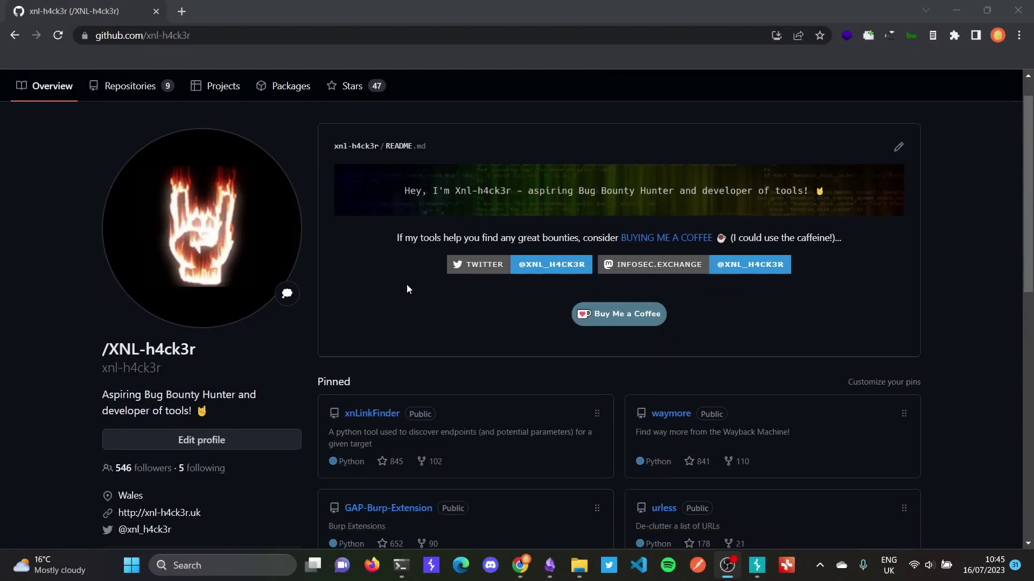
# Step: Open the pinned GAP-Burp-Extension repository and go to the About section of its README
pyautogui.scroll(-3, 406, 284)
pyautogui.click(377, 346)
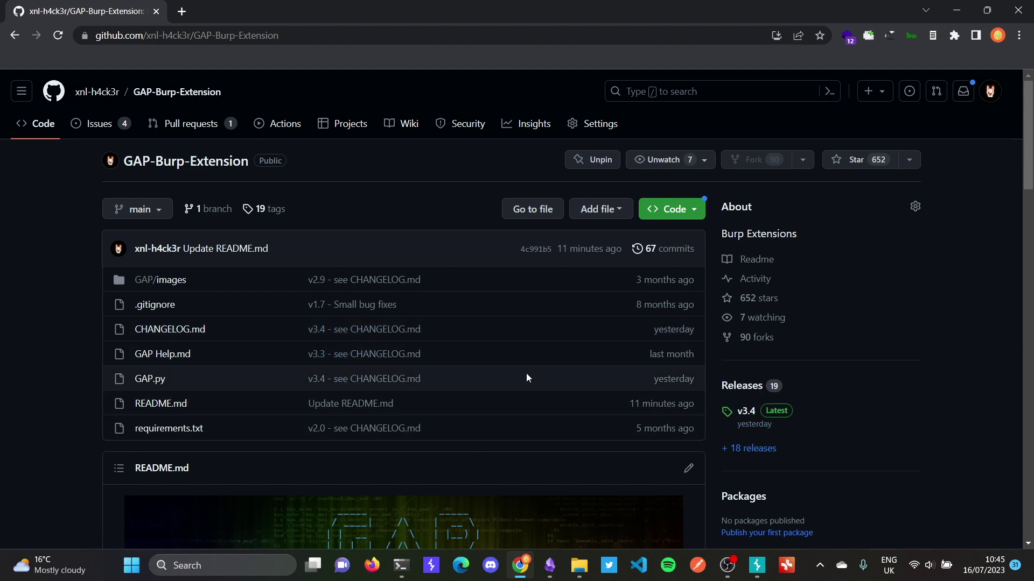
pyautogui.scroll(-5, 527, 373)
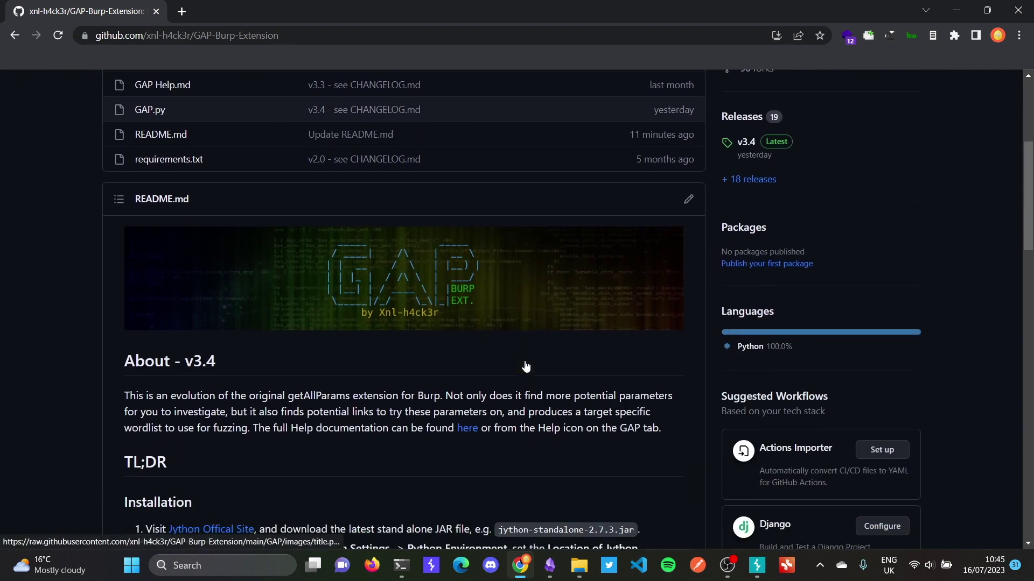
pyautogui.scroll(-1, 529, 361)
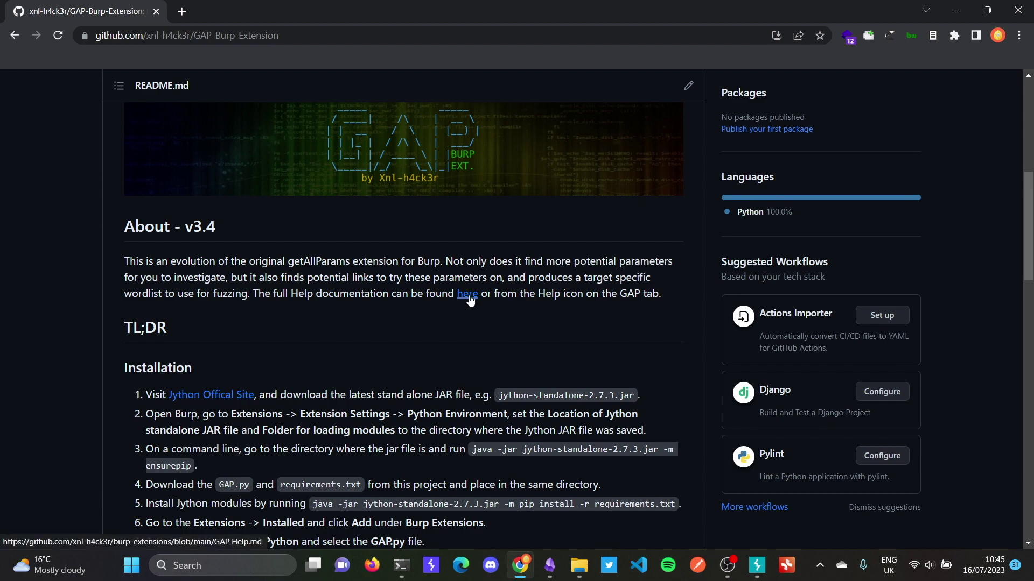
# Step: Open the full Help documentation linked in the README, skim through it, and return to the GAP-Burp-Extension repository page
pyautogui.click(469, 298)
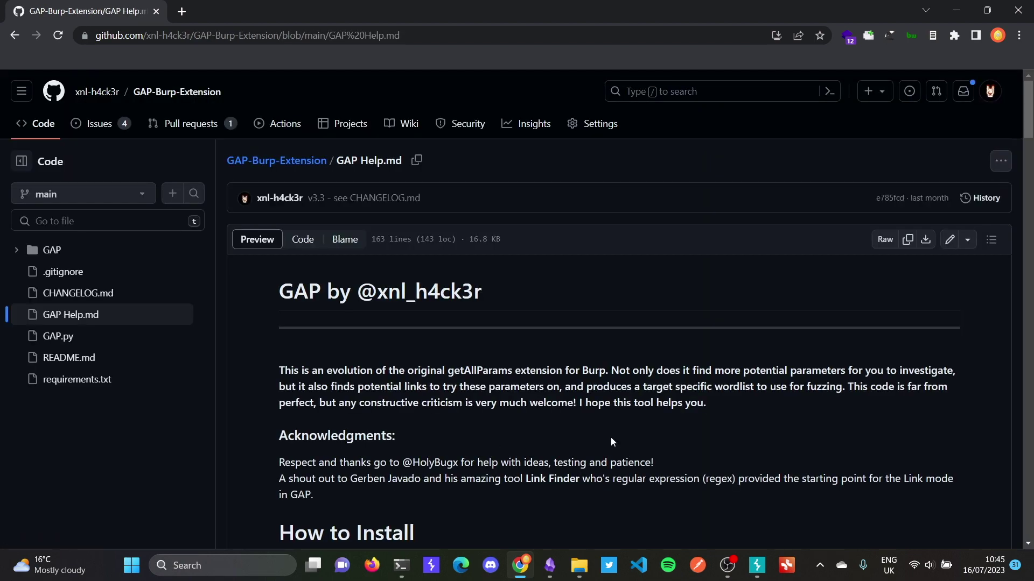
pyautogui.scroll(-4, 489, 379)
pyautogui.scroll(-8, 492, 379)
pyautogui.scroll(13, 495, 380)
pyautogui.click(14, 35)
pyautogui.scroll(7, 340, 334)
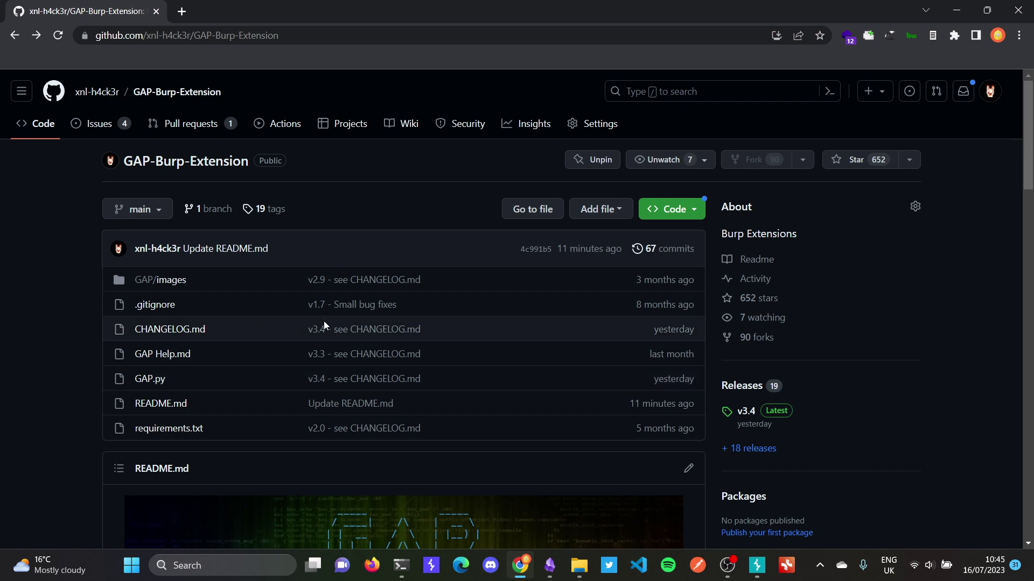
# Step: Open the Jython official site from the README's installation steps in a new tab, locate the Jython Standalone download, and close the tab
pyautogui.scroll(-5, 324, 321)
pyautogui.scroll(-3, 163, 318)
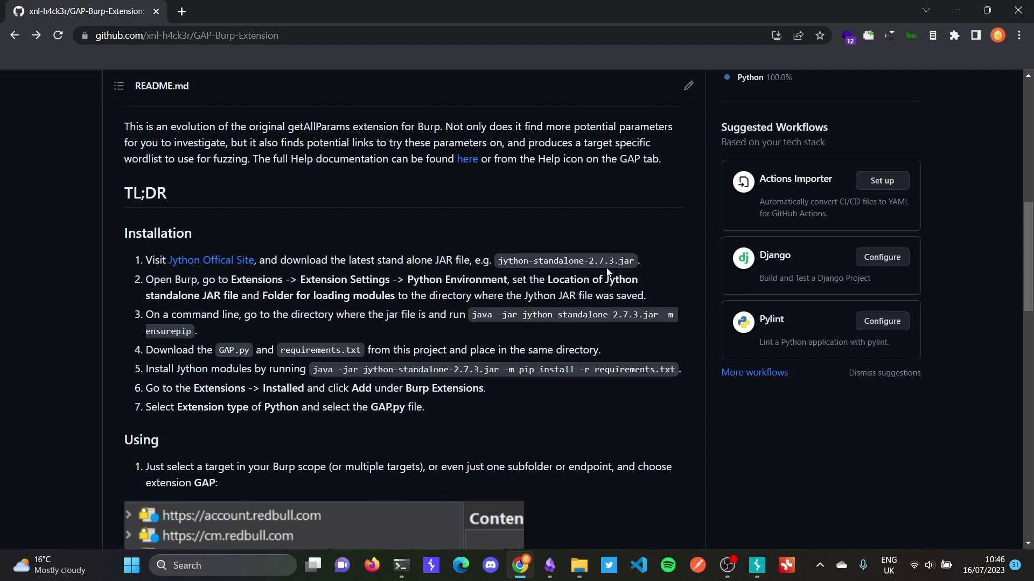
pyautogui.rightClick(202, 261)
pyautogui.click(278, 268)
pyautogui.click(249, 11)
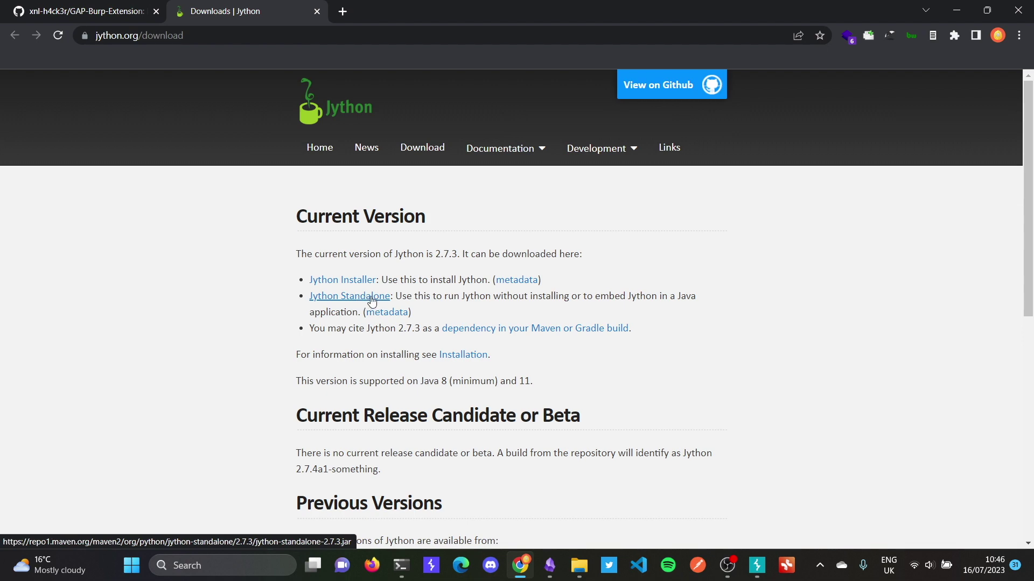
pyautogui.click(317, 12)
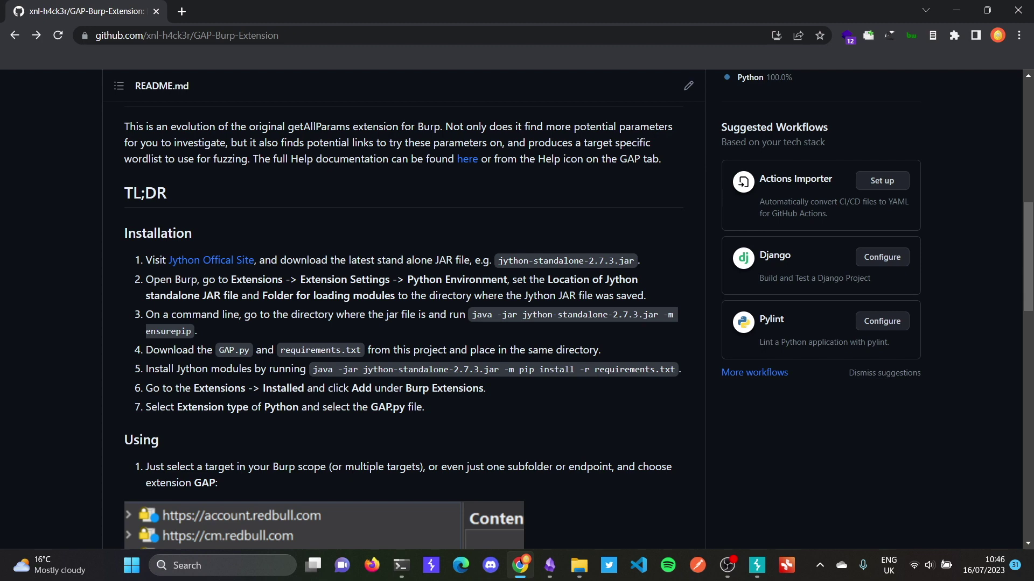
# Step: Switch to the terminal, change to the /mnt/c/jython/ directory, and list its files
pyautogui.click(401, 565)
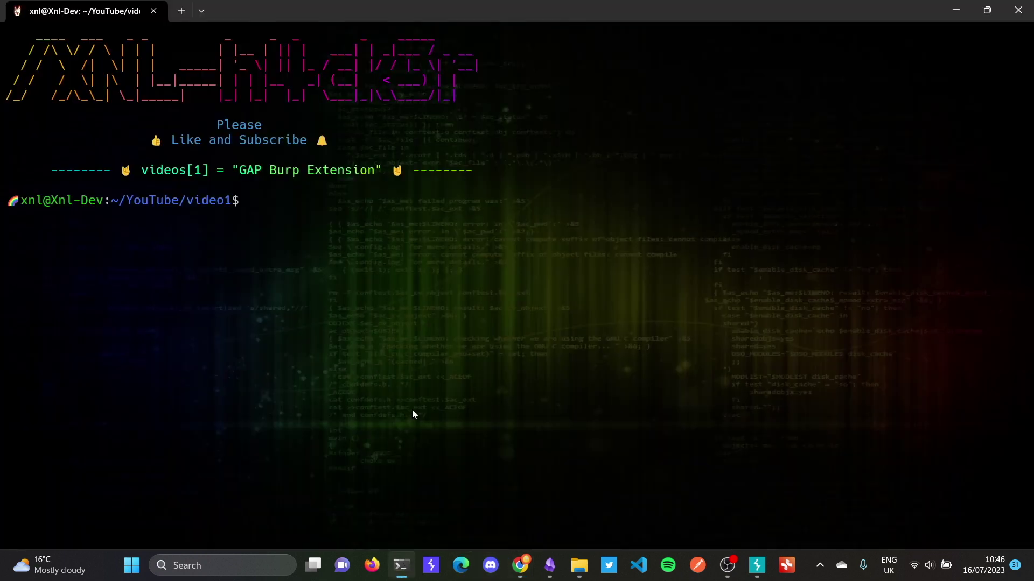
pyautogui.write('cd /mnt/c/jython/')
pyautogui.press('Return')
pyautogui.write('ls')
pyautogui.press('Return')
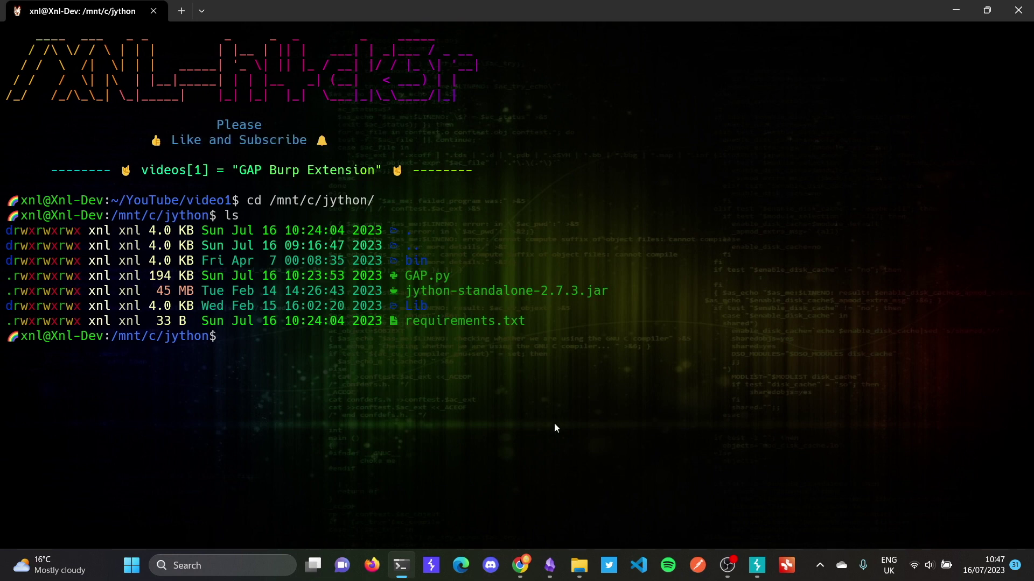
# Step: Switch to Burp Suite and review the Python environment's Jython JAR location and modules folder in the extensions settings
pyautogui.click(520, 567)
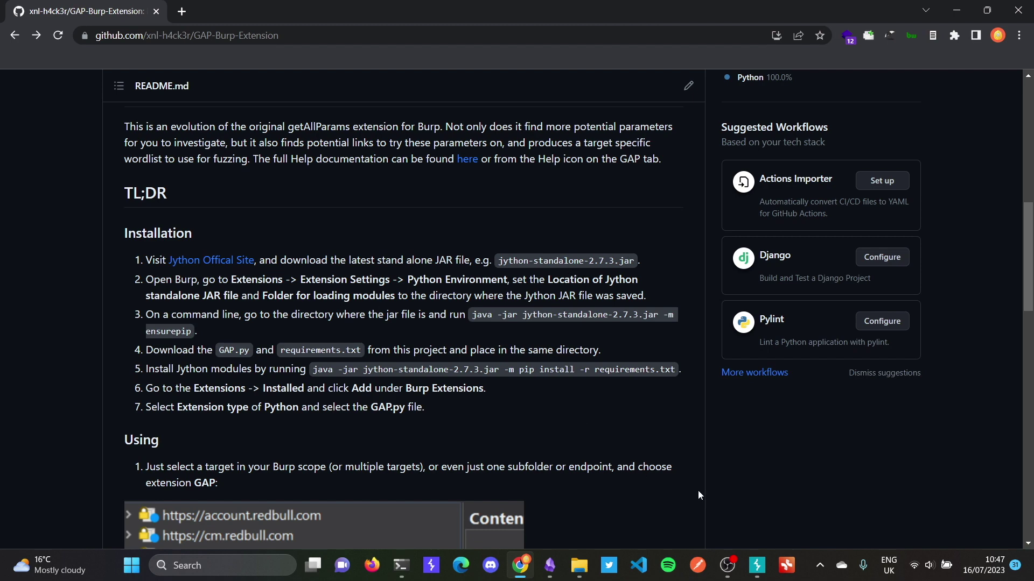
pyautogui.moveTo(755, 568)
pyautogui.click(803, 516)
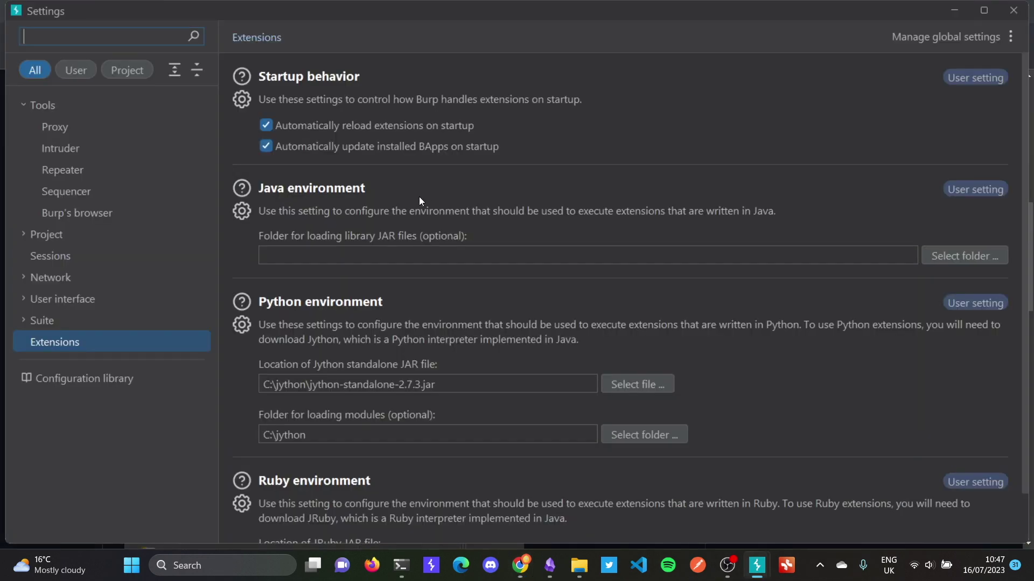
pyautogui.moveTo(757, 565)
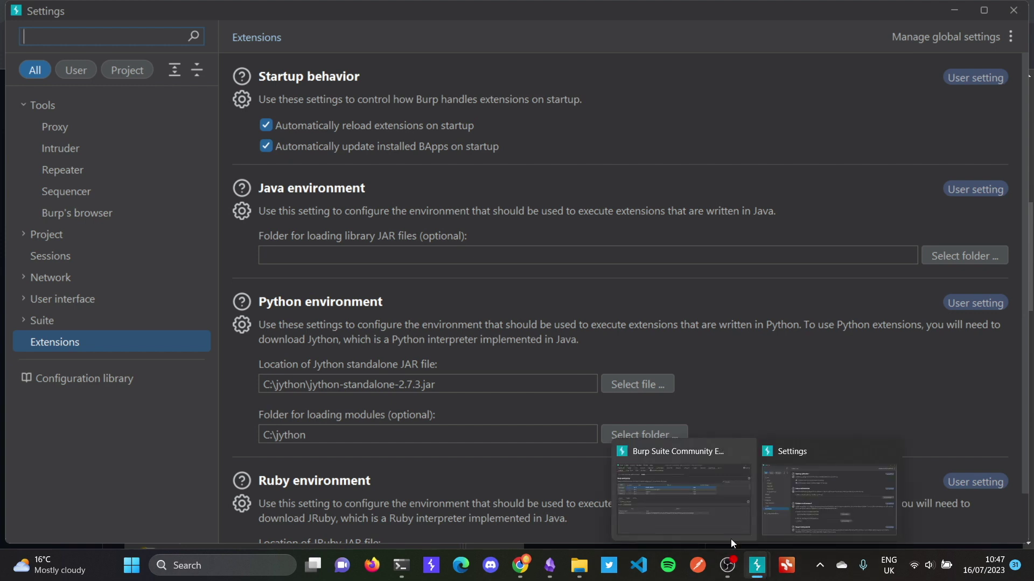
pyautogui.click(684, 495)
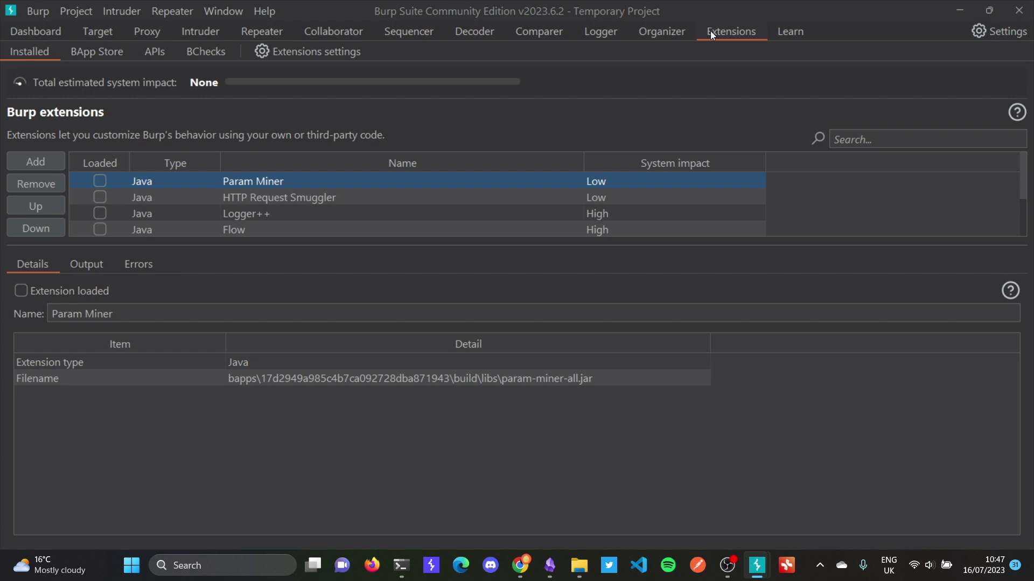
pyautogui.click(295, 52)
pyautogui.moveTo(757, 565)
pyautogui.click(796, 509)
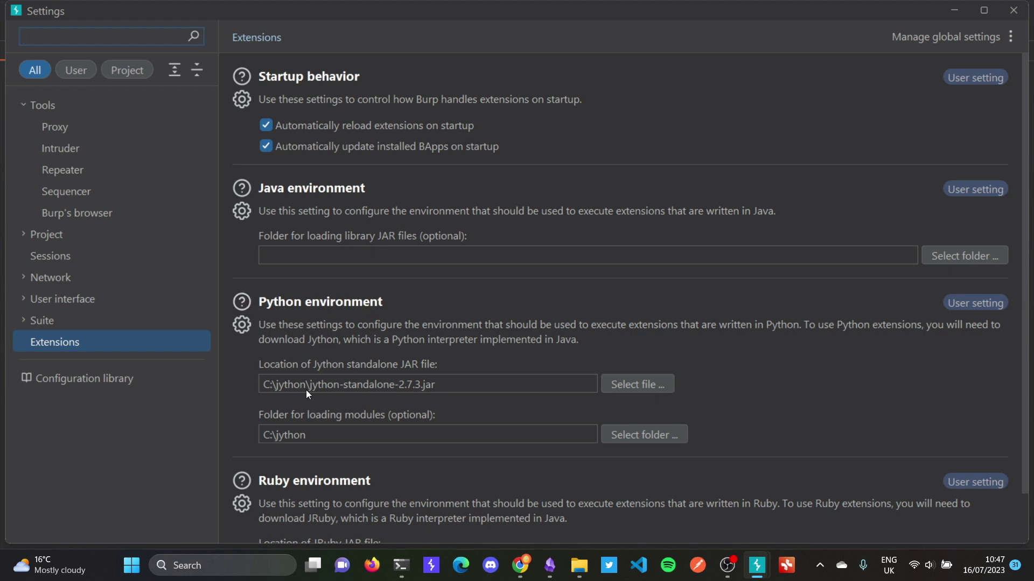
pyautogui.scroll(-2, 332, 396)
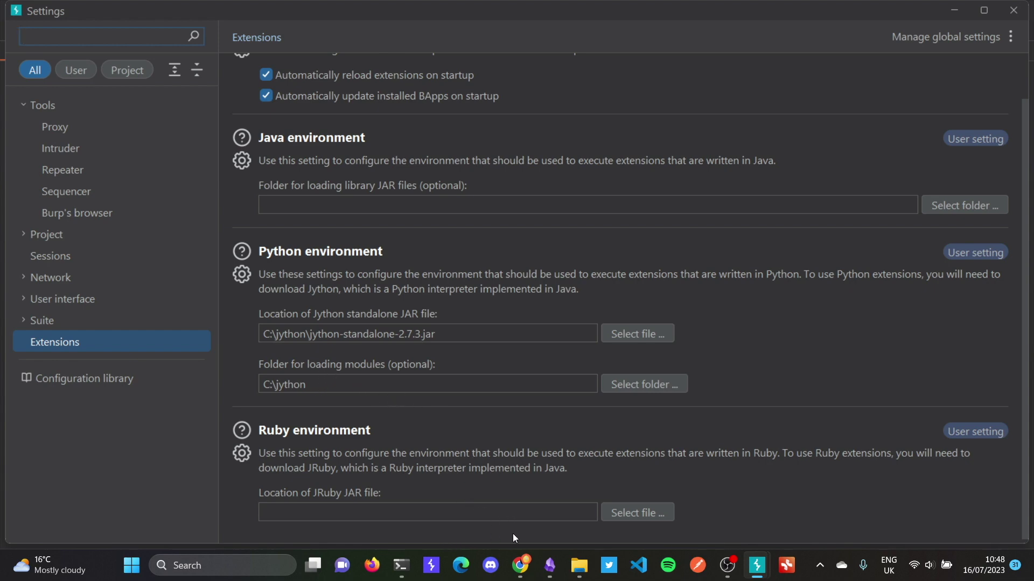
# Step: Copy "java -jar jython-standalone-2.7.3.jar -m ensurepip" from the README to the terminal prompt, and abandon it without running it
pyautogui.click(520, 565)
pyautogui.scroll(6, 330, 270)
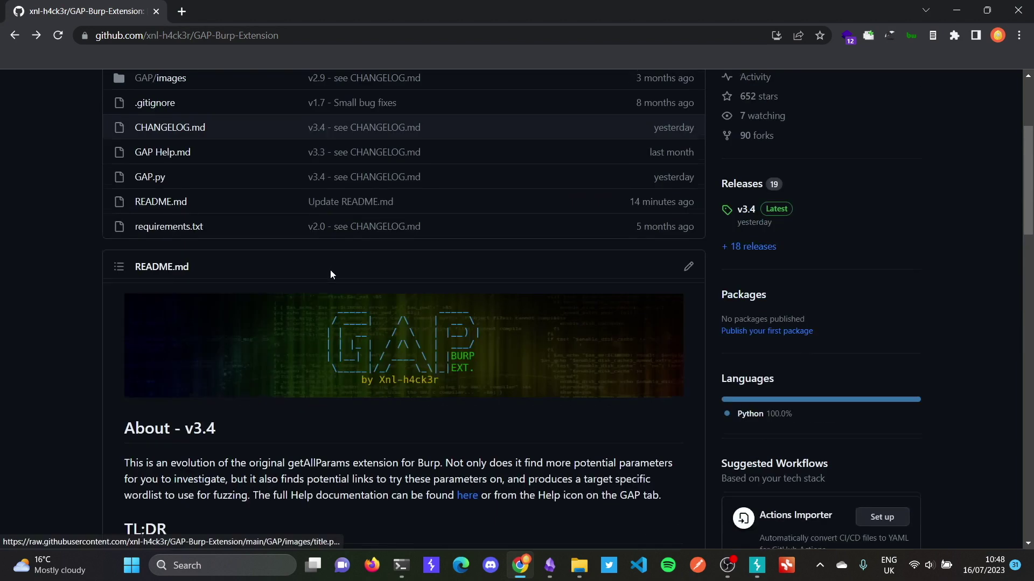
pyautogui.scroll(-5, 330, 270)
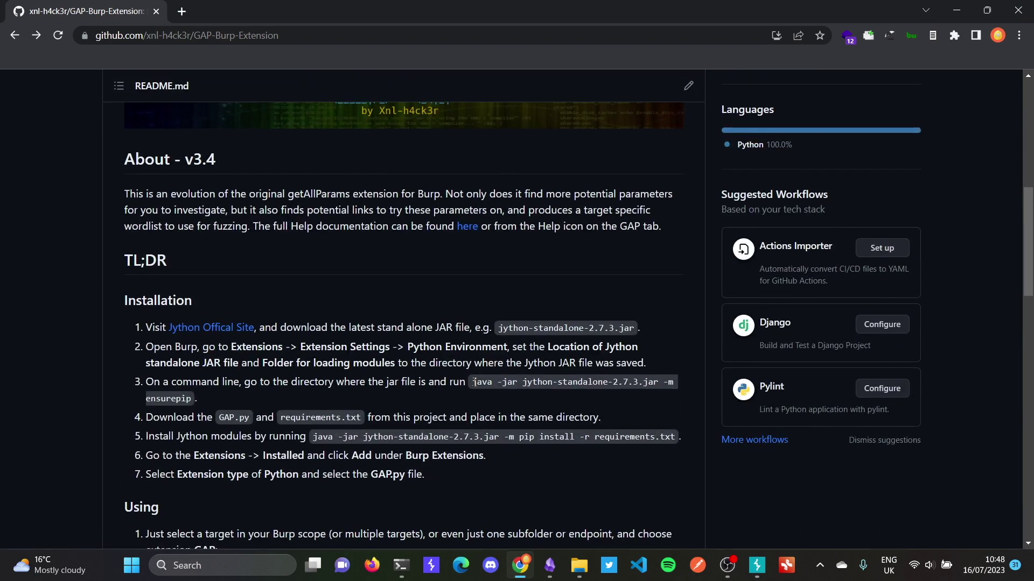
pyautogui.moveTo(470, 383); pyautogui.dragTo(192, 398)
pyautogui.hotkey('ctrl', 'c')
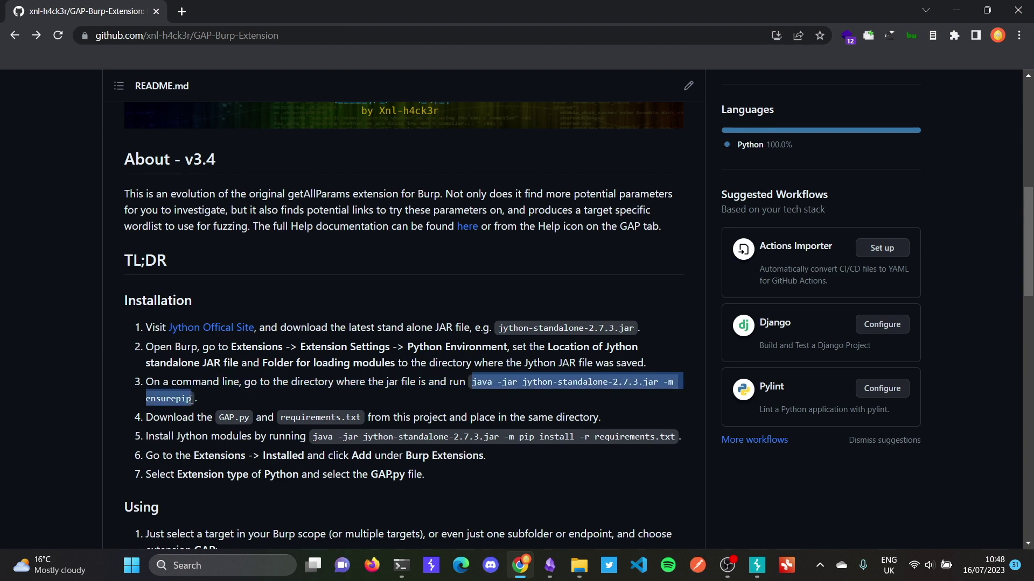
pyautogui.click(400, 566)
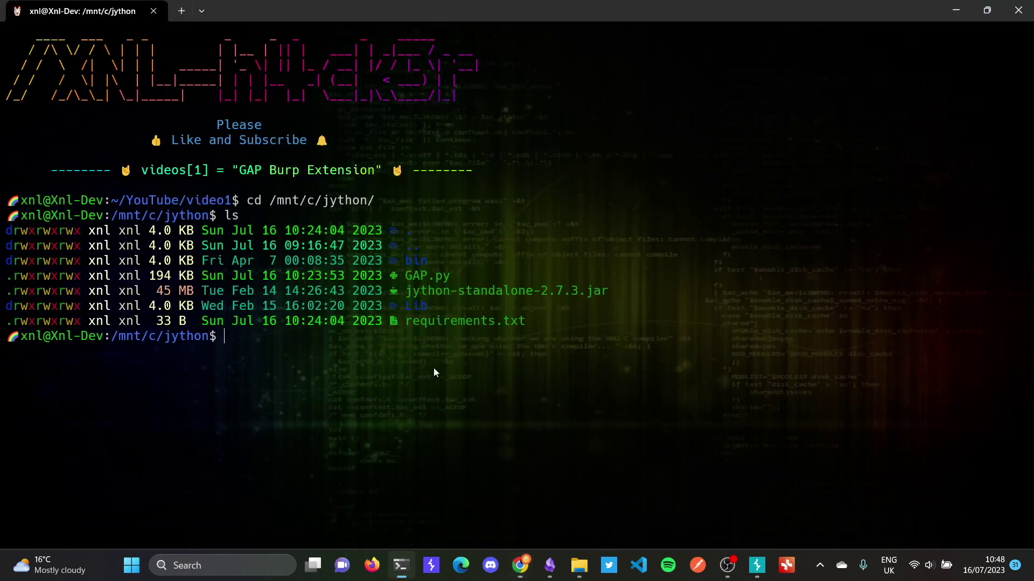
pyautogui.rightClick(261, 335)
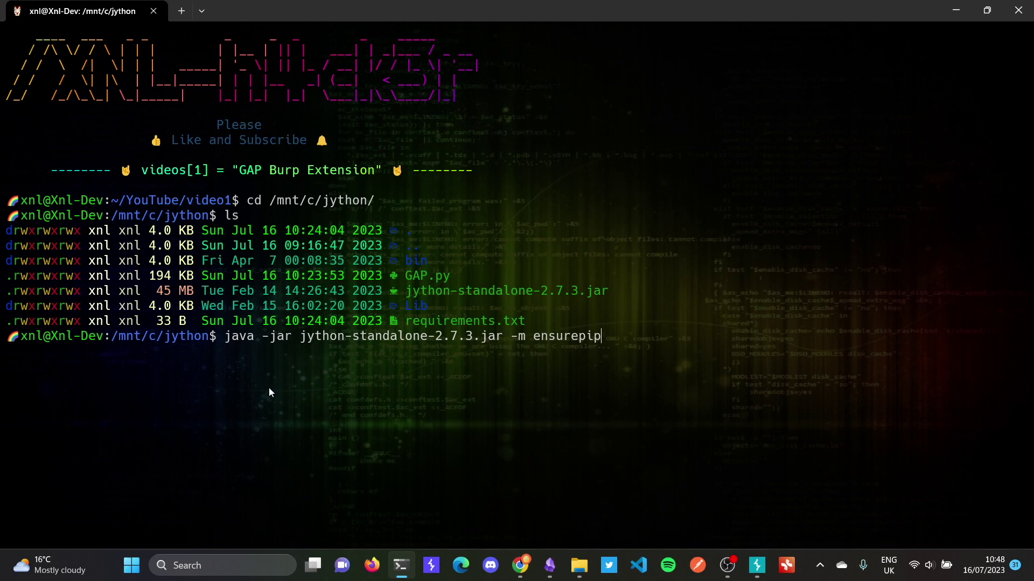
pyautogui.hotkey('ctrl', 'c')
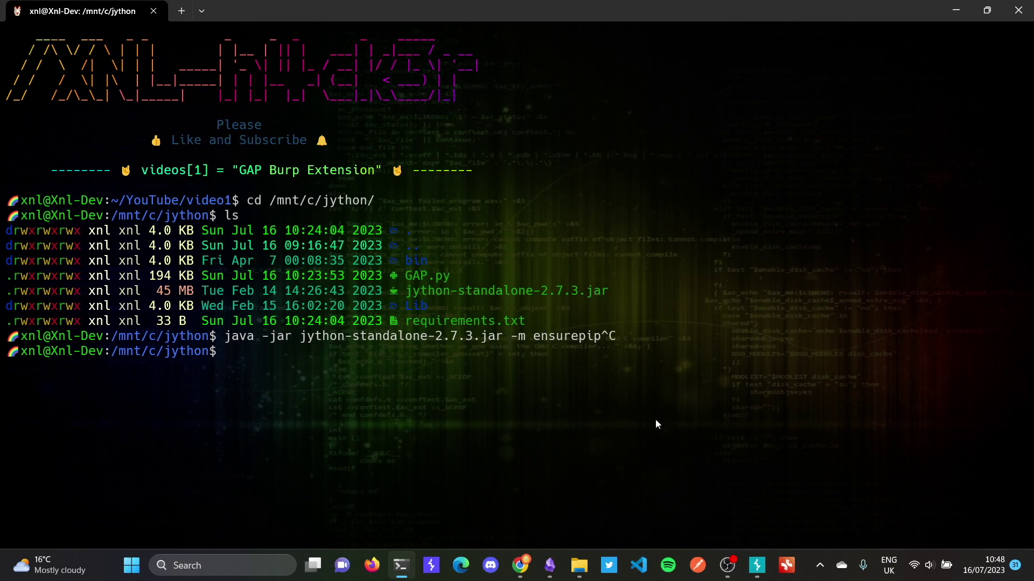
# Step: Check the README's instruction about GAP.py and requirements.txt against the files listed for the Jython directory in the terminal
pyautogui.click(520, 565)
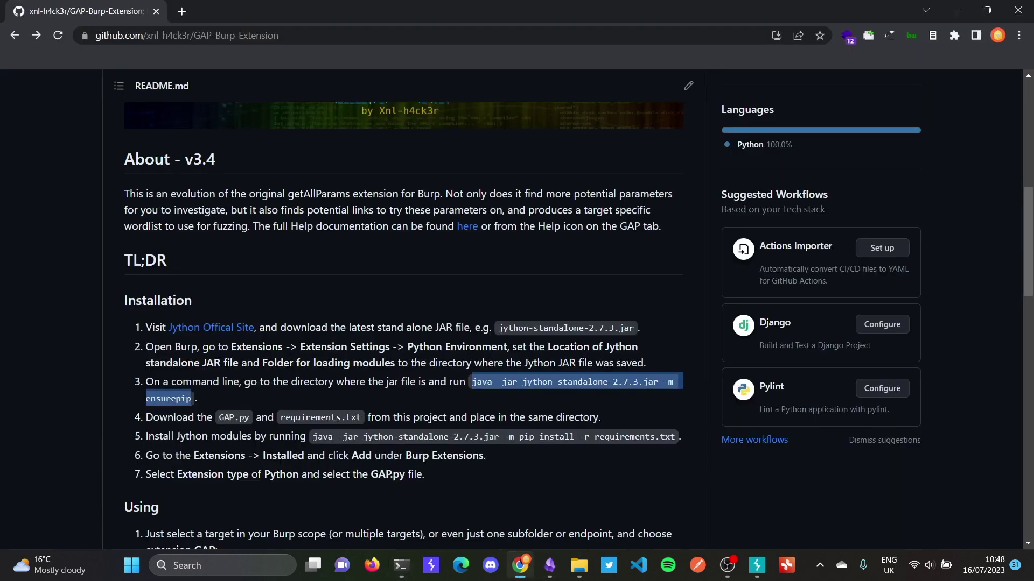
pyautogui.click(157, 421)
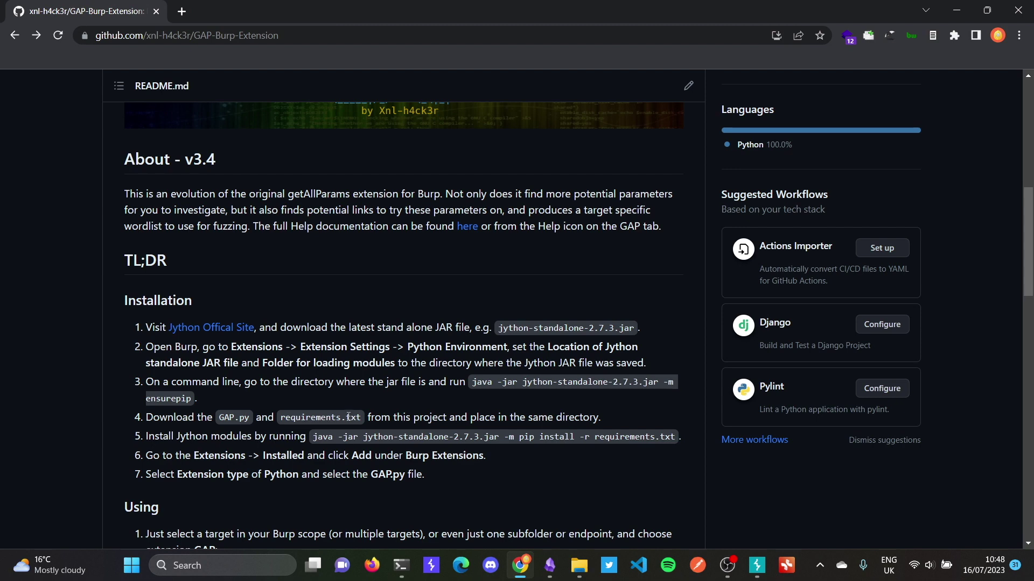
pyautogui.click(401, 566)
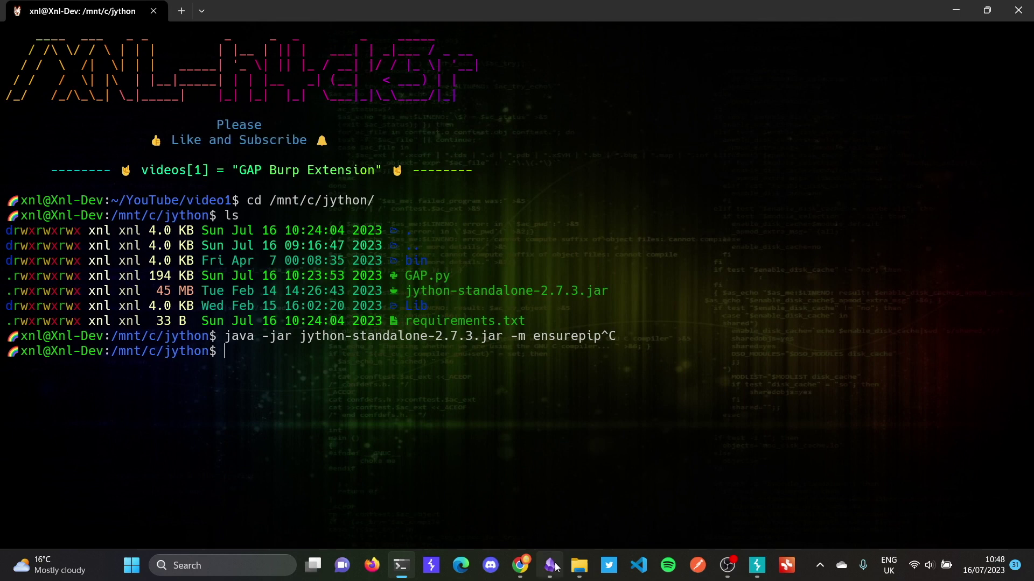
# Step: Copy "java -jar jython-standalone-2.7.3.jar -m pip install -r requirements.txt" from the README to the terminal prompt, and abandon it without running it
pyautogui.click(520, 565)
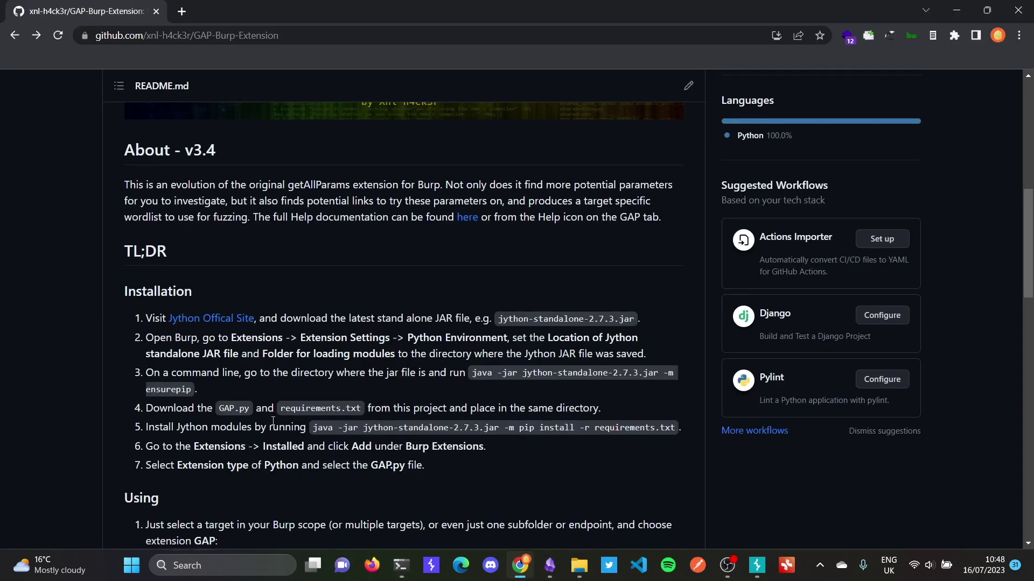
pyautogui.scroll(-3, 279, 300)
pyautogui.moveTo(315, 305); pyautogui.dragTo(676, 300)
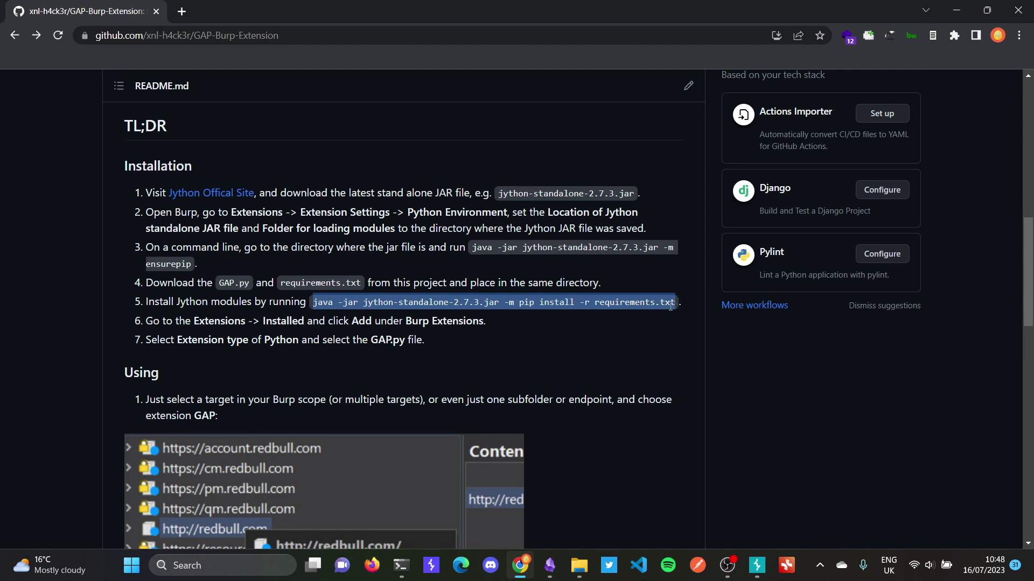
pyautogui.click(404, 570)
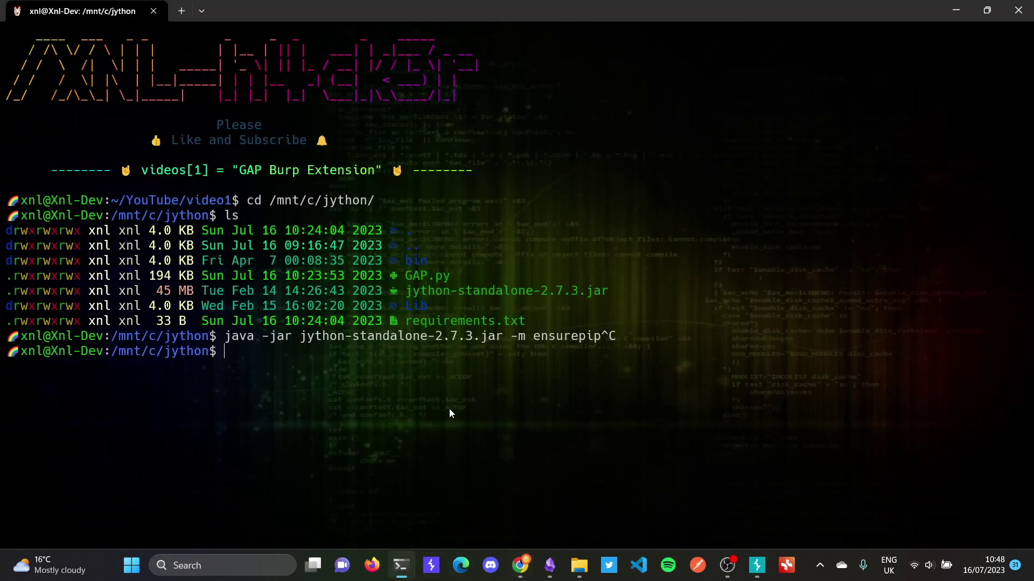
pyautogui.hotkey('ctrl', 'v')
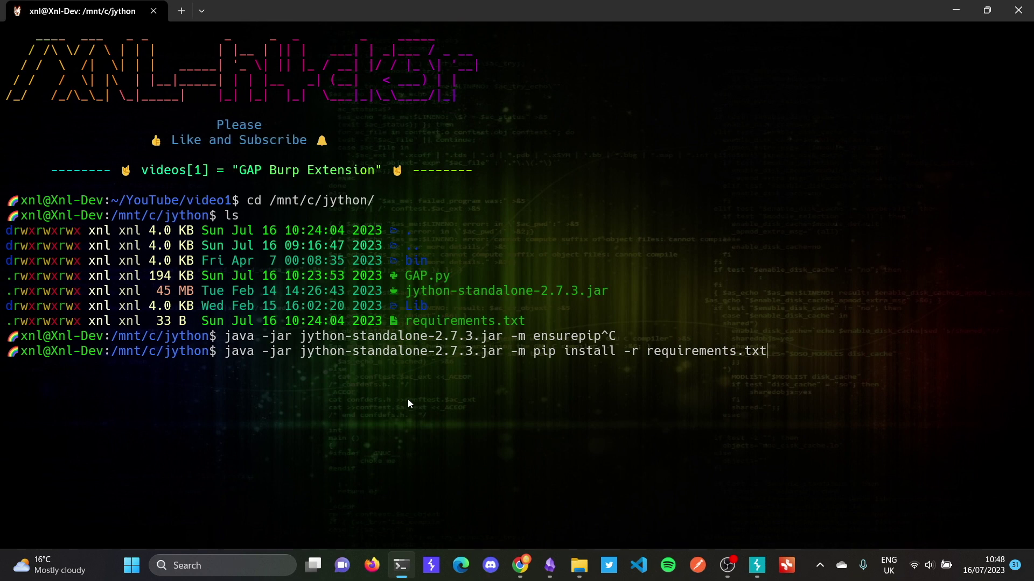
pyautogui.hotkey('ctrl', 'c')
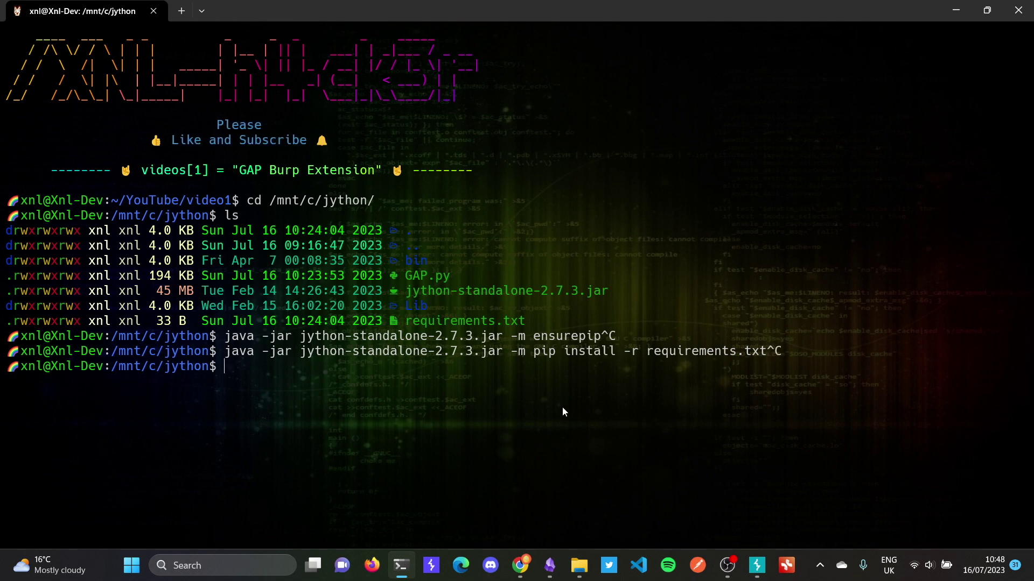
# Step: Review the README's remaining installation steps, close Burp's Settings window, and switch to Burp Suite's installed extensions
pyautogui.click(519, 565)
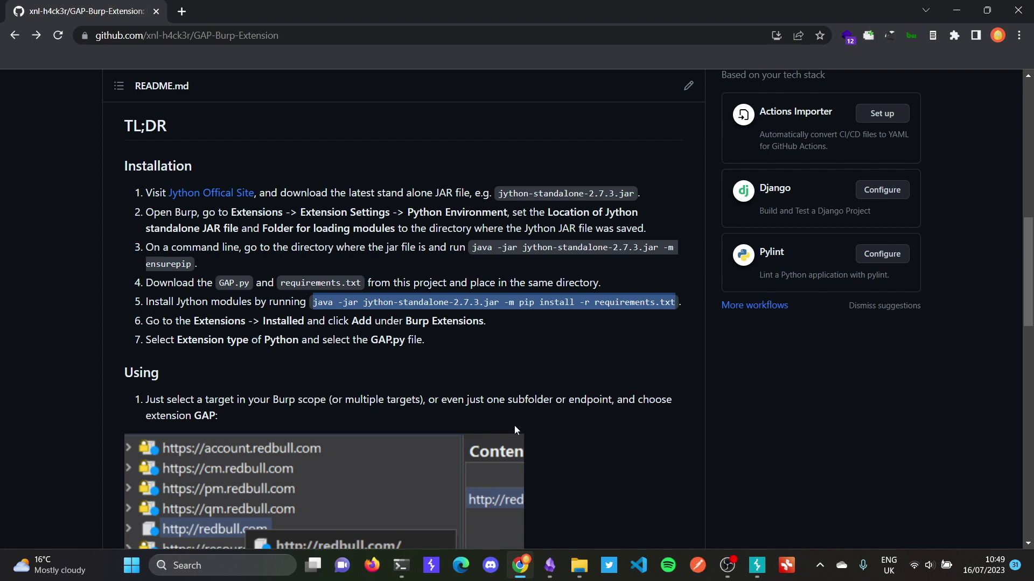
pyautogui.click(763, 572)
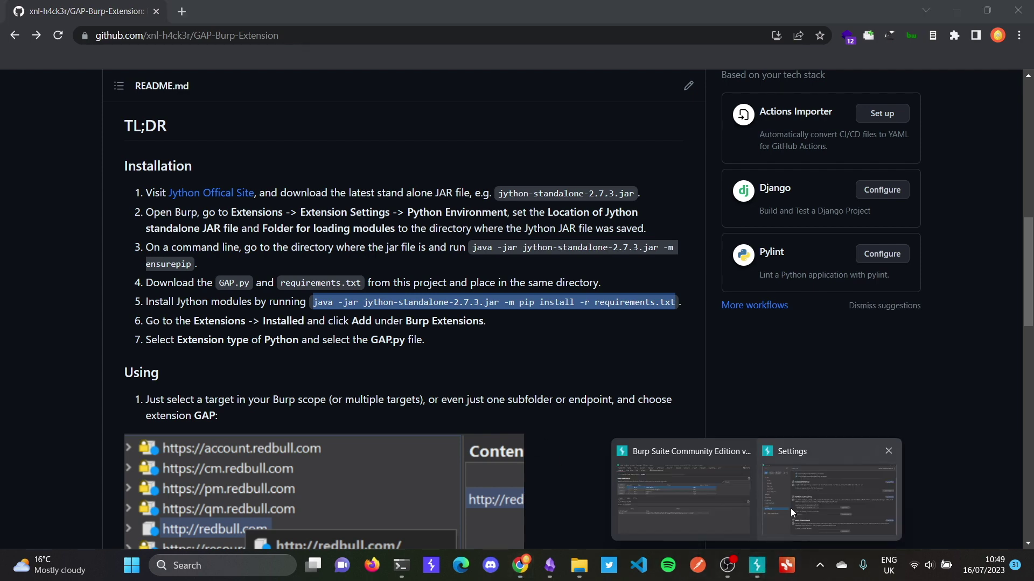
pyautogui.click(790, 508)
pyautogui.click(1015, 12)
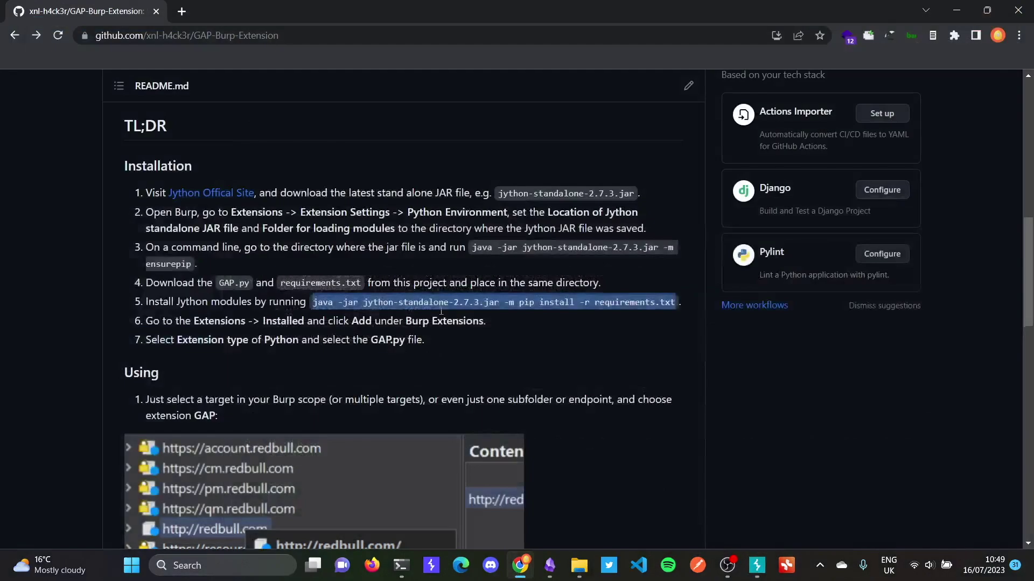
pyautogui.click(756, 566)
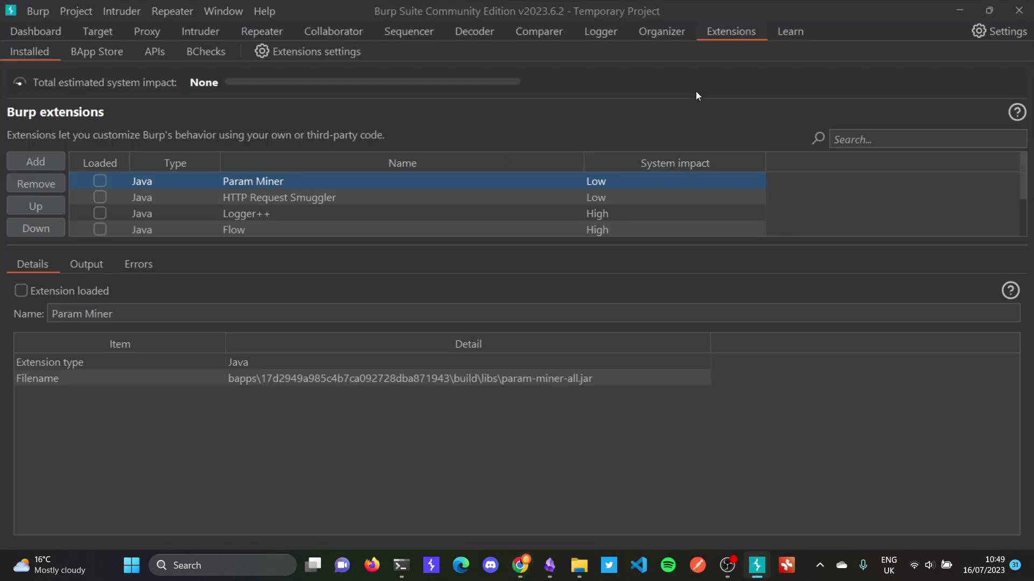
# Step: Load a new Burp extension of type Python from GAP.py in the jython folder
pyautogui.click(43, 162)
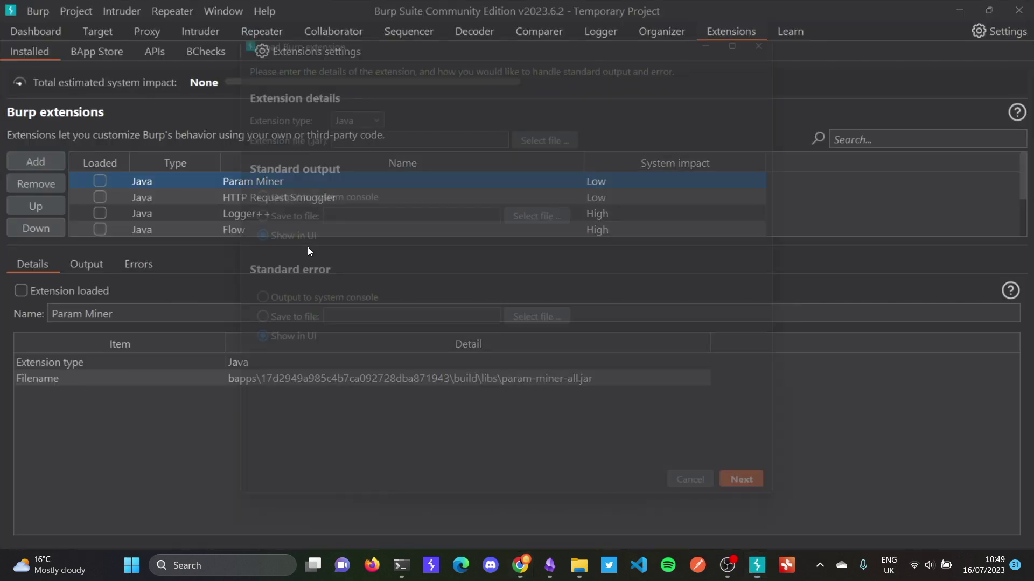
pyautogui.click(363, 109)
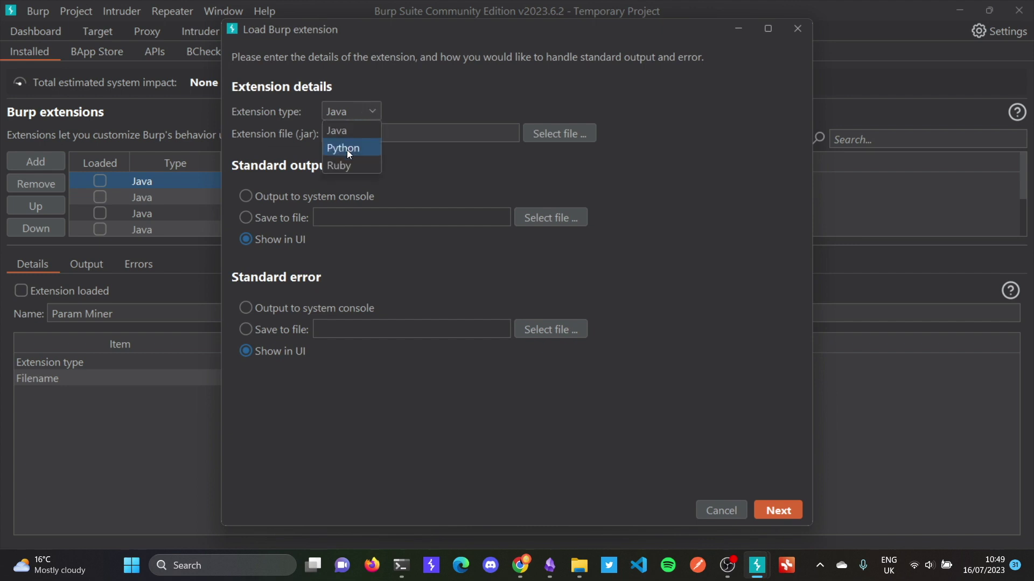
pyautogui.click(348, 151)
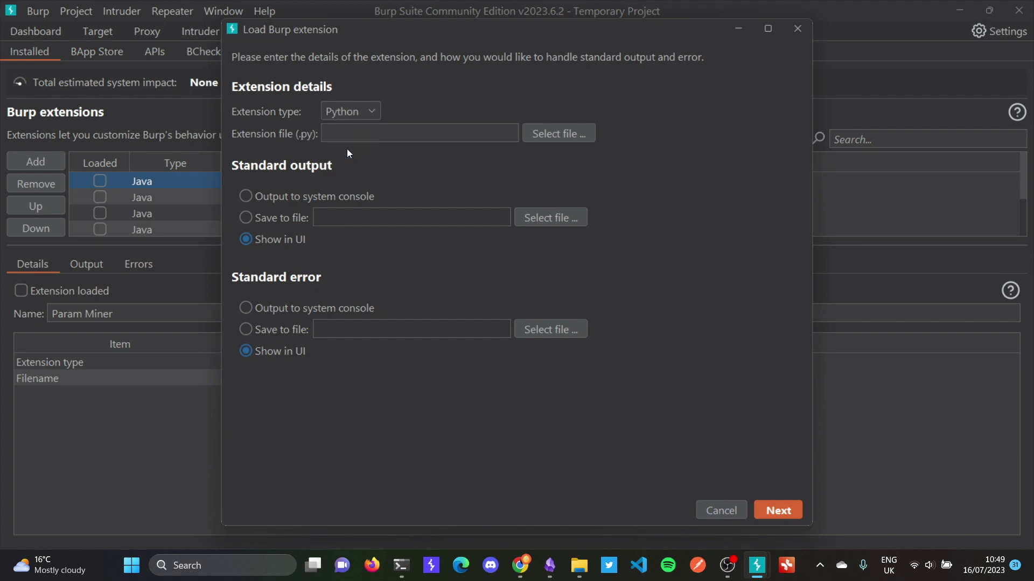
pyautogui.click(547, 139)
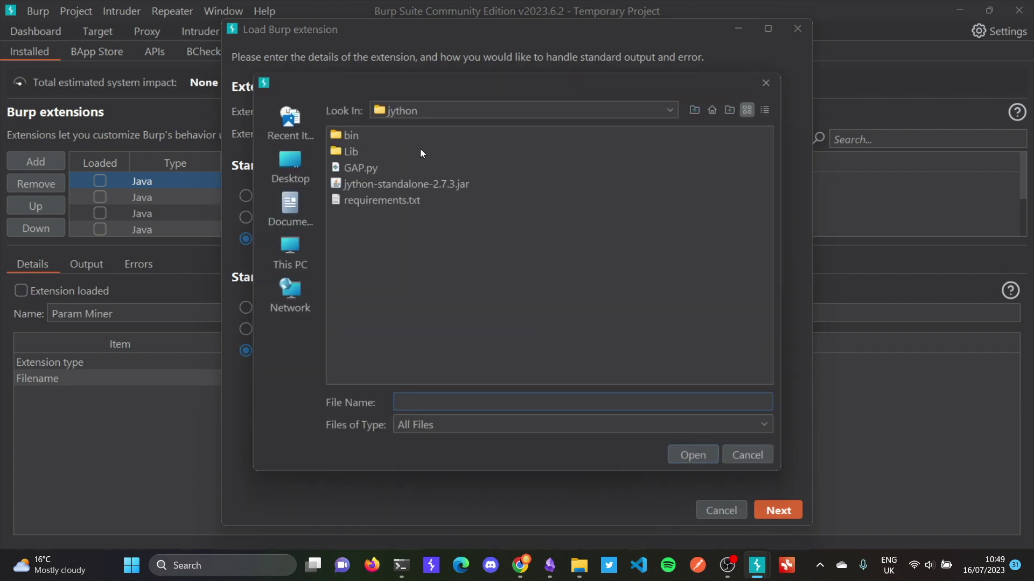
pyautogui.click(358, 169)
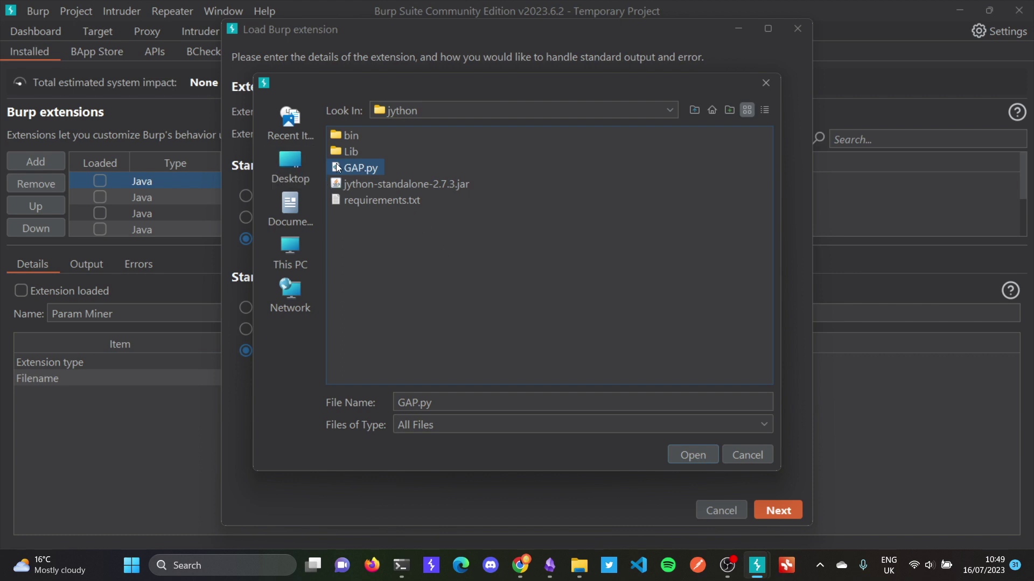
pyautogui.click(688, 456)
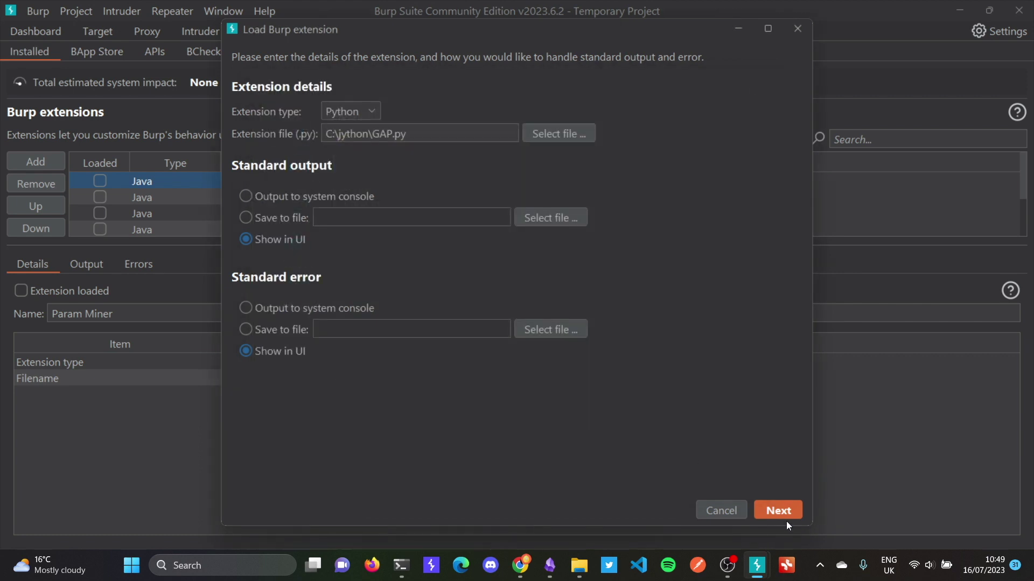
pyautogui.click(779, 504)
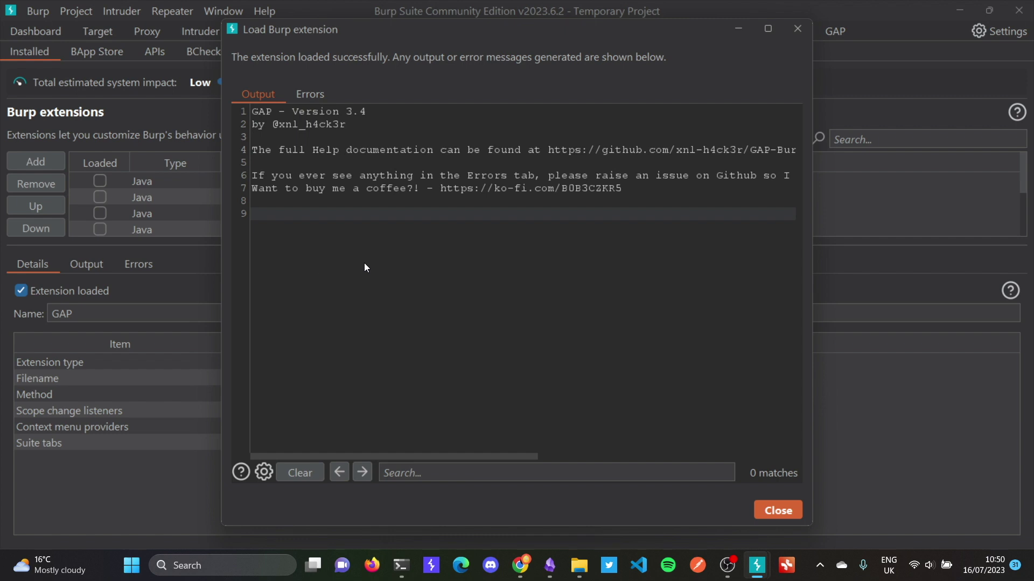
# Step: Check the load dialog's output and errors for GAP, and close the dialog
pyautogui.click(266, 218)
pyautogui.click(318, 95)
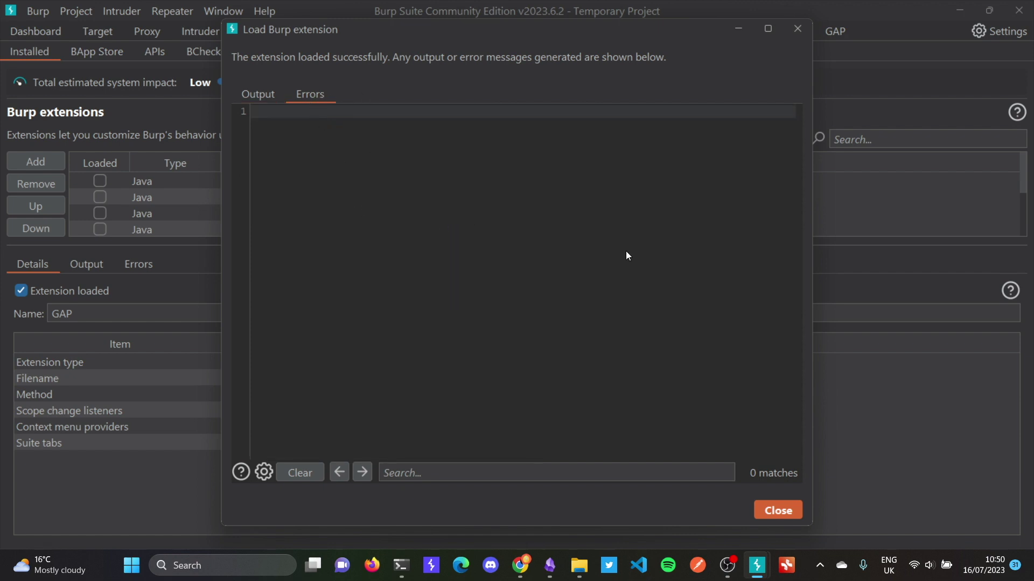
pyautogui.click(777, 511)
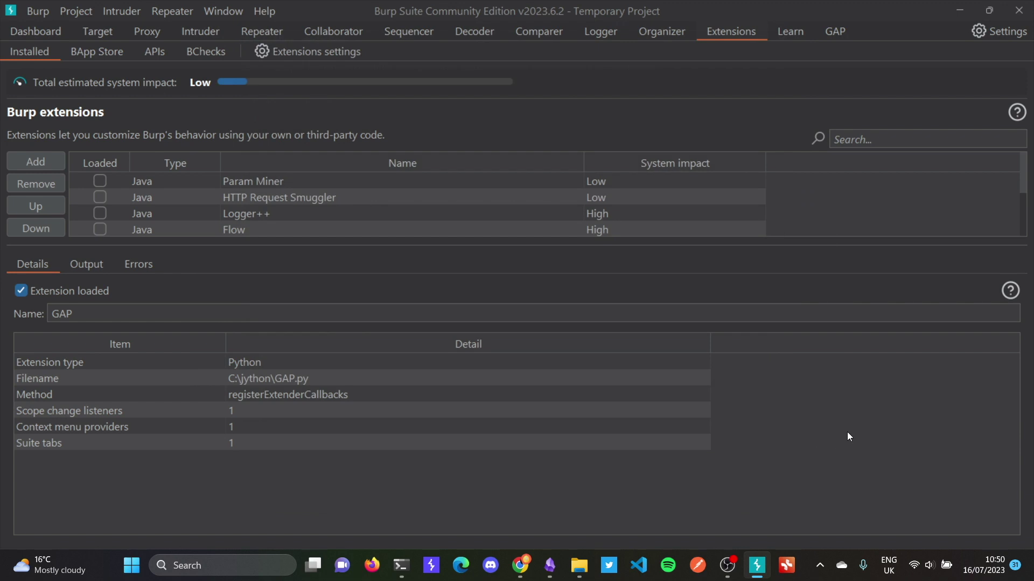
# Step: Find GAP in the list of installed extensions and review its output and errors
pyautogui.scroll(-2, 182, 202)
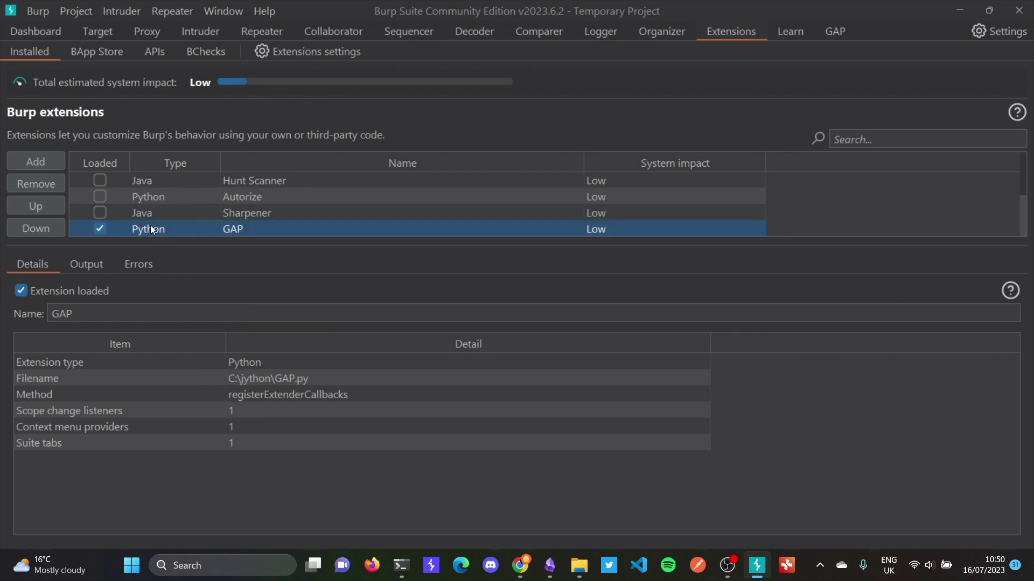
pyautogui.click(92, 267)
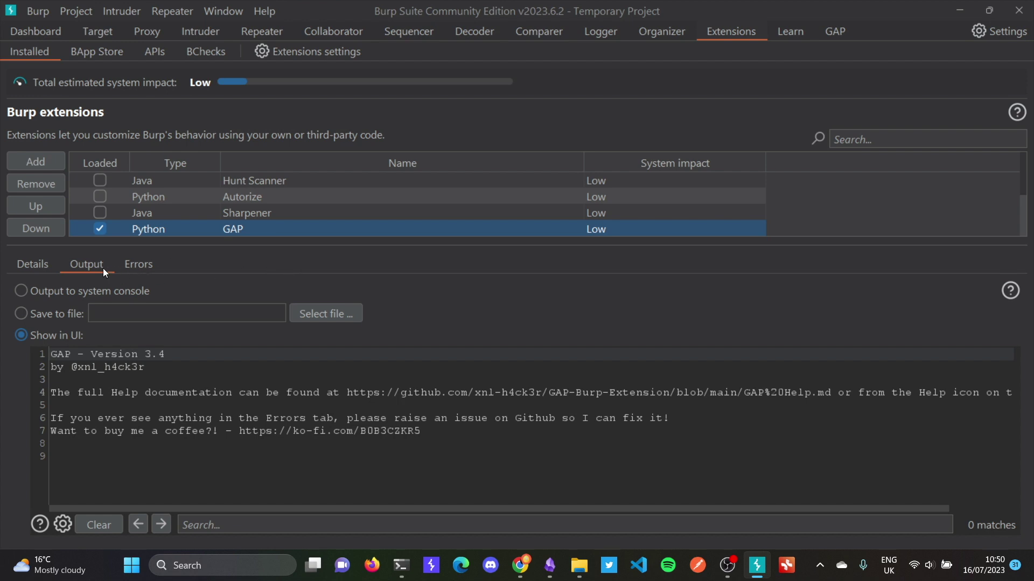
pyautogui.click(141, 268)
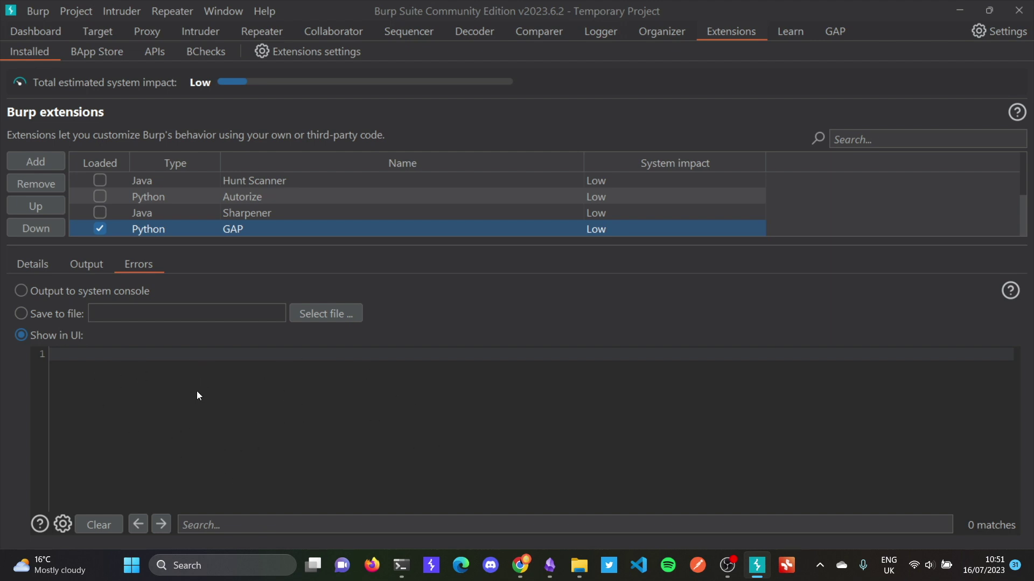
pyautogui.click(88, 265)
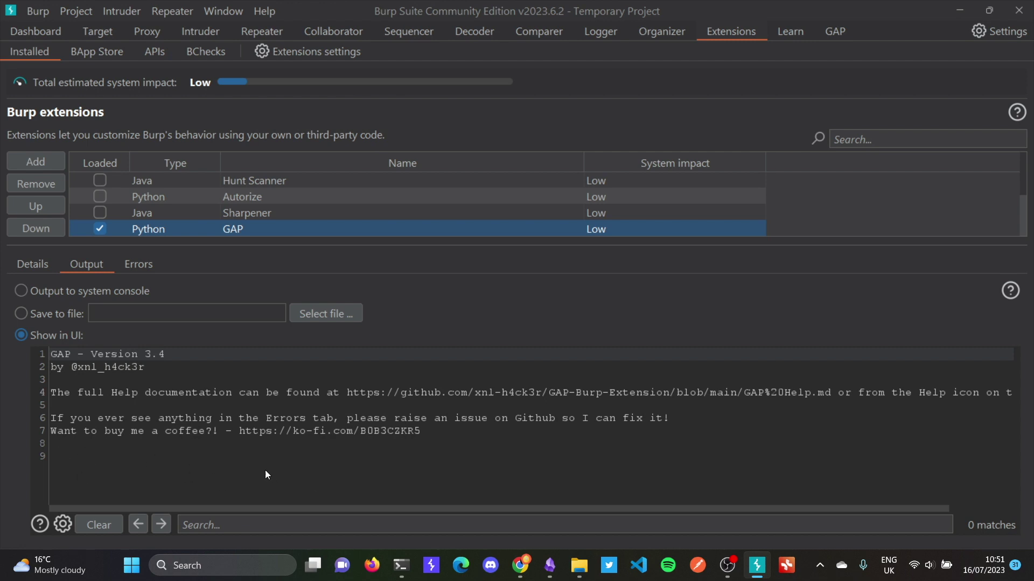
pyautogui.click(180, 457)
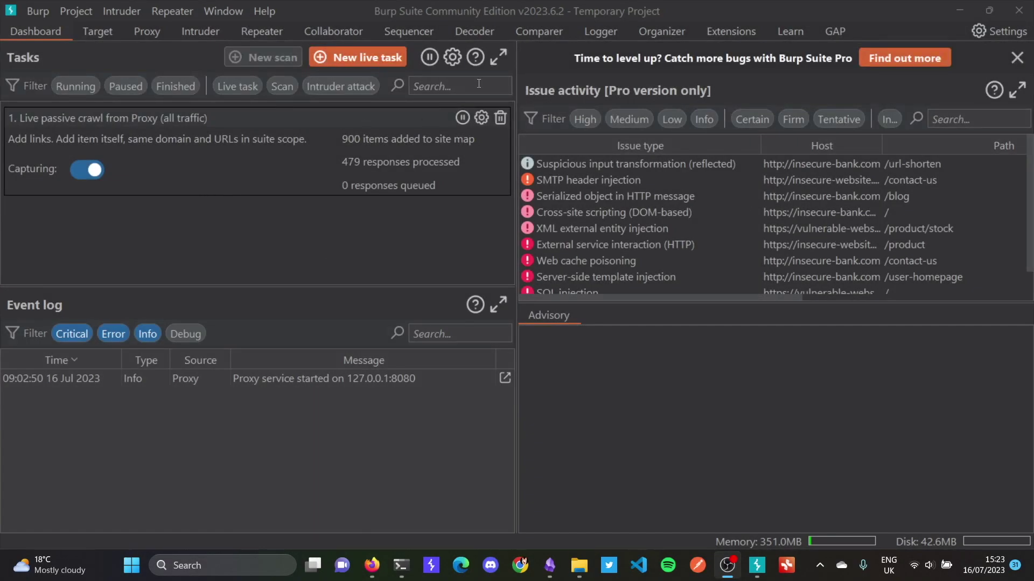
# Step: Open GAP's own page, read through its built-in help from installation to Words Mode, and close the help
pyautogui.click(834, 33)
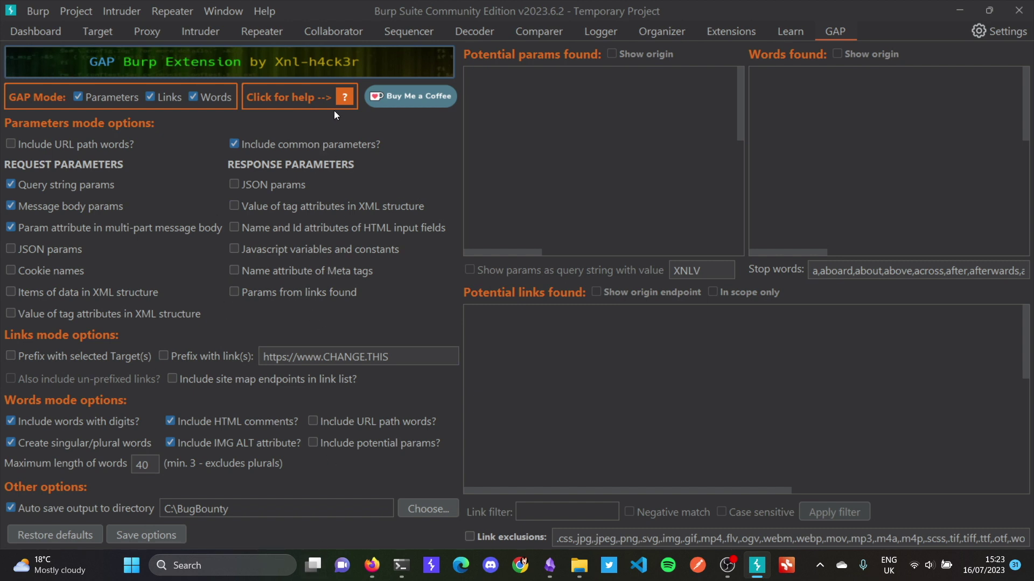
pyautogui.click(344, 98)
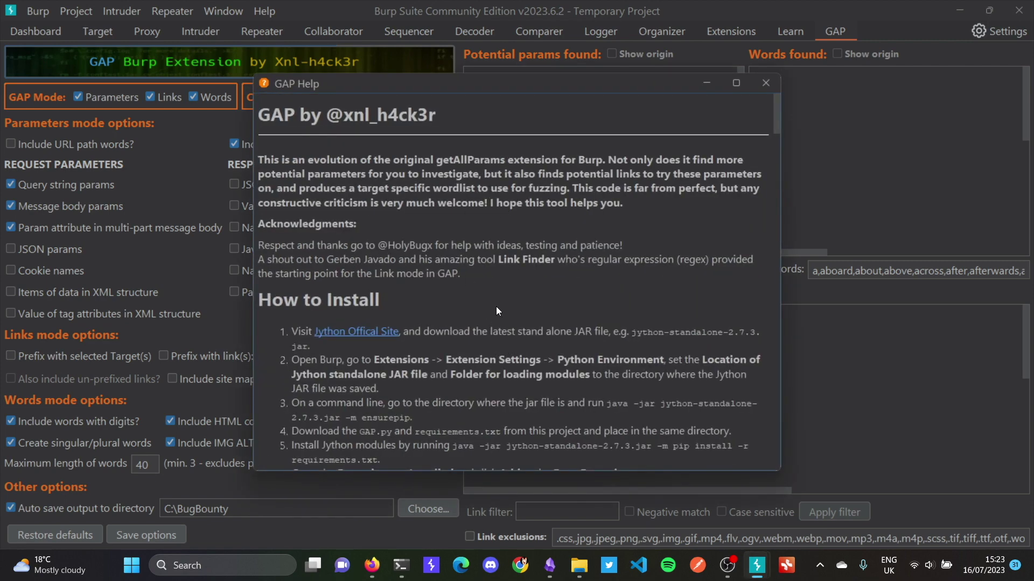
pyautogui.scroll(-12, 479, 280)
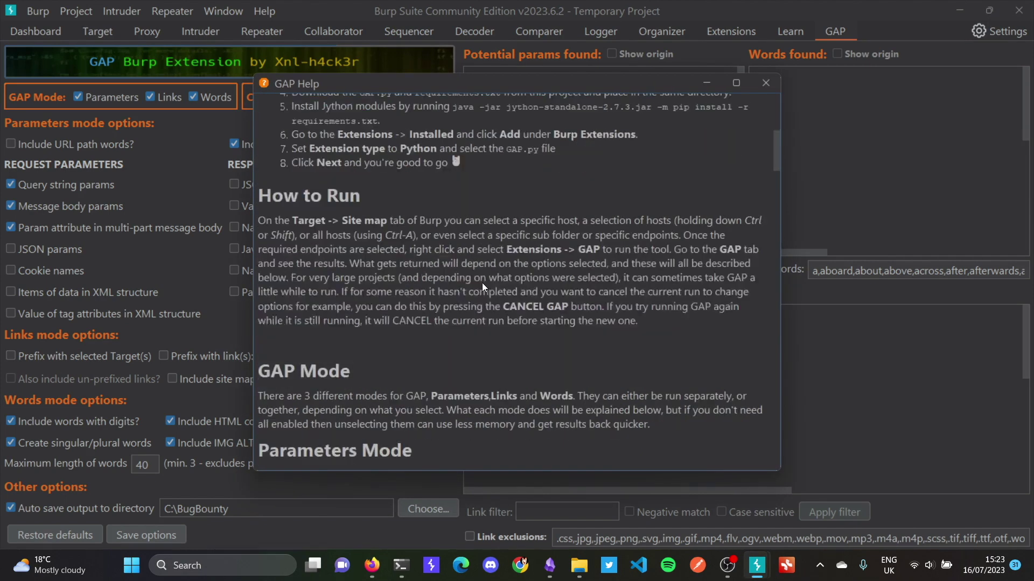
pyautogui.scroll(-20, 482, 283)
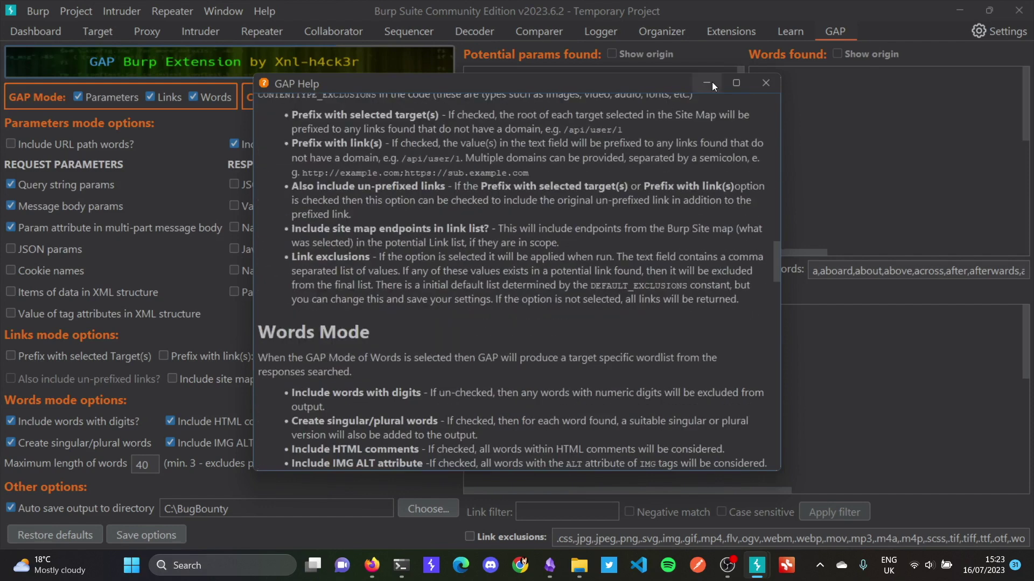
pyautogui.click(760, 86)
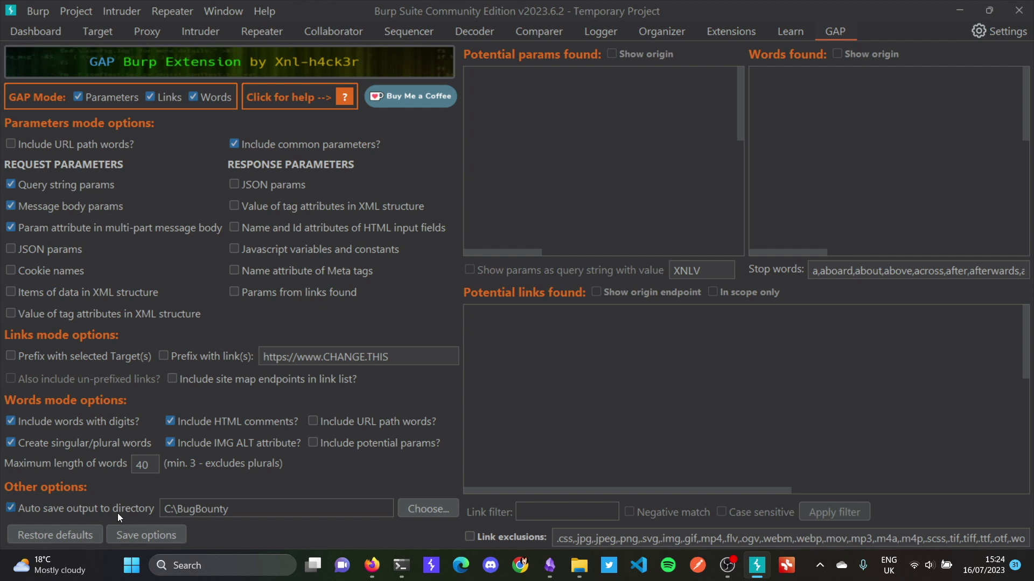
# Step: Set GAP's auto-save output directory to \\wsl.localhost\Ubuntu-20.04\home\xnl\GAPOutput, keeping auto-save enabled
pyautogui.click(11, 509)
pyautogui.click(18, 510)
pyautogui.click(423, 510)
pyautogui.click(550, 565)
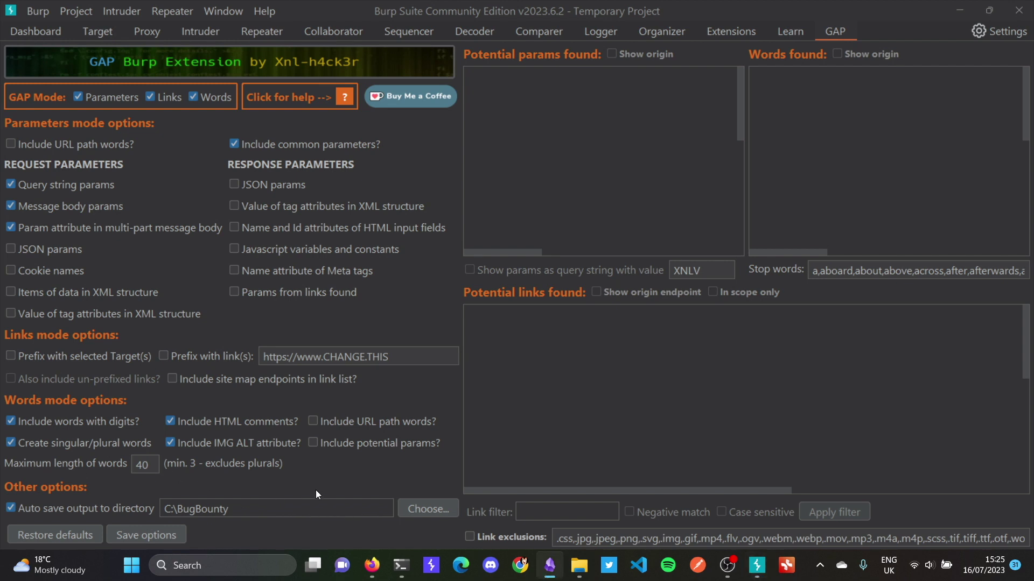
pyautogui.click(421, 505)
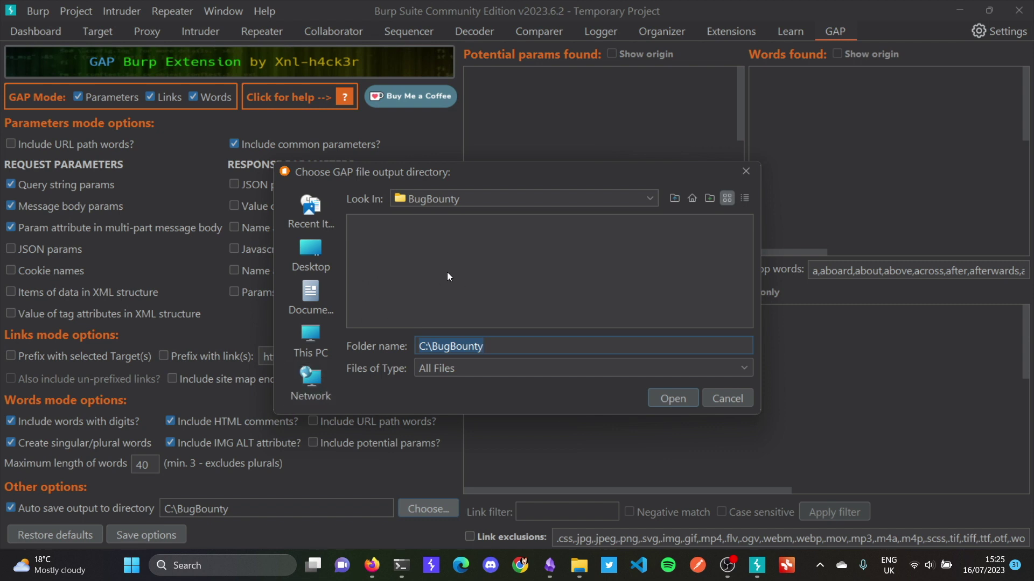
pyautogui.moveTo(502, 347); pyautogui.dragTo(415, 343)
pyautogui.write('\\\\wsl.localhost\\Ubuntu-20.04\\home\\xnl\\GAPOutput')
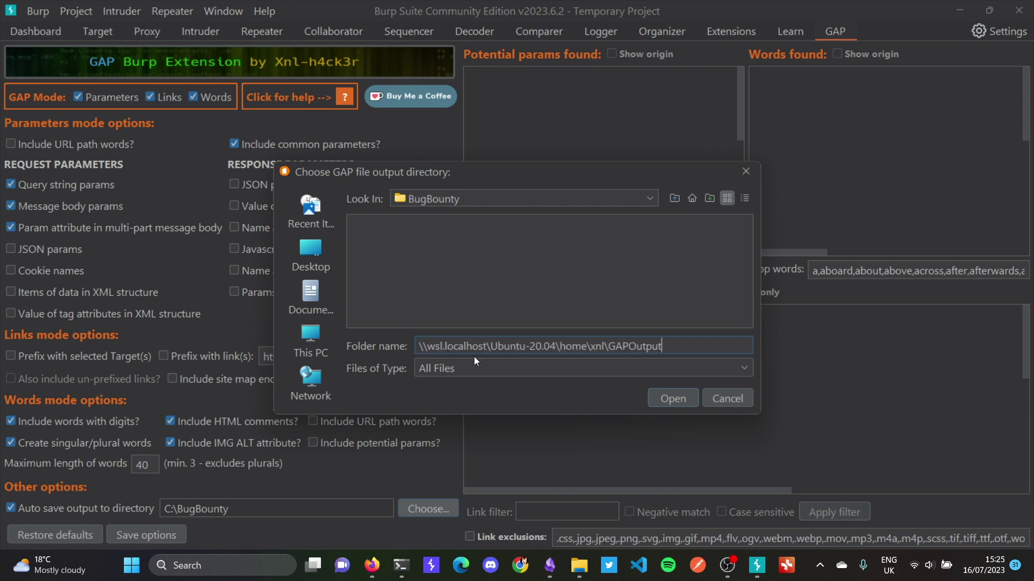
pyautogui.moveTo(420, 346); pyautogui.dragTo(722, 352)
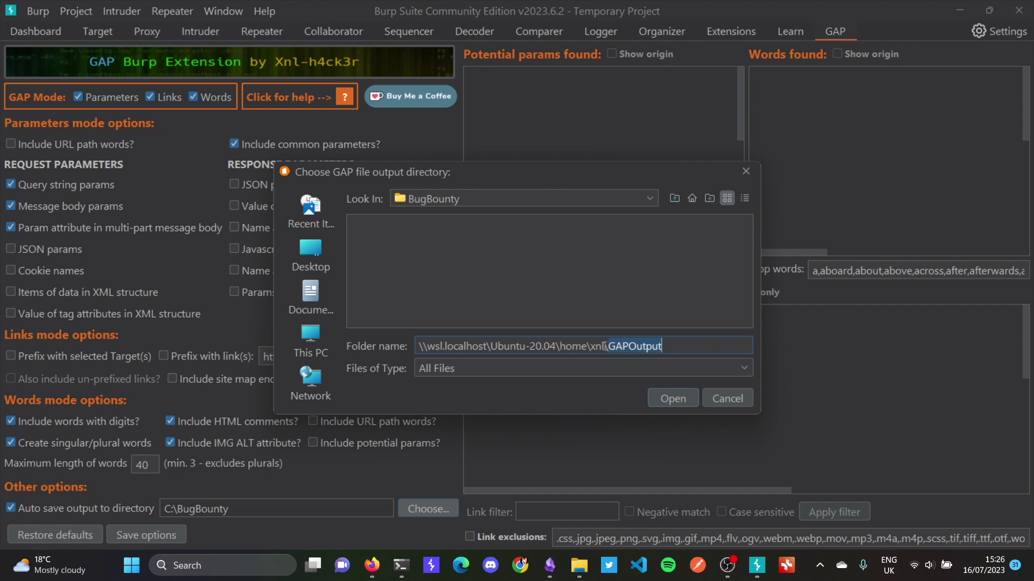
pyautogui.click(568, 348)
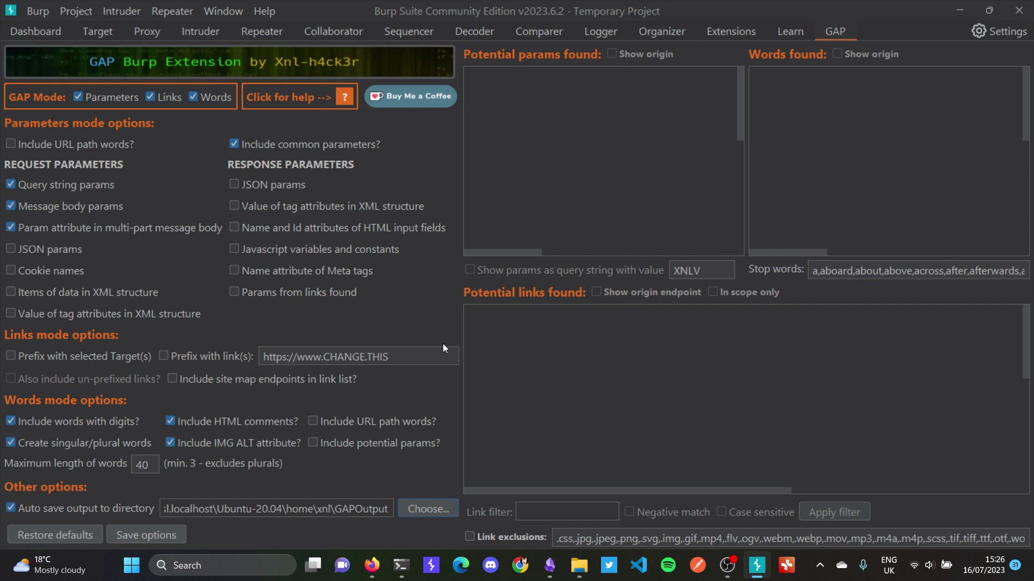
# Step: Switch to the terminal, change to the ~/GAPOutput/ directory and list its contents
pyautogui.click(401, 564)
pyautogui.write('cd')
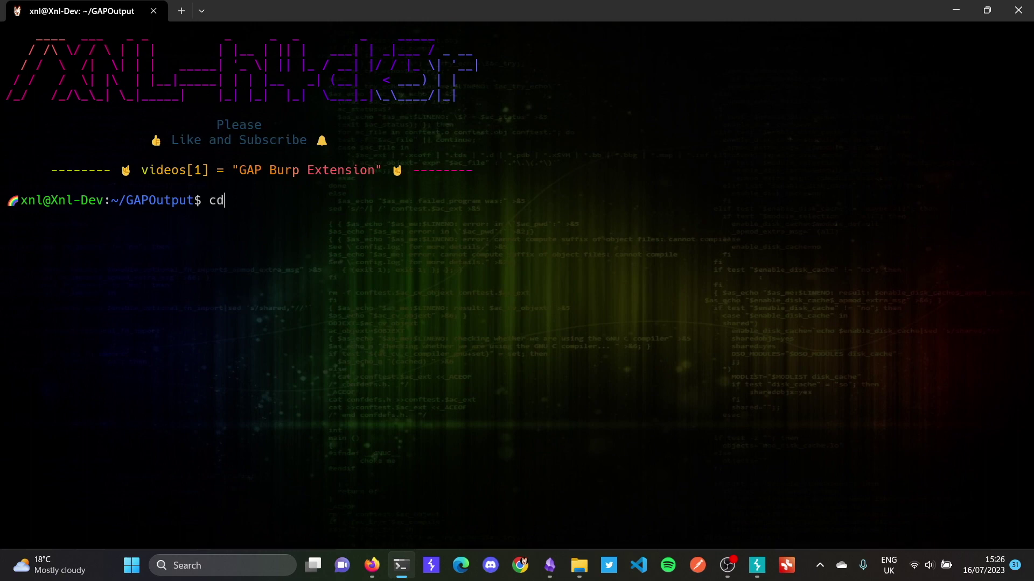
pyautogui.write(' /mn')
pyautogui.press('BackSpace')
pyautogui.press('BackSpace')
pyautogui.press('BackSpace')
pyautogui.write('~/GA')
pyautogui.press('Tab')
pyautogui.press('Return')
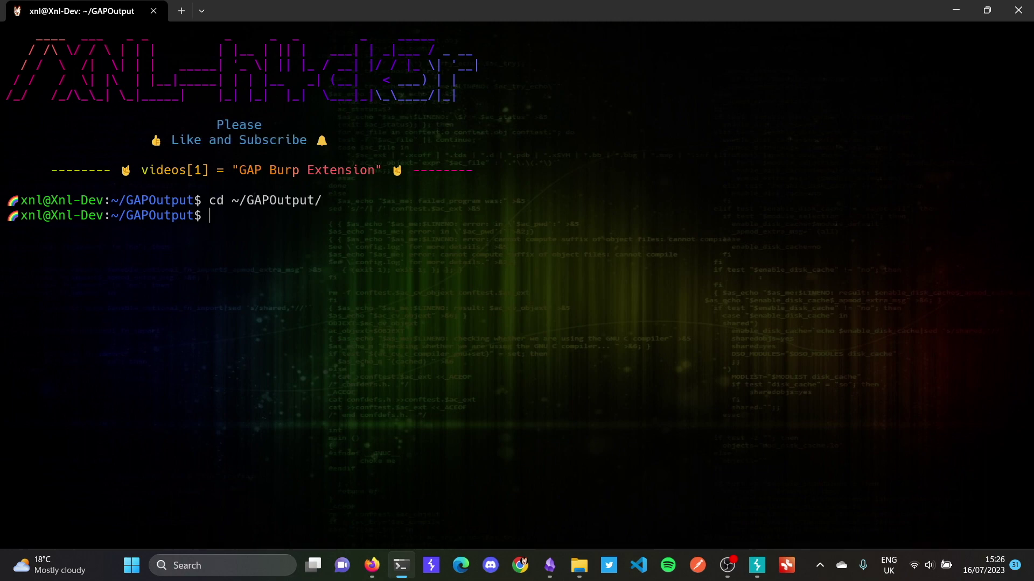
pyautogui.write('ls')
pyautogui.press('Return')
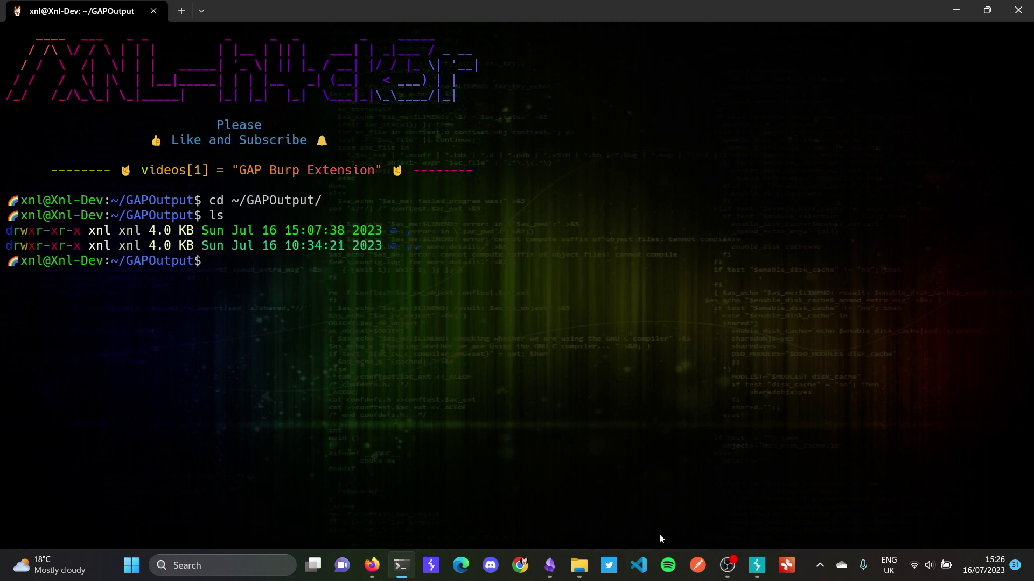
# Step: Switch back to Burp Suite and look through the pm, qm and www redbull.com hosts in the target site map
pyautogui.click(757, 565)
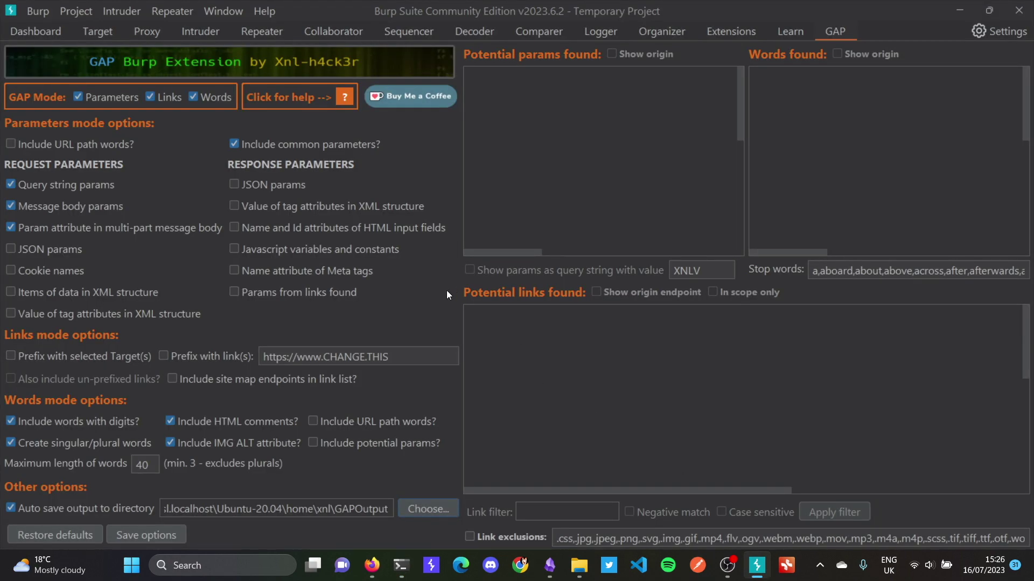
pyautogui.click(97, 30)
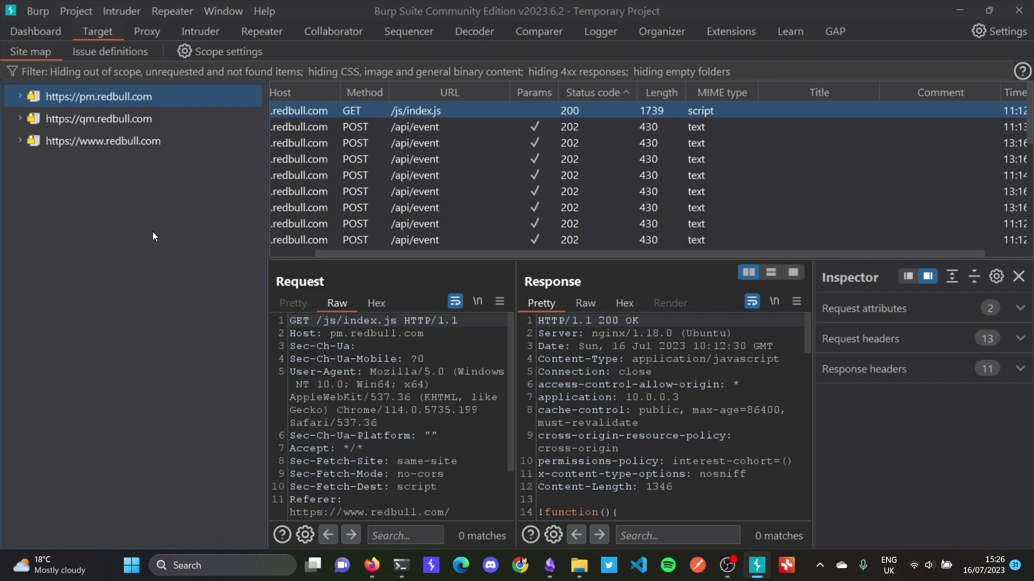
pyautogui.click(108, 118)
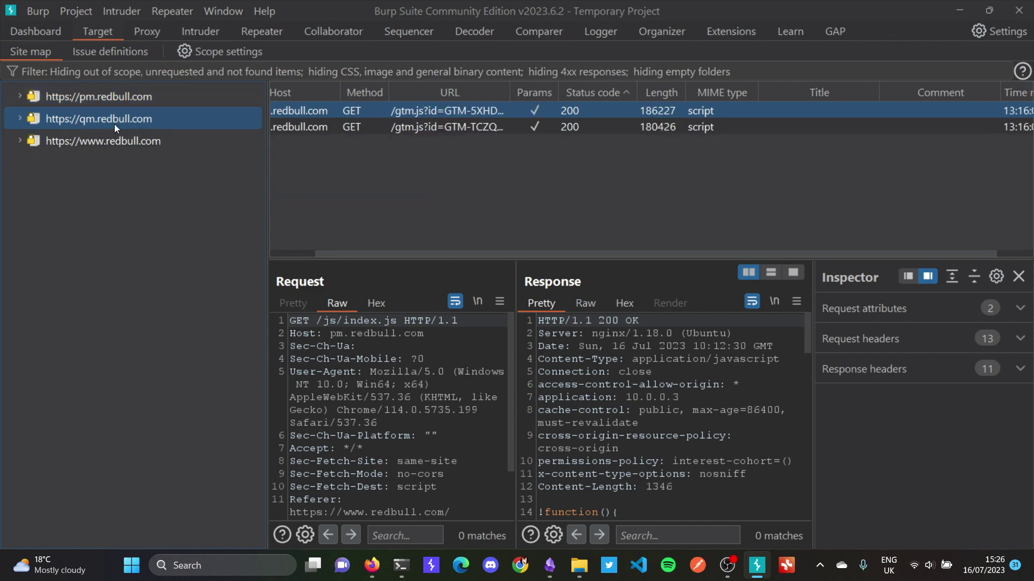
pyautogui.click(140, 141)
pyautogui.click(134, 98)
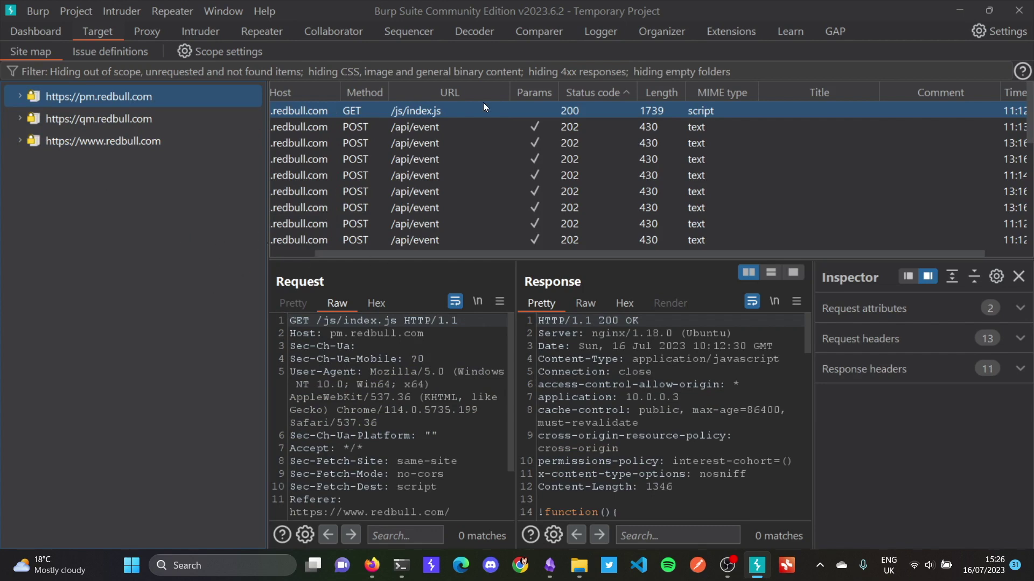
# Step: Return to GAP, turn off auto-saving output to a directory, and save the options
pyautogui.click(832, 31)
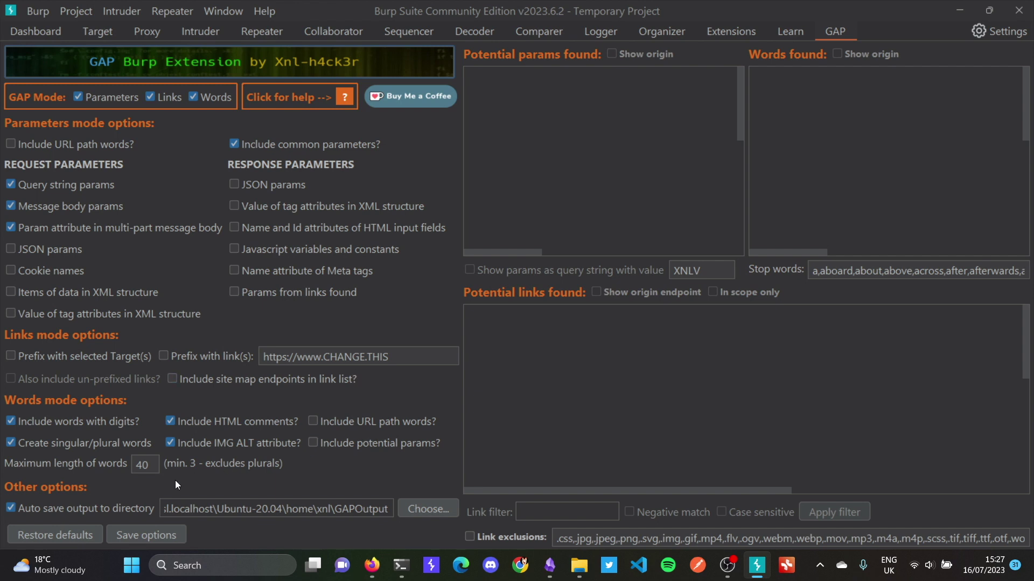
pyautogui.click(98, 511)
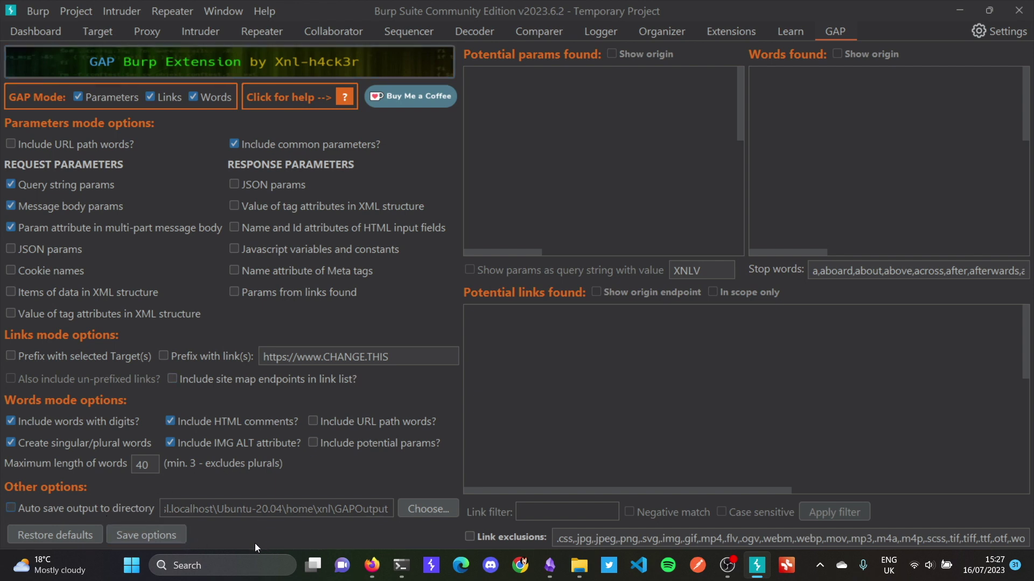
pyautogui.click(150, 536)
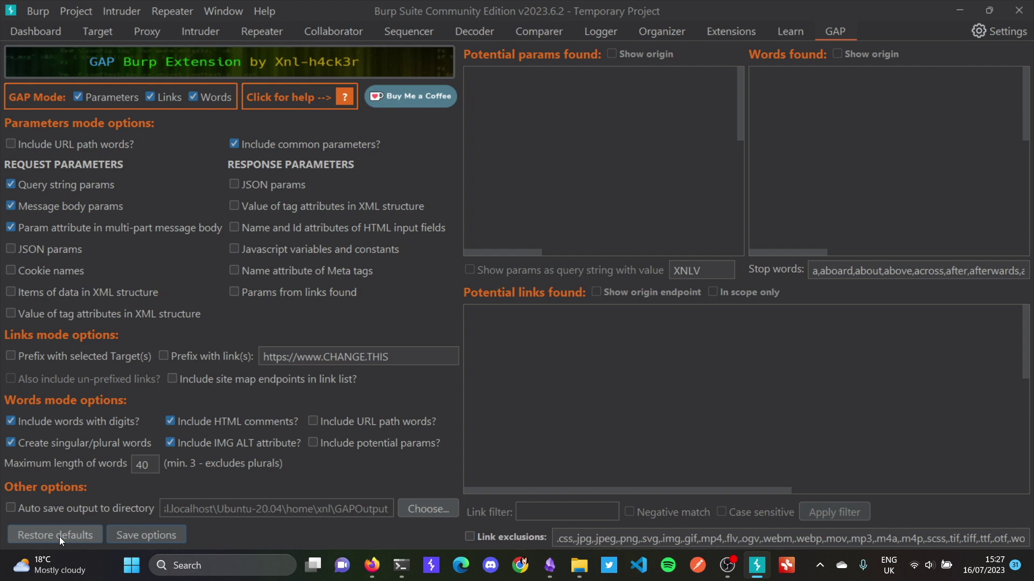
pyautogui.click(150, 533)
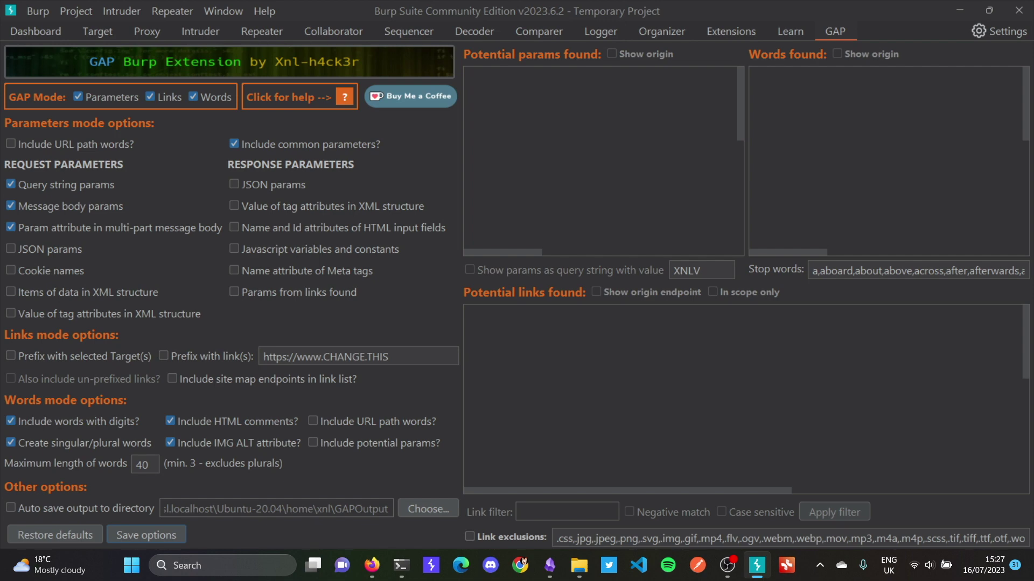
# Step: Enable auto-saving GAP output to a directory, run GAP on the pm.redbull.com host from the target site map, and open the GAP results
pyautogui.click(11, 510)
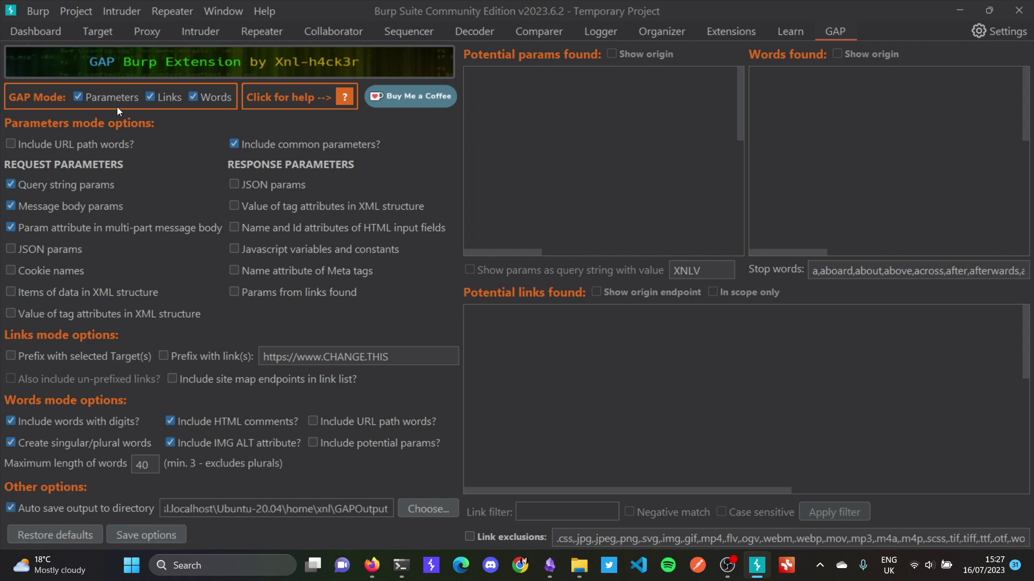
pyautogui.click(99, 33)
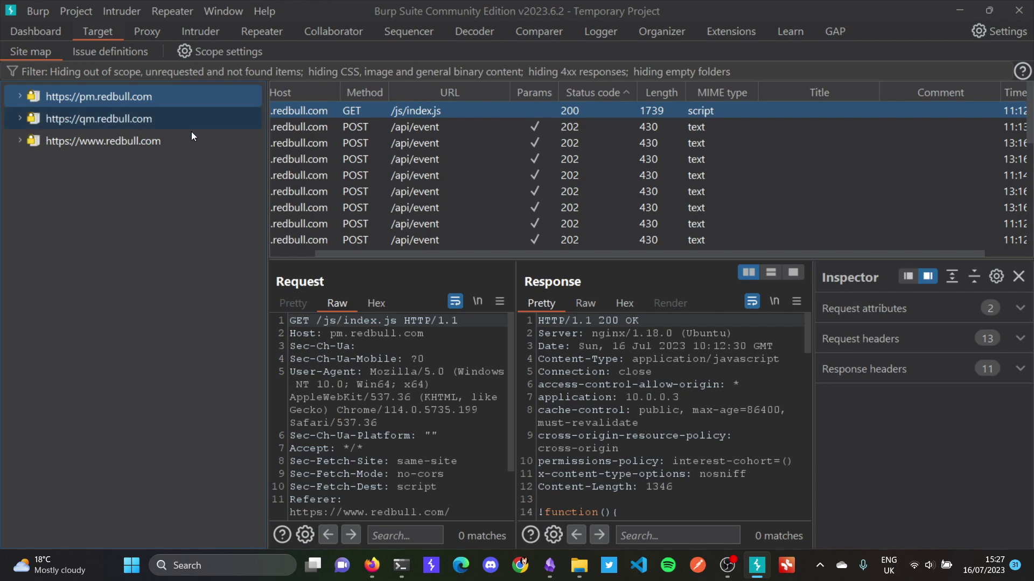
pyautogui.rightClick(134, 96)
pyautogui.moveTo(230, 164)
pyautogui.click(366, 168)
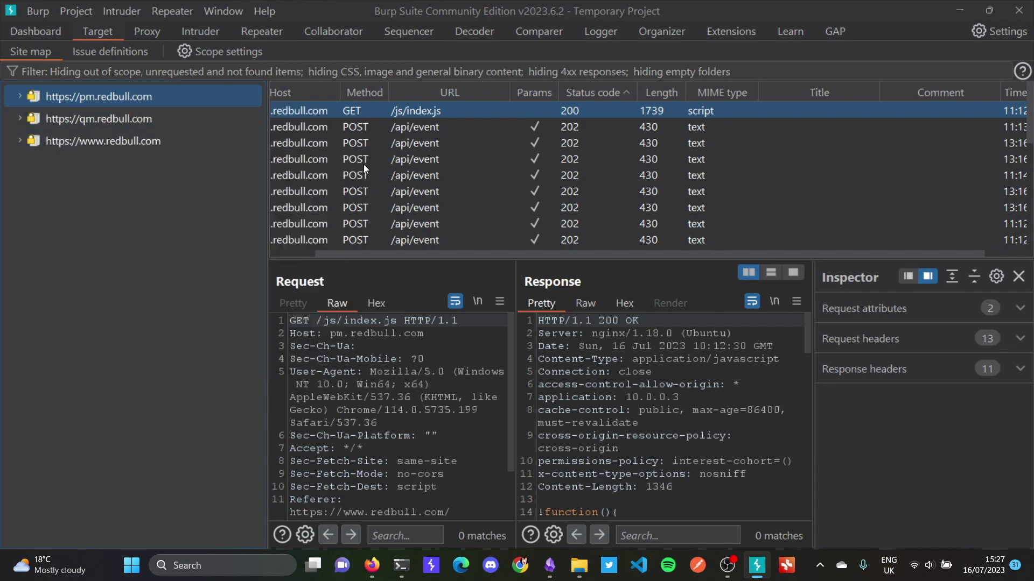
pyautogui.click(836, 31)
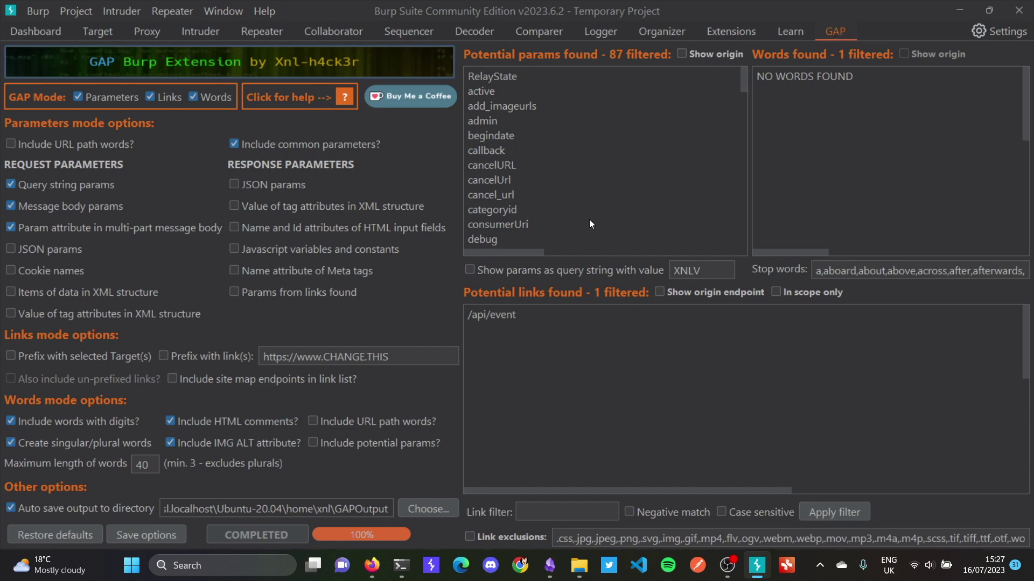
# Step: List the output directory in the terminal and compare it with the pm.redbull.com host in Burp Suite's target site map
pyautogui.hotkey('alt', 'Tab')
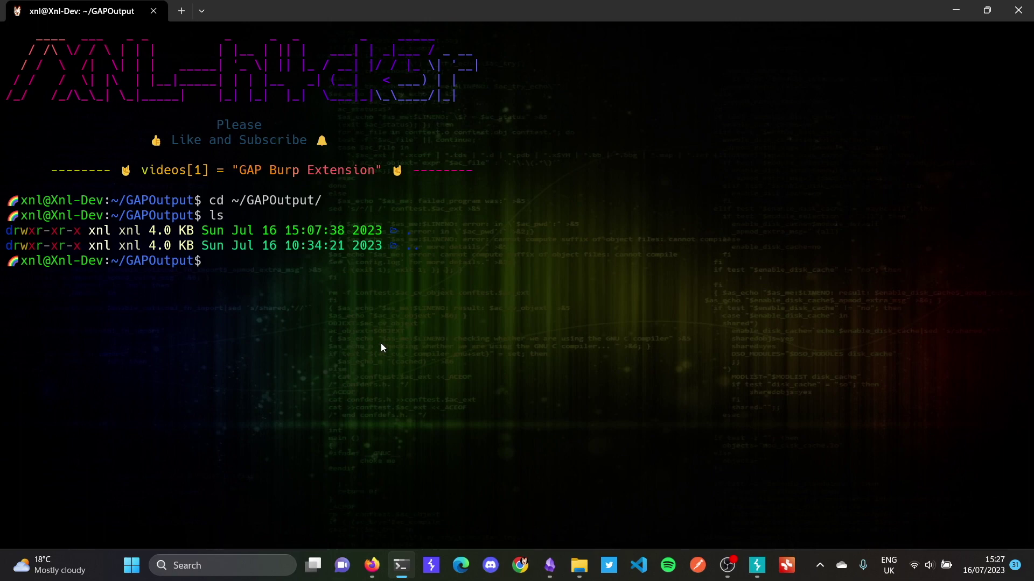
pyautogui.write('ls')
pyautogui.press('Return')
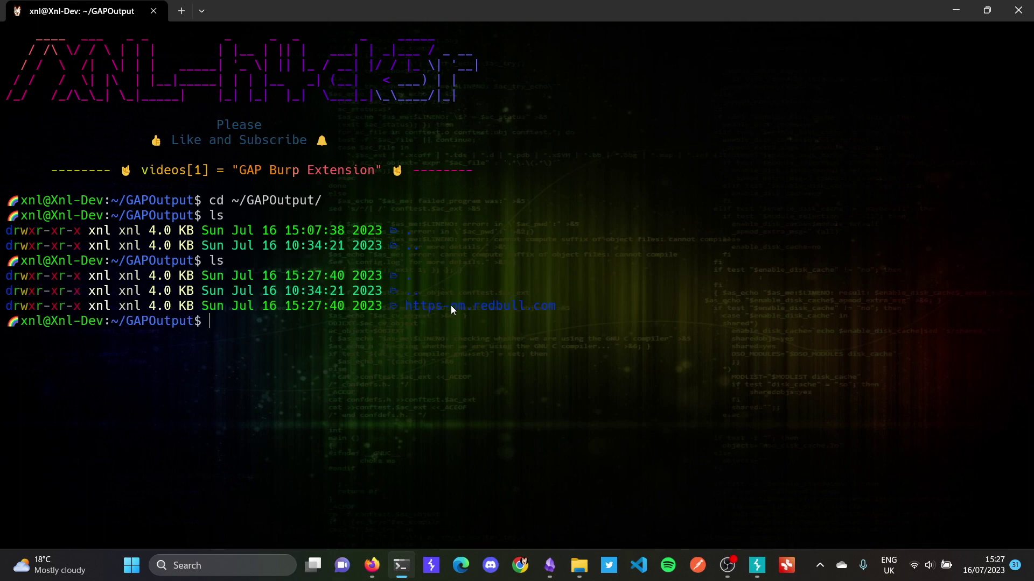
pyautogui.hotkey('alt', 'Tab')
pyautogui.click(122, 34)
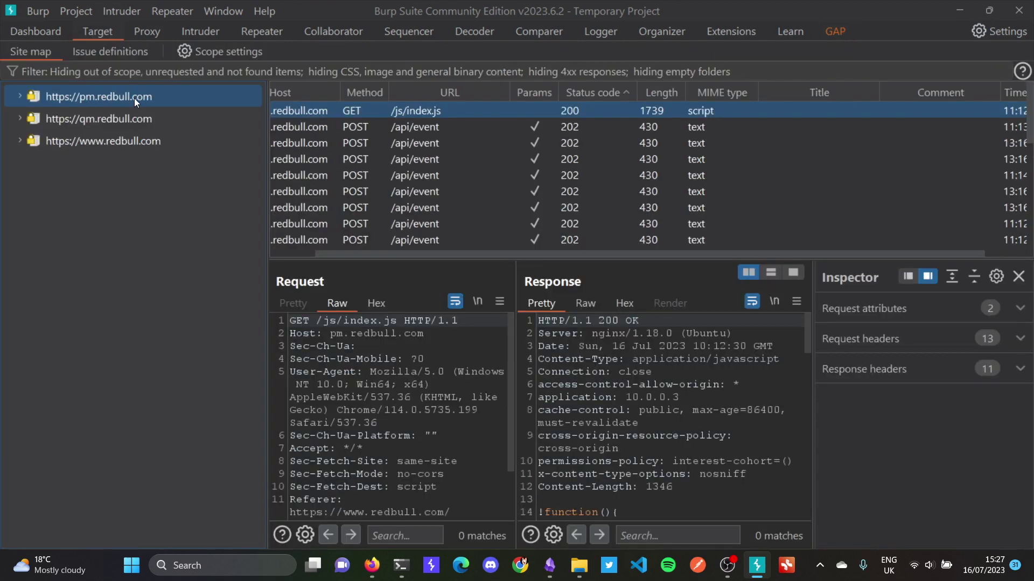
# Step: Switch to the terminal, change to the https-pm.redbull.com/ output directory and list its files
pyautogui.hotkey('alt', 'Tab')
pyautogui.write('cd ht')
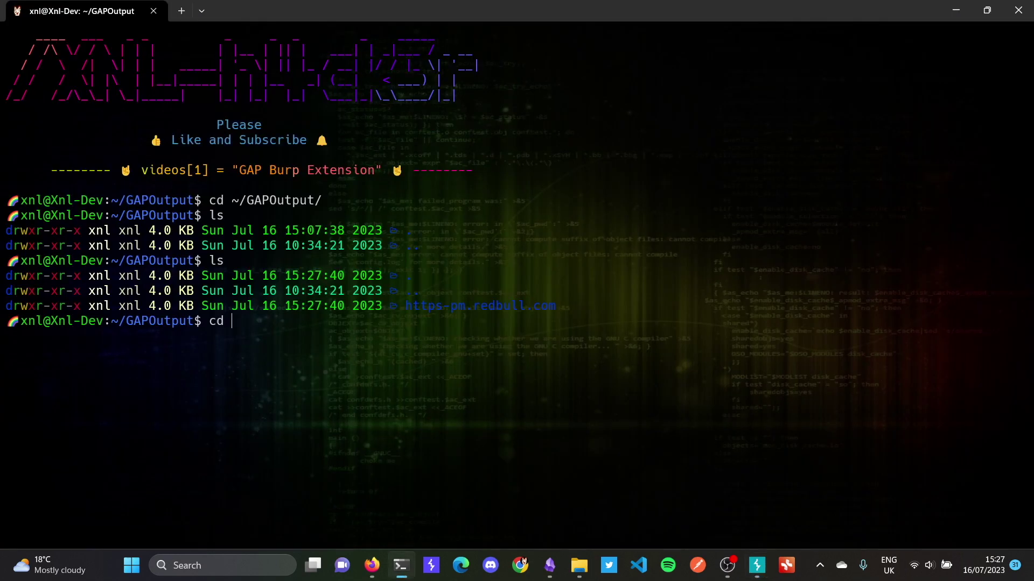
pyautogui.press('Tab')
pyautogui.press('Return')
pyautogui.write('ls')
pyautogui.press('Return')
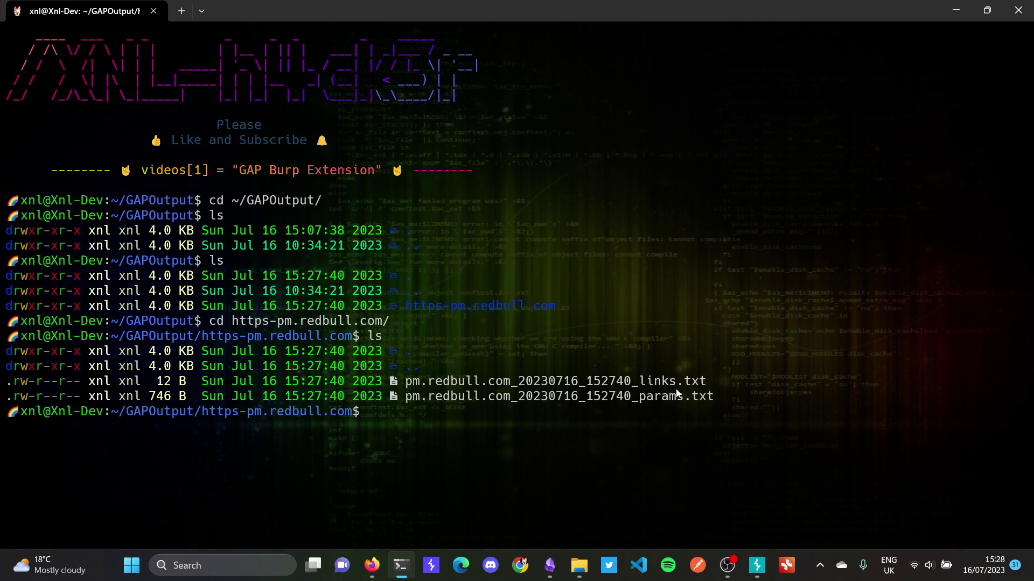
# Step: Check the GAP results in Burp Suite, and print pm.redbull.com_20230716_152740_links.txt in the terminal to compare
pyautogui.hotkey('alt', 'Tab')
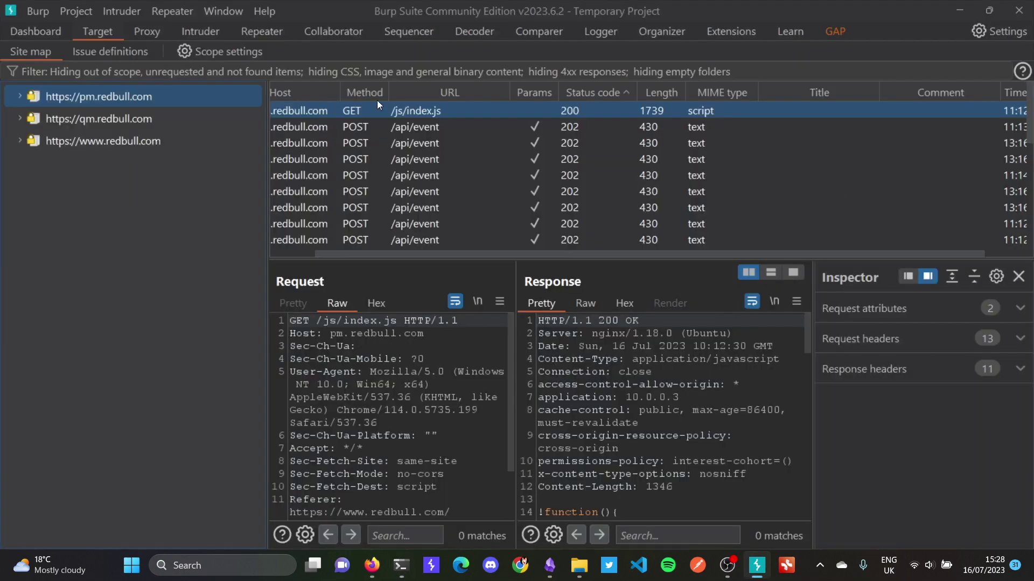
pyautogui.click(835, 33)
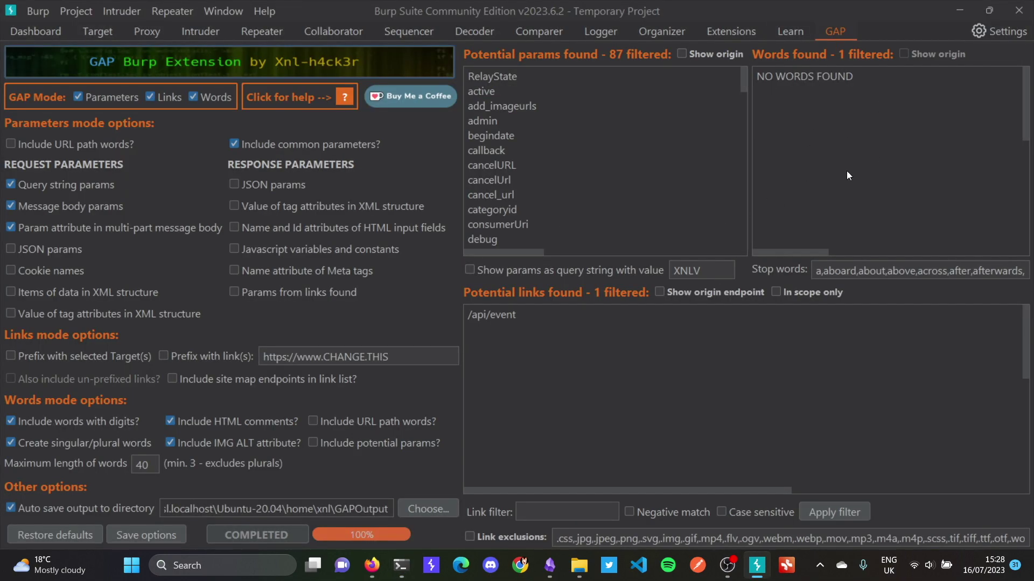
pyautogui.hotkey('alt', 'Tab')
pyautogui.write('cat p')
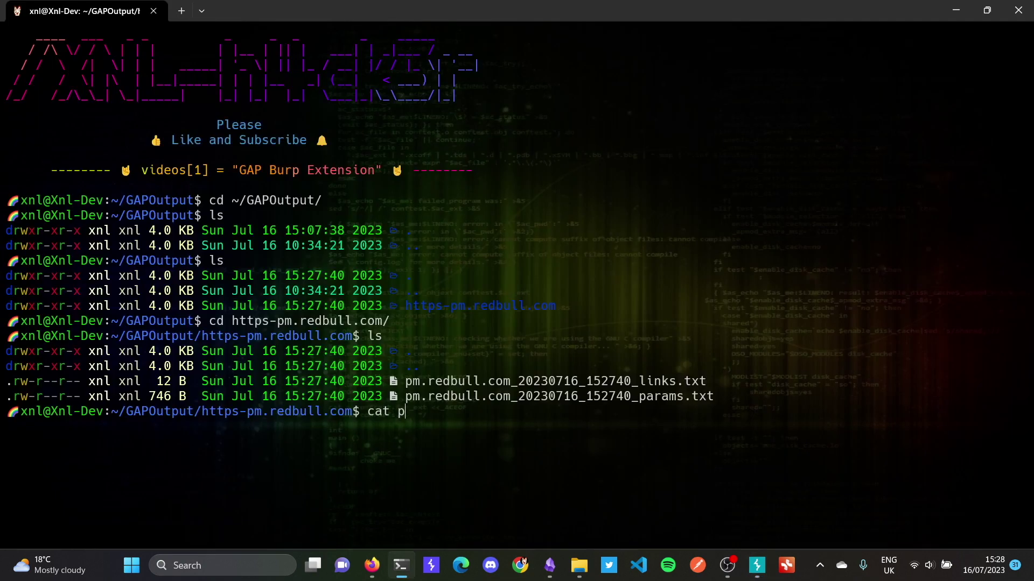
pyautogui.press('Tab')
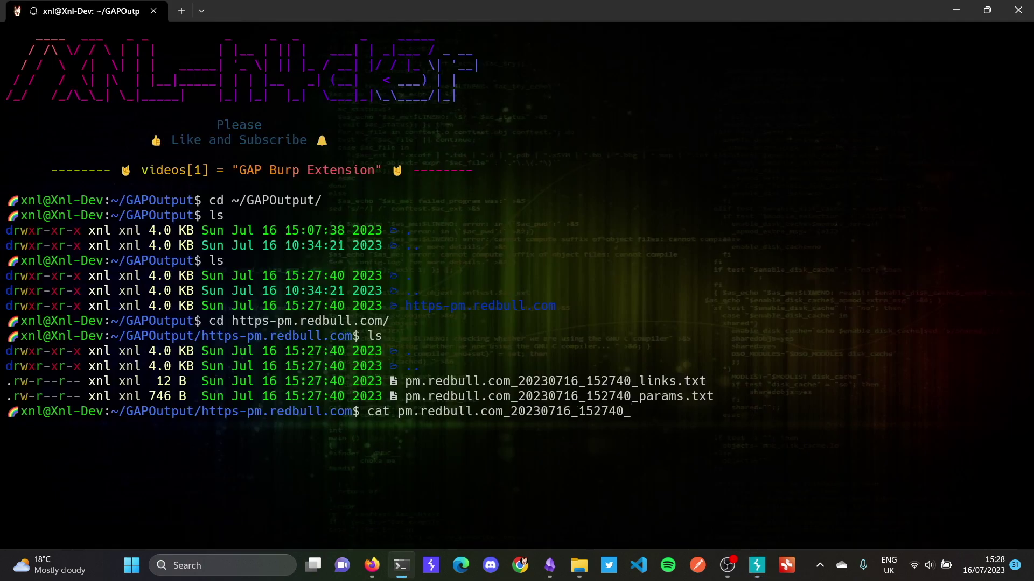
pyautogui.write('l')
pyautogui.press('Tab')
pyautogui.press('Return')
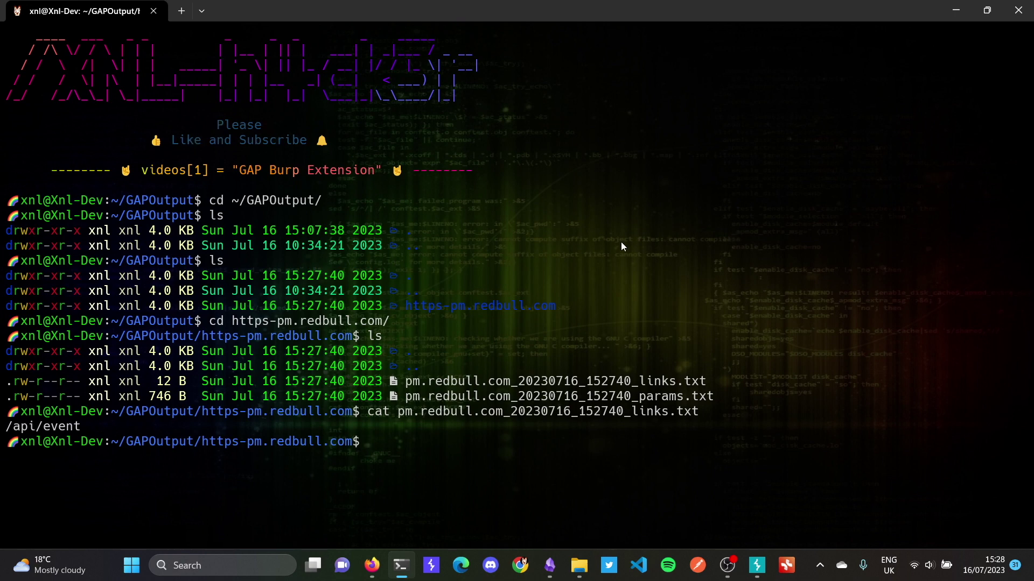
# Step: Switch to Burp Suite and select the pm, qm and www redbull.com hosts together in the target site map
pyautogui.hotkey('alt', 'Tab')
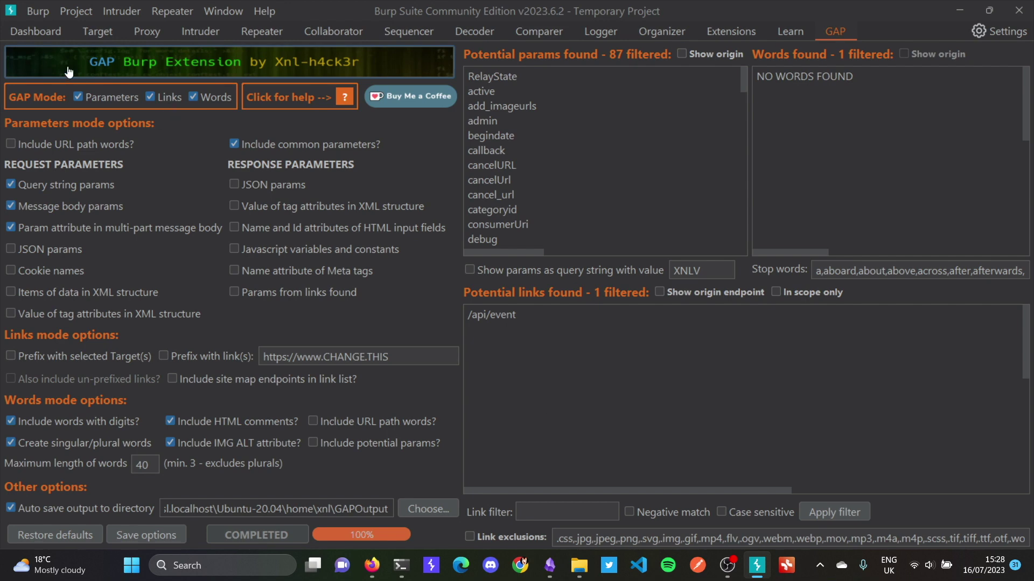
pyautogui.click(91, 35)
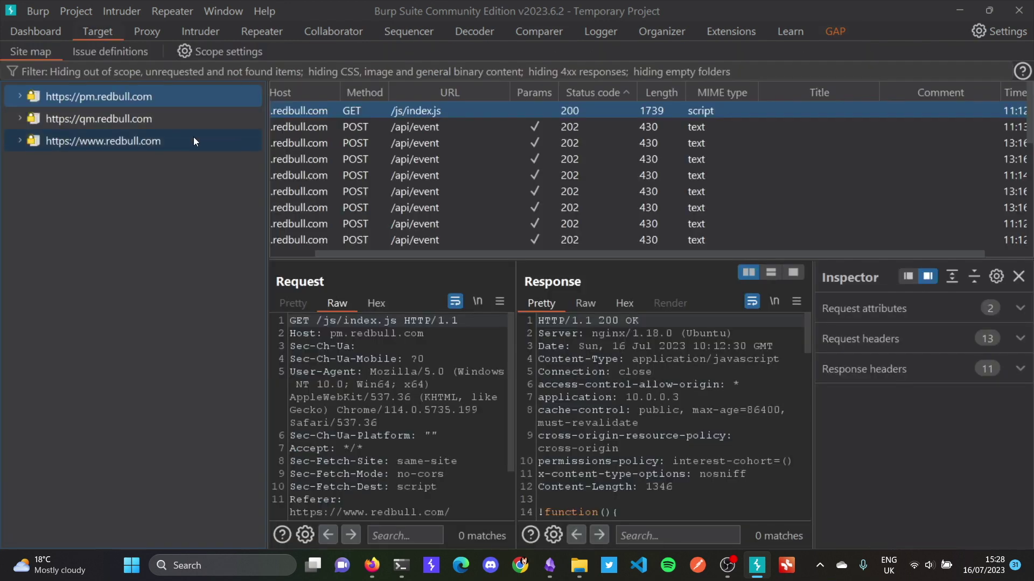
pyautogui.keyDown('shift'); pyautogui.click(123, 140); pyautogui.keyUp('shift')
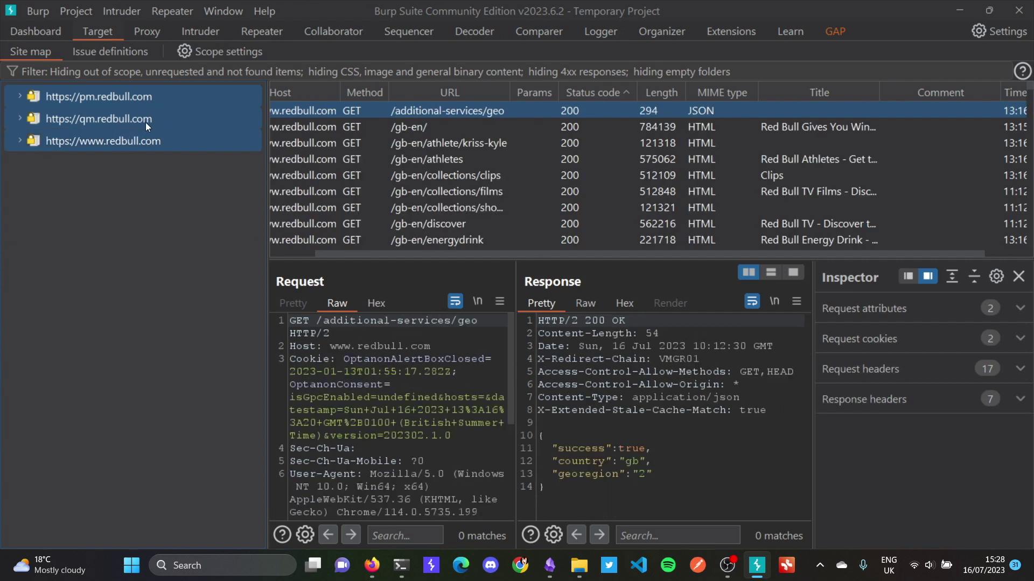
# Step: Switch to the terminal, go up to ~/GAPOutput, force-delete the https-pm.redbull.com/ directory recursively, and list the contents
pyautogui.click(401, 565)
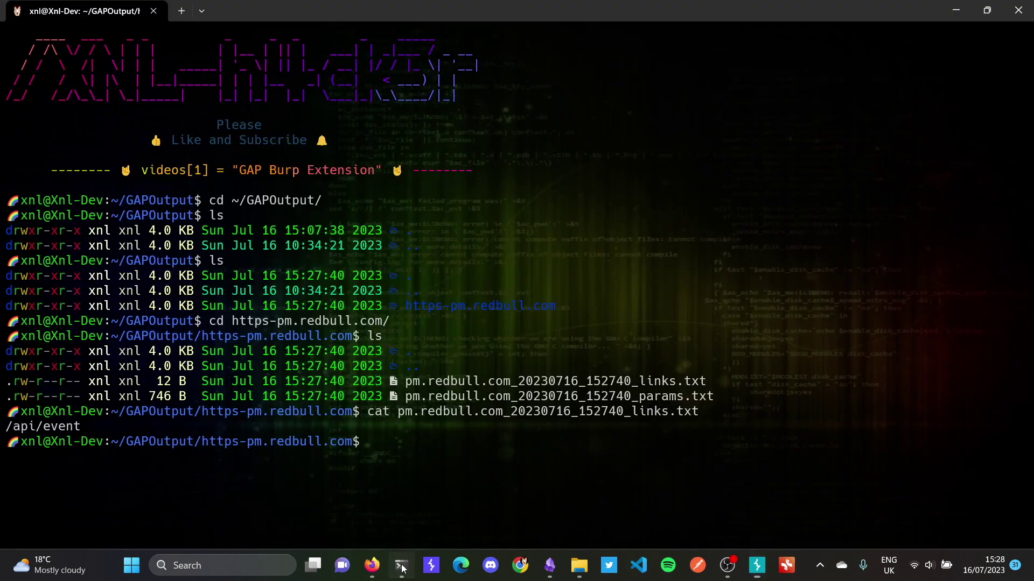
pyautogui.write('..')
pyautogui.press('Return')
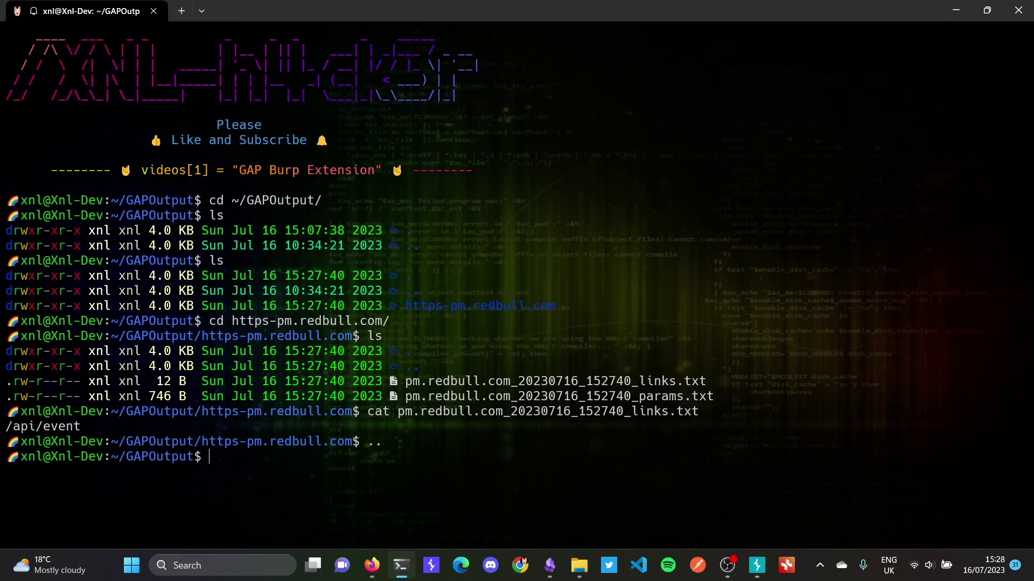
pyautogui.write('rm -')
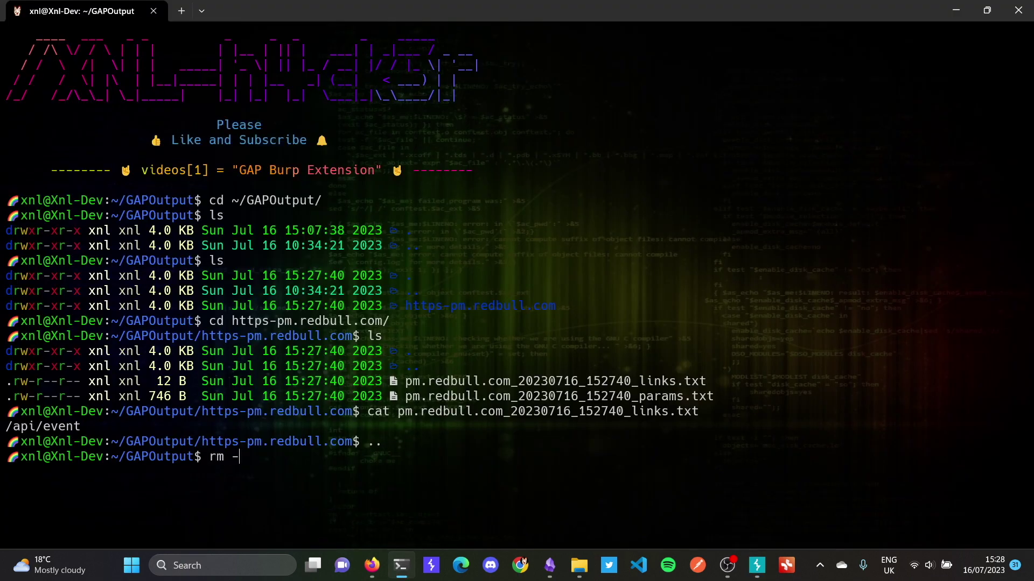
pyautogui.write('rf https-pm.redbull.com/')
pyautogui.press('Return')
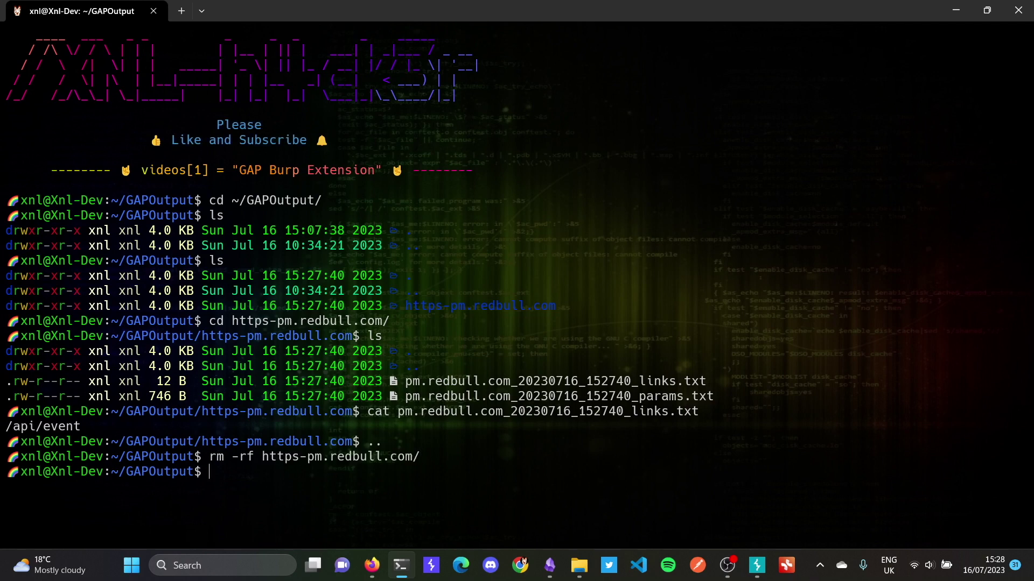
pyautogui.write('ls')
pyautogui.press('Return')
# Step: Switch to Burp Suite, run GAP on the three selected redbull.com hosts, and open the GAP results
pyautogui.hotkey('alt', 'Tab')
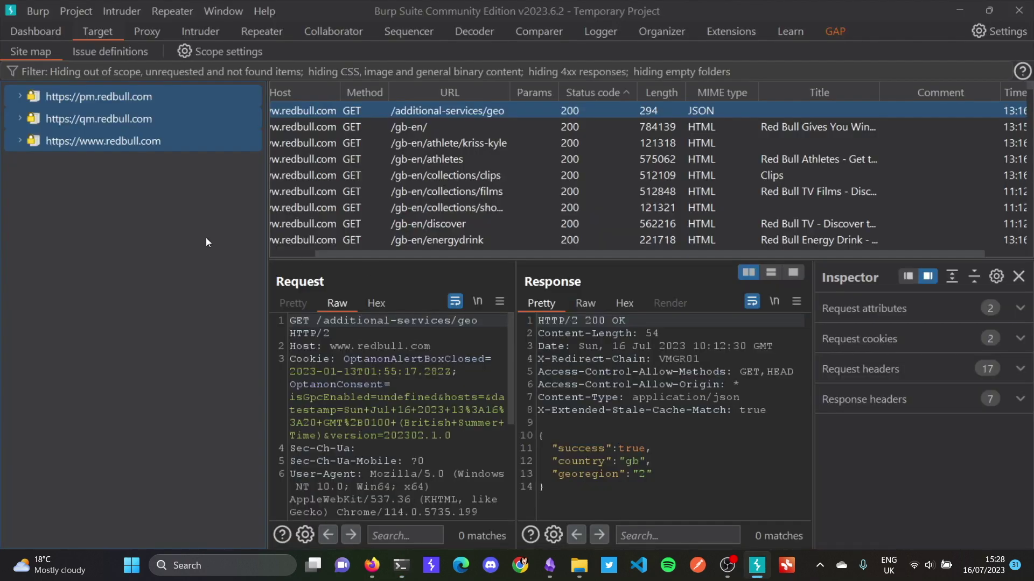
pyautogui.rightClick(166, 113)
pyautogui.click(392, 203)
pyautogui.click(833, 32)
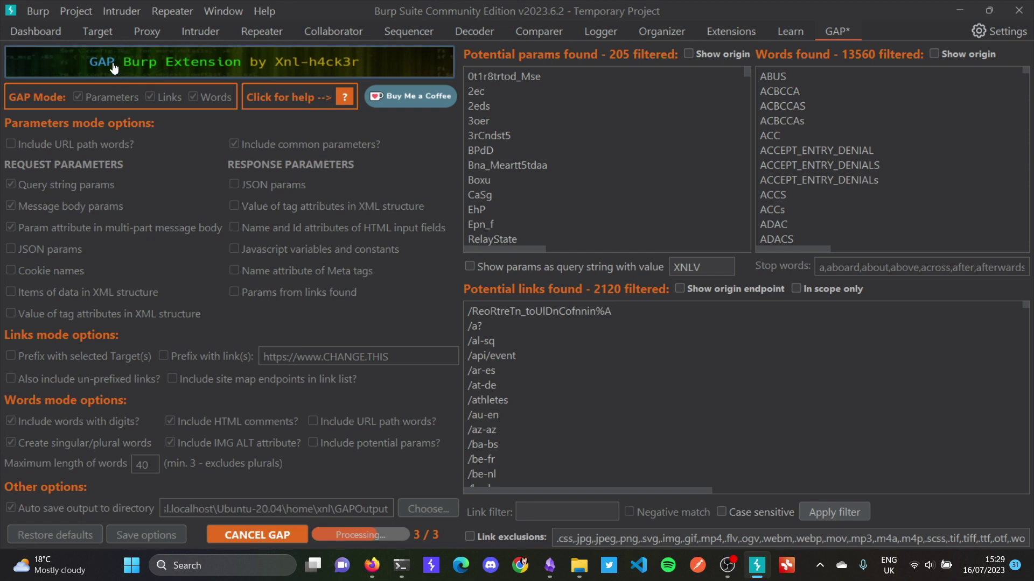
# Step: Once GAP has completed, switch to the terminal and list the contents of the output directory
pyautogui.moveTo(401, 573)
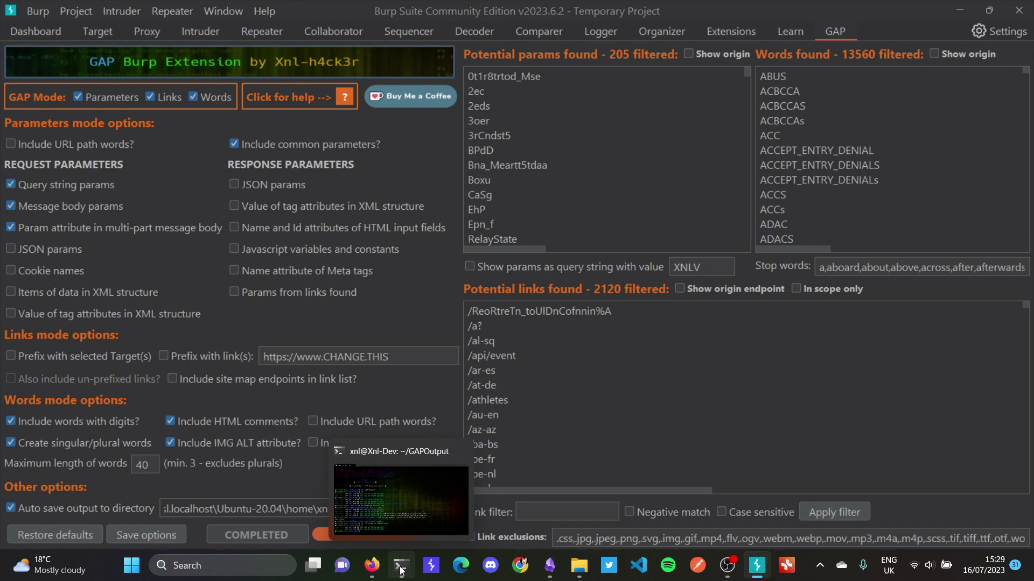
pyautogui.click(401, 571)
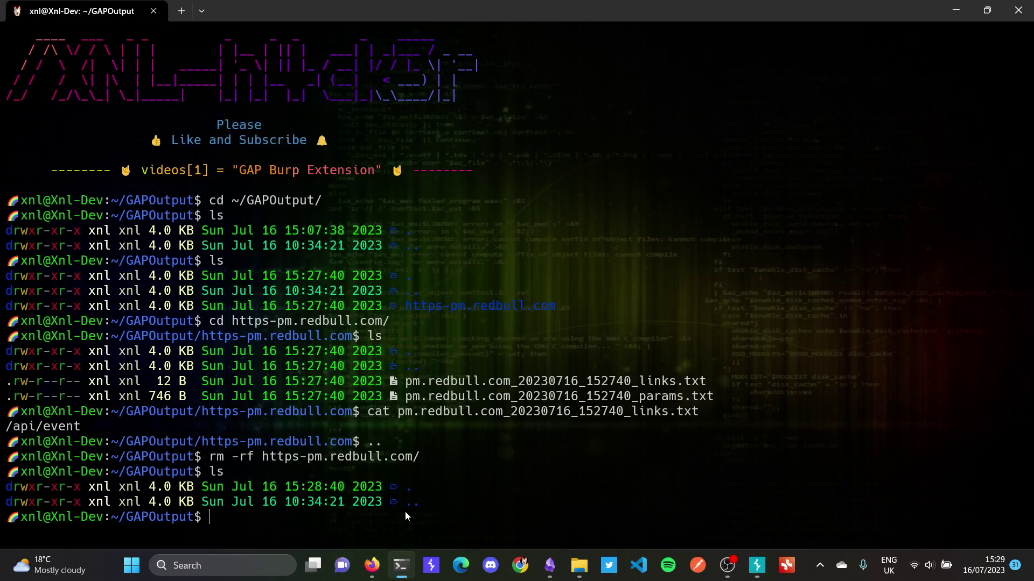
pyautogui.write('ls')
pyautogui.press('Return')
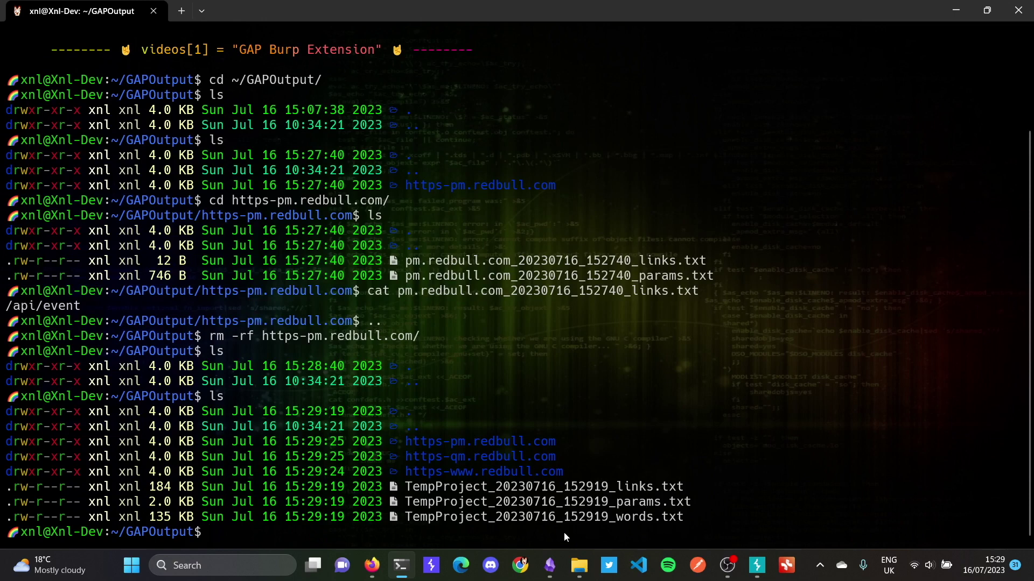
# Step: Print TempProject_20230716_152919_links.txt, list the output directory again, and highlight that links file's name
pyautogui.write('cat Te')
pyautogui.press('Tab')
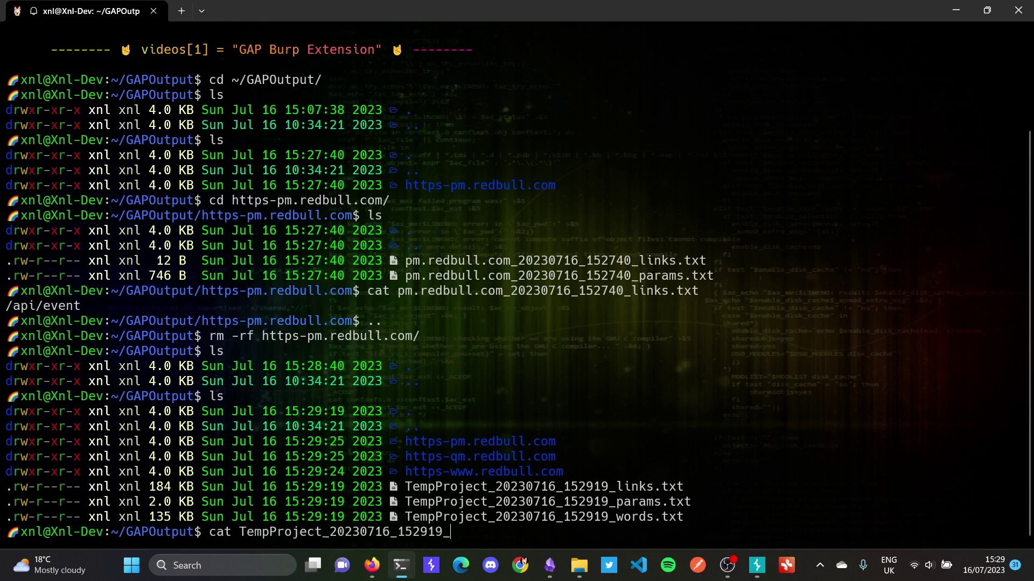
pyautogui.write('l')
pyautogui.press('Tab')
pyautogui.press('Return')
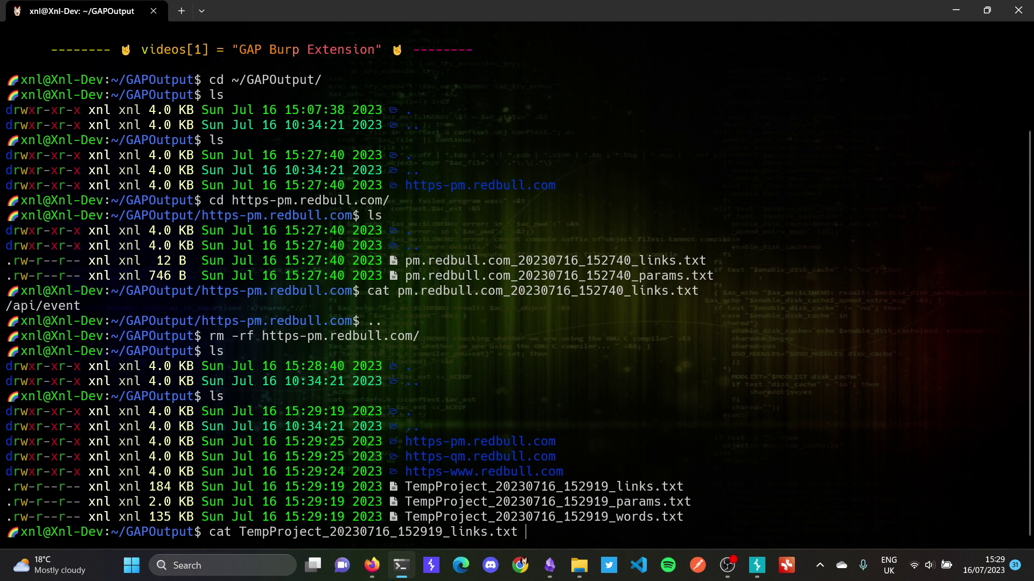
pyautogui.write('ls')
pyautogui.press('Return')
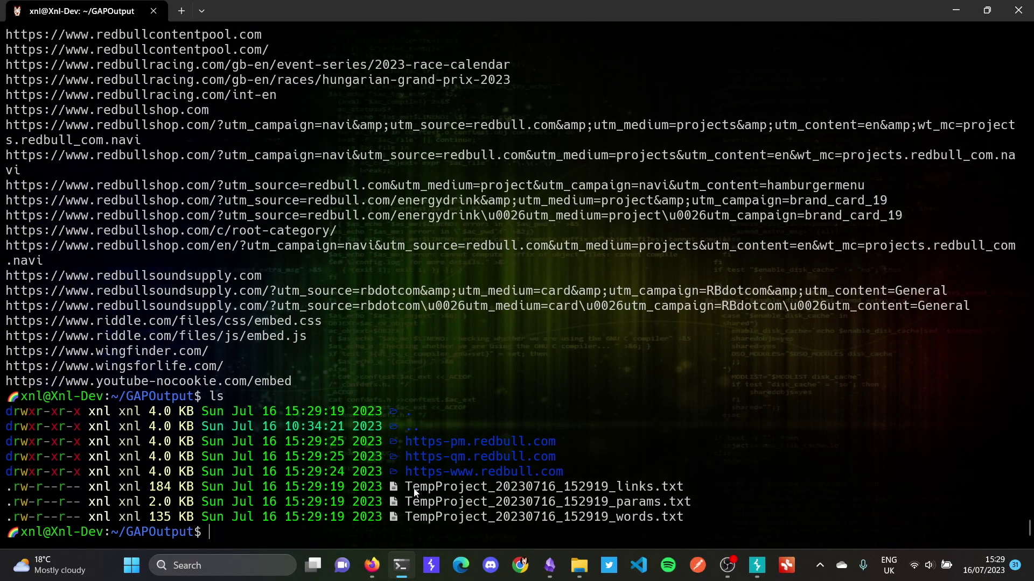
pyautogui.moveTo(400, 487); pyautogui.dragTo(685, 487)
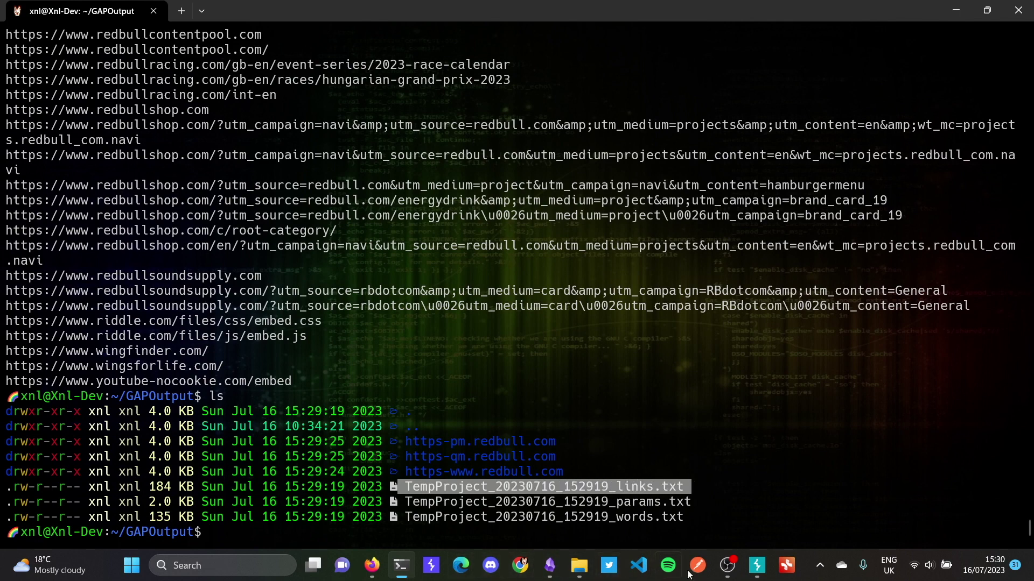
# Step: Review the target site map, installed extensions and GAP results in Burp Suite, and return to the terminal
pyautogui.click(757, 565)
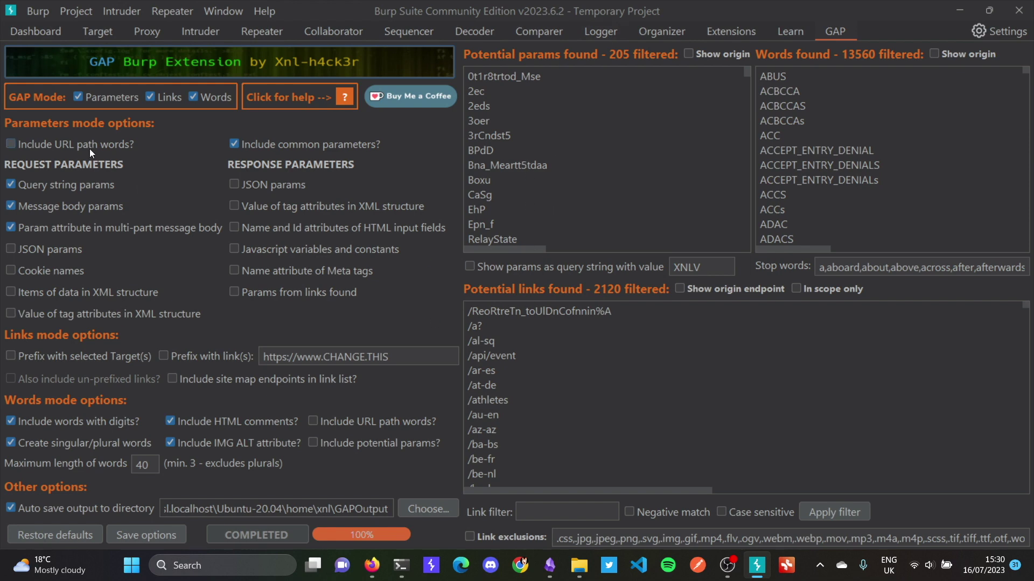
pyautogui.click(85, 32)
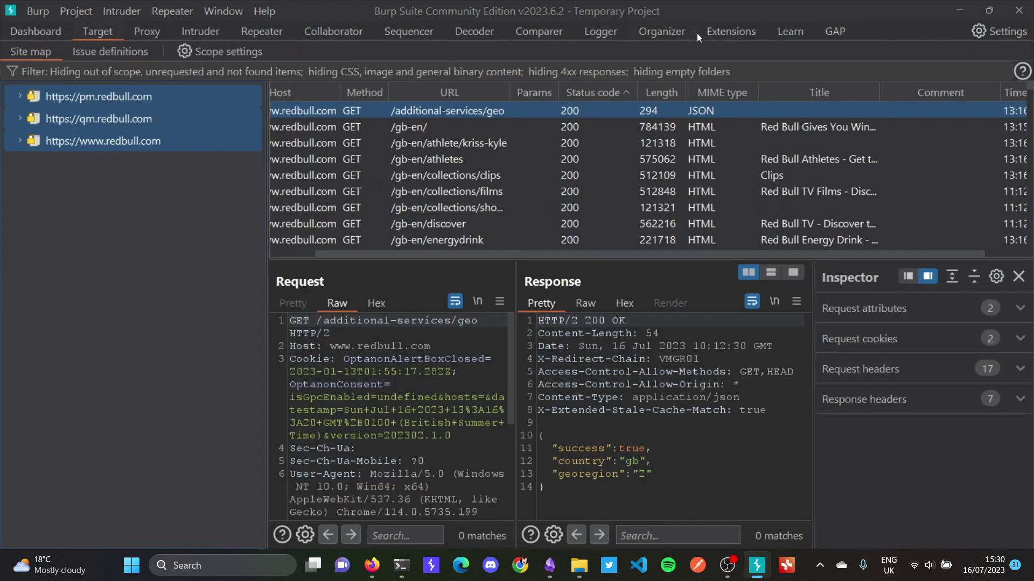
pyautogui.click(724, 31)
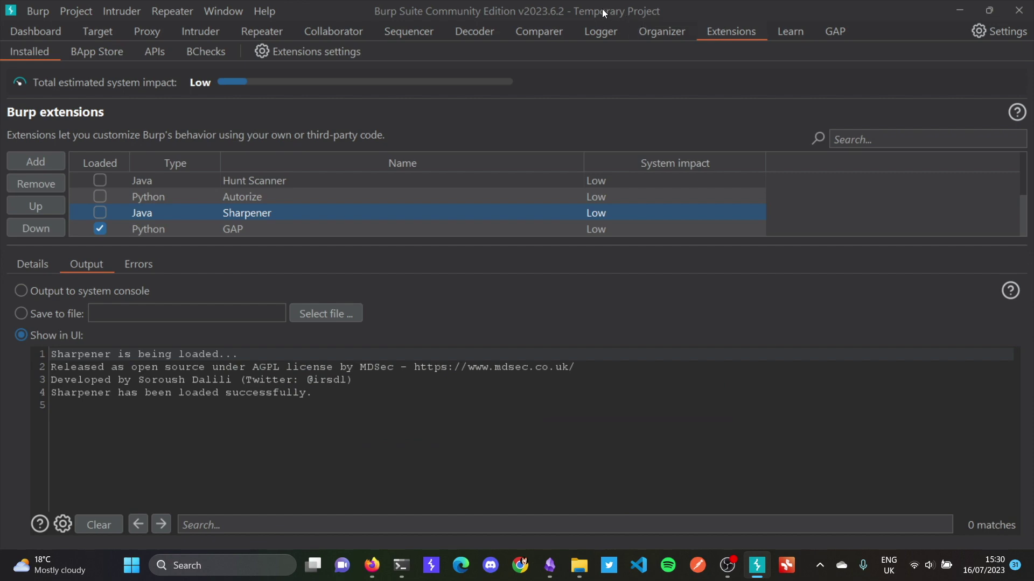
pyautogui.click(832, 31)
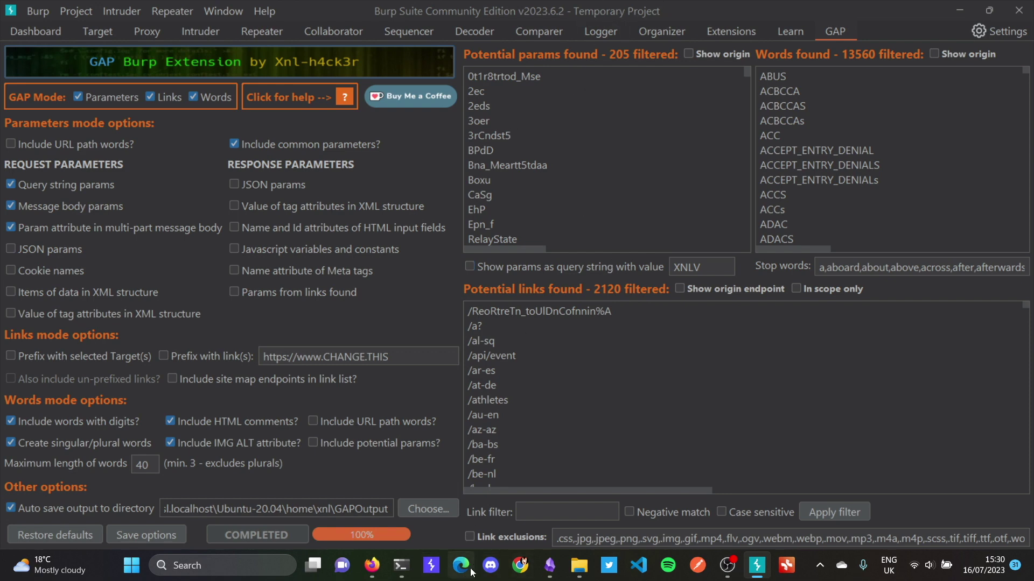
pyautogui.click(401, 565)
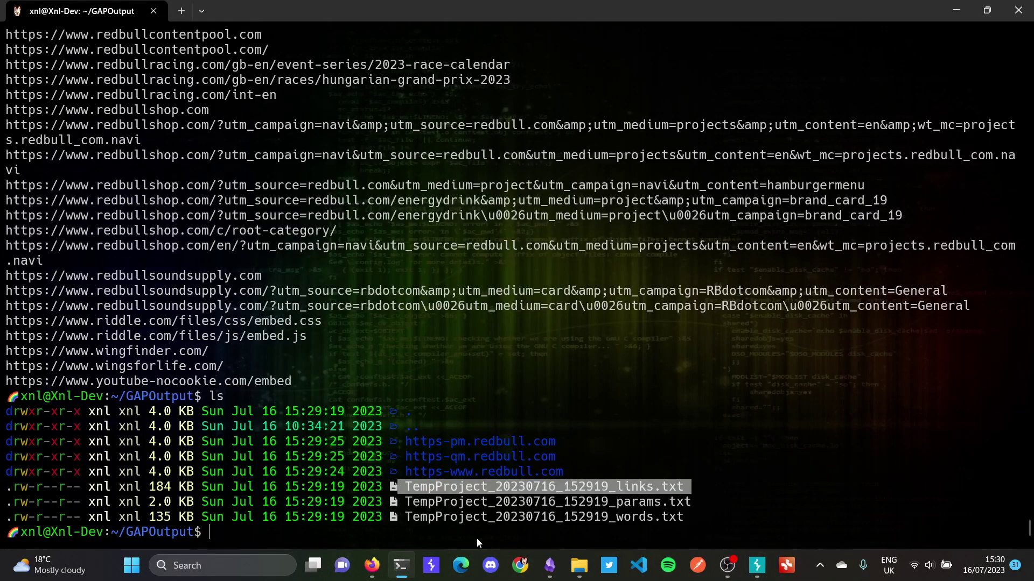
# Step: Switch to Burp Suite, load the Sharpener extension from the installed extensions, and return to the GAP results
pyautogui.click(615, 538)
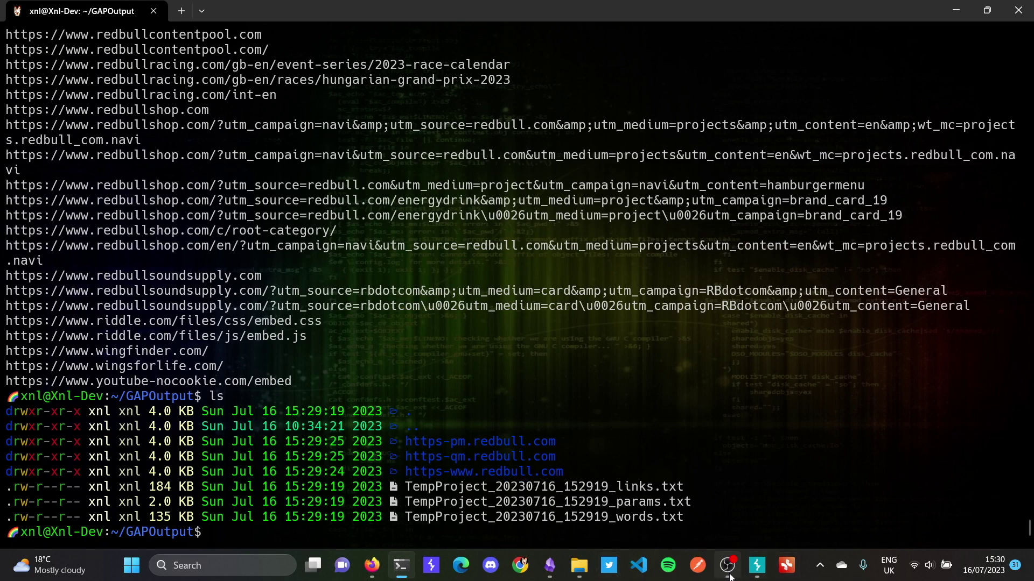
pyautogui.click(757, 565)
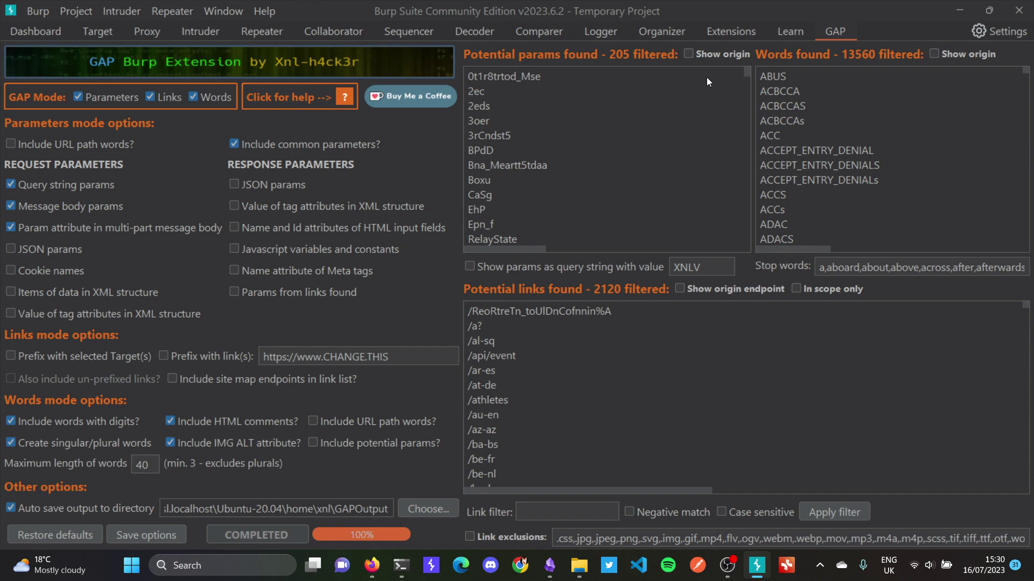
pyautogui.click(724, 33)
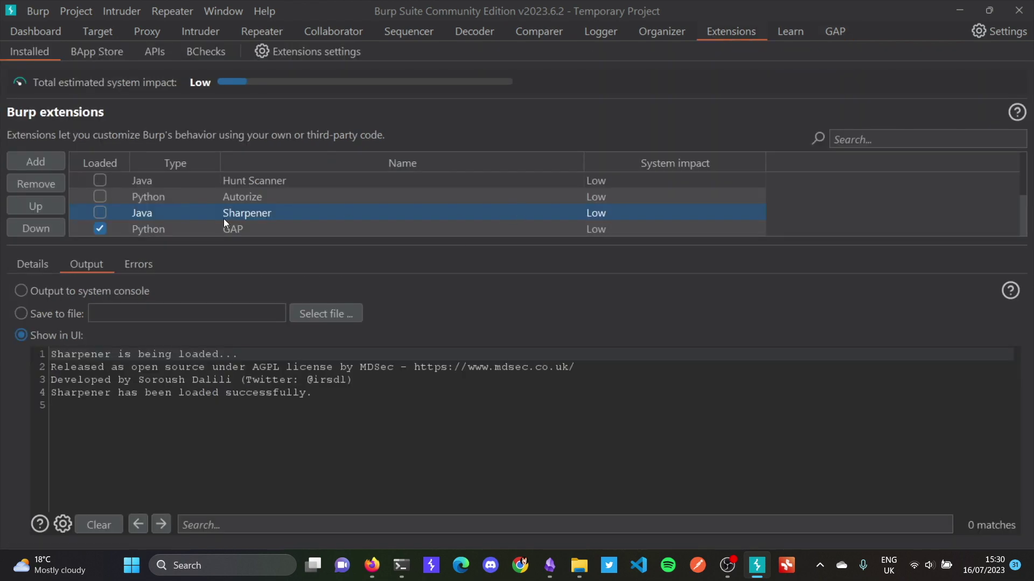
pyautogui.click(100, 213)
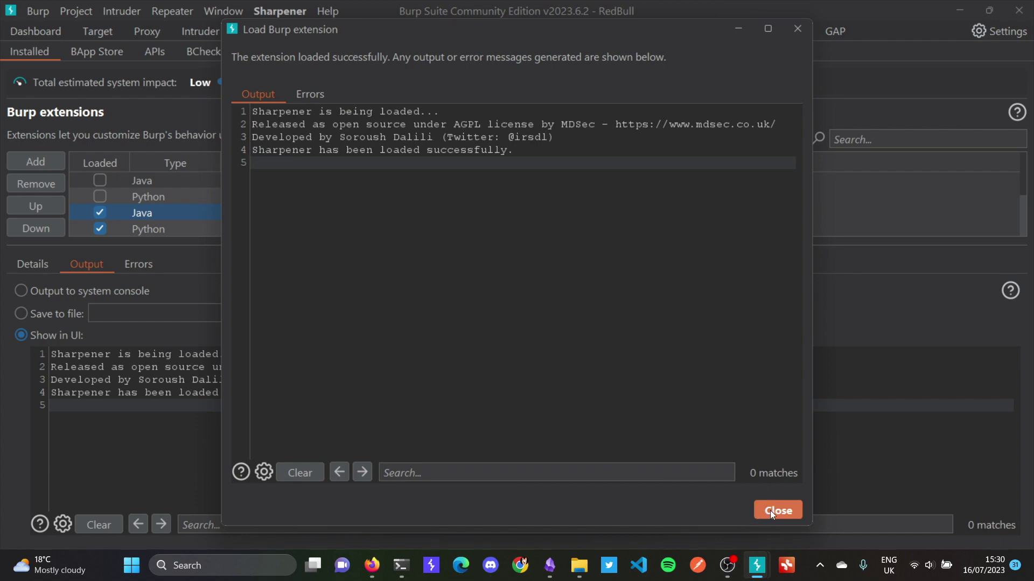
pyautogui.click(777, 510)
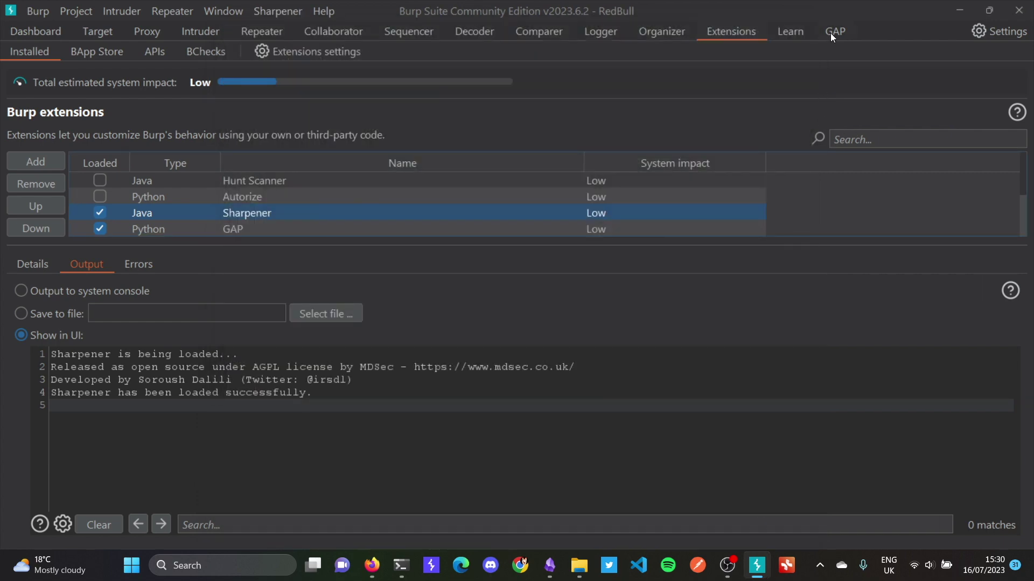
pyautogui.click(832, 33)
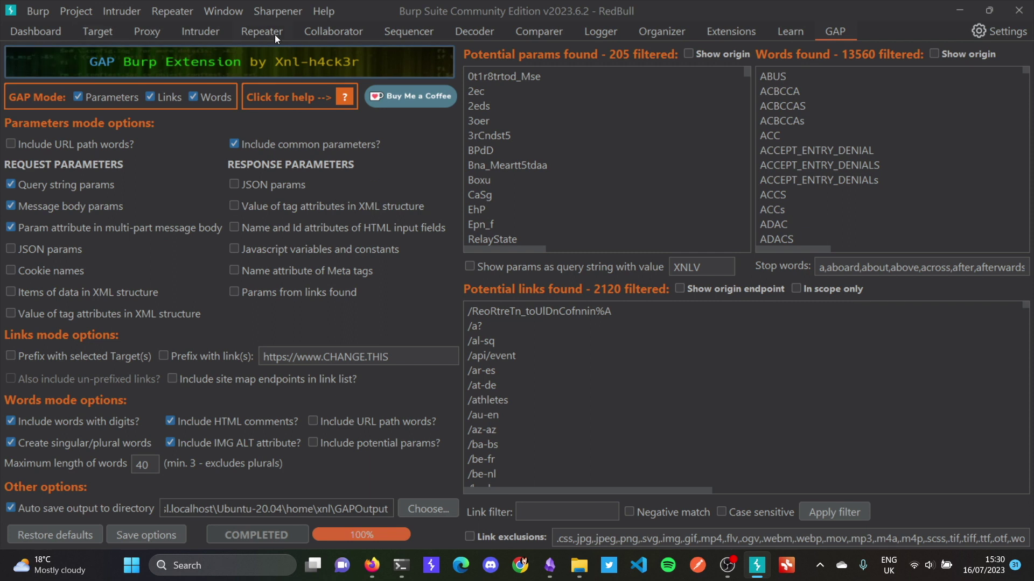
pyautogui.click(277, 11)
pyautogui.moveTo(319, 36)
pyautogui.moveTo(506, 43)
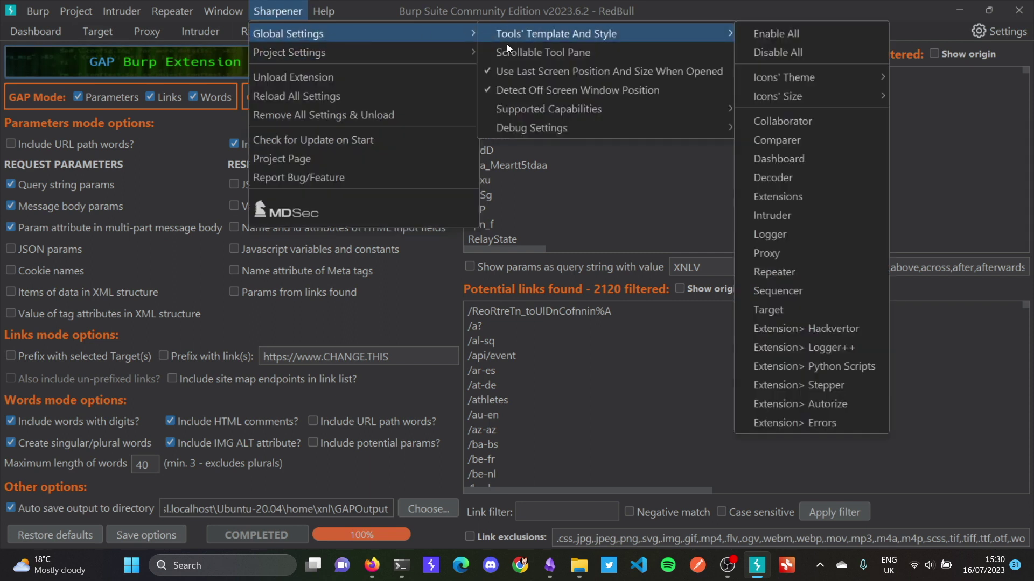
pyautogui.moveTo(409, 52)
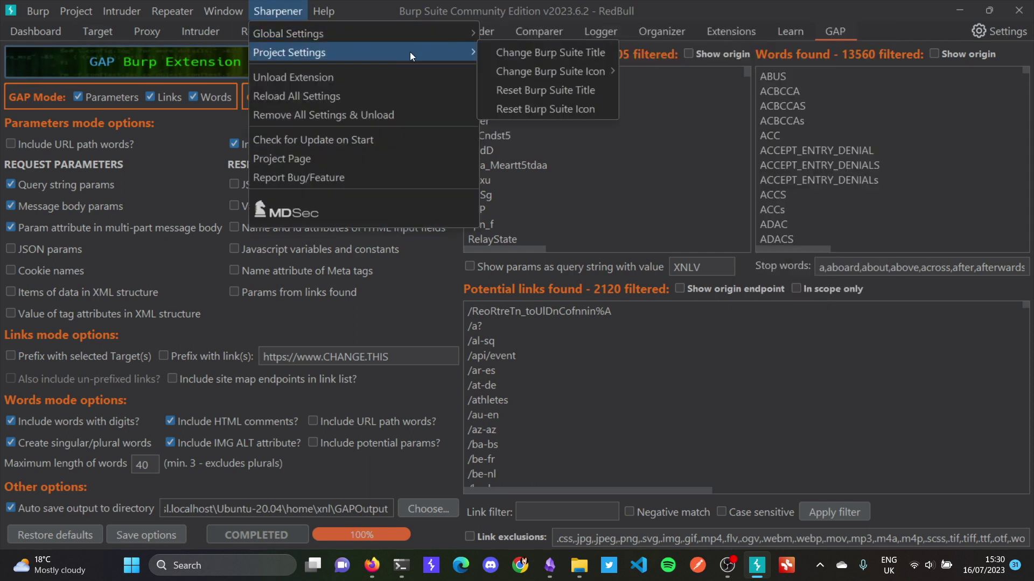
pyautogui.click(579, 59)
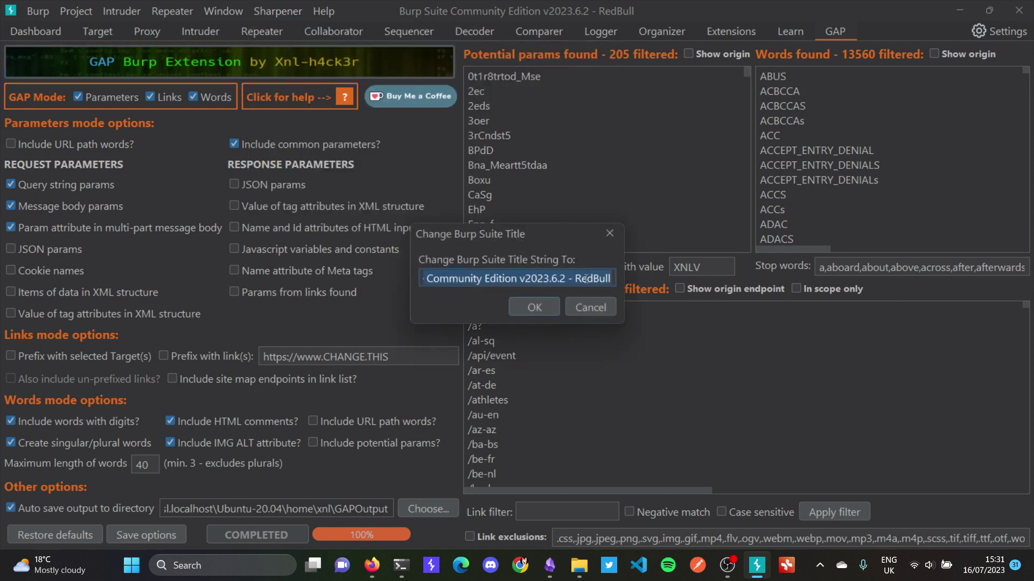
pyautogui.click(589, 308)
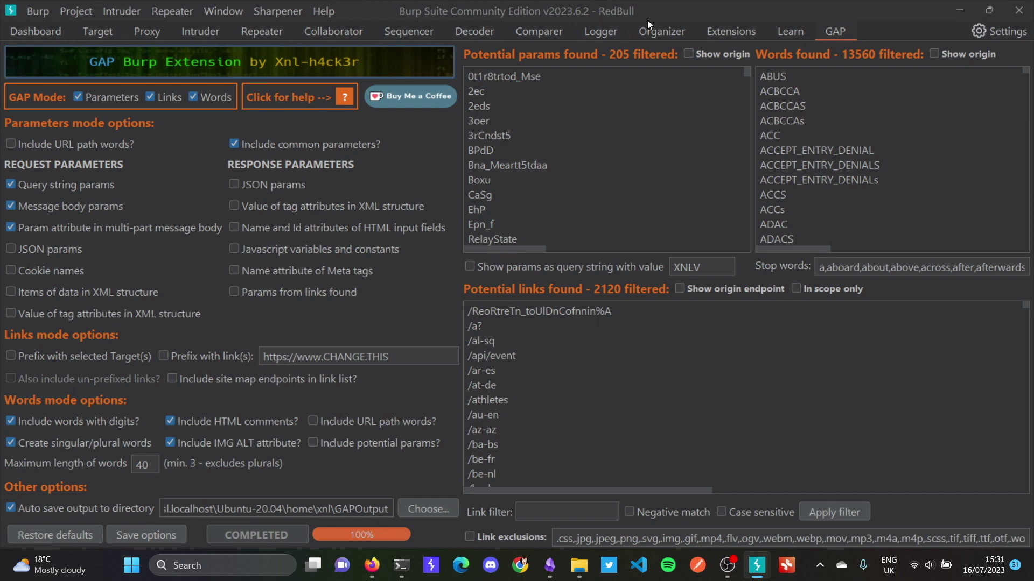
# Step: Use Sharpener's project settings to confirm the Burp Suite title string ending in "Community Edition v2023.6.2 - RedBull"
pyautogui.click(277, 10)
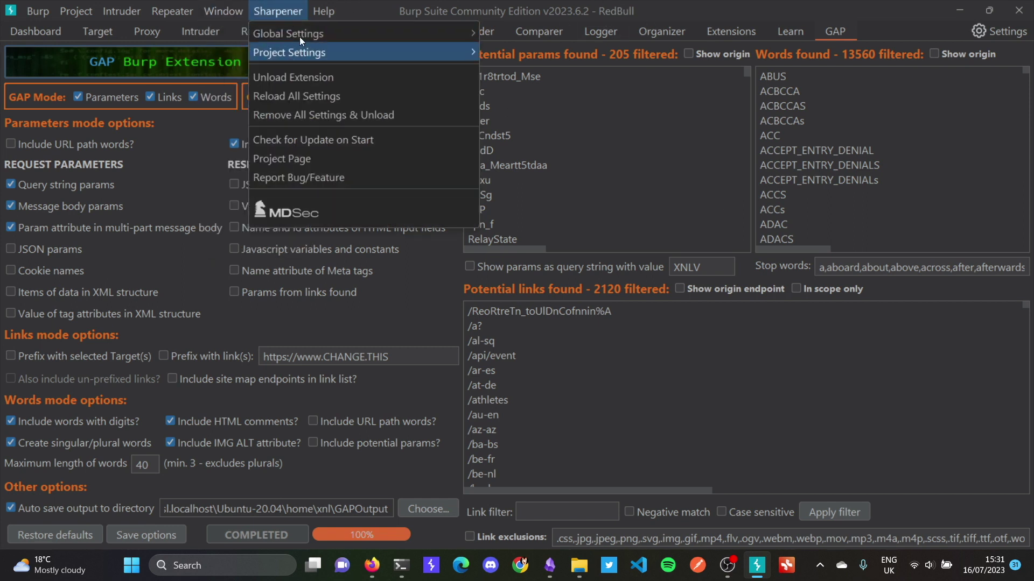
pyautogui.moveTo(327, 39)
pyautogui.moveTo(448, 52)
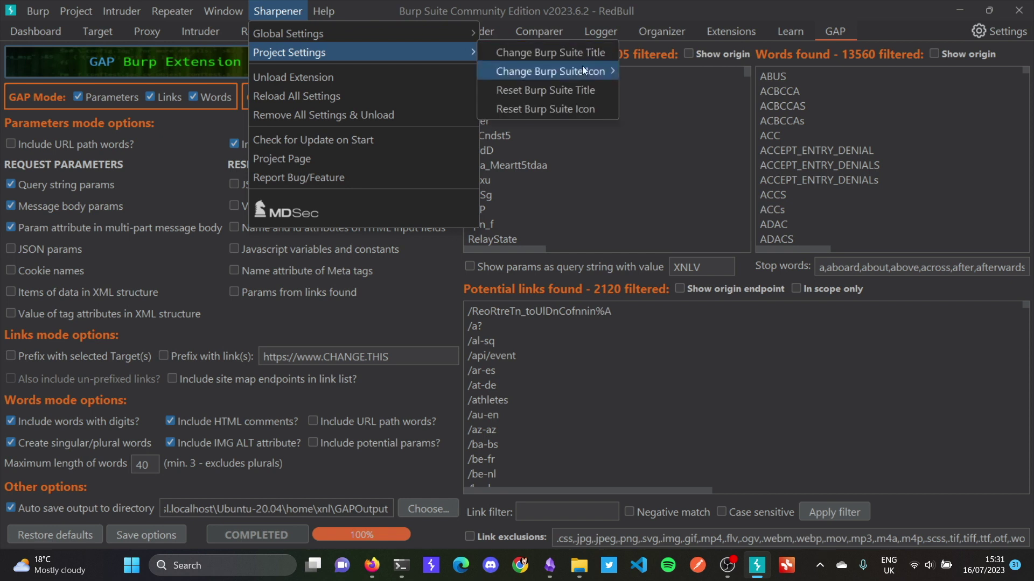
pyautogui.click(573, 51)
pyautogui.doubleClick(584, 285)
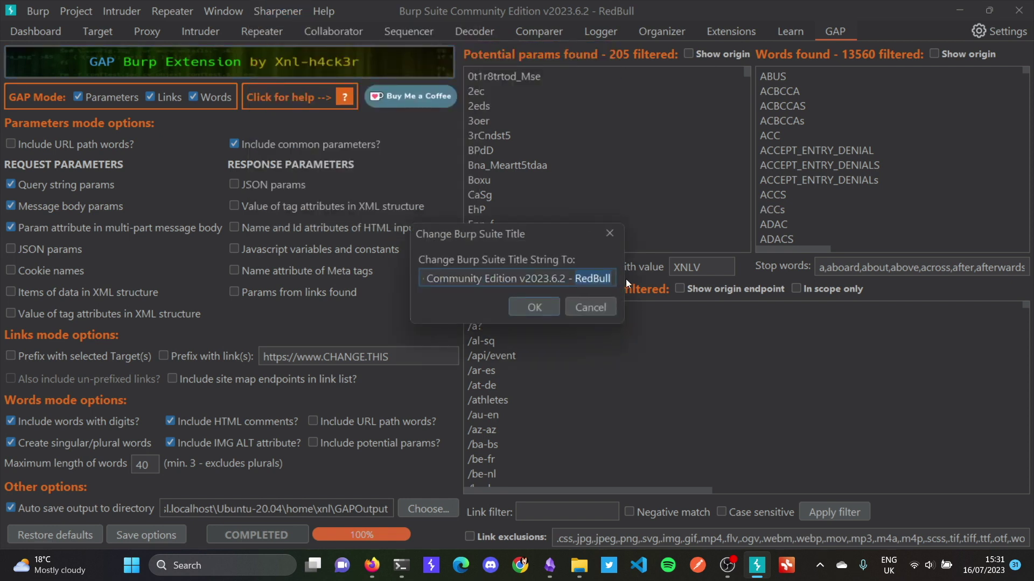
pyautogui.click(594, 279)
pyautogui.click(531, 308)
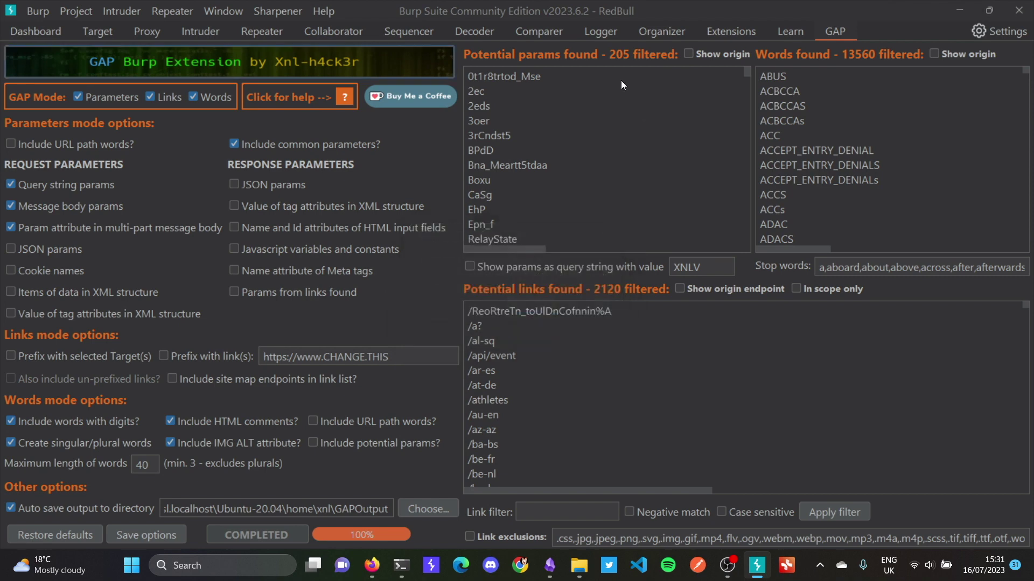
# Step: Run GAP again on the three selected redbull.com hosts in the target site map and open the GAP results
pyautogui.click(102, 33)
pyautogui.rightClick(130, 125)
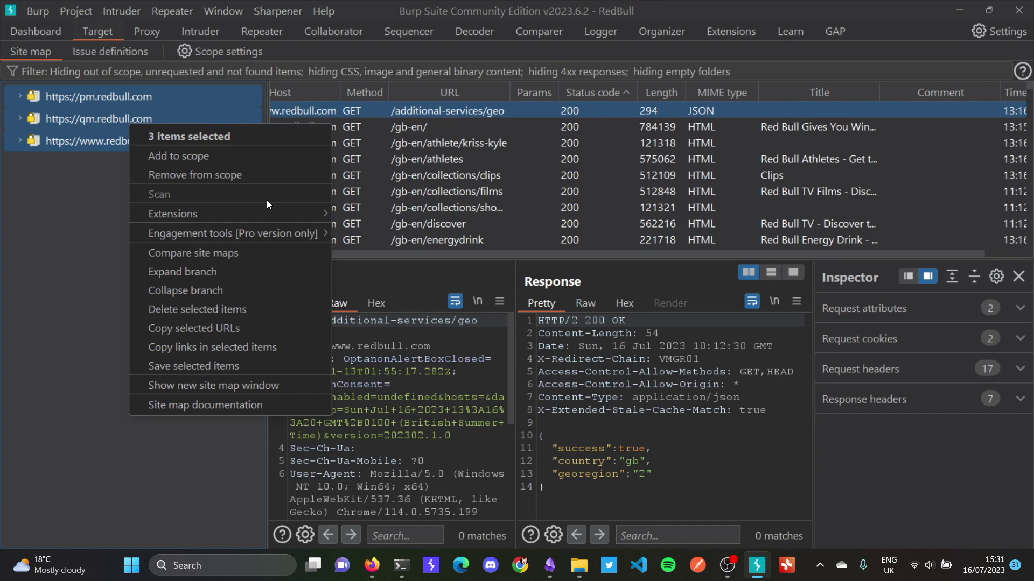
pyautogui.moveTo(266, 209)
pyautogui.click(344, 217)
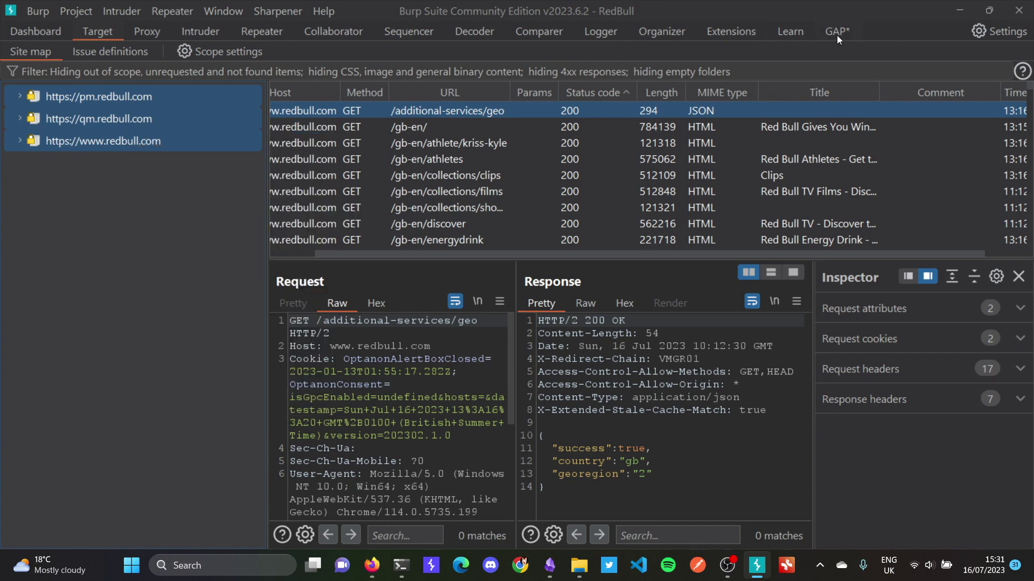
pyautogui.click(836, 36)
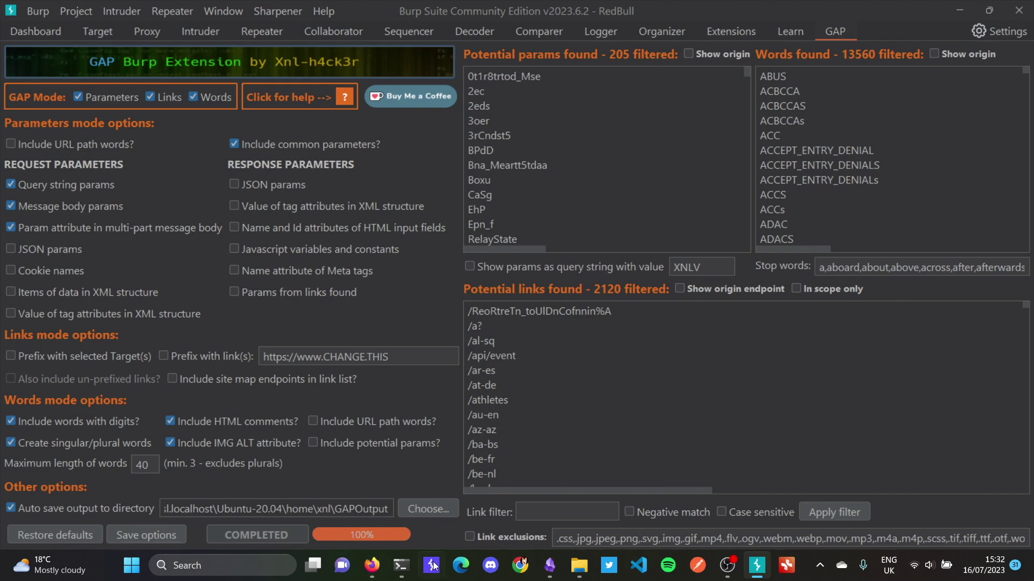
# Step: Switch to the terminal, list the GAPOutput directory, and highlight the links, params and words files with the RedBull prefix
pyautogui.click(401, 566)
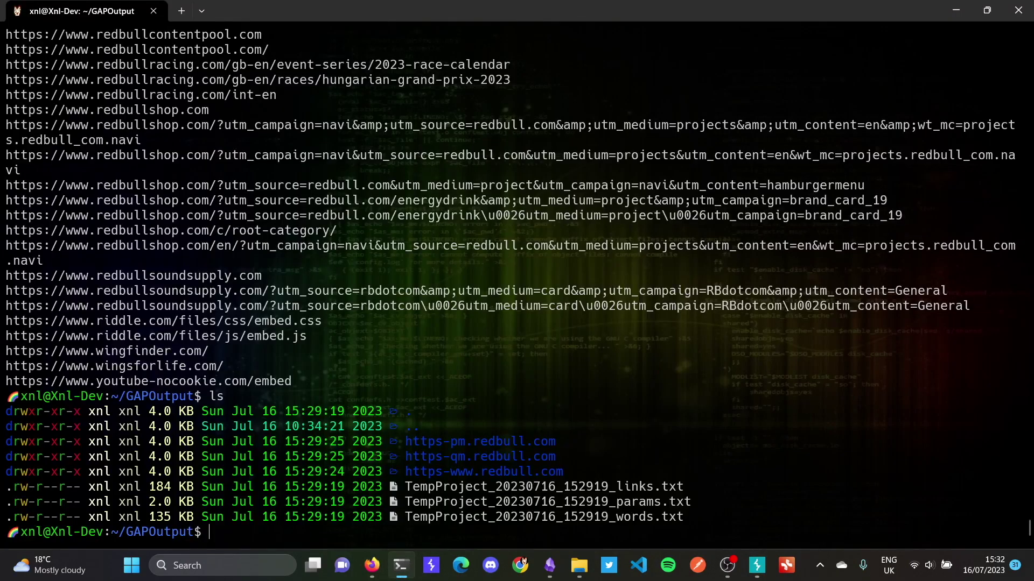
pyautogui.write('ls')
pyautogui.press('Return')
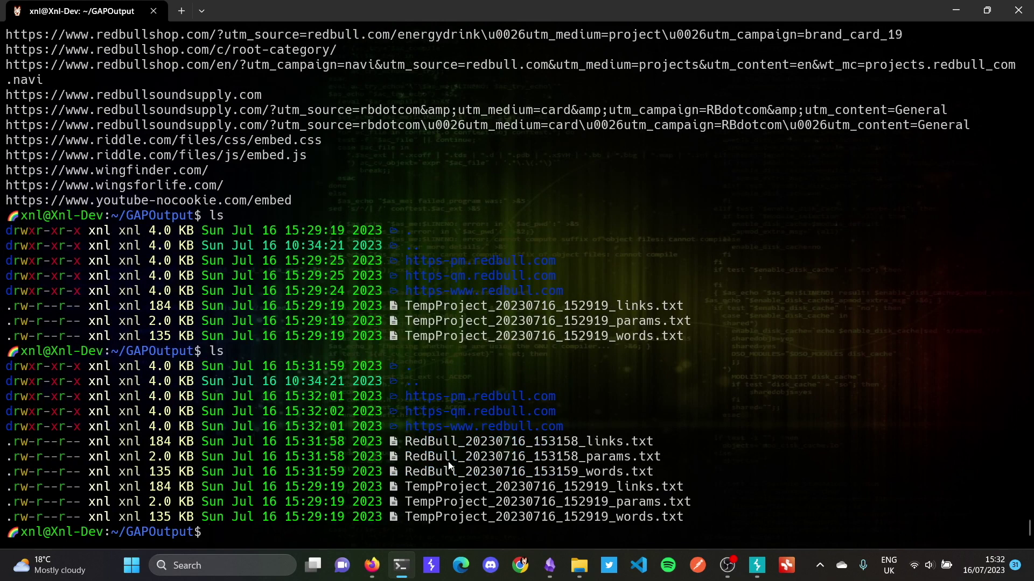
pyautogui.moveTo(659, 472); pyautogui.dragTo(385, 435)
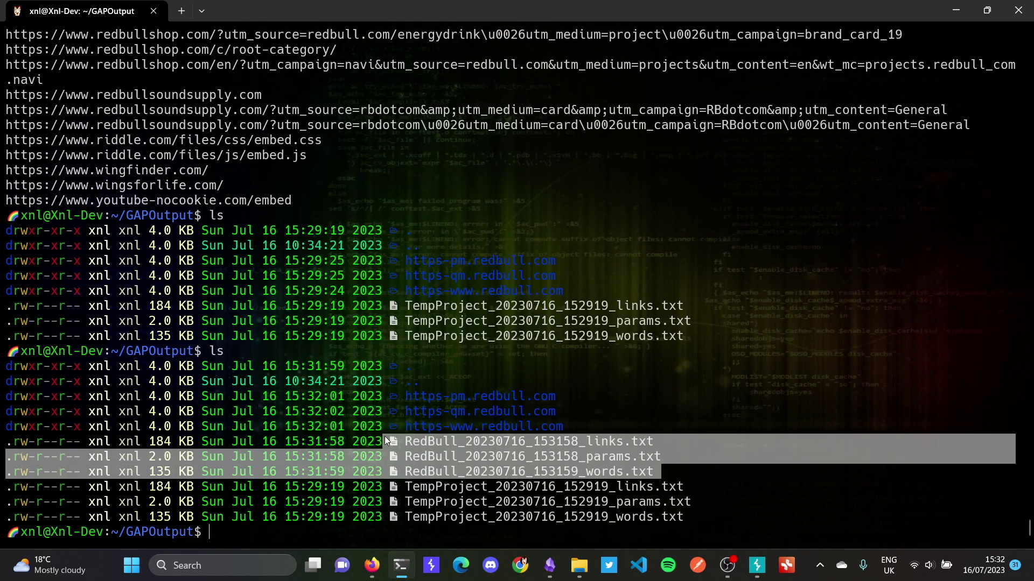
pyautogui.click(530, 410)
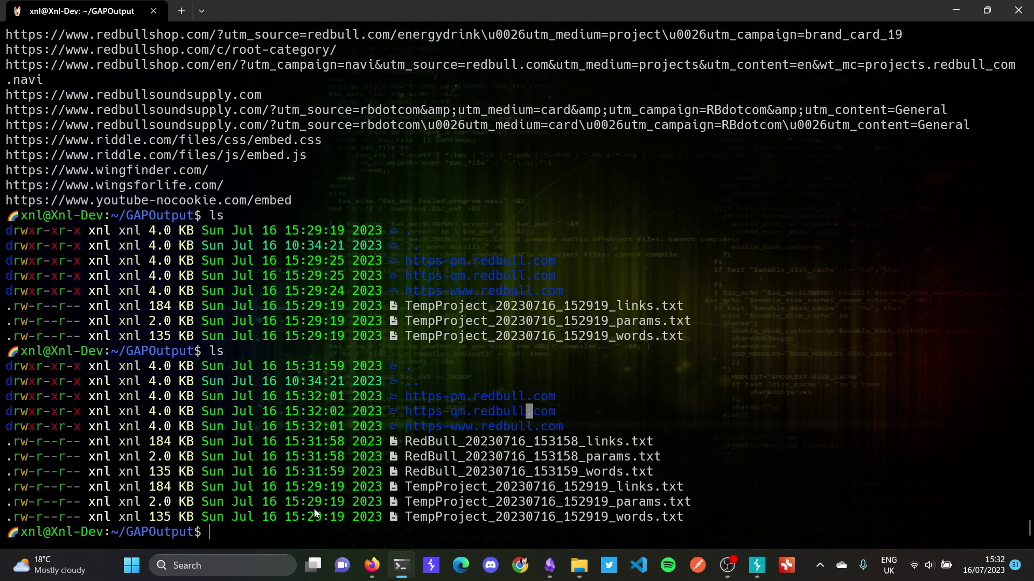
# Step: Change into the https-pm.redbull.com directory and list its files
pyautogui.moveTo(558, 398); pyautogui.dragTo(436, 396)
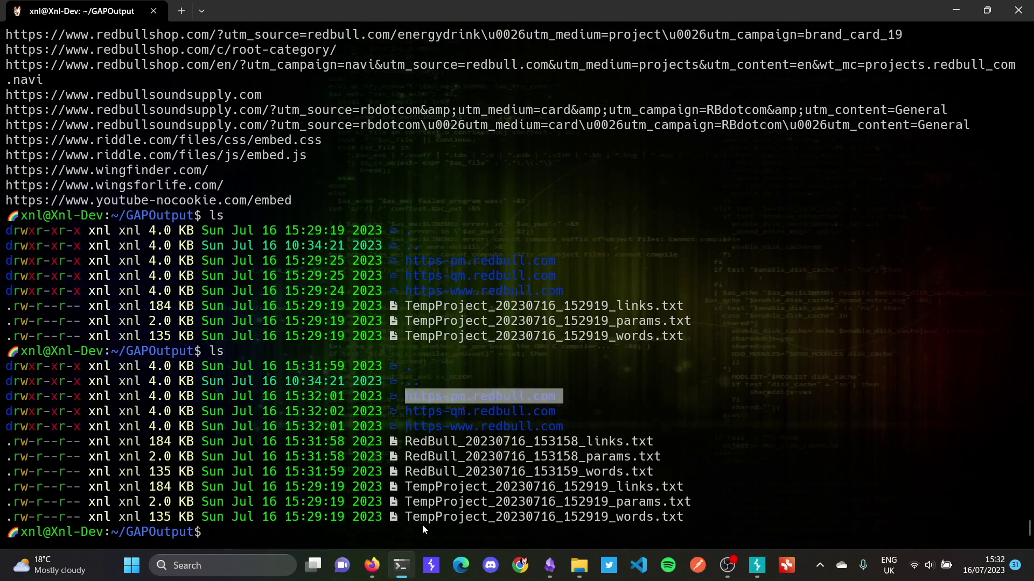
pyautogui.click(321, 530)
pyautogui.write('cd https-')
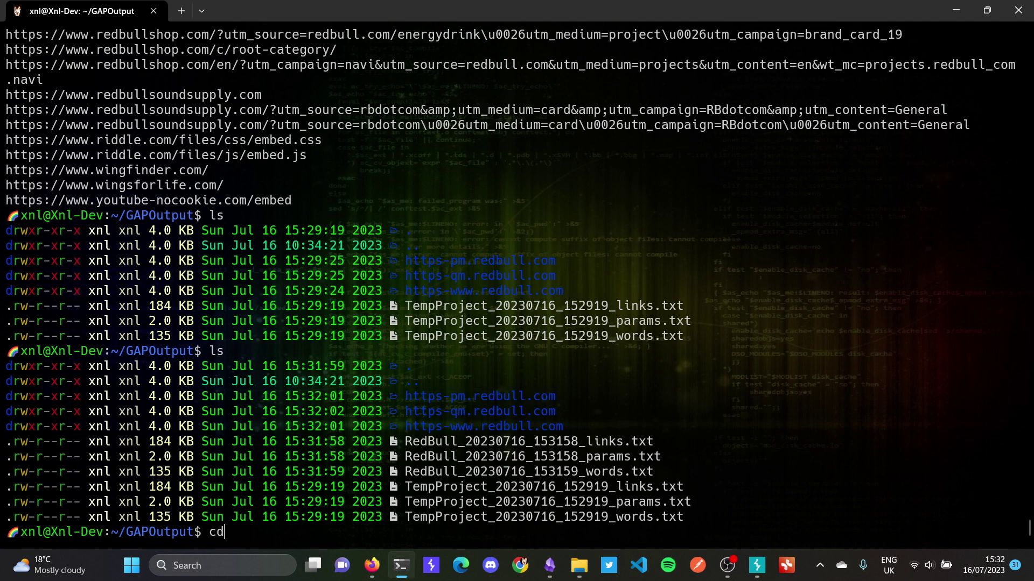
pyautogui.press('Return')
pyautogui.press('Up')
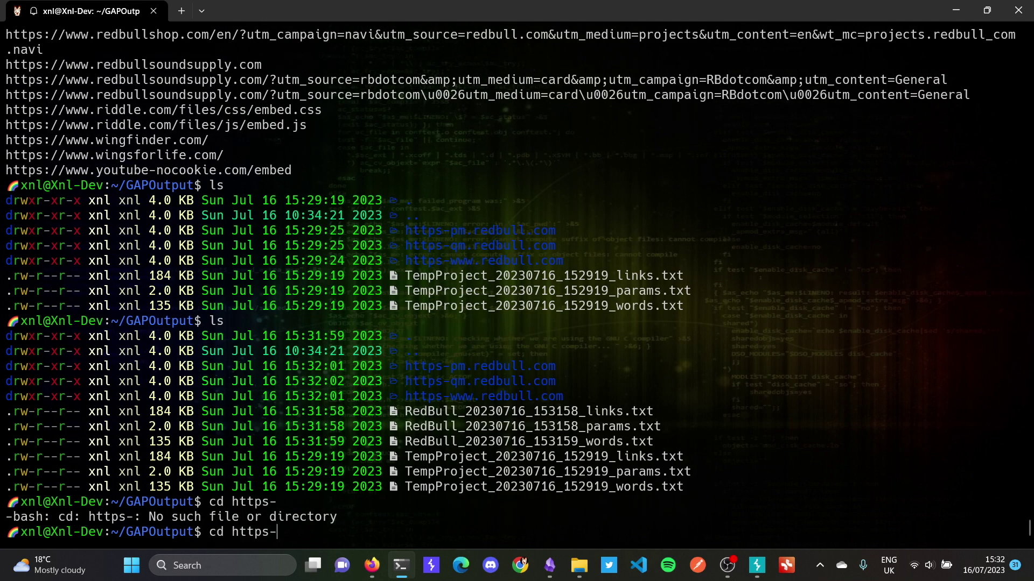
pyautogui.write('p,m')
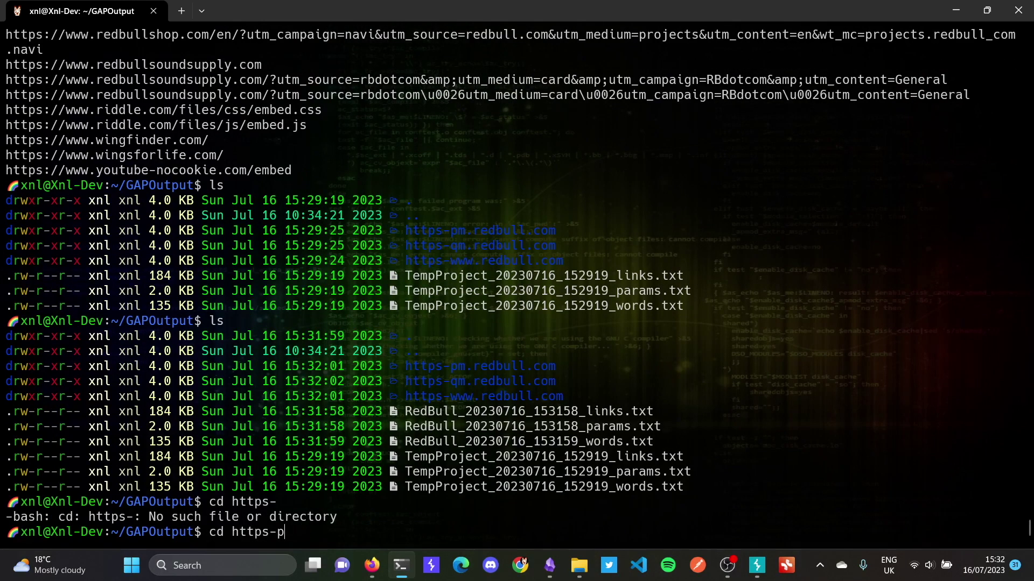
pyautogui.press('BackSpace')
pyautogui.press('BackSpace')
pyautogui.write('m')
pyautogui.press('Tab')
pyautogui.press('Return')
pyautogui.write('ls')
pyautogui.press('Return')
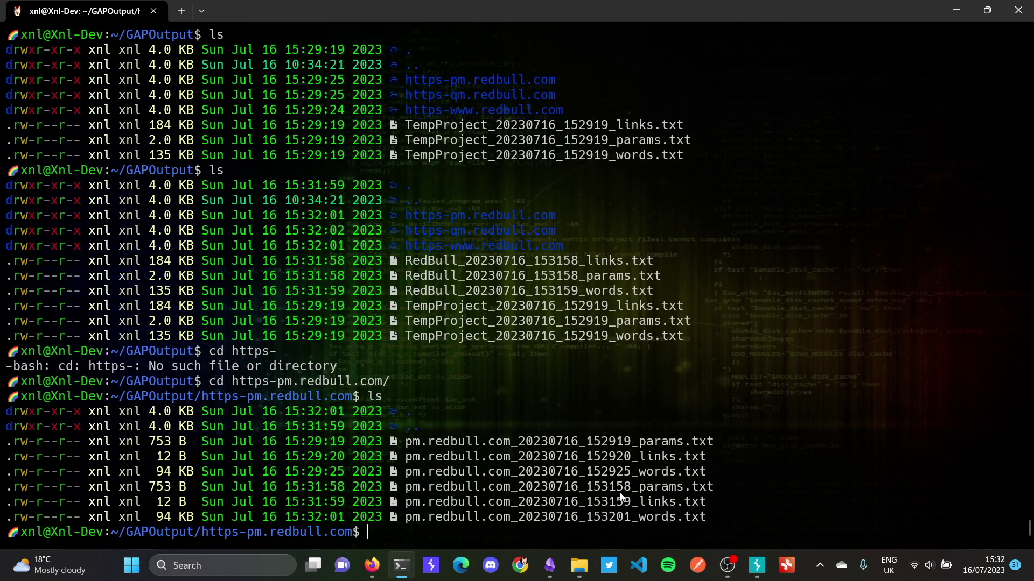
# Step: Return to the parent GAPOutput directory, list its contents, and switch back to Burp Suite
pyautogui.write('..')
pyautogui.press('Return')
pyautogui.write('ls')
pyautogui.press('Return')
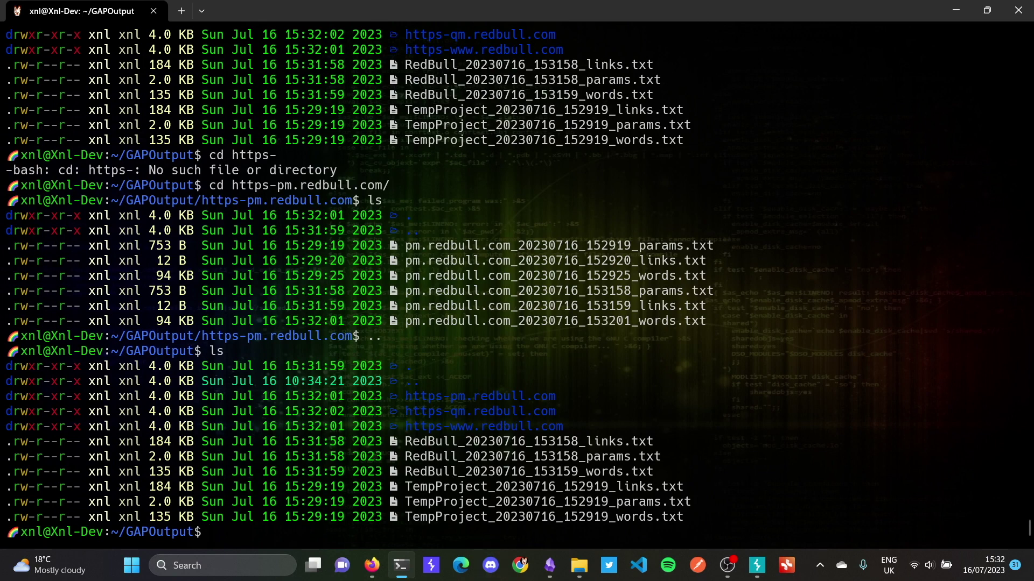
pyautogui.click(757, 565)
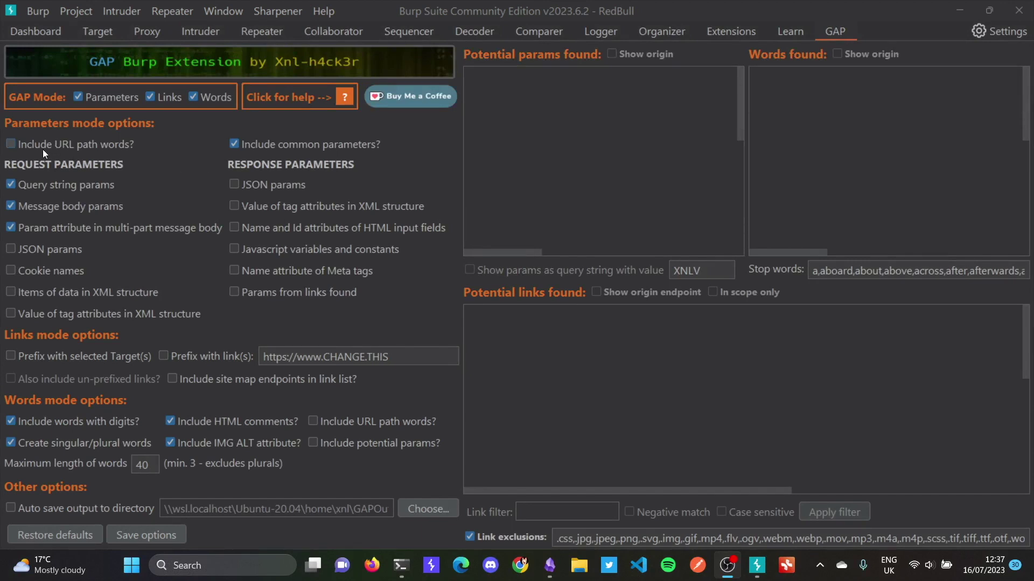
# Step: Reduce the GAP mode to Links only and re-enable the Words and Parameters modes
pyautogui.click(154, 99)
pyautogui.click(200, 99)
pyautogui.click(94, 96)
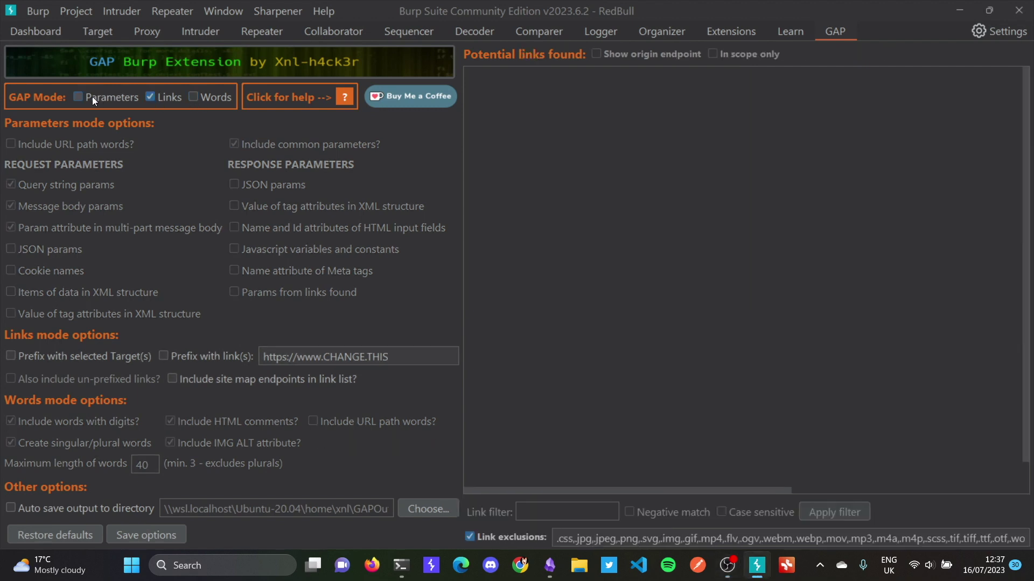
pyautogui.click(192, 98)
pyautogui.click(100, 100)
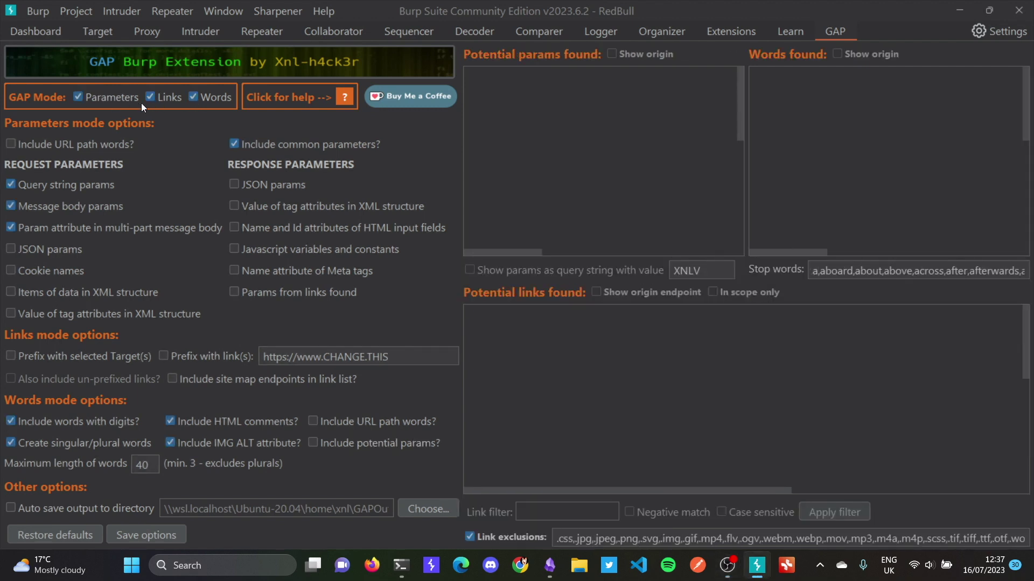
# Step: Toggle GAP's Words and Links modes to compare the result layouts, leaving only Parameters mode enabled
pyautogui.click(194, 98)
pyautogui.click(157, 98)
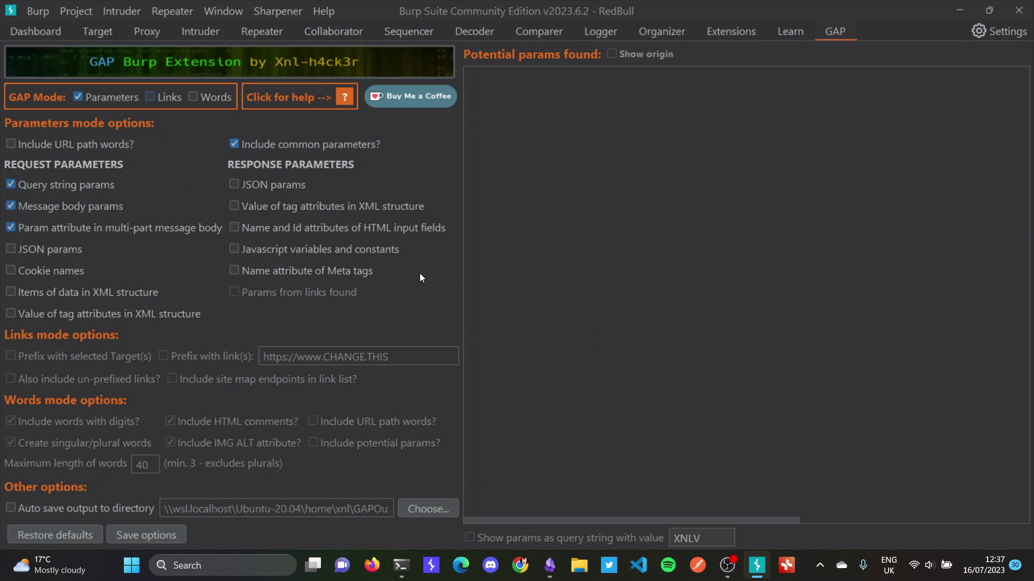
pyautogui.click(160, 99)
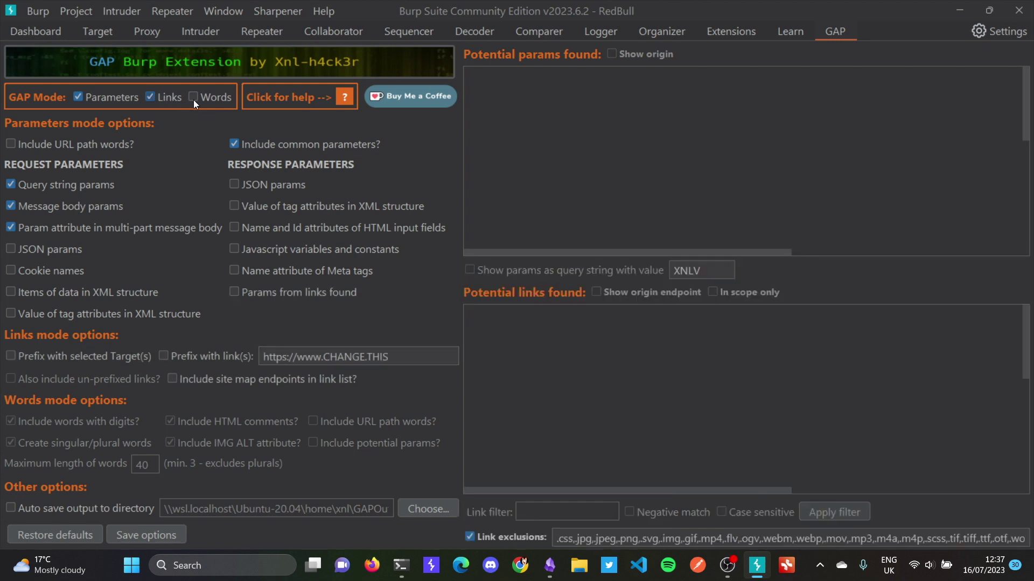
pyautogui.click(193, 98)
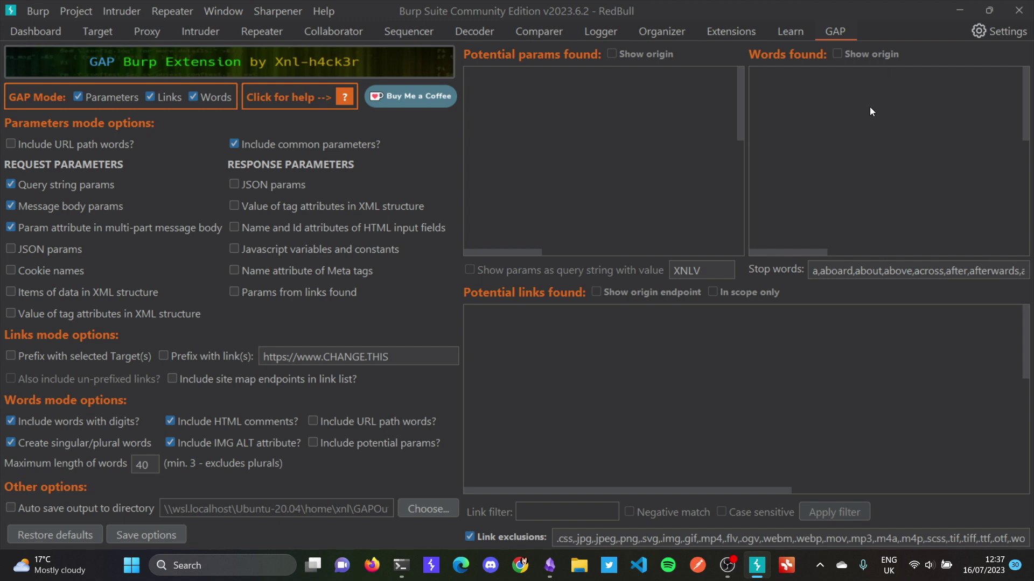
pyautogui.click(193, 98)
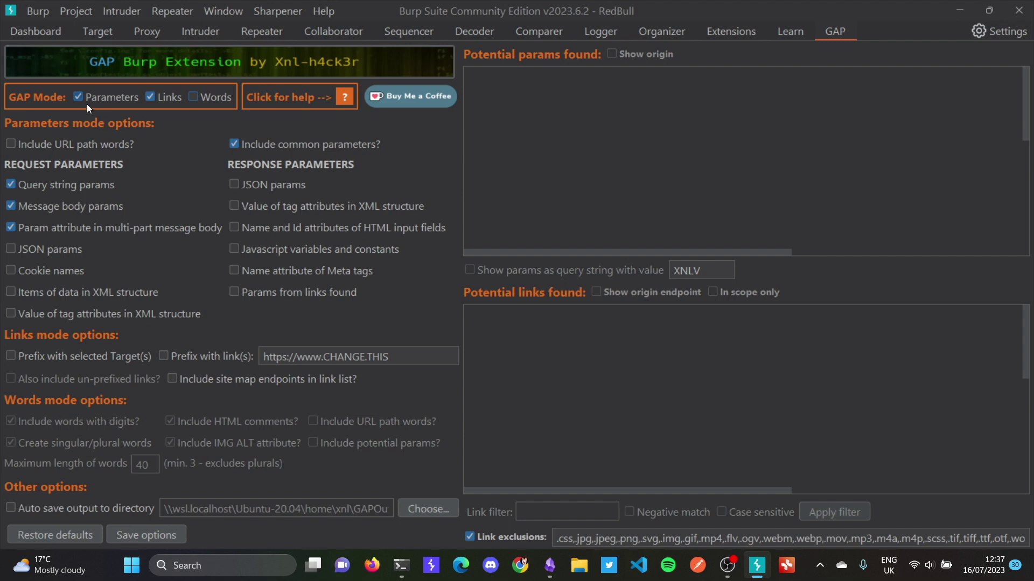
pyautogui.click(150, 97)
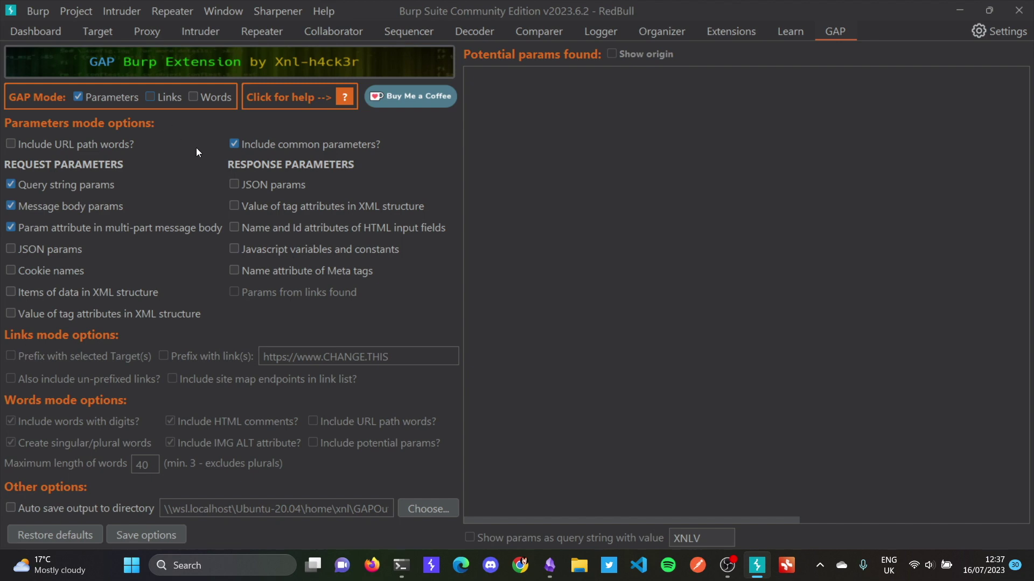
pyautogui.click(99, 36)
pyautogui.keyDown('ctrl'); pyautogui.click(105, 140); pyautogui.keyUp('ctrl')
pyautogui.keyDown('ctrl'); pyautogui.click(111, 125); pyautogui.keyUp('ctrl')
pyautogui.rightClick(112, 124)
pyautogui.moveTo(295, 214)
pyautogui.click(334, 214)
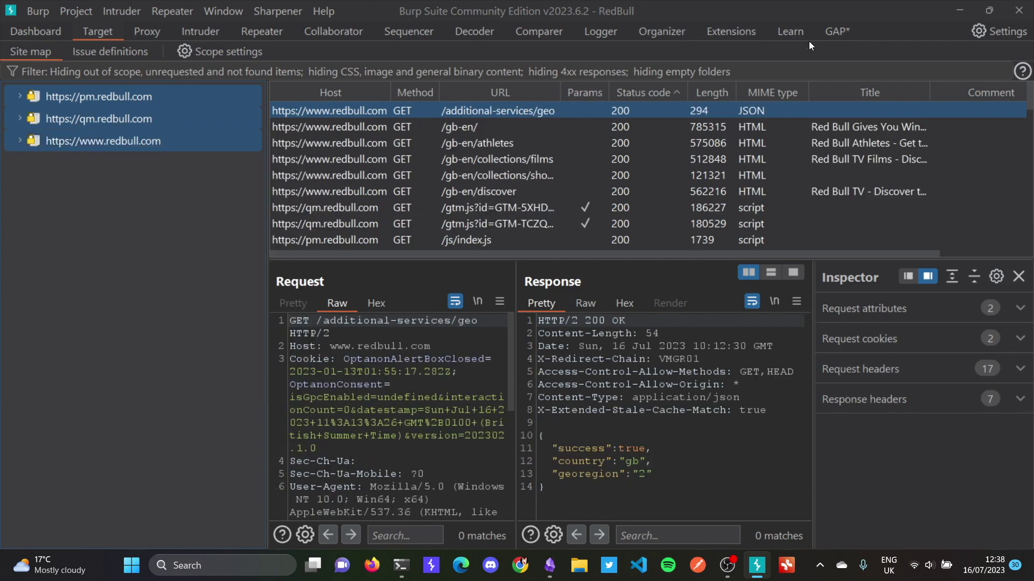
pyautogui.click(835, 32)
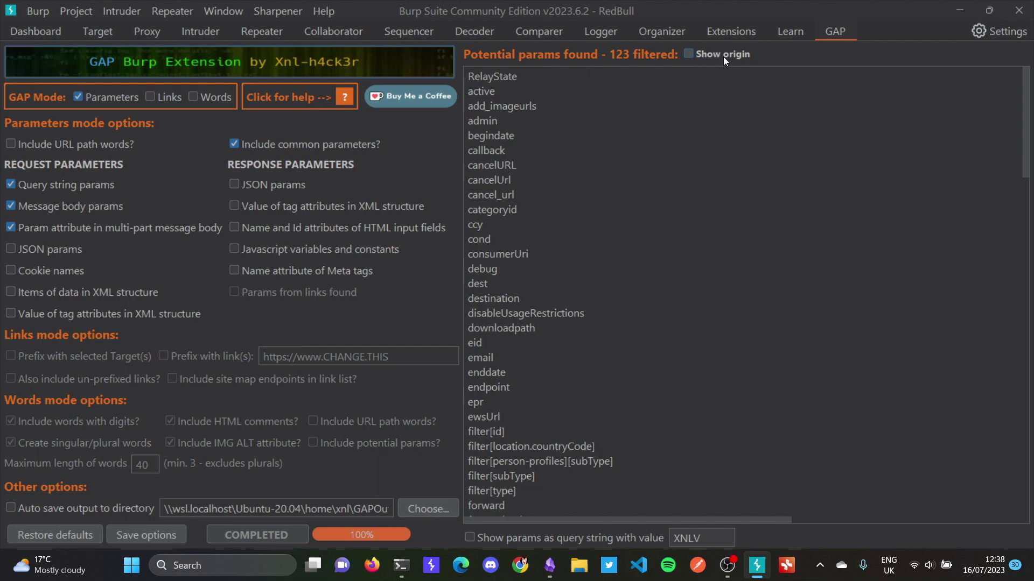
# Step: Show the origin of the potential parameters and examine the repeated disableUsageRestrictions entries
pyautogui.click(688, 54)
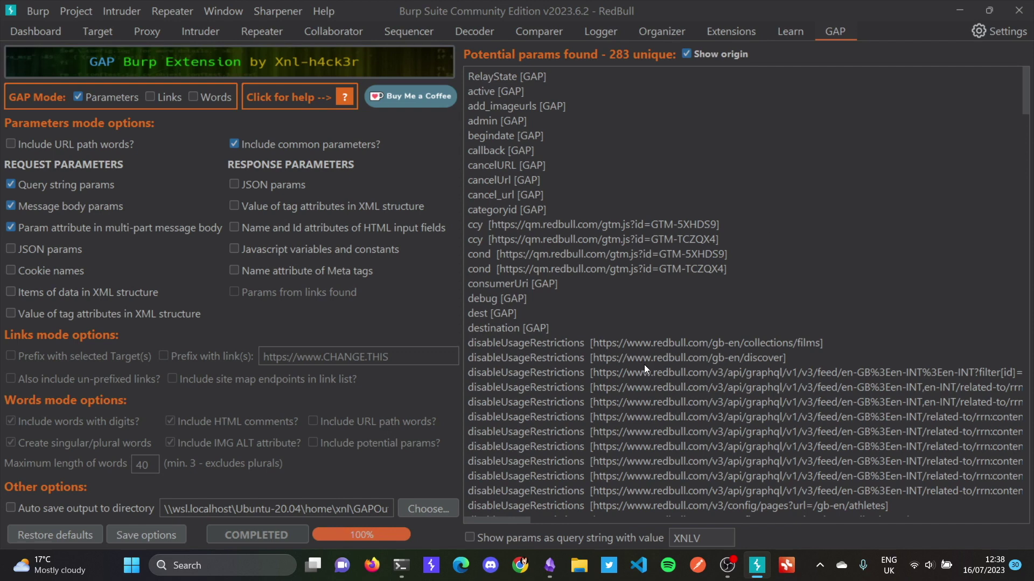
pyautogui.scroll(-3, 644, 364)
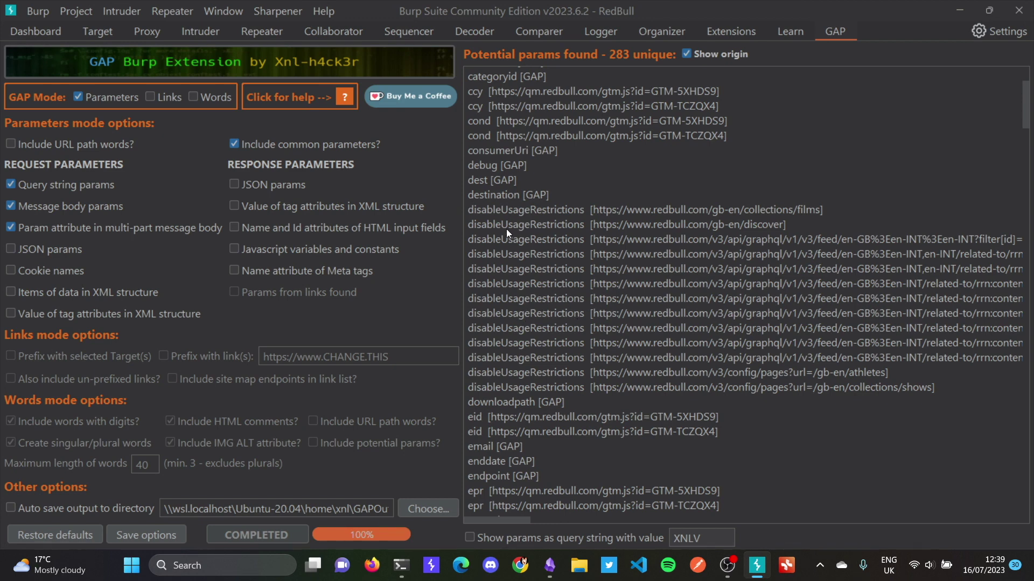
pyautogui.doubleClick(486, 225)
pyautogui.moveTo(488, 225); pyautogui.dragTo(505, 379)
pyautogui.click(506, 272)
pyautogui.doubleClick(513, 253)
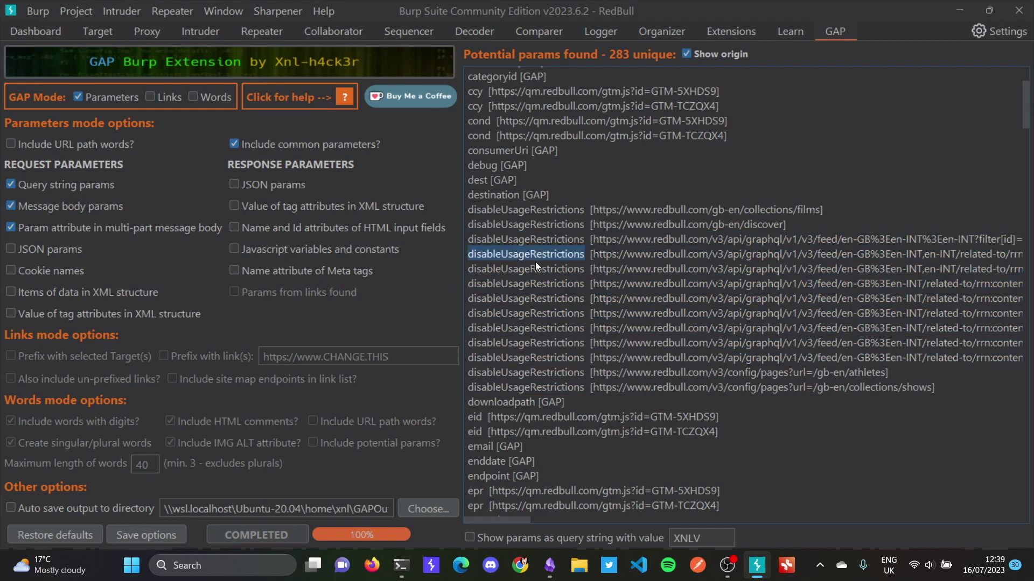
pyautogui.scroll(3, 745, 270)
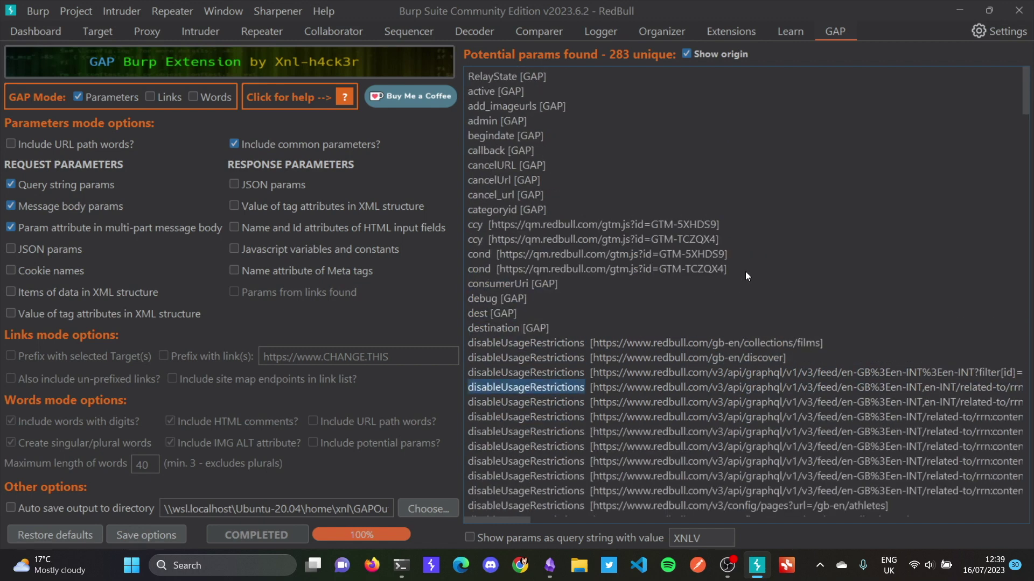
# Step: Highlight example common parameters tagged with the [GAP] origin, such as categoryid
pyautogui.click(550, 209)
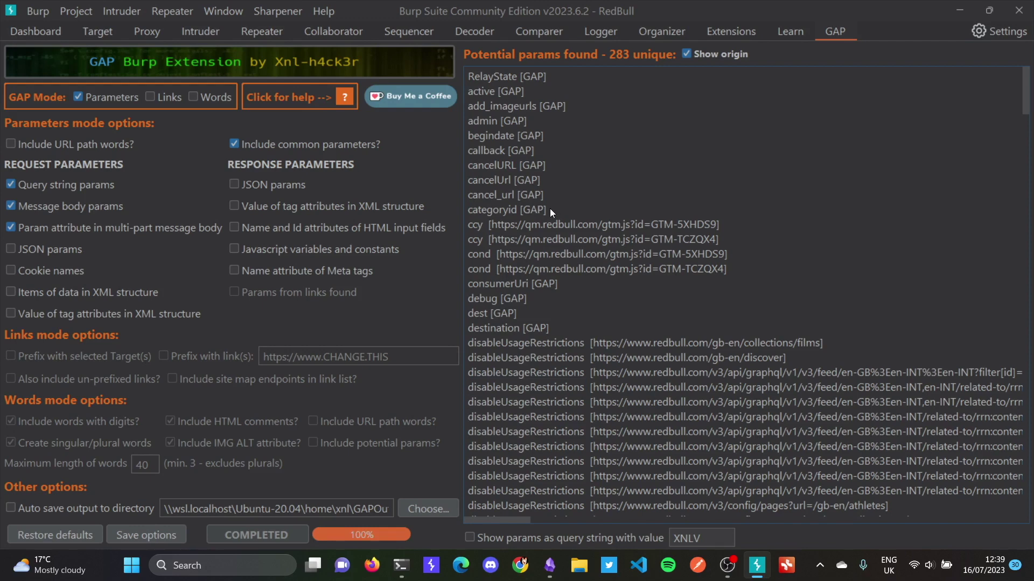
pyautogui.moveTo(497, 209); pyautogui.dragTo(459, 209)
pyautogui.doubleClick(534, 197)
# Step: Exclude common parameters, rerun GAP on the three redbull.com hosts, and review the results with and without origins
pyautogui.click(107, 36)
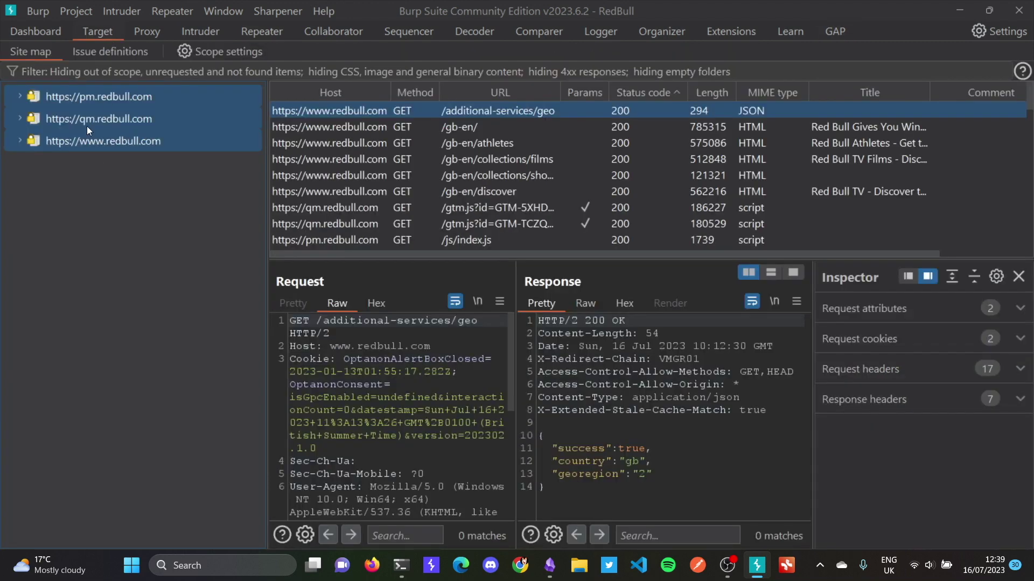
pyautogui.rightClick(87, 126)
pyautogui.click(309, 215)
pyautogui.click(837, 31)
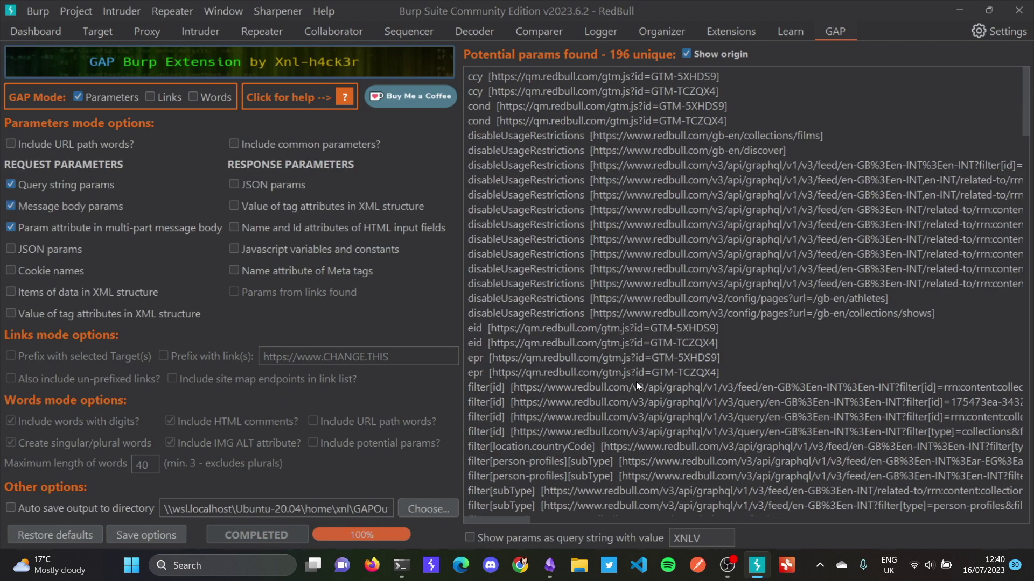
pyautogui.scroll(-15, 635, 382)
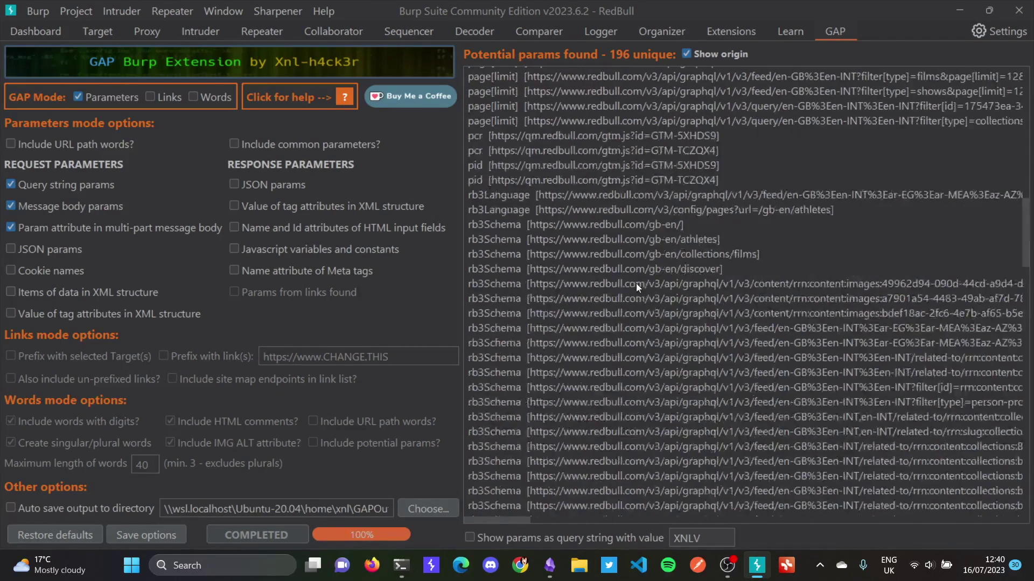
pyautogui.scroll(15, 635, 287)
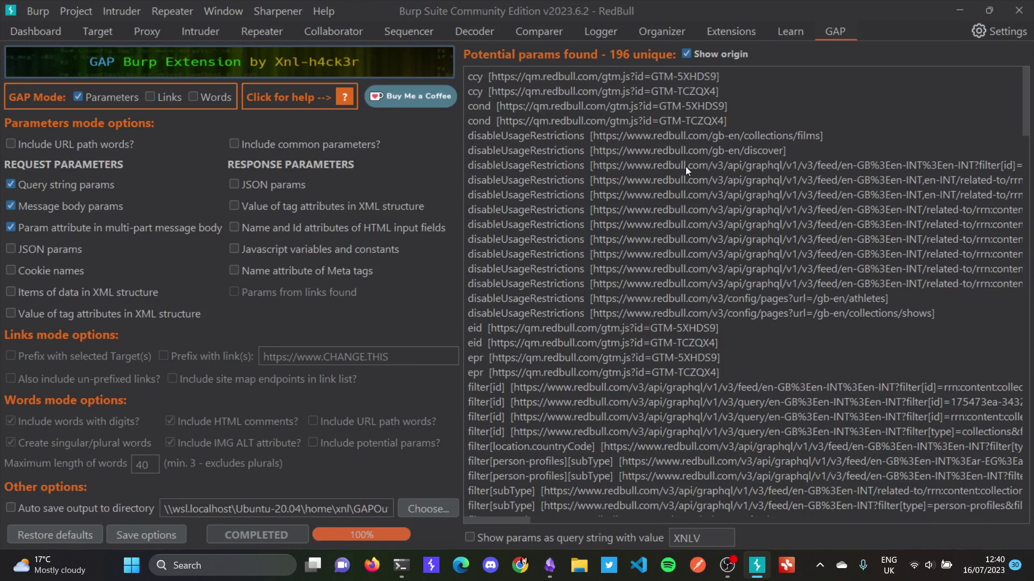
pyautogui.click(692, 53)
pyautogui.click(693, 53)
# Step: Enable auto-saving output to the GAPOutput directory and rerun GAP on the three redbull.com hosts
pyautogui.click(11, 508)
pyautogui.click(95, 33)
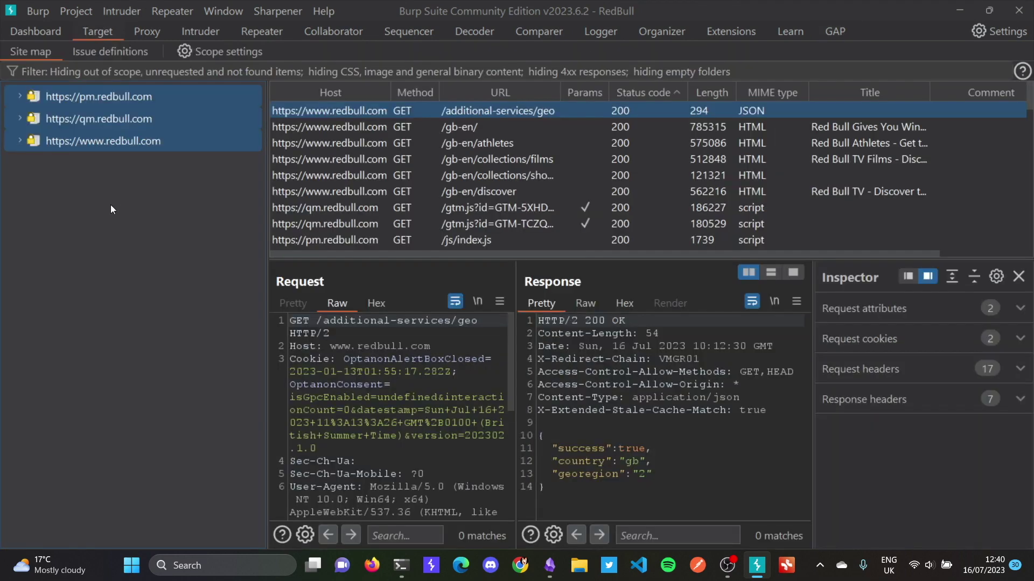
pyautogui.rightClick(131, 114)
pyautogui.click(347, 198)
pyautogui.click(842, 34)
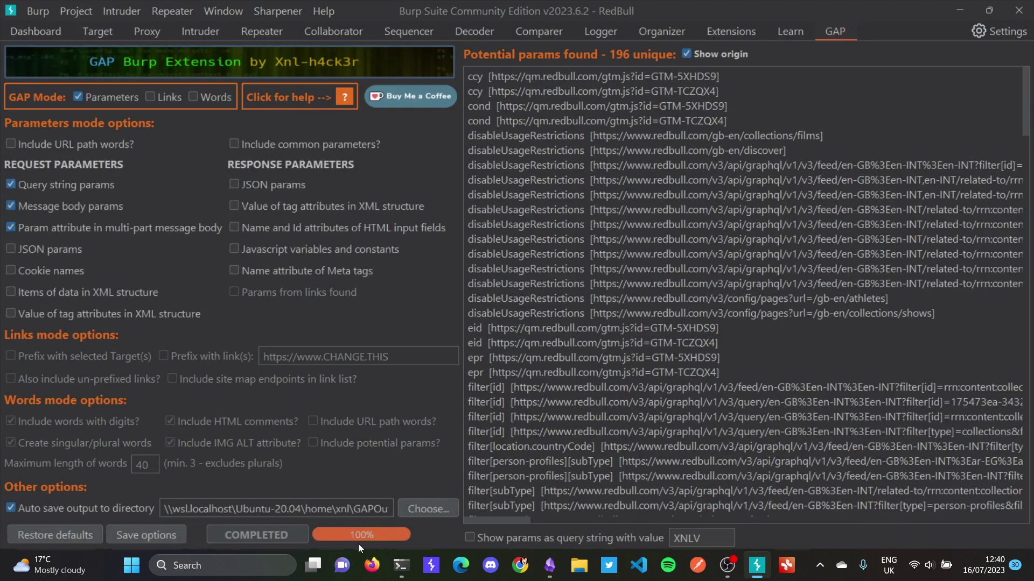
# Step: Switch to the terminal, list the GAPOutput directory, and print RedBull_20230716_124044_params.txt
pyautogui.click(401, 565)
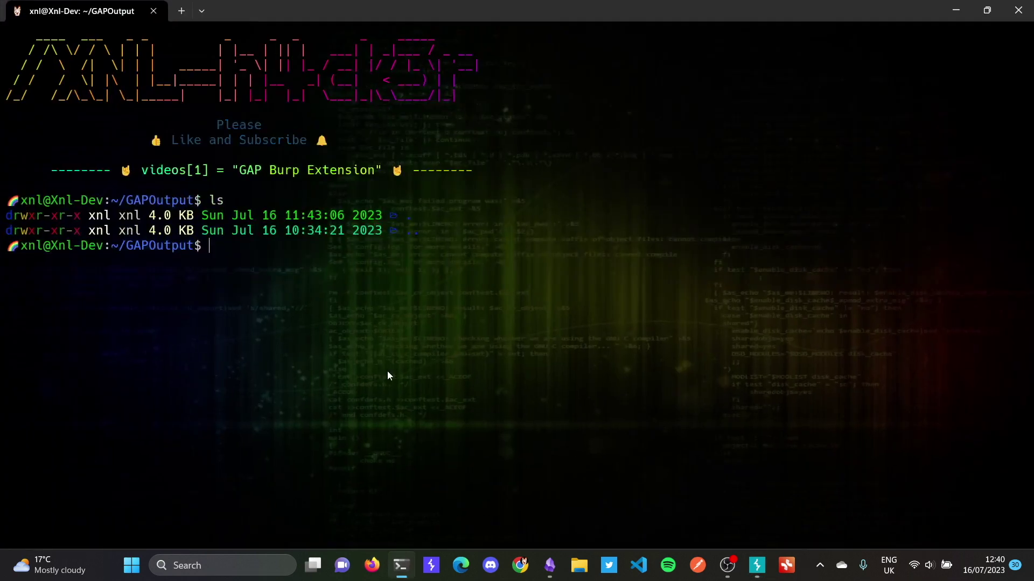
pyautogui.write('ls')
pyautogui.press('Return')
pyautogui.write('cat R')
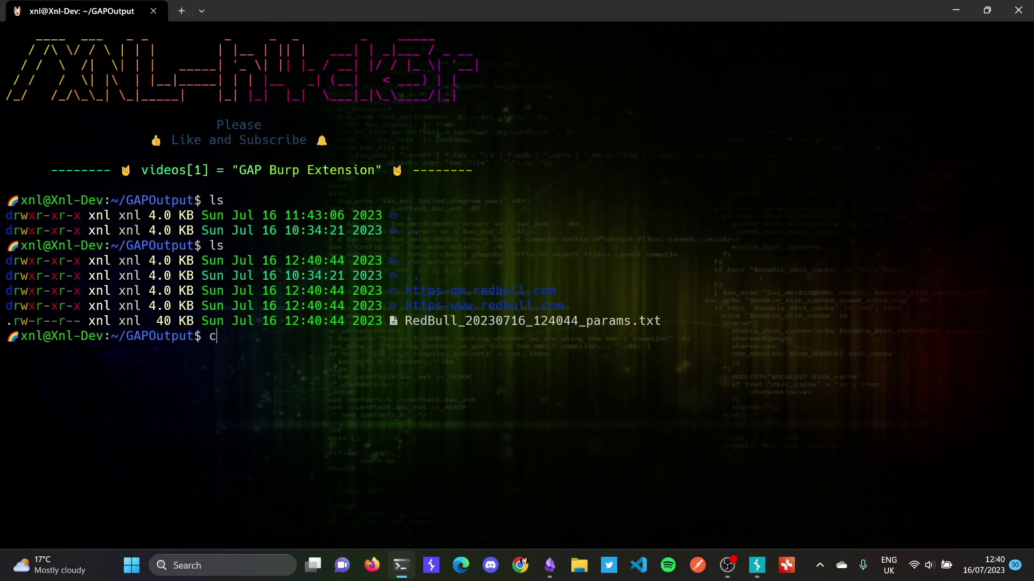
pyautogui.press('Tab')
pyautogui.press('Return')
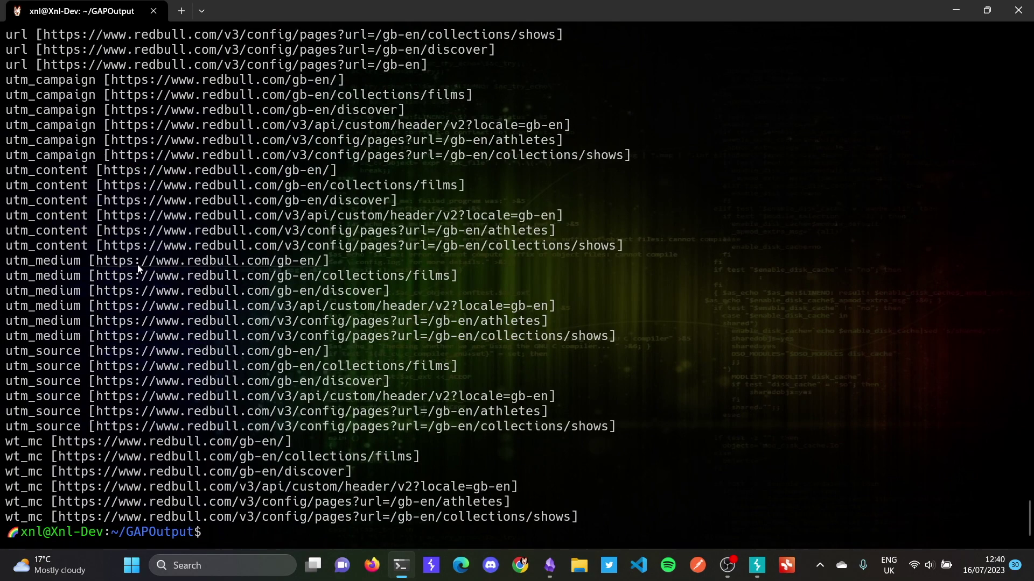
# Step: Review the saved parameters and their origin URLs in the printed file, and switch back to Burp Suite
pyautogui.scroll(3, 293, 236)
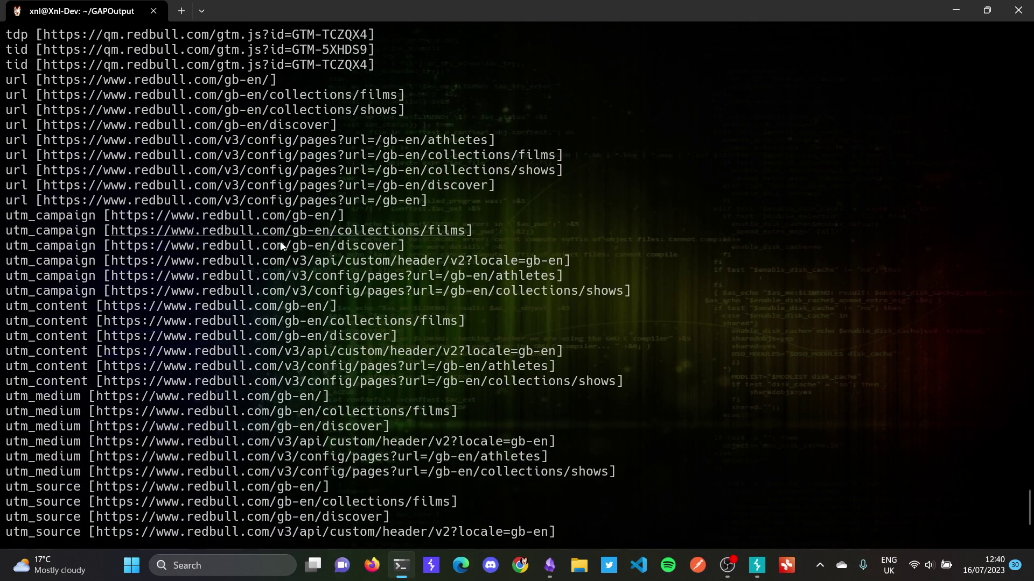
pyautogui.scroll(7, 42, 230)
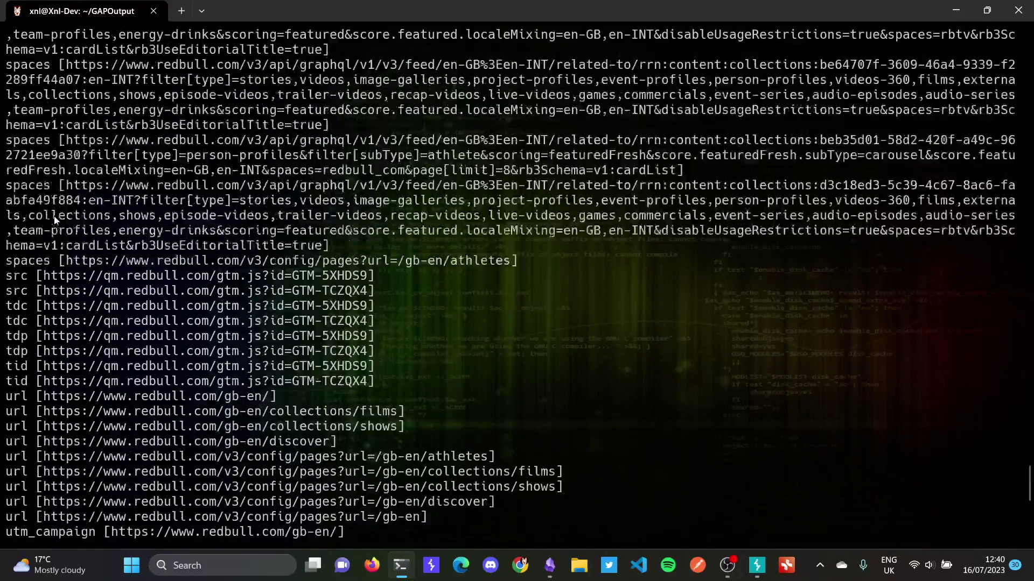
pyautogui.scroll(-7, 42, 229)
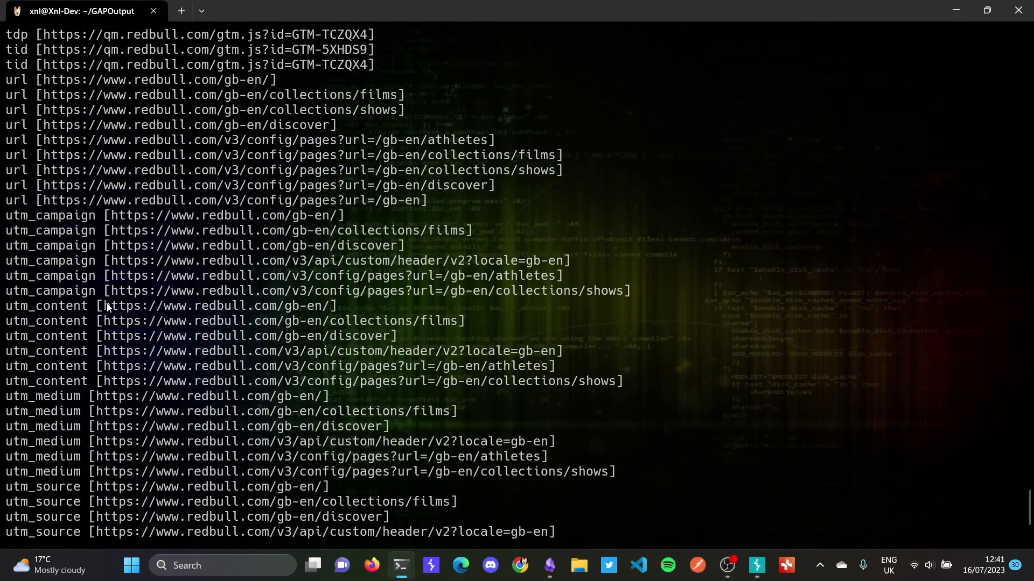
pyautogui.scroll(-3, 306, 318)
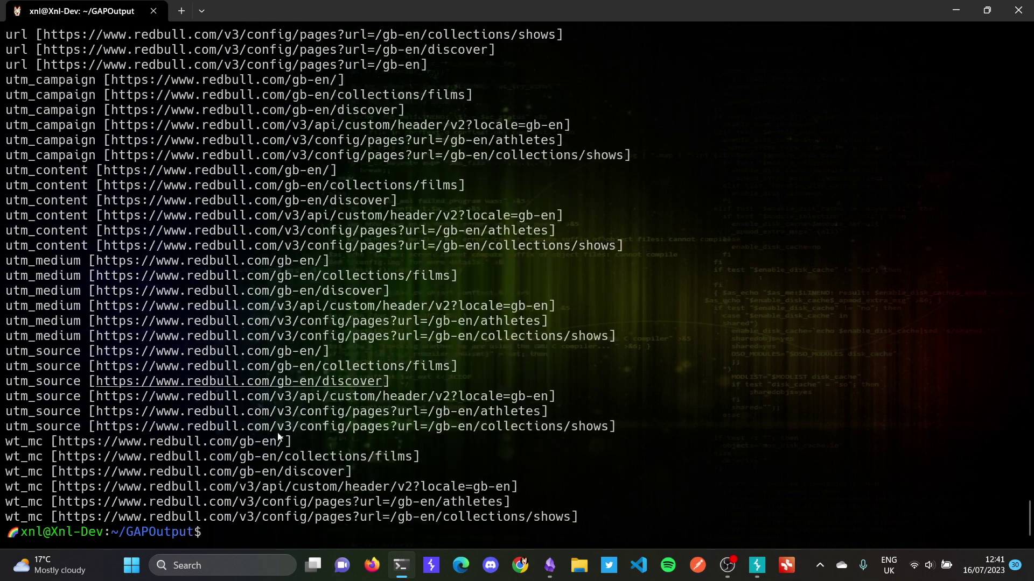
pyautogui.click(756, 565)
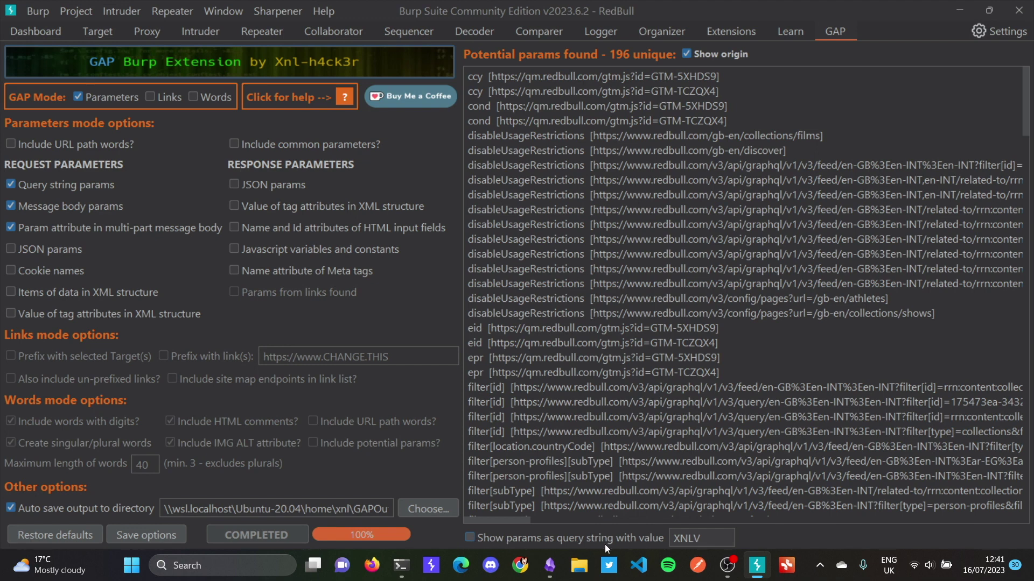
# Step: Hide the parameter origins and show the parameters as a query string with value XNLV
pyautogui.click(737, 52)
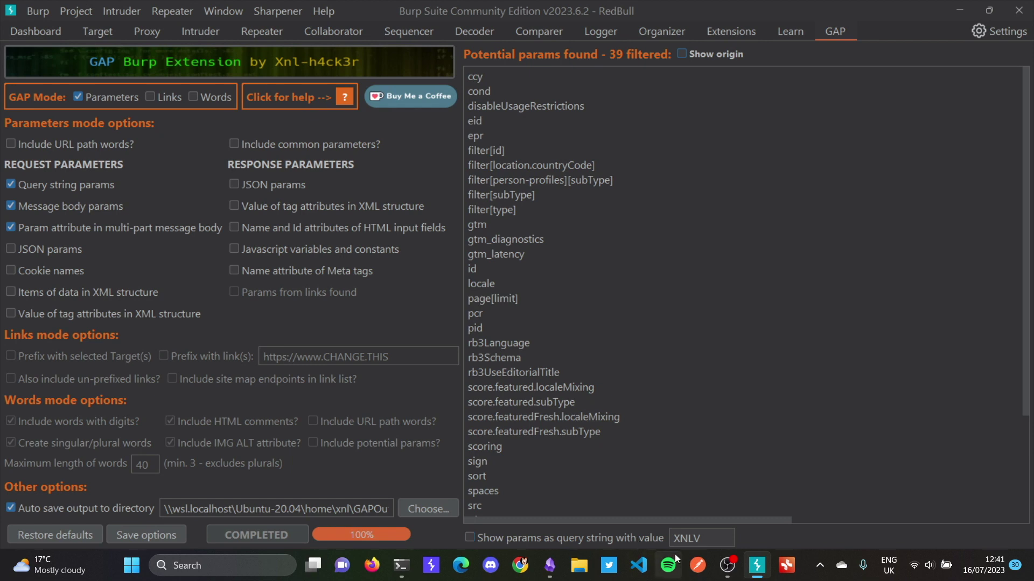
pyautogui.moveTo(703, 538); pyautogui.dragTo(672, 538)
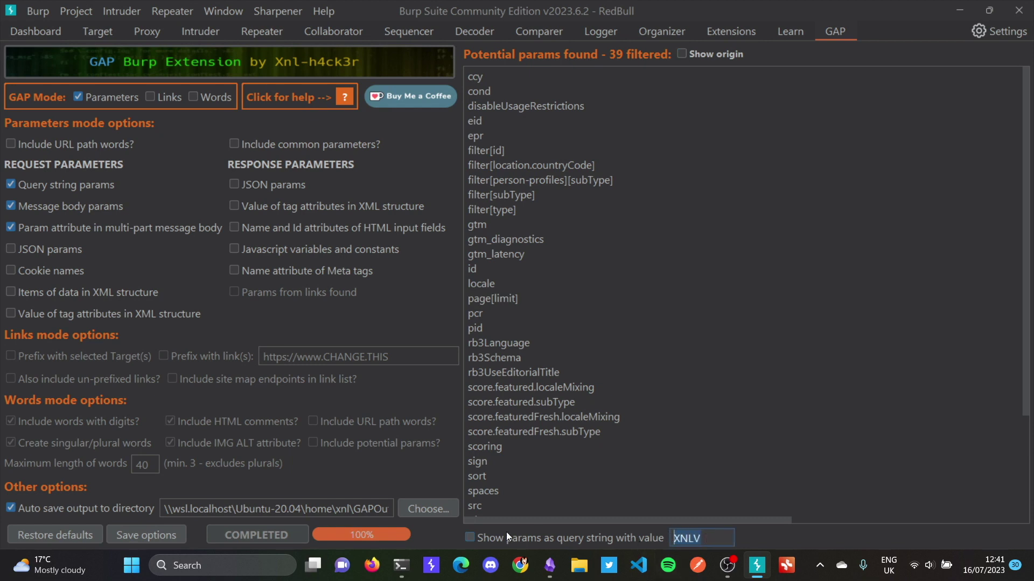
pyautogui.click(470, 538)
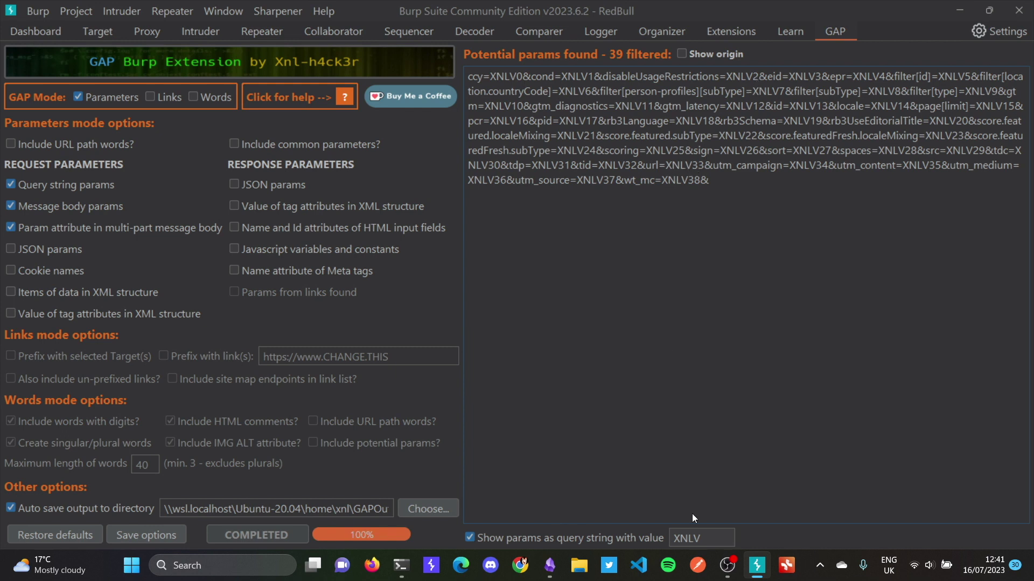
# Step: Examine how the generated query string gives each parameter, such as pid, a numbered XNLV value
pyautogui.moveTo(713, 538); pyautogui.dragTo(656, 533)
pyautogui.click(682, 170)
pyautogui.moveTo(705, 186); pyautogui.dragTo(467, 76)
pyautogui.click(654, 239)
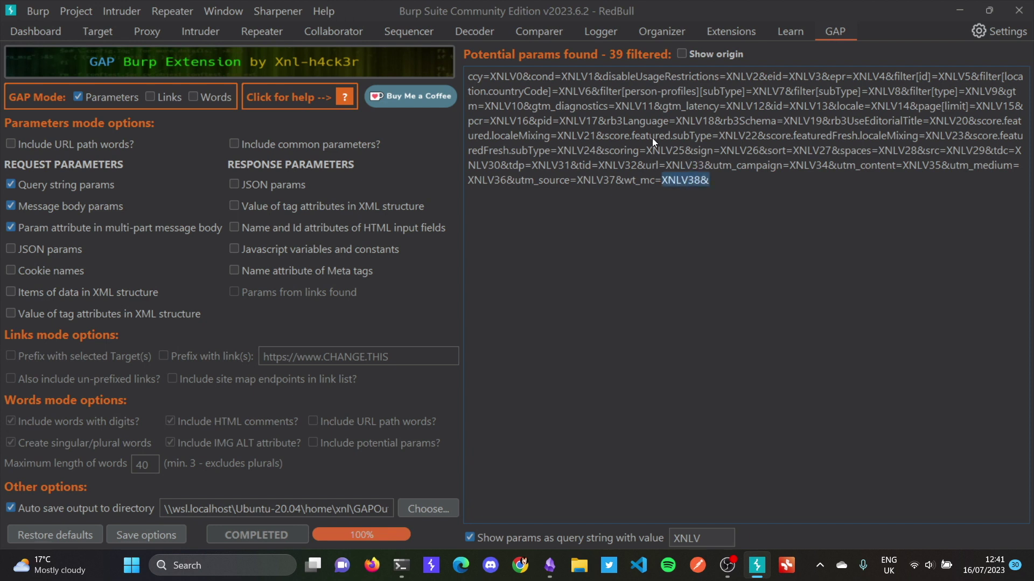
pyautogui.doubleClick(571, 122)
pyautogui.click(587, 170)
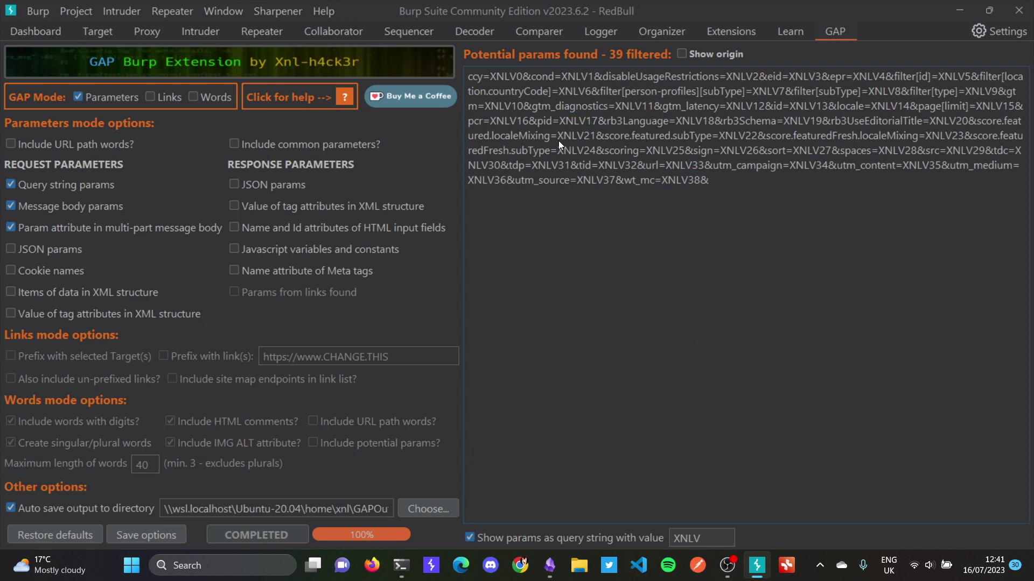
pyautogui.moveTo(705, 536); pyautogui.dragTo(654, 534)
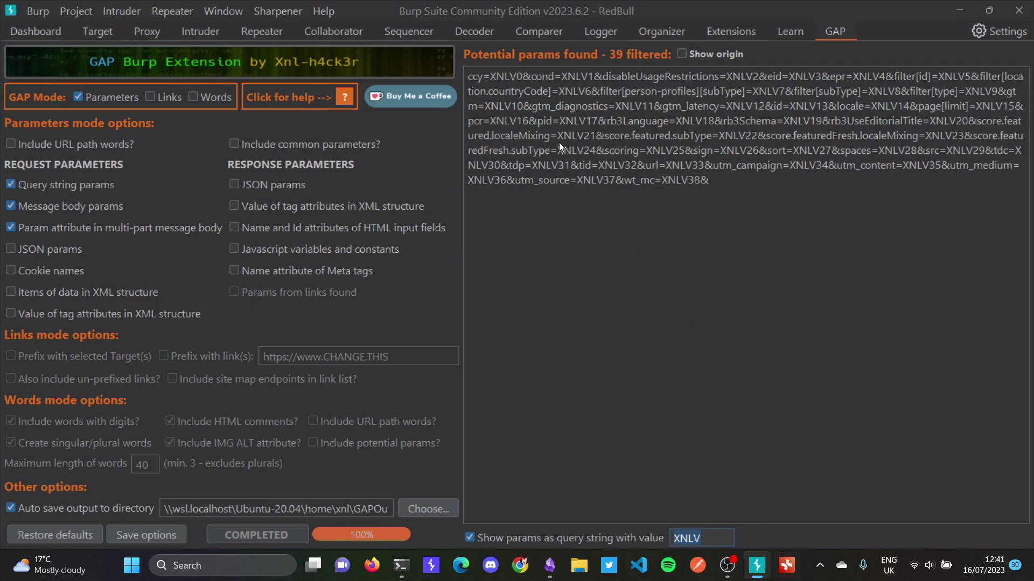
pyautogui.moveTo(558, 121); pyautogui.dragTo(576, 121)
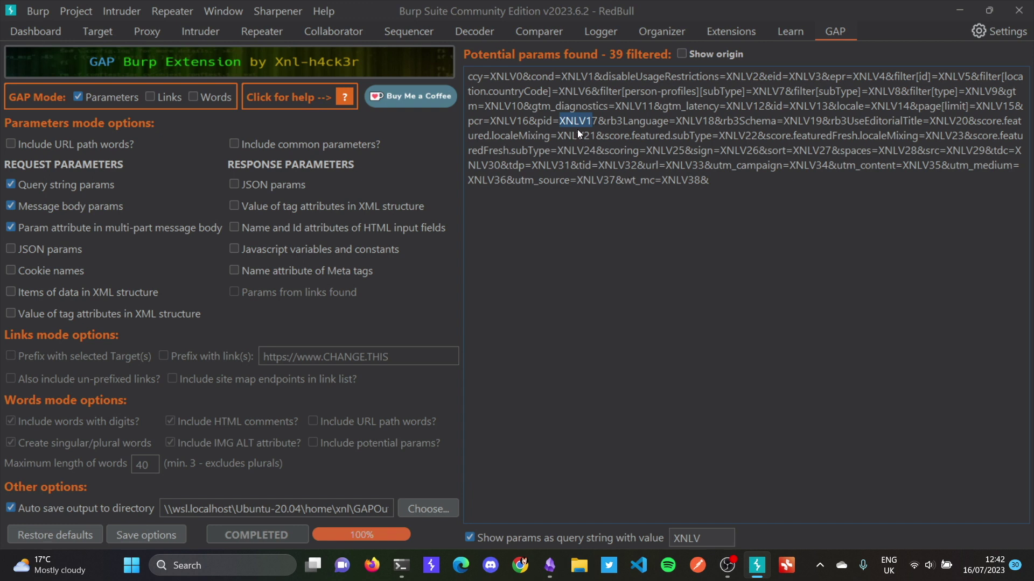
pyautogui.doubleClick(545, 121)
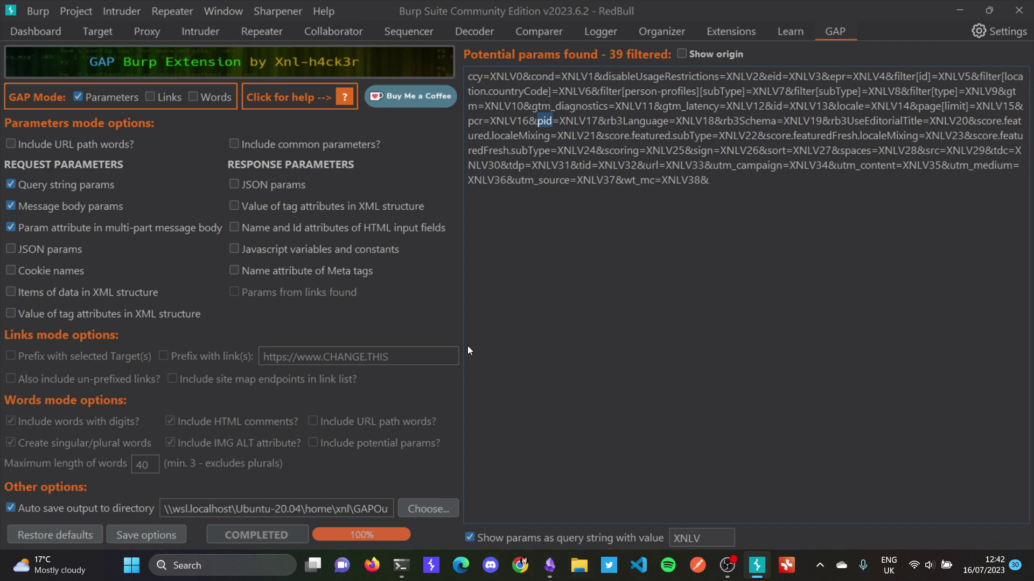
# Step: Turn the parameter origins on and off again to replace the query string with the plain parameter list, and review it
pyautogui.click(687, 295)
pyautogui.click(693, 54)
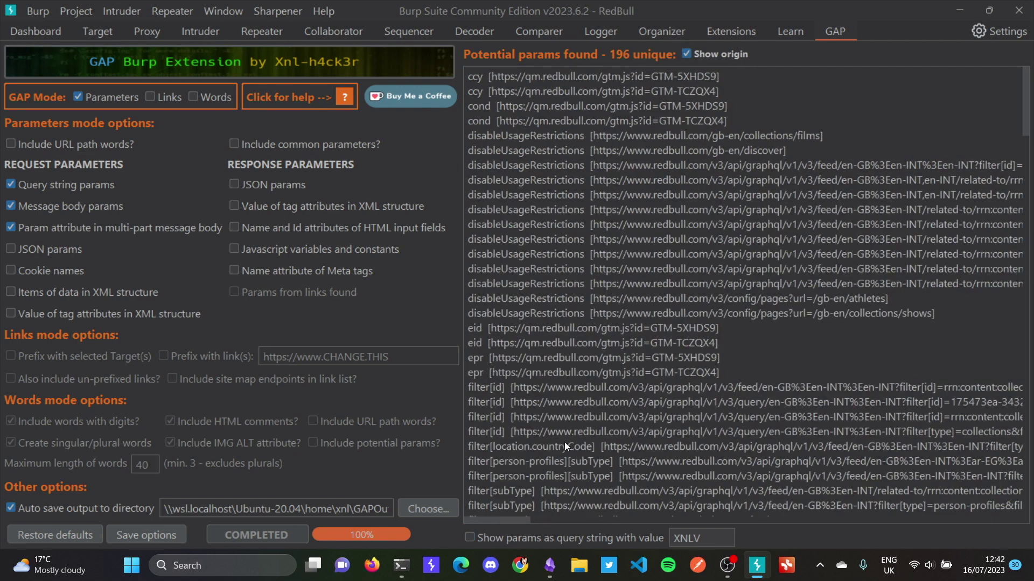
pyautogui.click(714, 55)
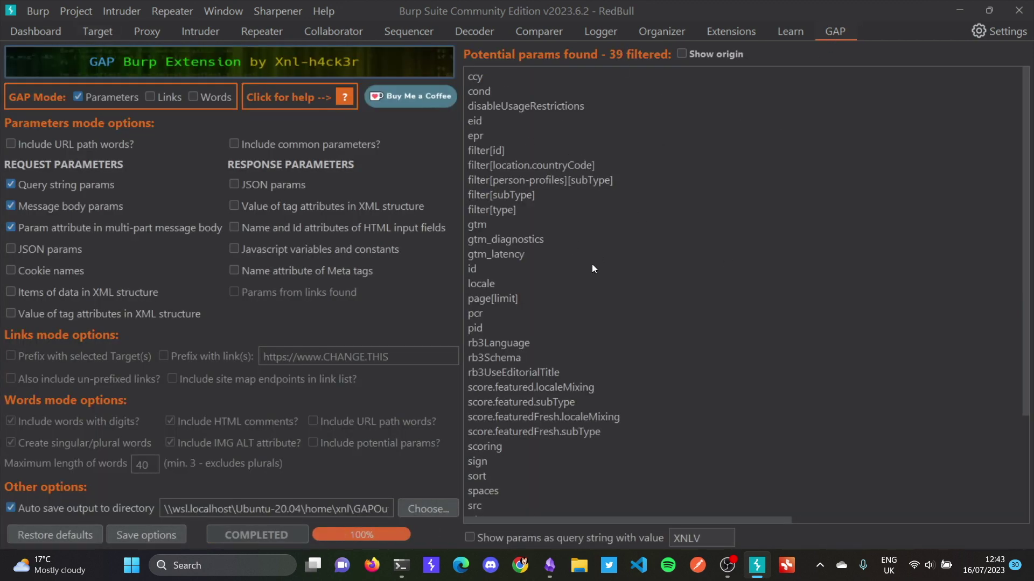
pyautogui.scroll(-3, 592, 267)
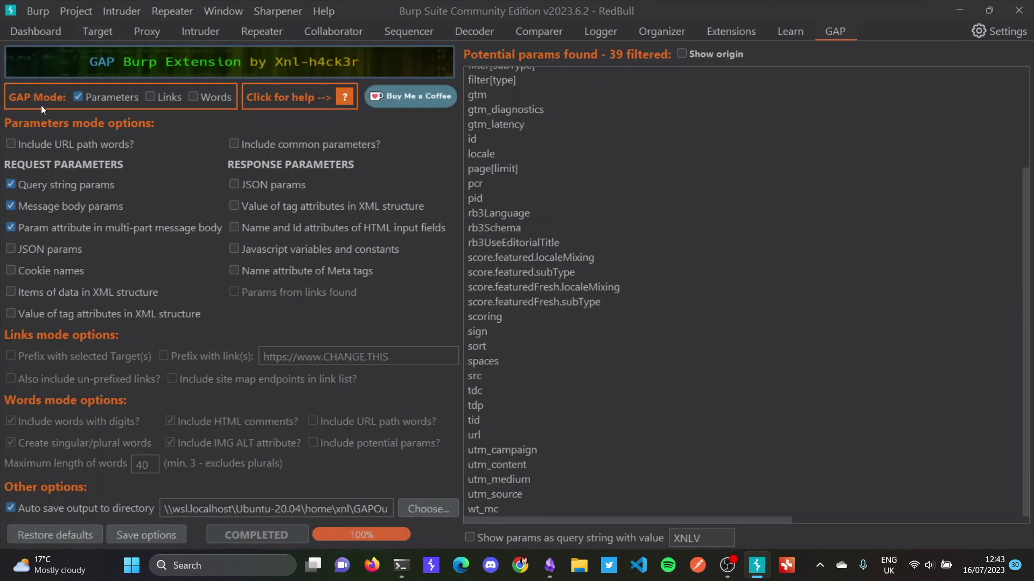
# Step: Include URL path words in Parameters mode, rerun GAP on the three redbull.com hosts, and open its results
pyautogui.click(96, 33)
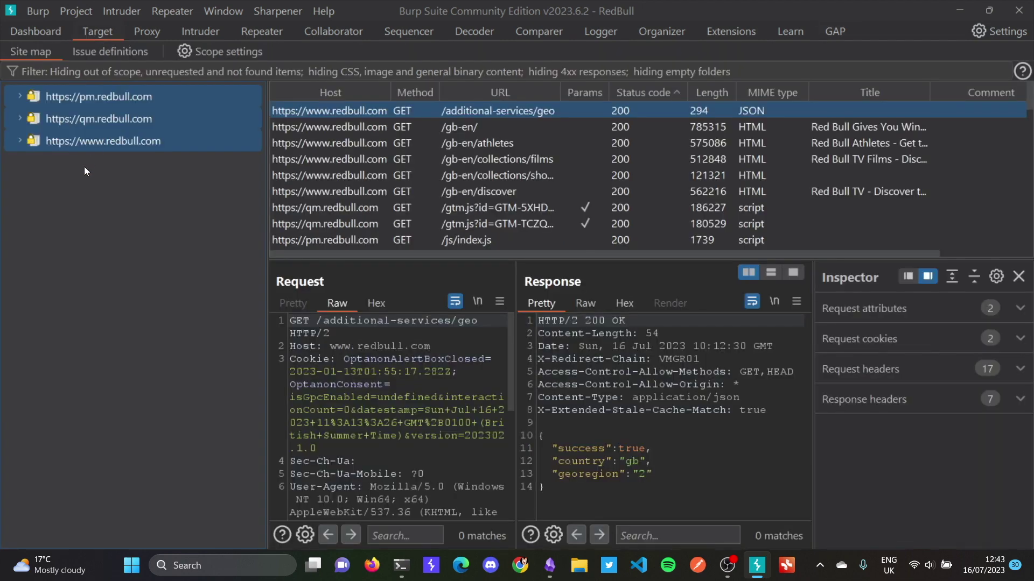
pyautogui.rightClick(104, 134)
pyautogui.moveTo(223, 223)
pyautogui.click(340, 222)
pyautogui.click(837, 31)
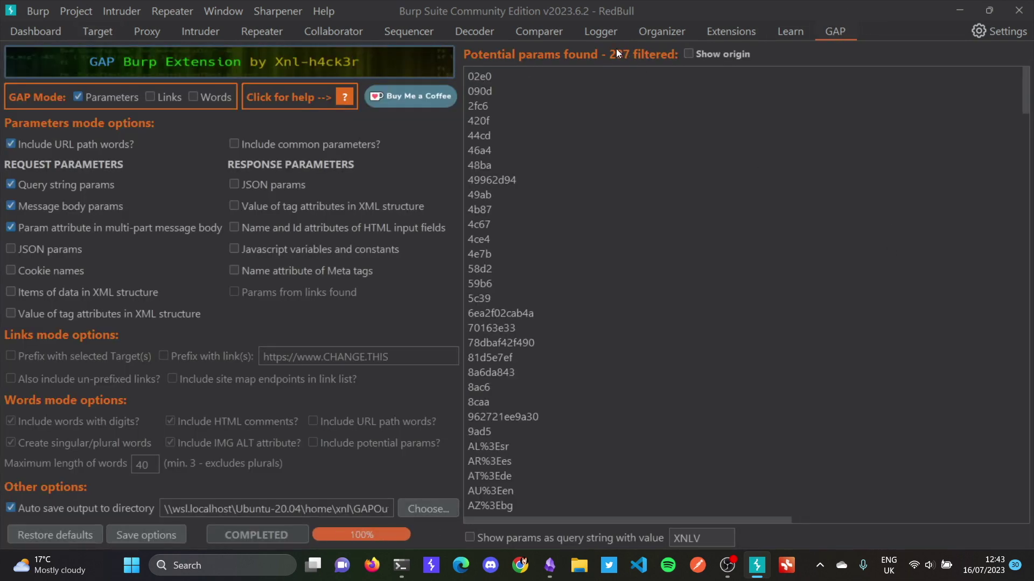
# Step: Review the potential parameters derived from URL path words and return to the site map
pyautogui.scroll(-7, 655, 279)
pyautogui.moveTo(1026, 130); pyautogui.dragTo(1022, 287)
pyautogui.click(92, 33)
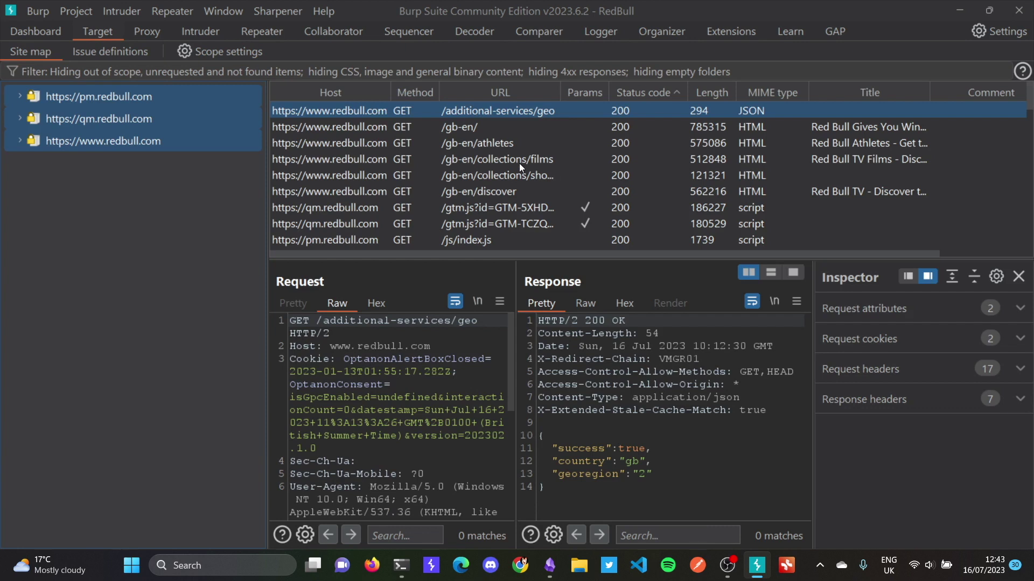
# Step: Compare the redbull.com URL paths in the site map with GAP's potential parameters, such as additional, api and graphql
pyautogui.scroll(-2, 517, 166)
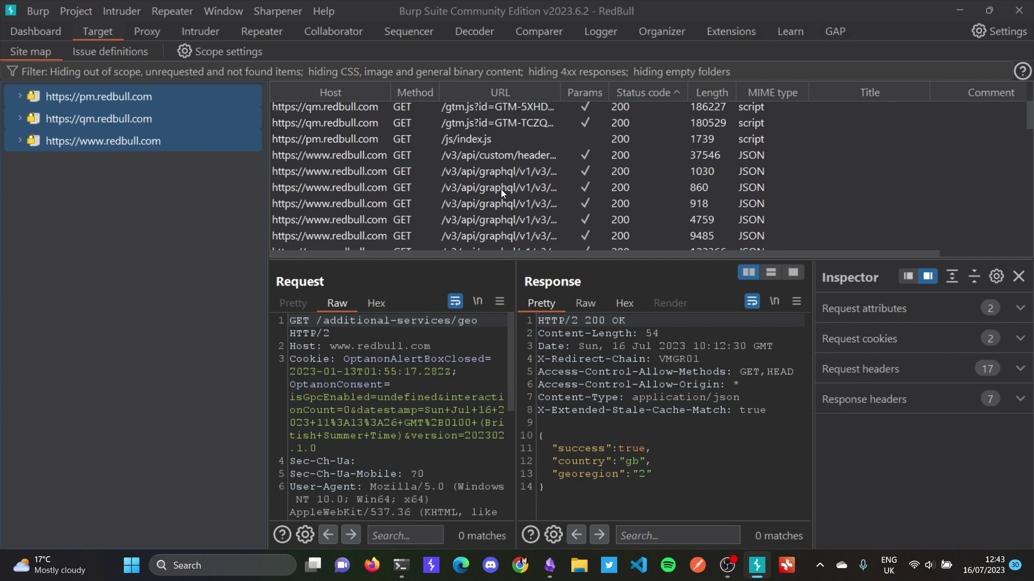
pyautogui.click(824, 33)
pyautogui.scroll(-5, 674, 241)
pyautogui.scroll(10, 562, 169)
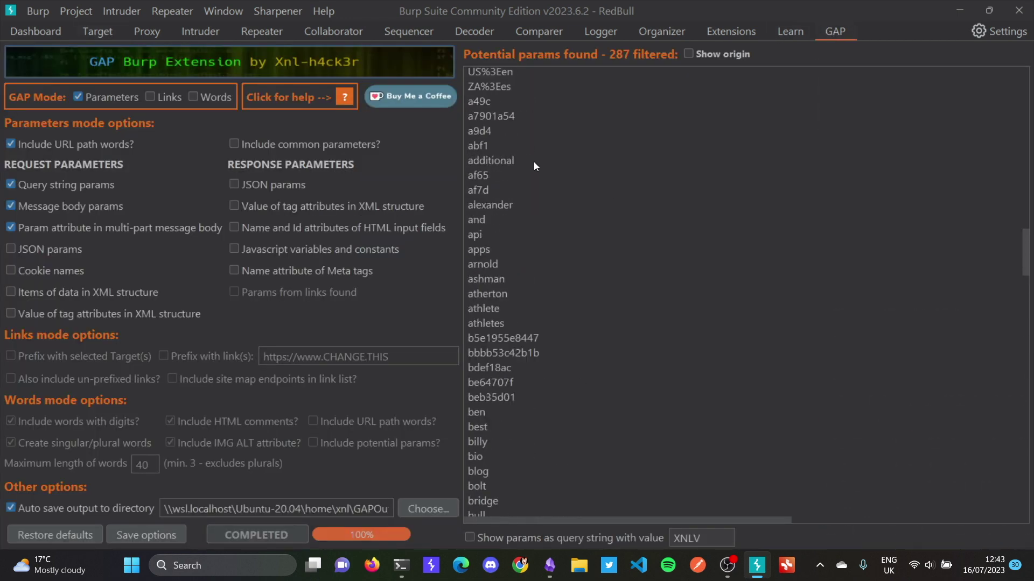
pyautogui.scroll(-10, 498, 161)
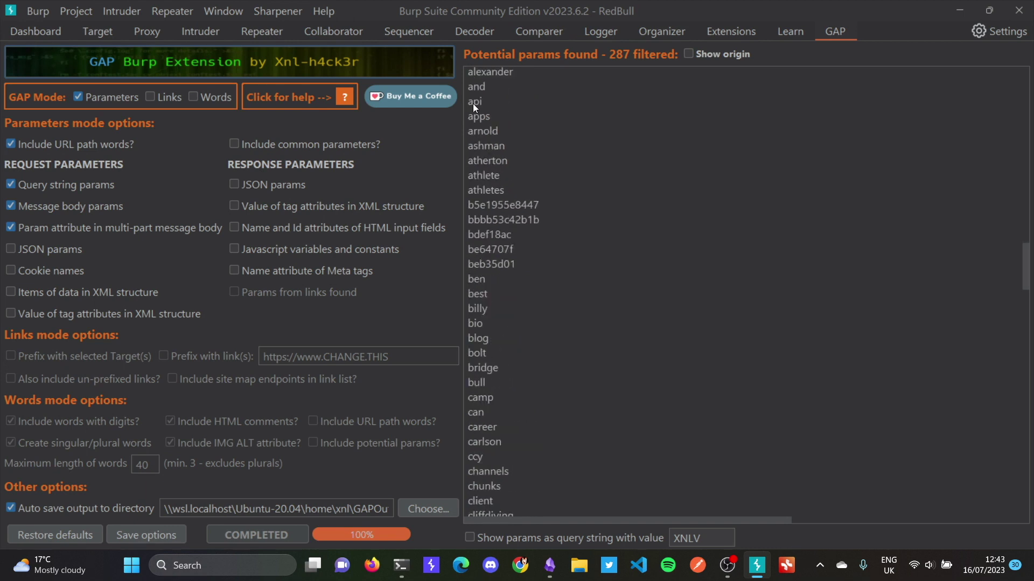
pyautogui.scroll(-15, 767, 301)
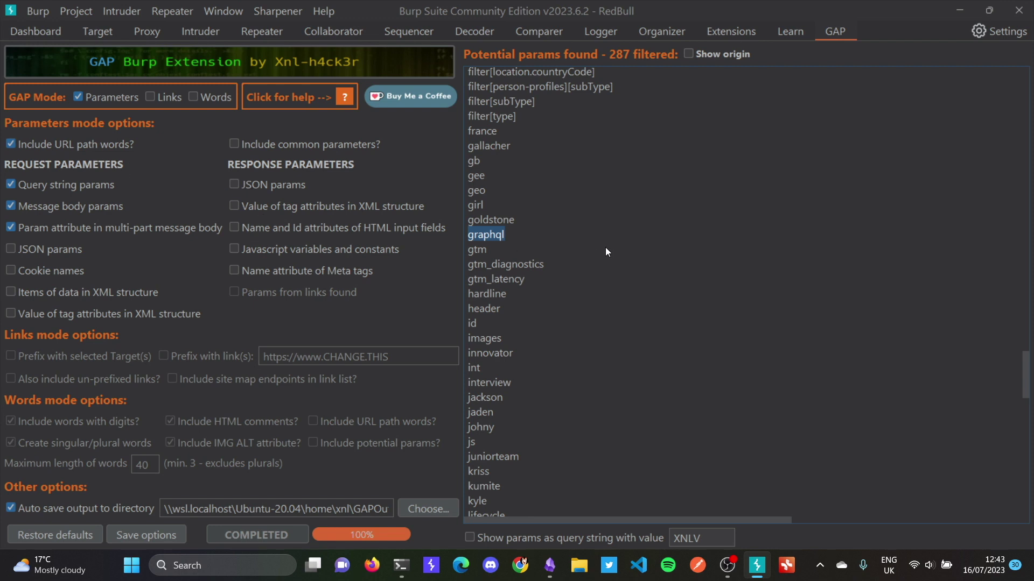
pyautogui.scroll(-8, 606, 248)
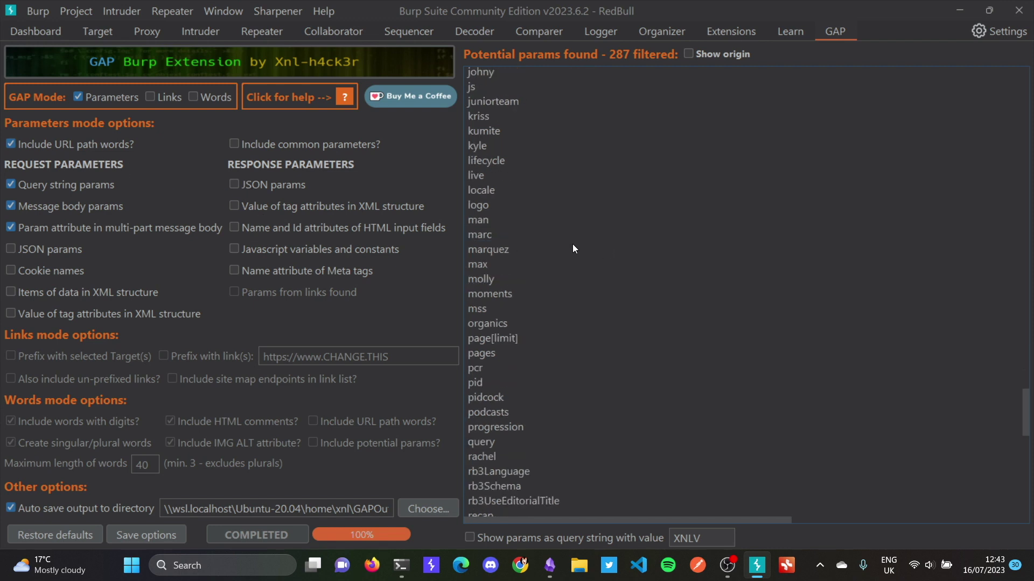
pyautogui.scroll(3, 565, 241)
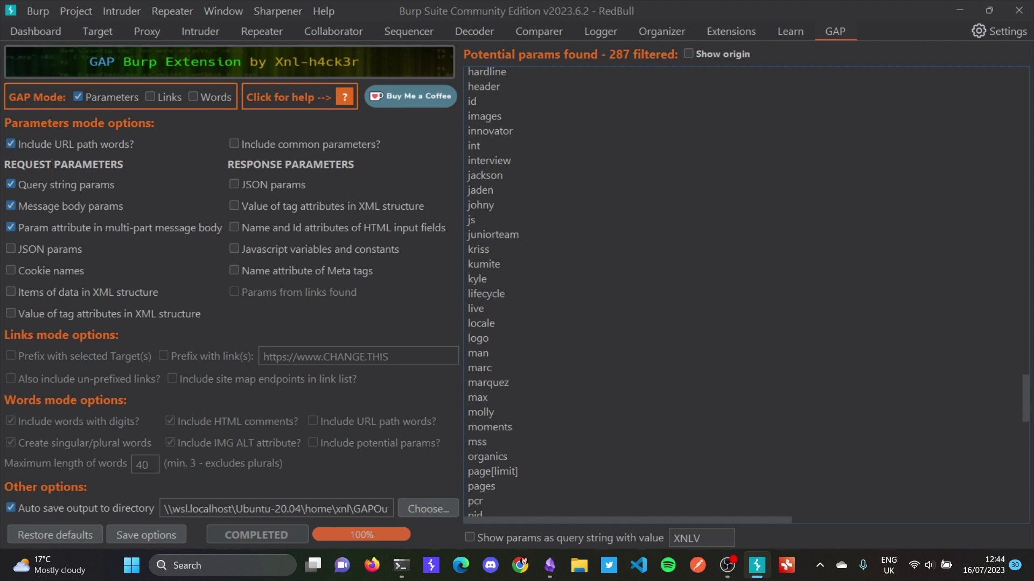
# Step: Exclude URL path words from Parameters mode and read GAP's help on the request parameter options
pyautogui.click(18, 144)
pyautogui.click(344, 98)
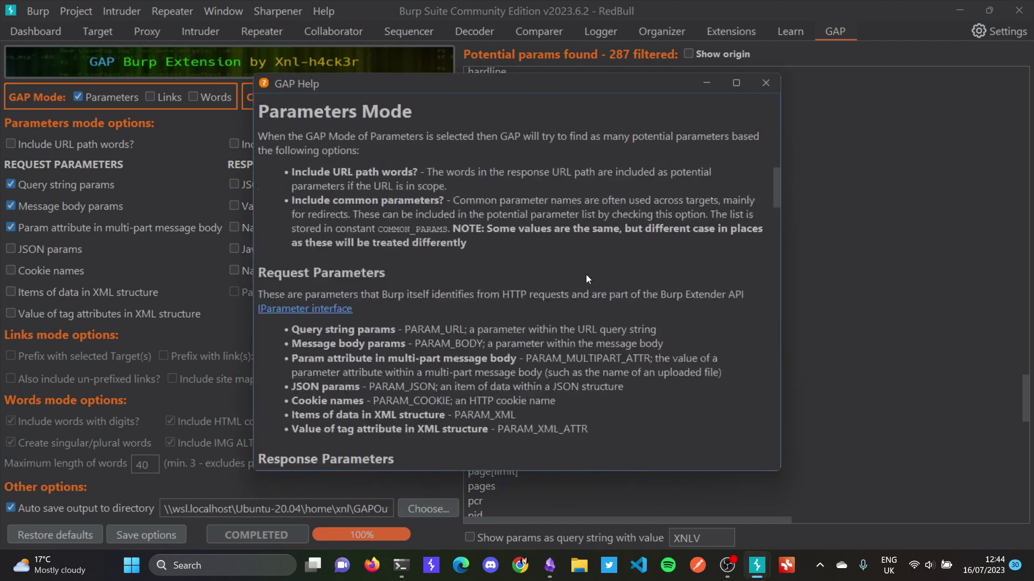
pyautogui.scroll(-3, 587, 278)
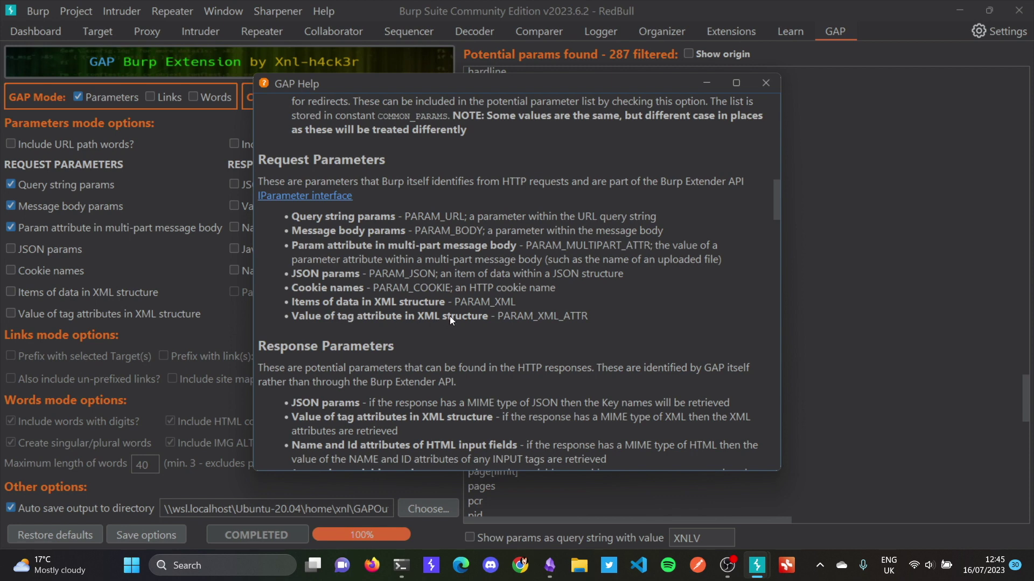
pyautogui.click(766, 83)
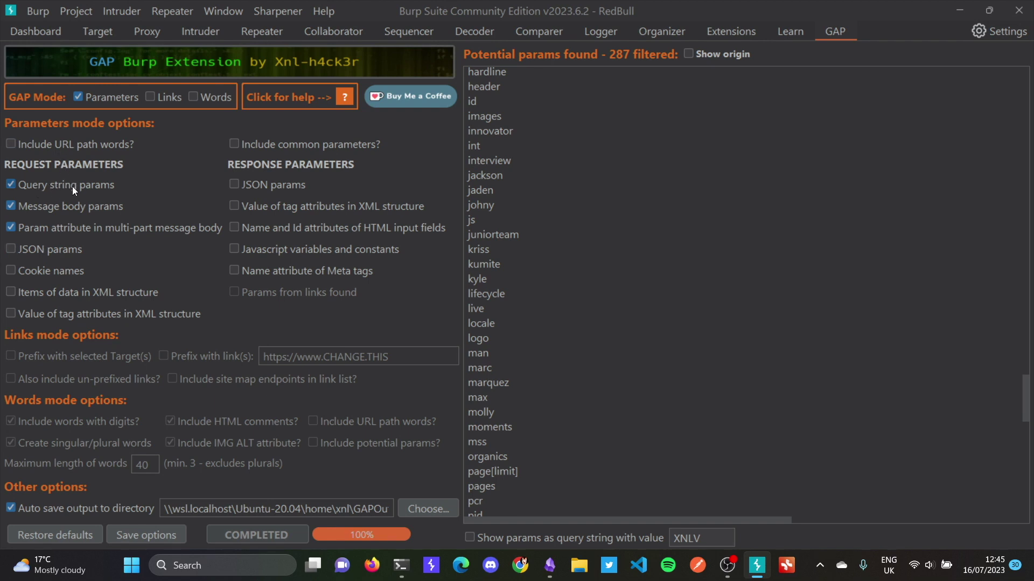
# Step: Inspect the query parameters of the gtm.js?id=GTM-TCZQX4 request in the site map and locate id in GAP's parameter list
pyautogui.click(102, 37)
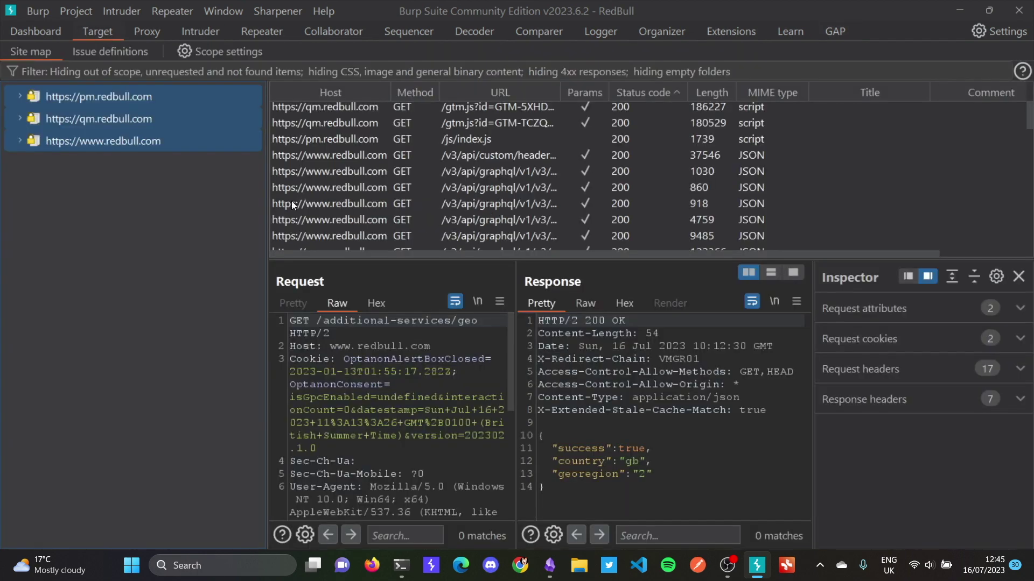
pyautogui.click(354, 120)
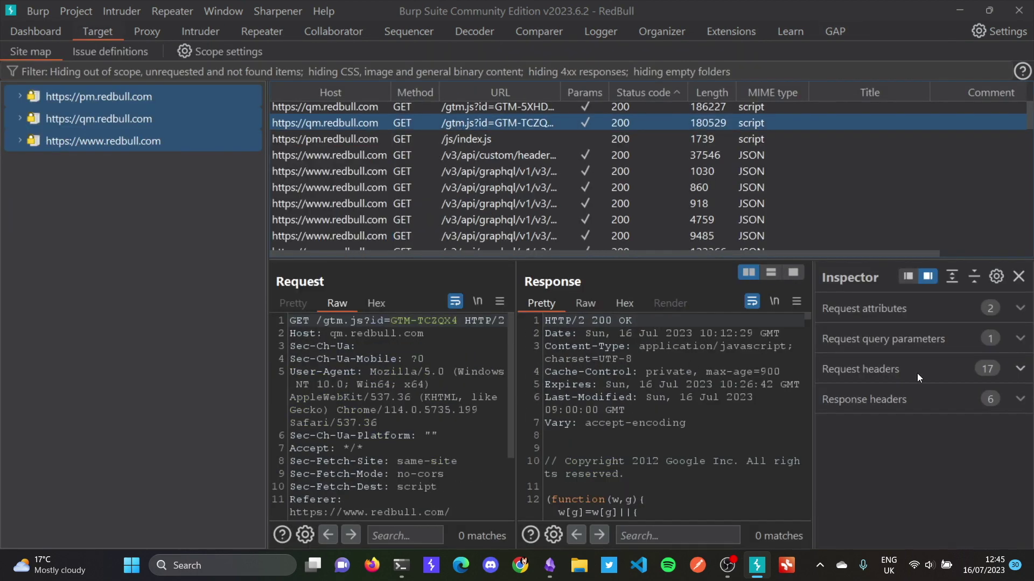
pyautogui.click(849, 339)
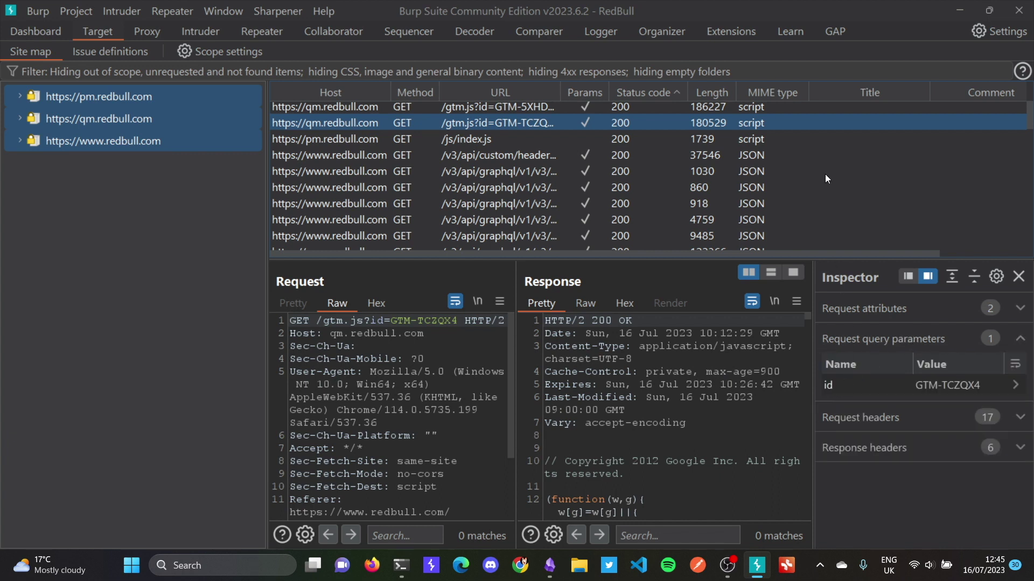
pyautogui.click(833, 32)
pyautogui.scroll(1, 502, 194)
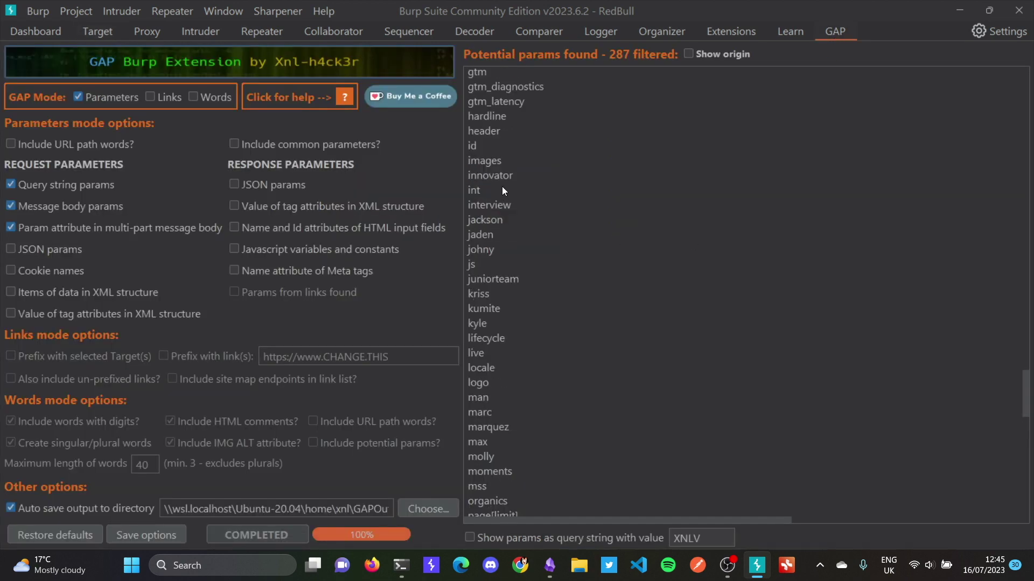
pyautogui.moveTo(480, 147); pyautogui.dragTo(468, 148)
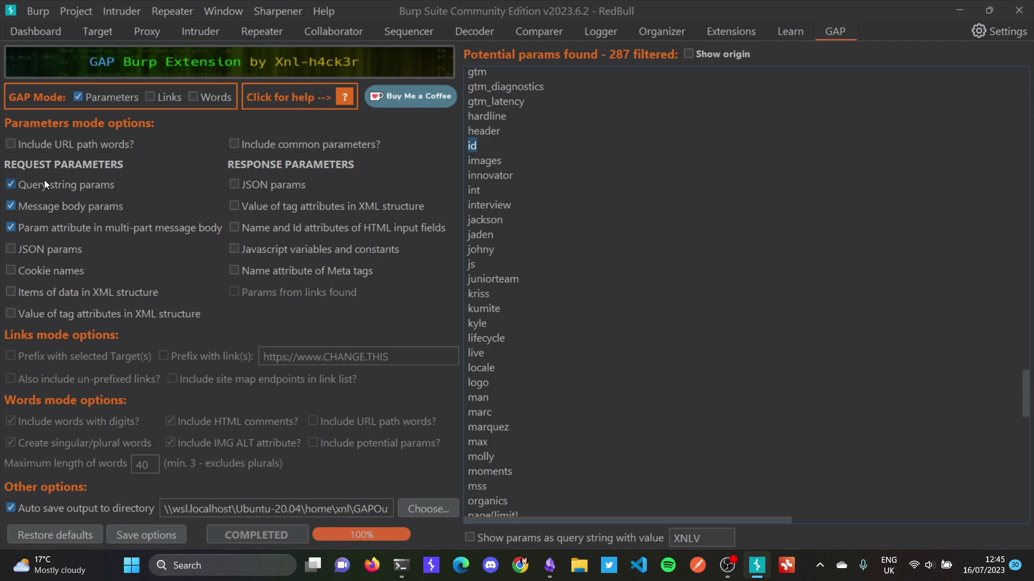
# Step: Disable the query string, message body and multi-part request parameter options, and read GAP's help on response parameters
pyautogui.click(11, 205)
pyautogui.click(11, 185)
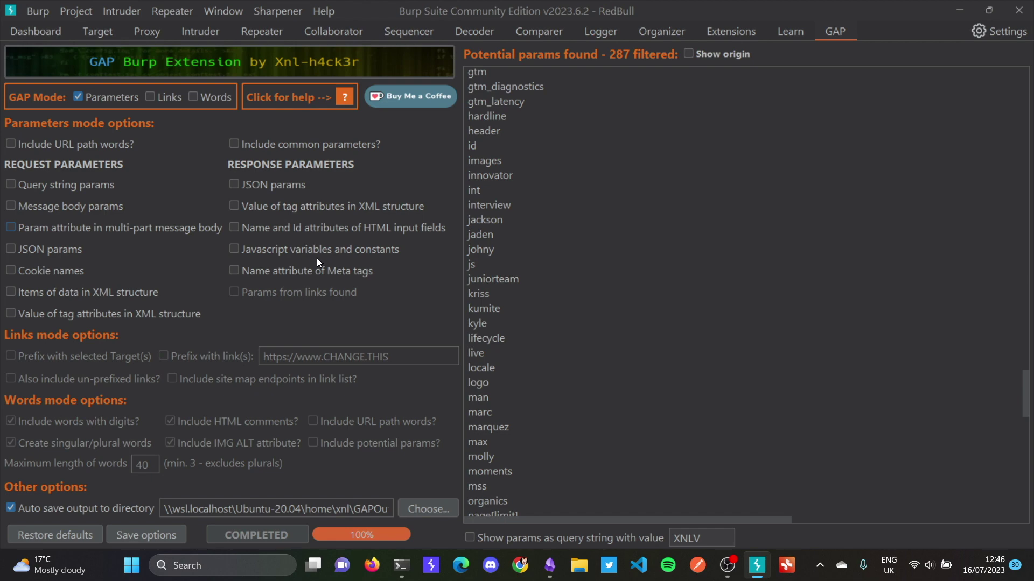
pyautogui.click(342, 91)
pyautogui.scroll(-5, 508, 215)
pyautogui.scroll(-10, 506, 215)
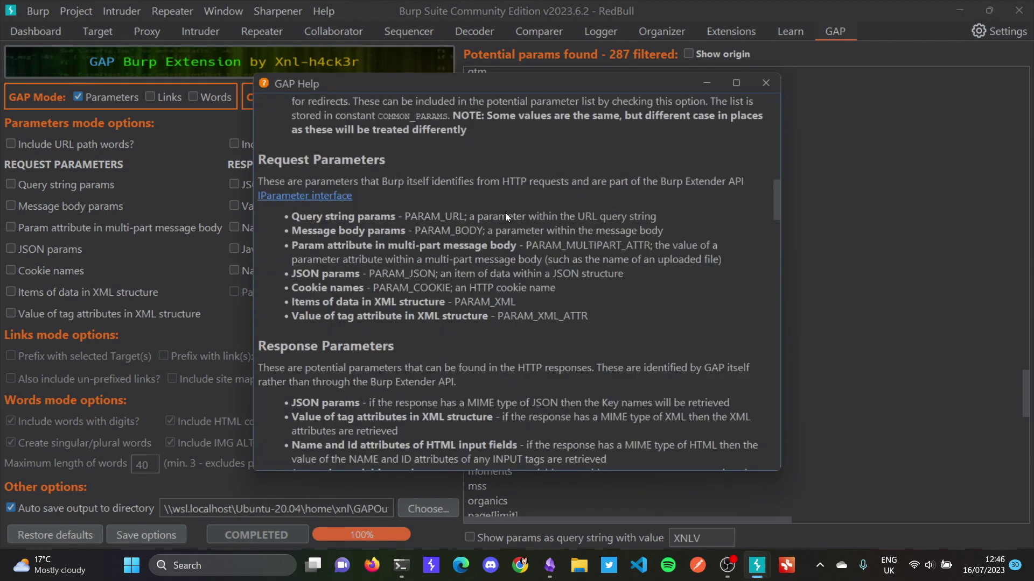
pyautogui.scroll(4, 505, 212)
pyautogui.scroll(-2, 505, 217)
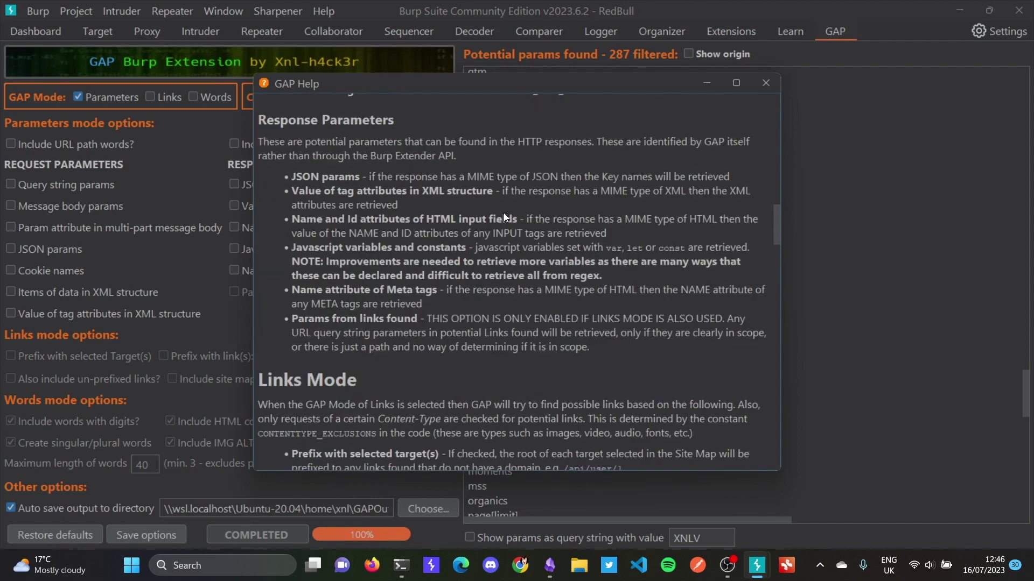
pyautogui.moveTo(498, 89); pyautogui.dragTo(732, 88)
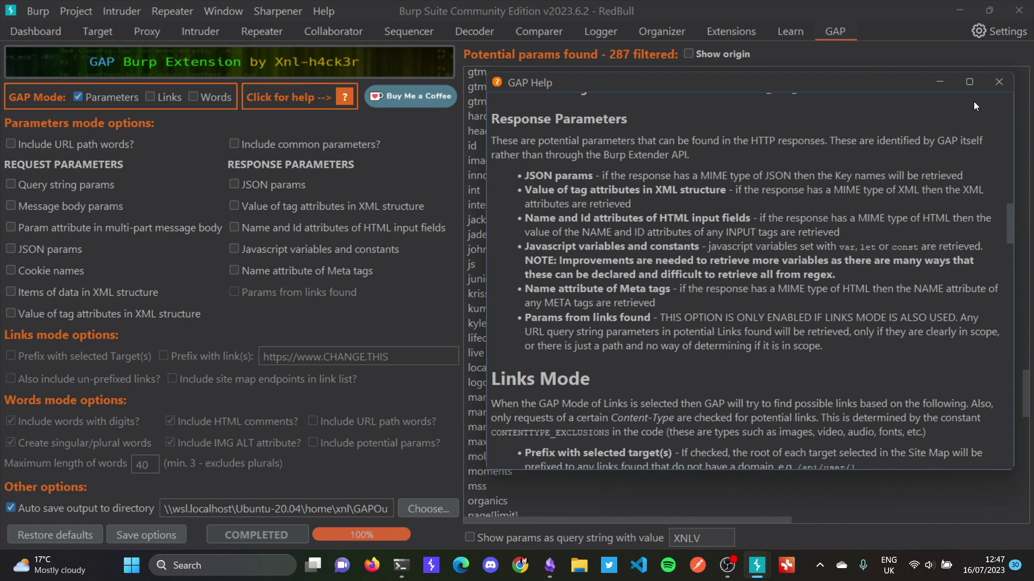
pyautogui.click(999, 81)
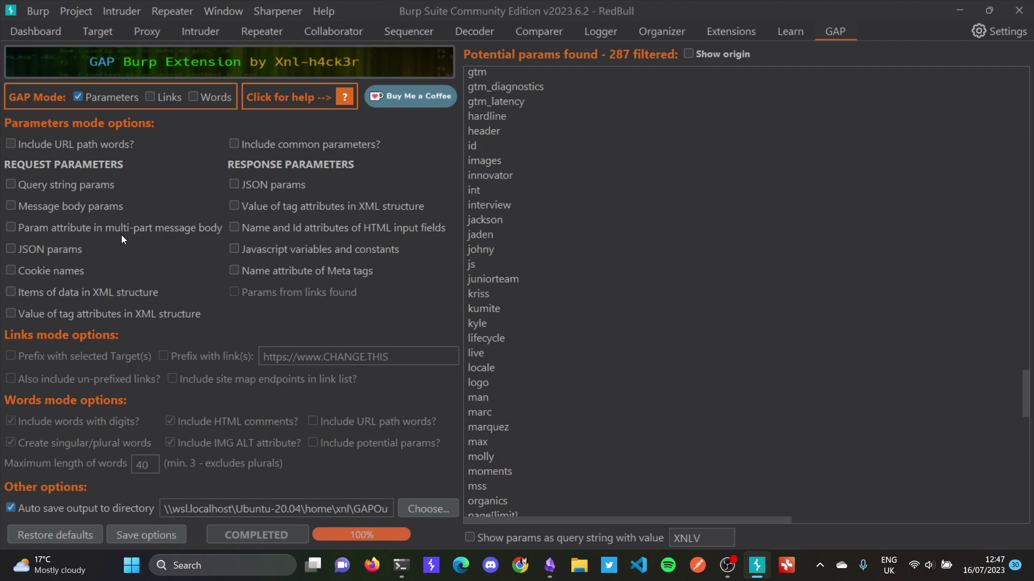
# Step: Rerun GAP on the three redbull.com hosts in the site map and open its results
pyautogui.click(86, 30)
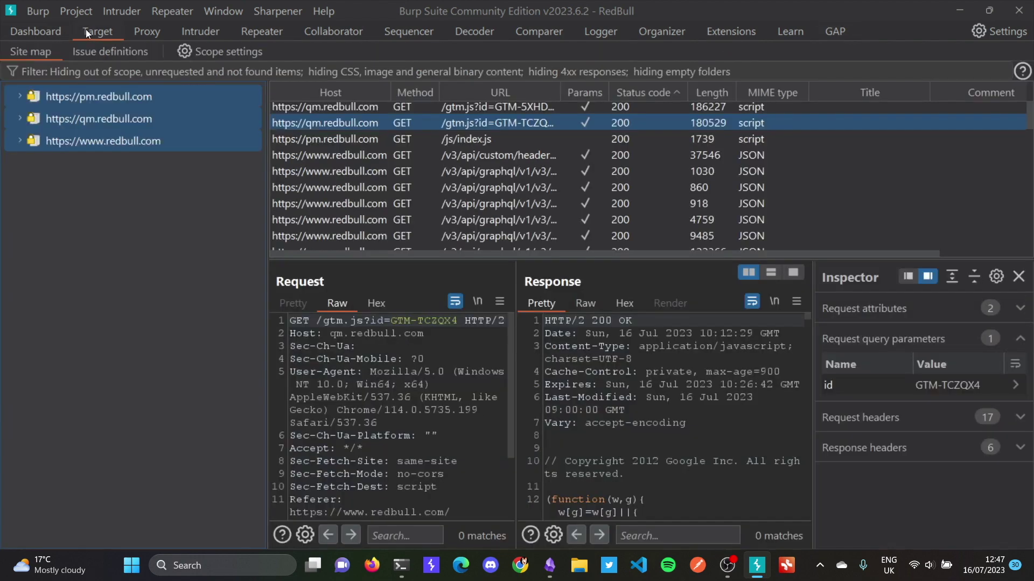
pyautogui.rightClick(115, 114)
pyautogui.click(327, 202)
pyautogui.click(832, 31)
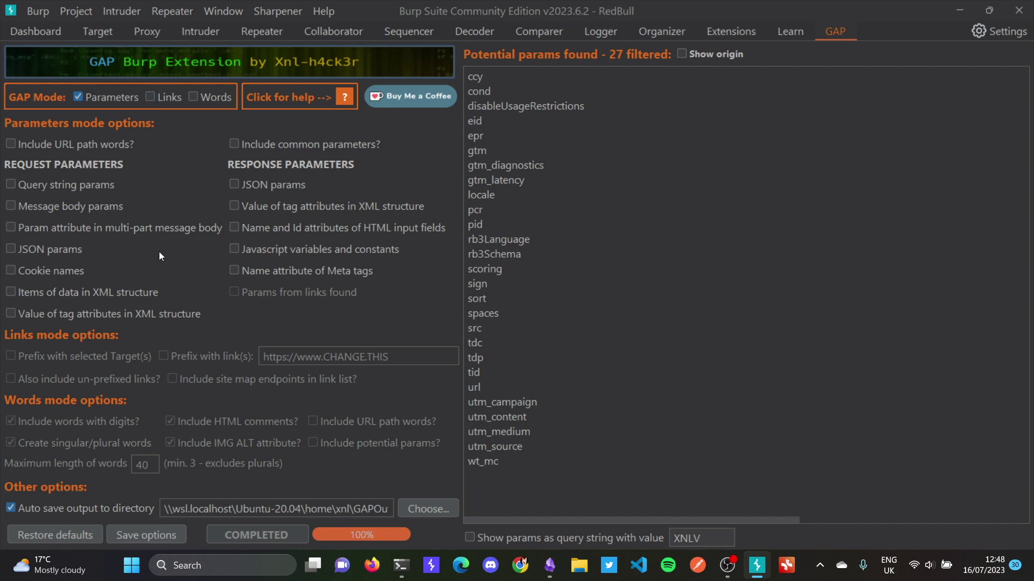
# Step: Enable Links mode alongside Parameters mode, rerun GAP on the three redbull.com hosts, and open the results
pyautogui.click(151, 97)
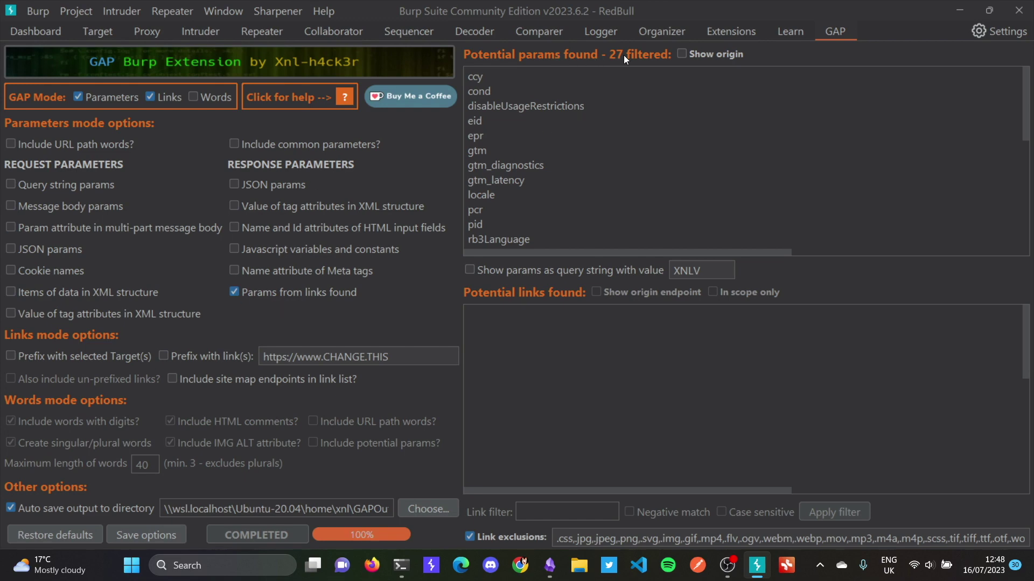
pyautogui.click(97, 31)
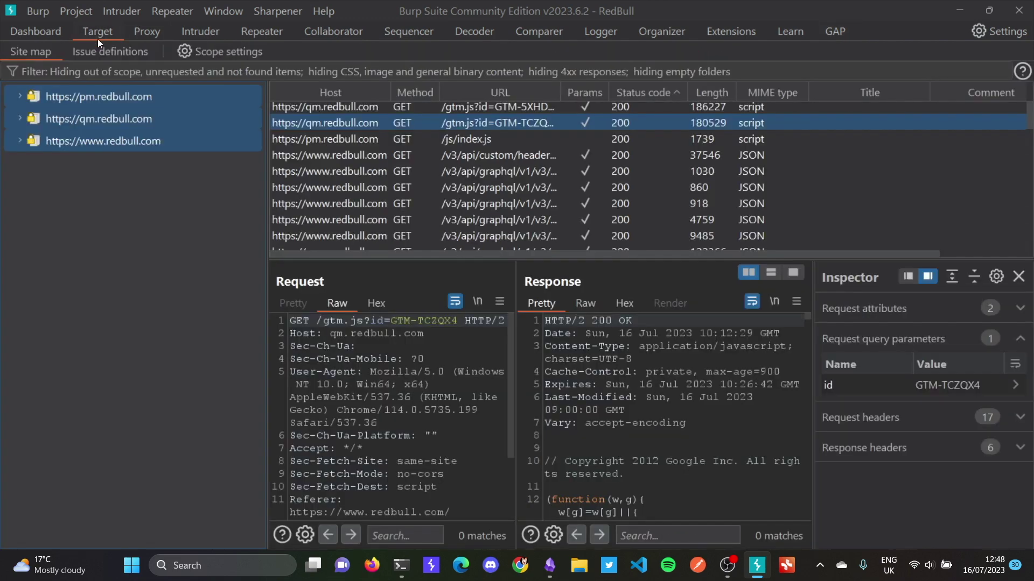
pyautogui.rightClick(105, 137)
pyautogui.moveTo(301, 222)
pyautogui.click(333, 224)
pyautogui.click(829, 33)
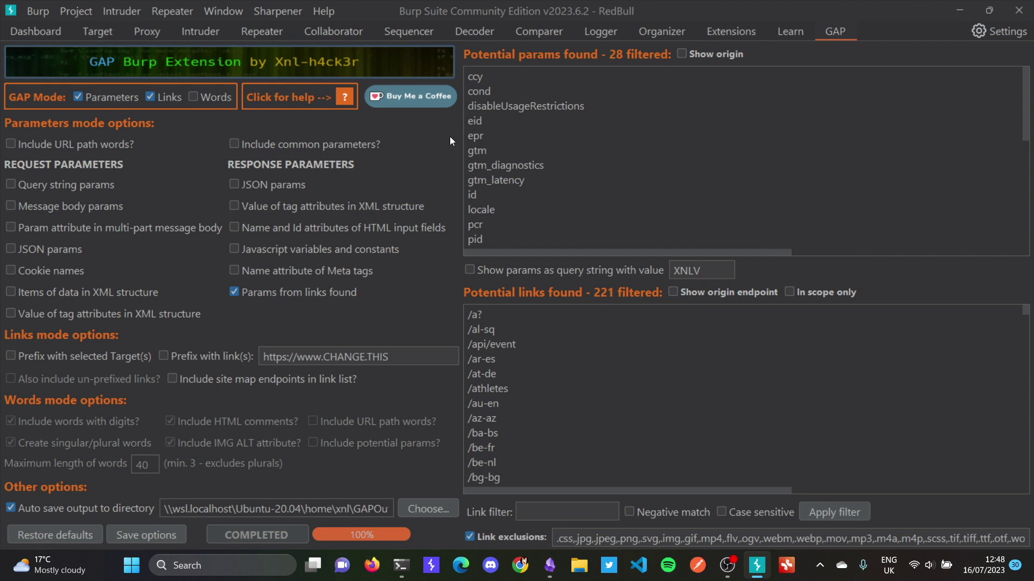
# Step: Review the potential parameters and the potential links found by the combined Parameters and Links run
pyautogui.scroll(-5, 548, 157)
pyautogui.scroll(-1, 548, 157)
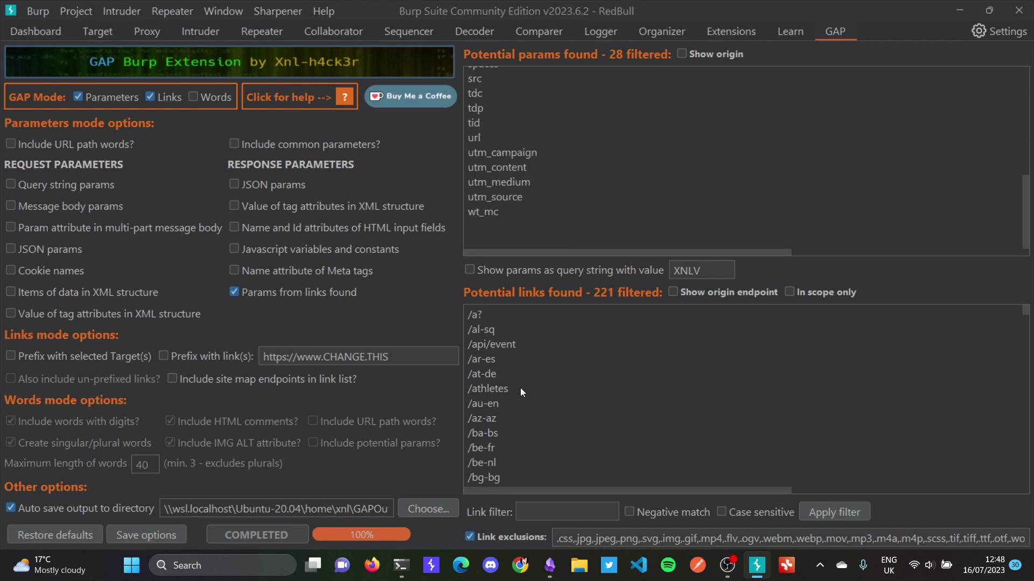
pyautogui.scroll(-20, 551, 408)
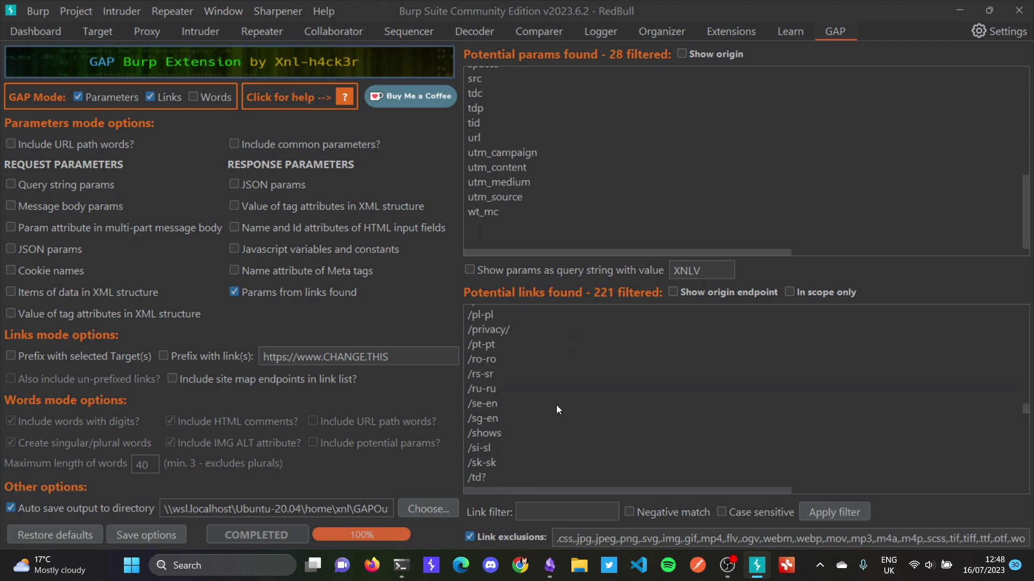
pyautogui.scroll(-15, 557, 404)
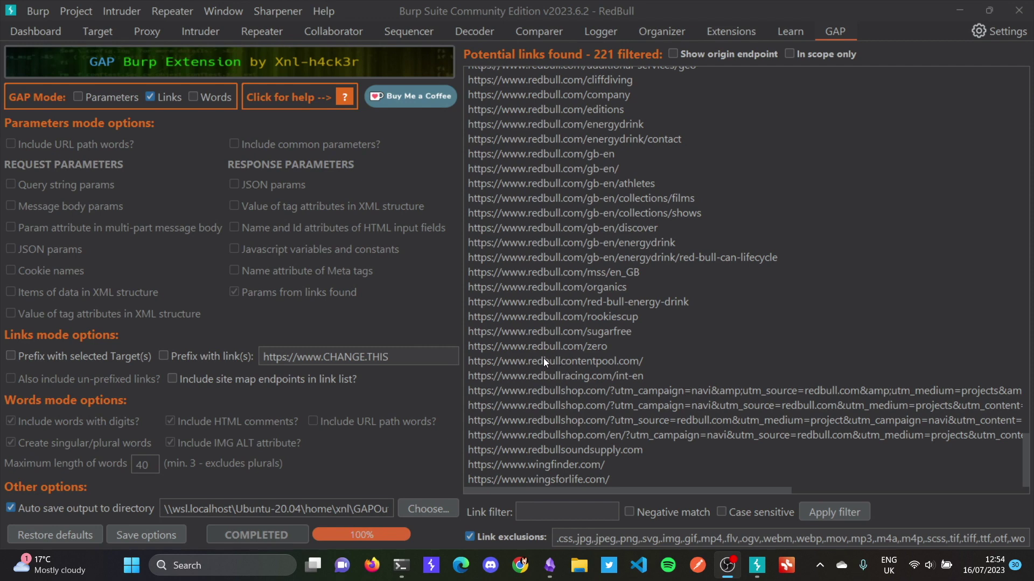
# Step: Show the origin endpoints of the potential links, examine the /ar-es and /at-de entries, and hide the origins again
pyautogui.moveTo(1025, 472); pyautogui.dragTo(1003, 173)
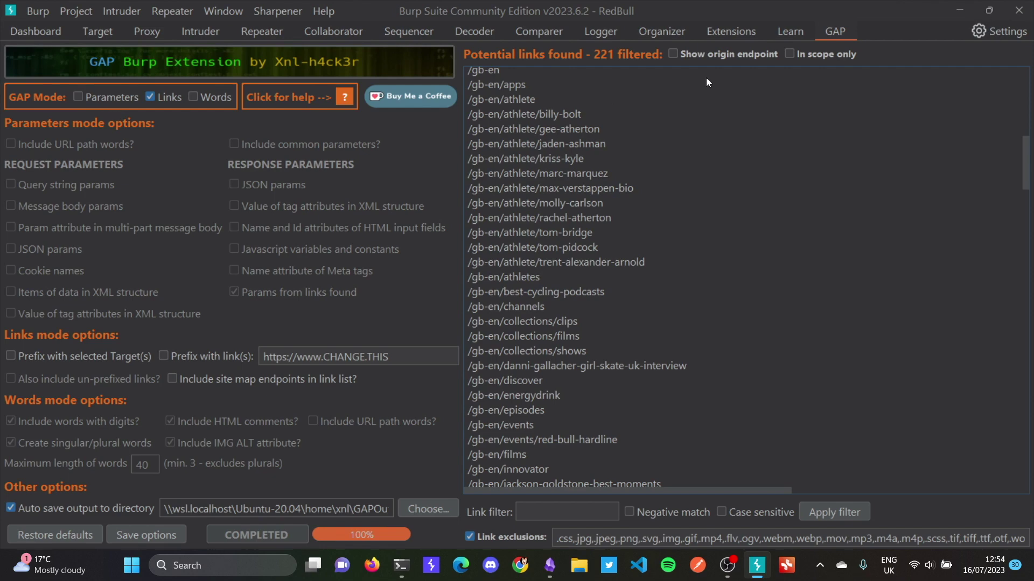
pyautogui.click(672, 54)
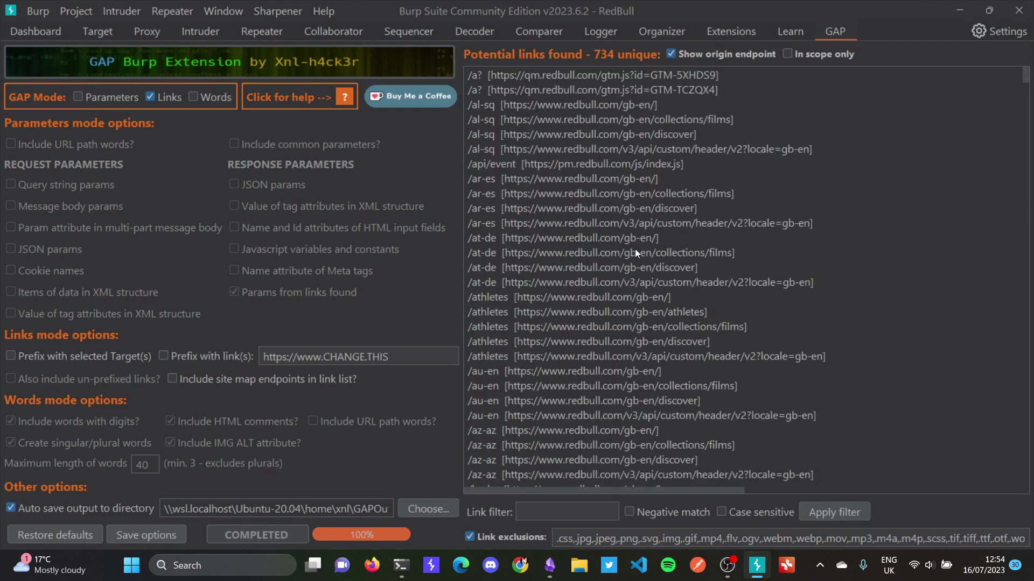
pyautogui.moveTo(789, 287); pyautogui.dragTo(450, 182)
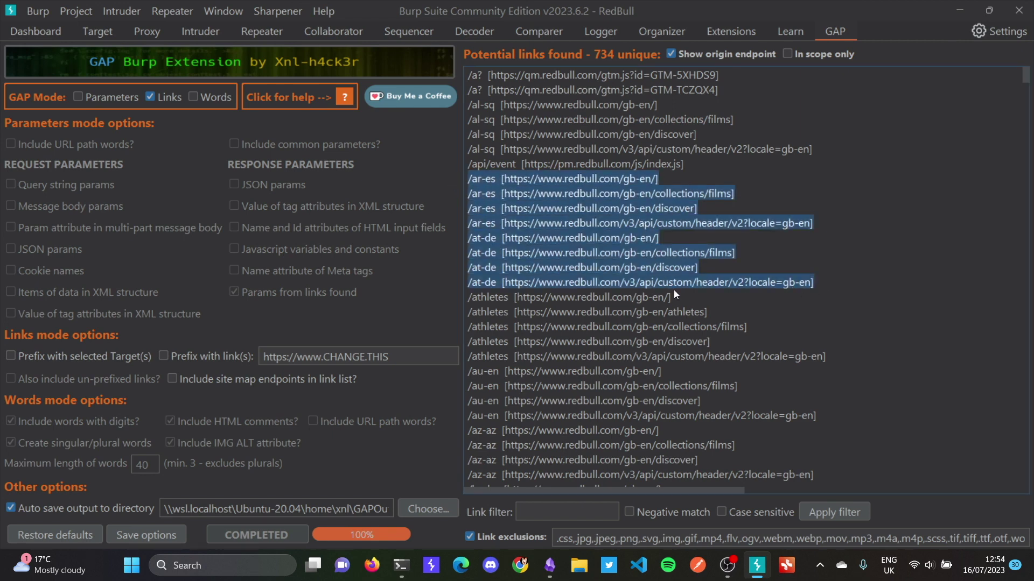
pyautogui.click(674, 55)
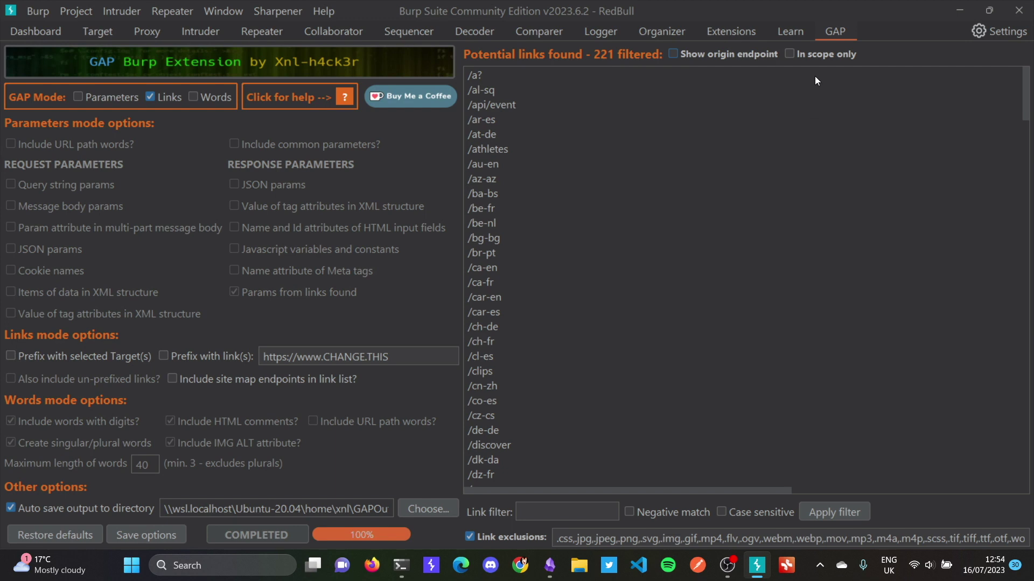
# Step: Compare the potential links with and without the in-scope-only restriction, examining relative and absolute links, and leave it off
pyautogui.click(789, 55)
pyautogui.moveTo(1021, 108); pyautogui.dragTo(1005, 216)
pyautogui.click(554, 92)
pyautogui.click(794, 54)
pyautogui.click(788, 55)
pyautogui.moveTo(483, 90); pyautogui.dragTo(484, 135)
pyautogui.click(525, 372)
pyautogui.moveTo(524, 372); pyautogui.dragTo(476, 237)
pyautogui.click(563, 262)
pyautogui.click(811, 54)
pyautogui.click(793, 54)
pyautogui.click(812, 56)
pyautogui.moveTo(1016, 95); pyautogui.dragTo(957, 490)
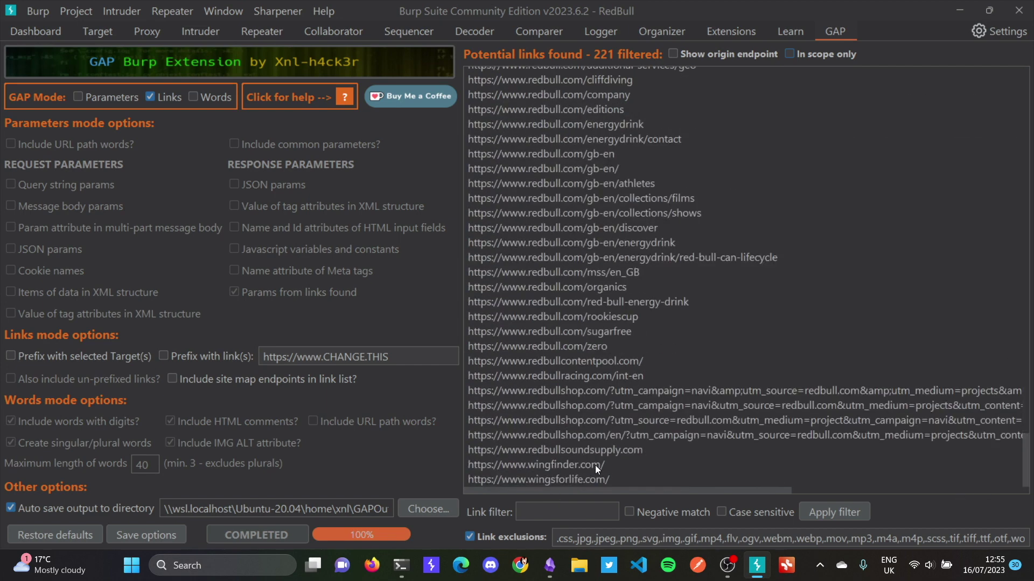
# Step: Check the redbull host rule in the project's target scope settings and return to GAP's link results
pyautogui.click(98, 34)
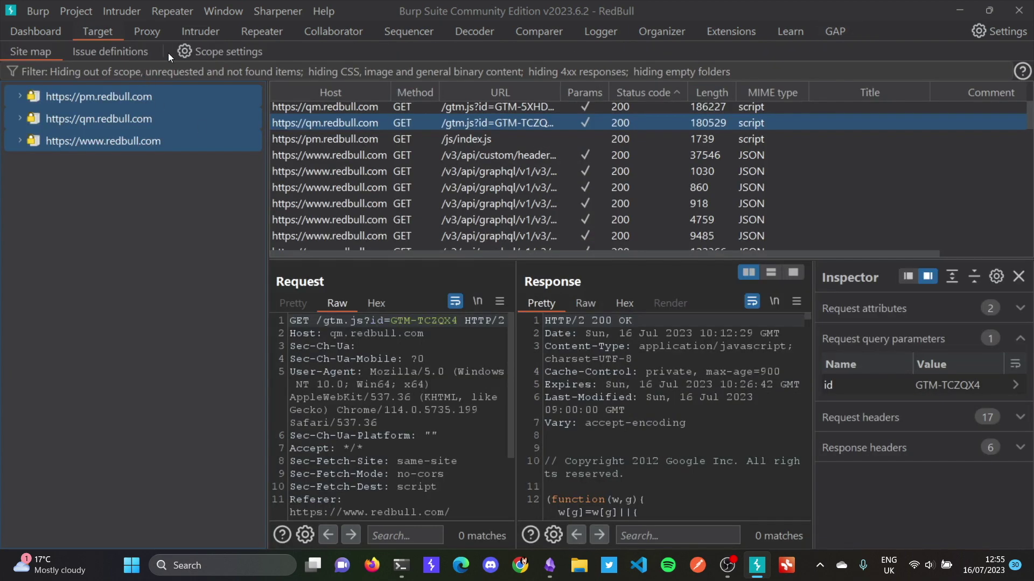
pyautogui.click(233, 56)
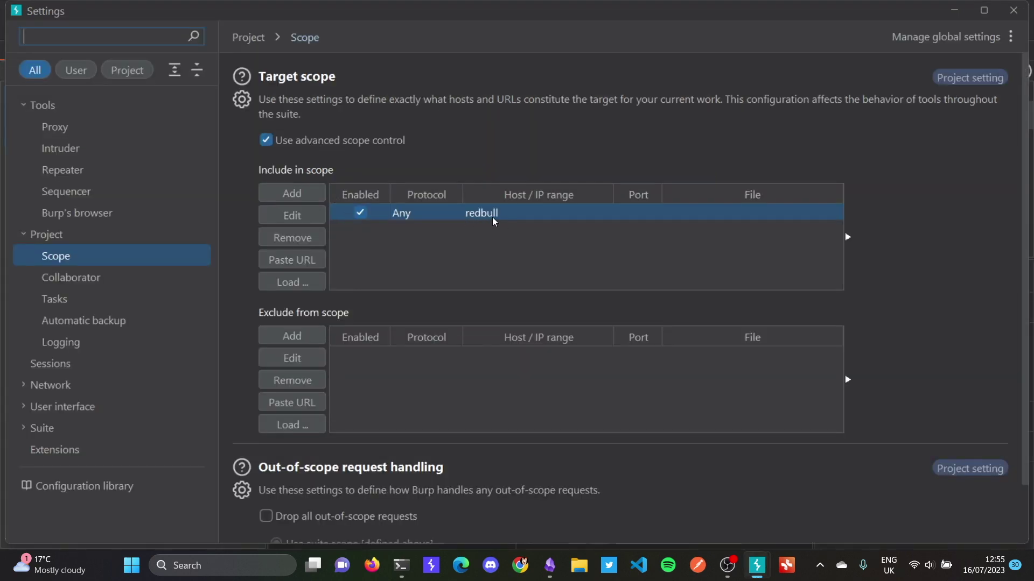
pyautogui.click(1011, 18)
pyautogui.click(834, 32)
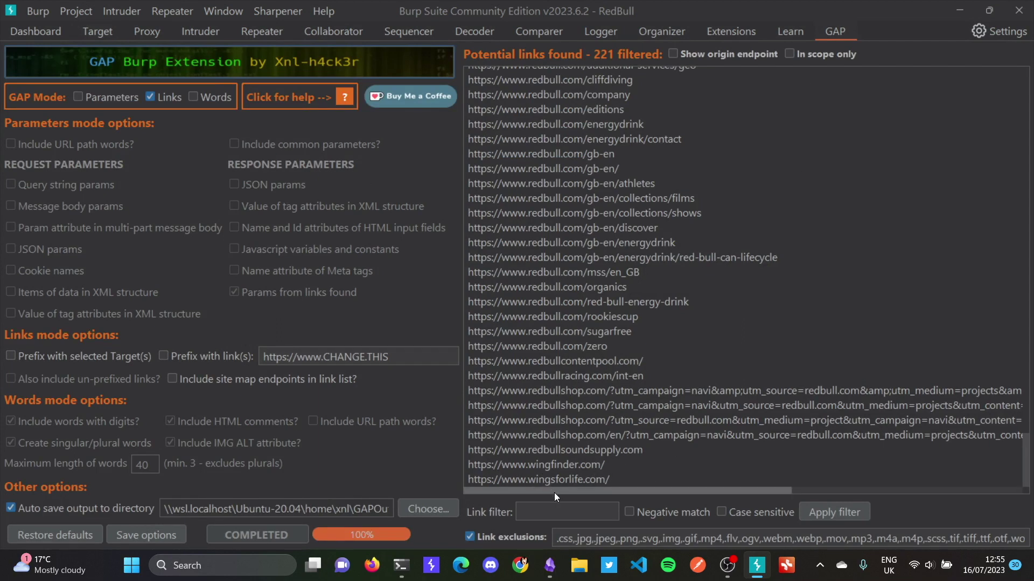
# Step: Restrict the potential links to in-scope ones only and review the filtered list
pyautogui.click(790, 54)
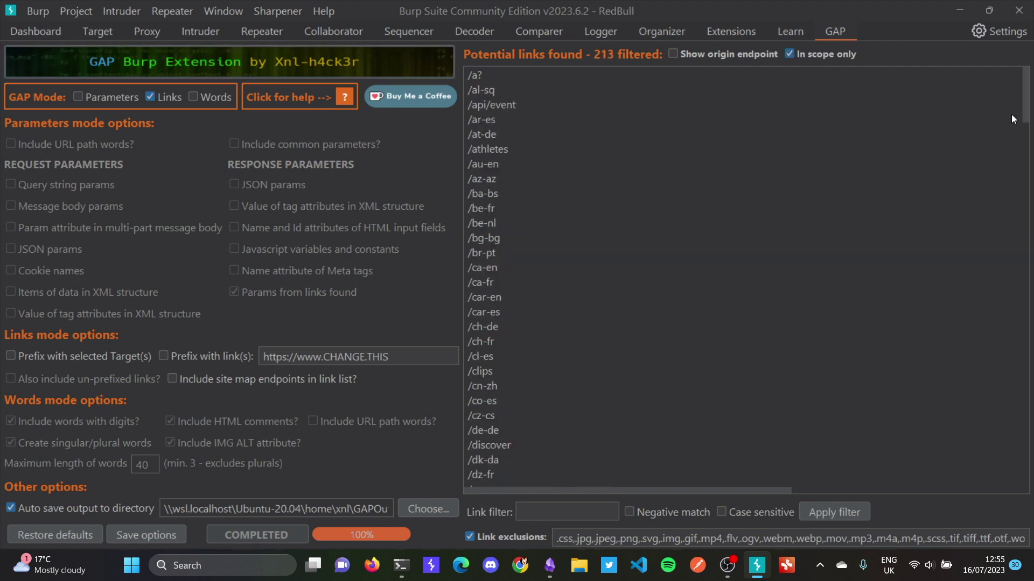
pyautogui.moveTo(1025, 108); pyautogui.dragTo(996, 496)
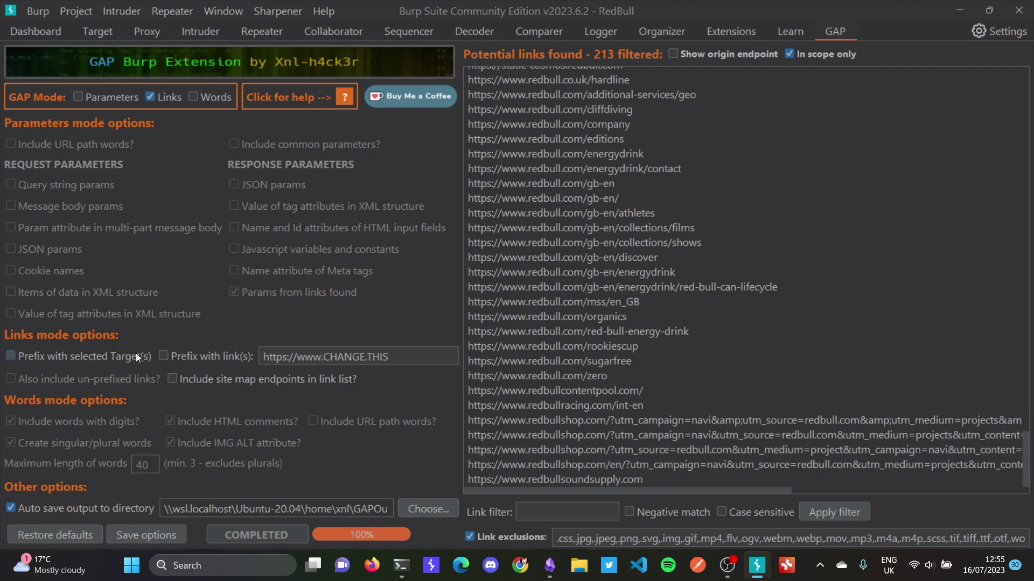
pyautogui.moveTo(1025, 462); pyautogui.dragTo(1006, 230)
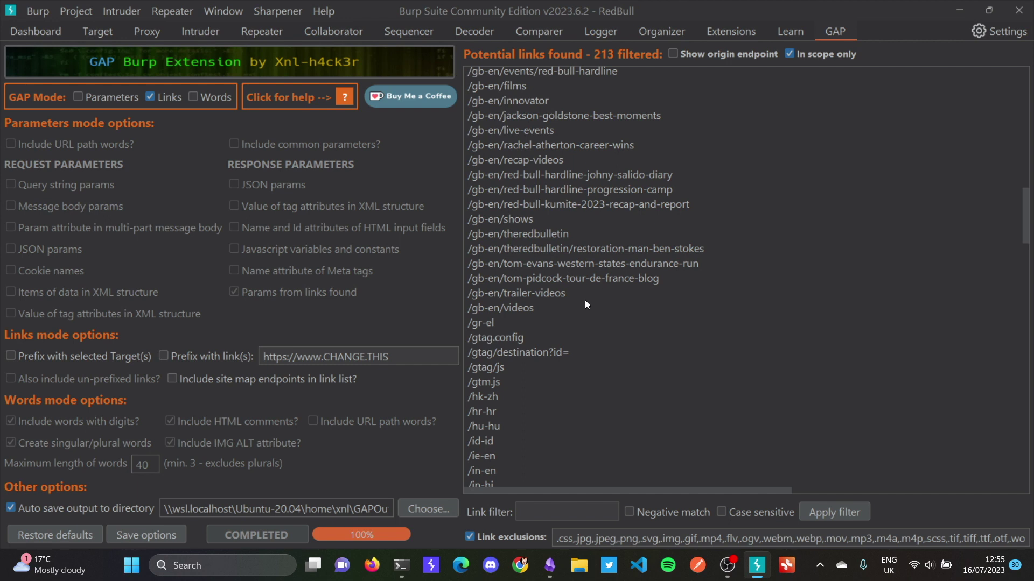
# Step: Enable prefixing links with the selected targets and run GAP on the pm.redbull.com host only
pyautogui.click(11, 357)
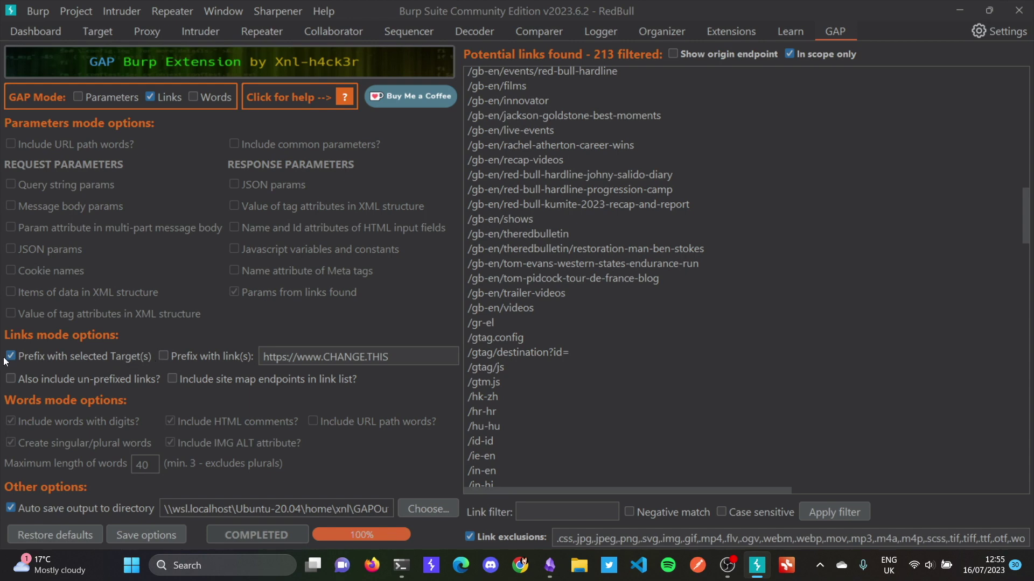
pyautogui.click(98, 33)
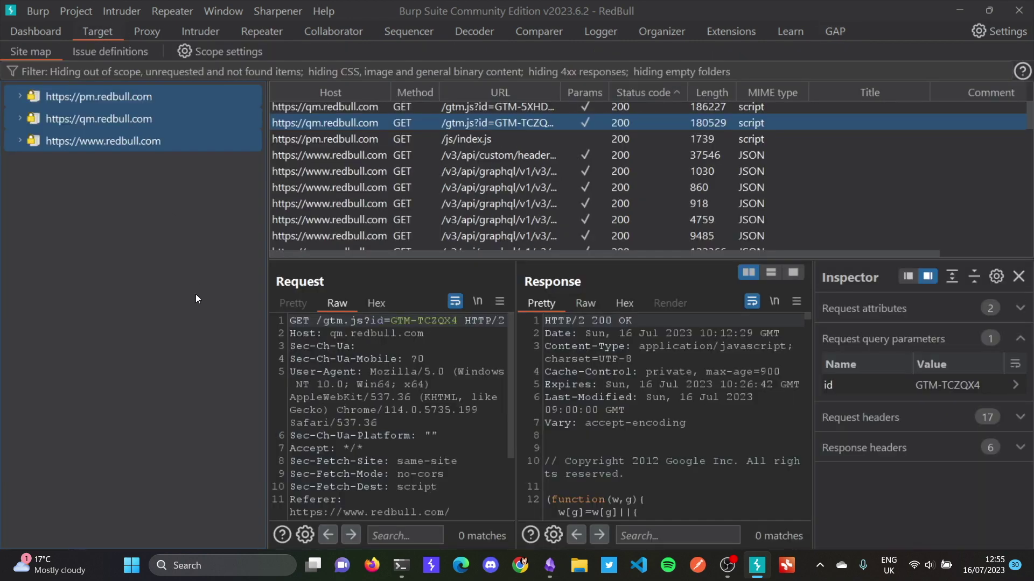
pyautogui.click(122, 99)
pyautogui.rightClick(121, 98)
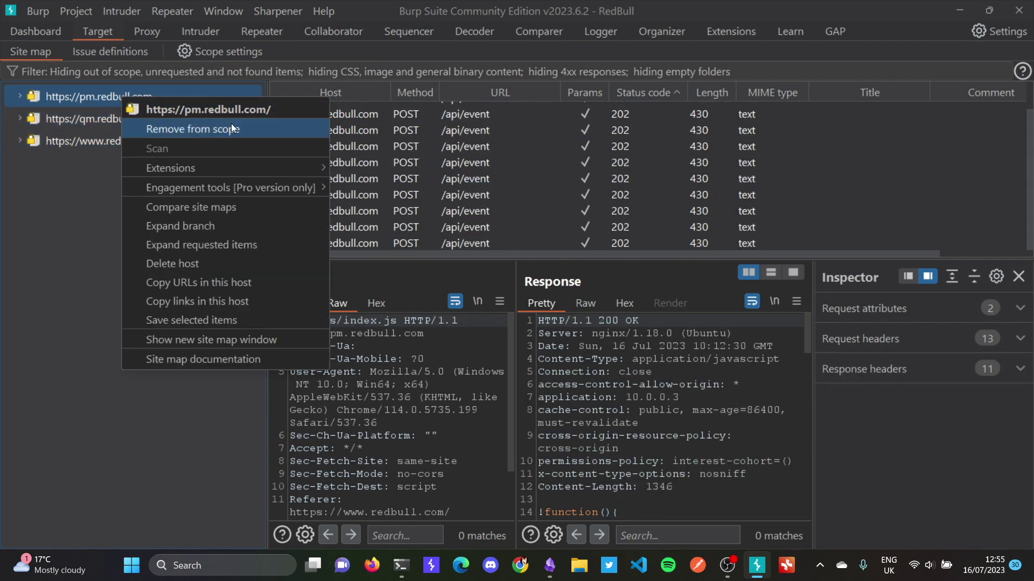
pyautogui.click(350, 169)
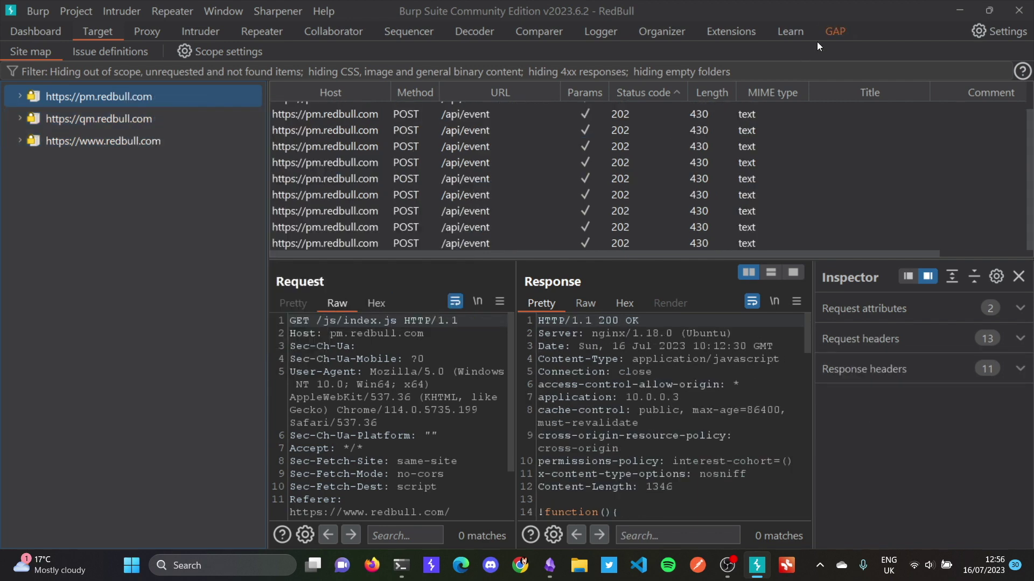
pyautogui.click(835, 31)
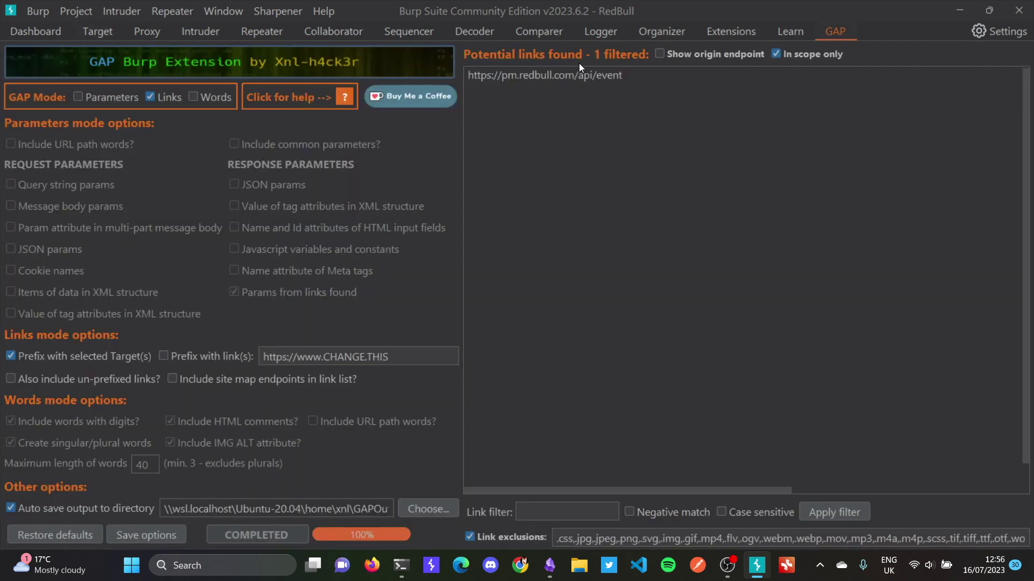
# Step: Turn off the in-scope-only restriction and briefly show the origin endpoint of the pm.redbull.com link
pyautogui.click(777, 53)
pyautogui.click(671, 53)
pyautogui.click(775, 53)
pyautogui.click(679, 54)
# Step: Examine the folders and requests recorded for pm.redbull.com in the site map and compare them with GAP's link result
pyautogui.click(97, 32)
pyautogui.rightClick(133, 98)
pyautogui.moveTo(270, 183)
pyautogui.moveTo(286, 167)
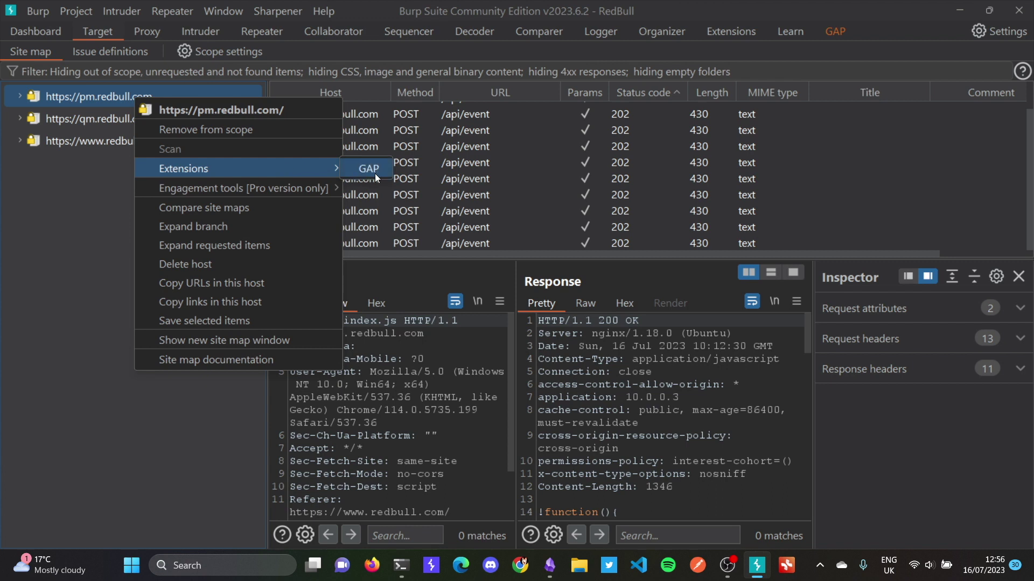
pyautogui.click(21, 96)
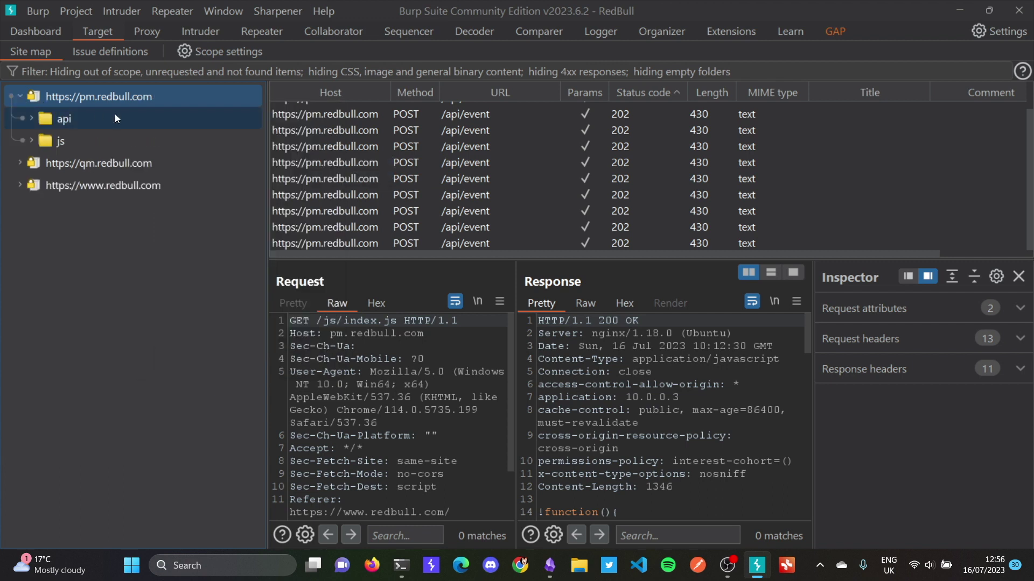
pyautogui.scroll(1, 706, 212)
pyautogui.scroll(-1, 703, 210)
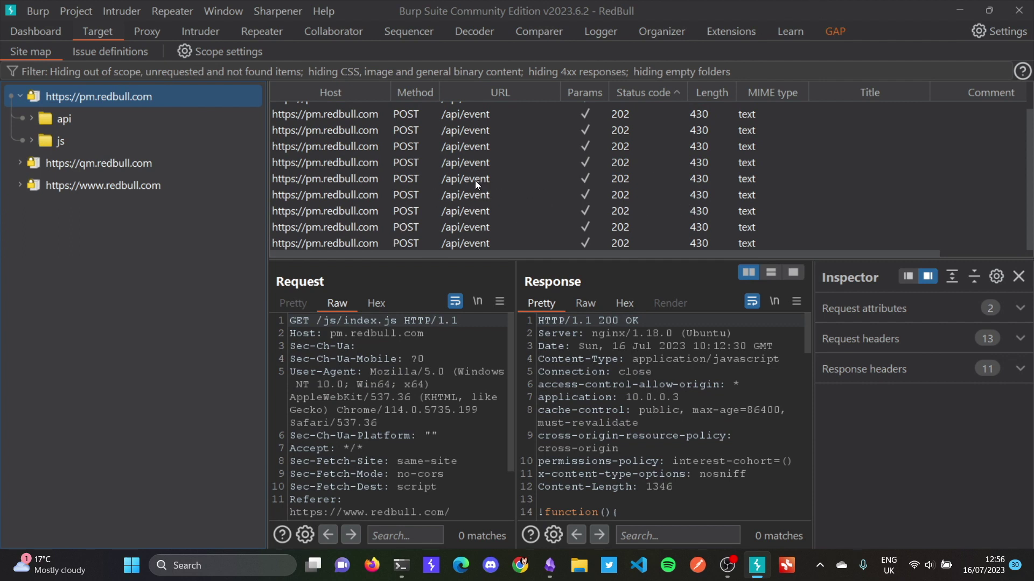
pyautogui.scroll(1, 457, 192)
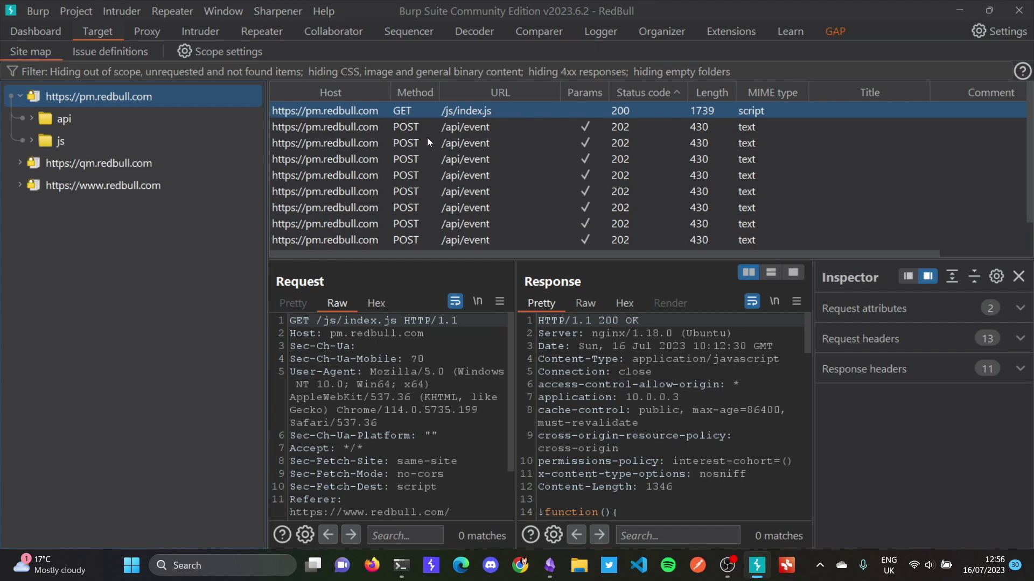
pyautogui.click(835, 31)
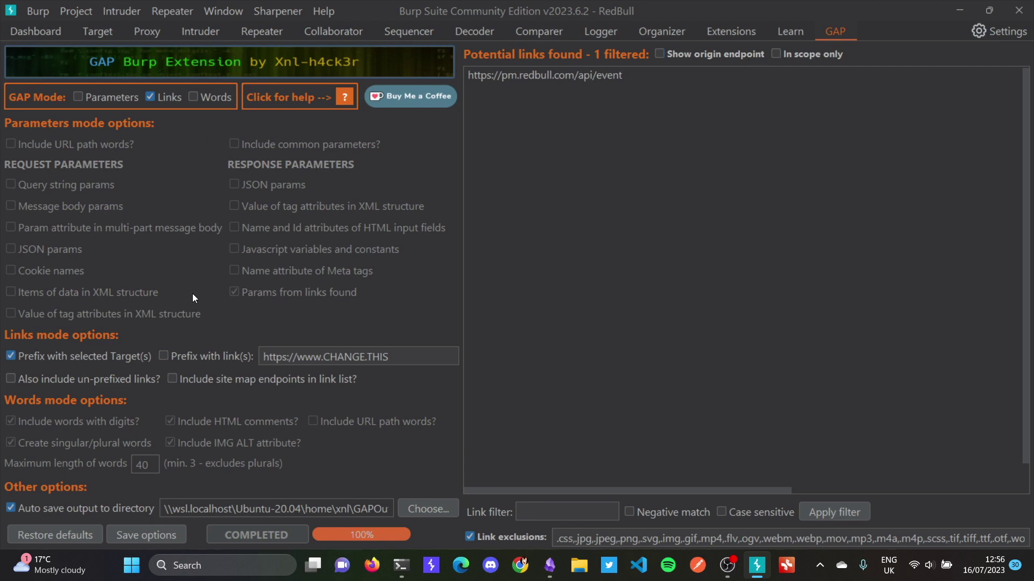
pyautogui.click(92, 31)
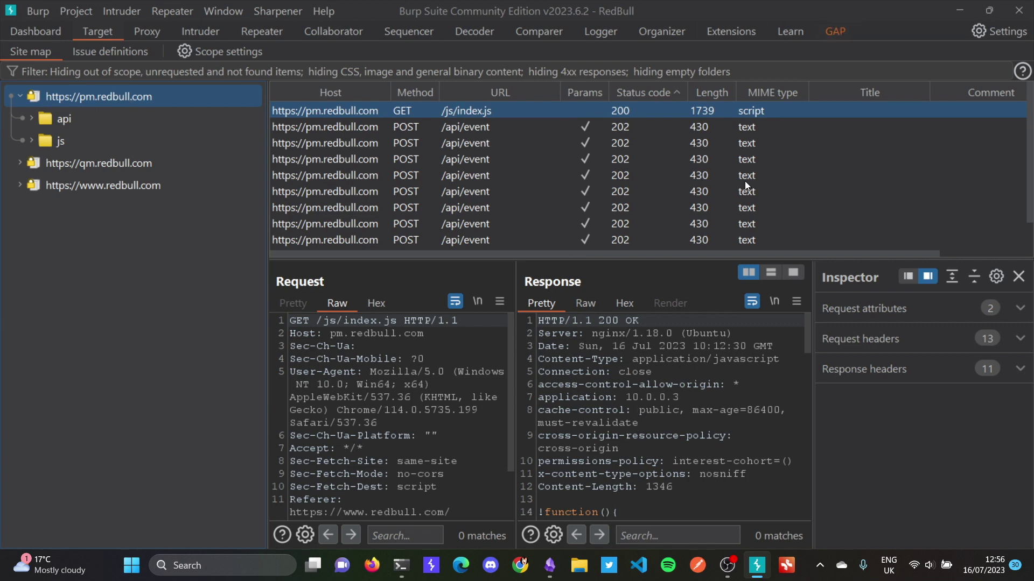
pyautogui.click(834, 34)
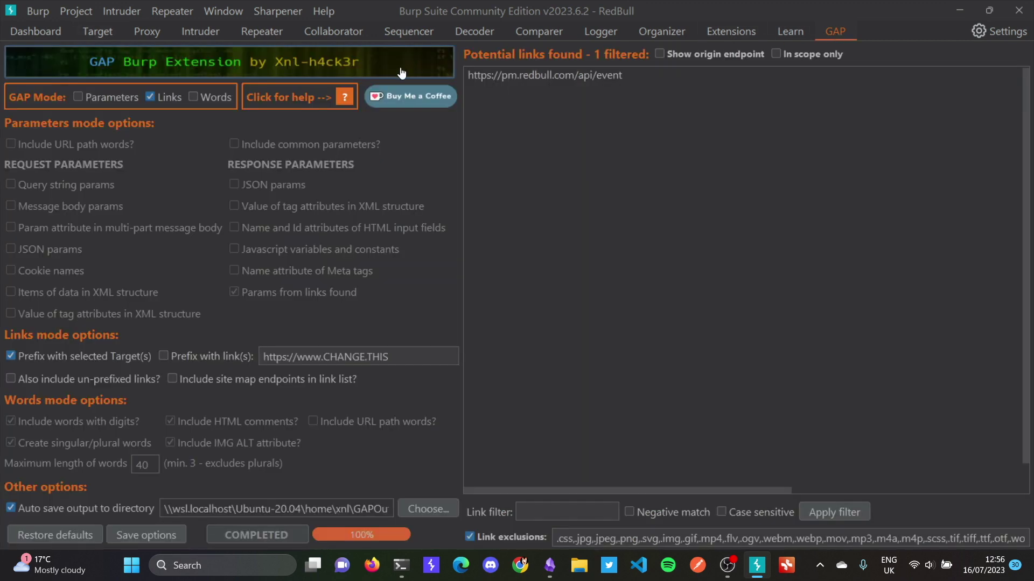
# Step: Run GAP on the pm, qm and www redbull.com hosts together and open the link results
pyautogui.click(103, 32)
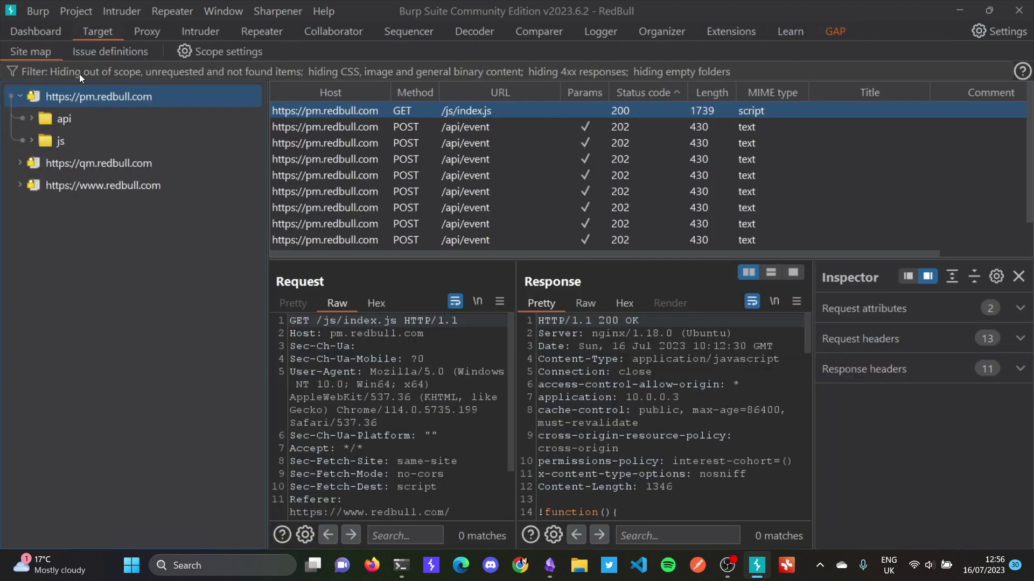
pyautogui.keyDown('shift'); pyautogui.click(93, 139); pyautogui.keyUp('shift')
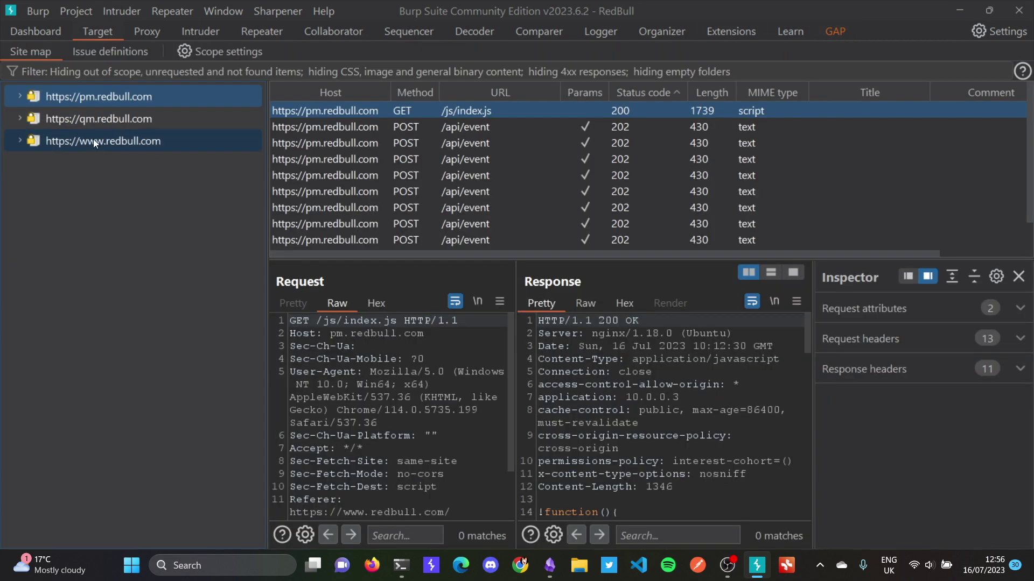
pyautogui.rightClick(109, 120)
pyautogui.moveTo(233, 206)
pyautogui.click(330, 208)
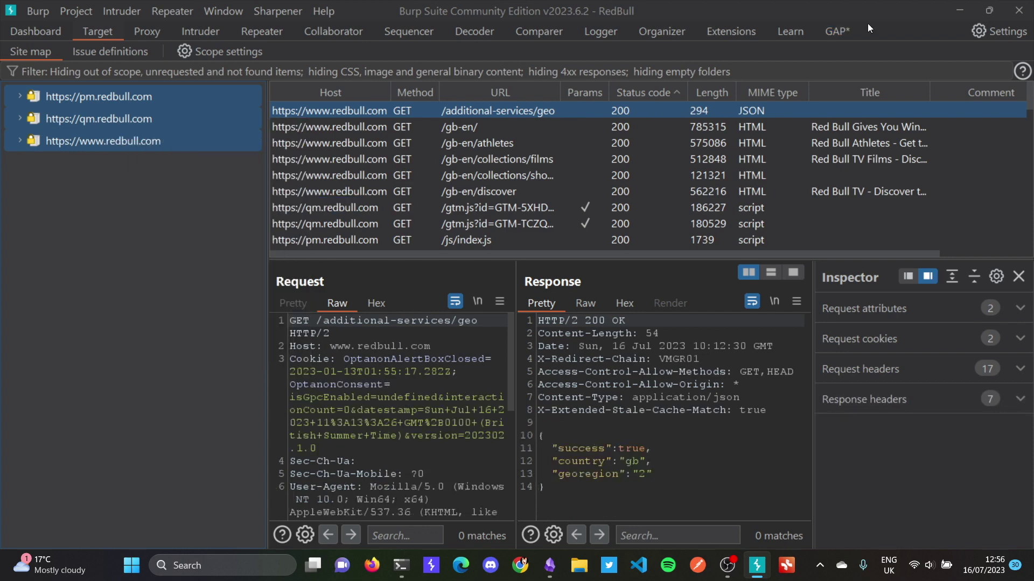
pyautogui.click(838, 32)
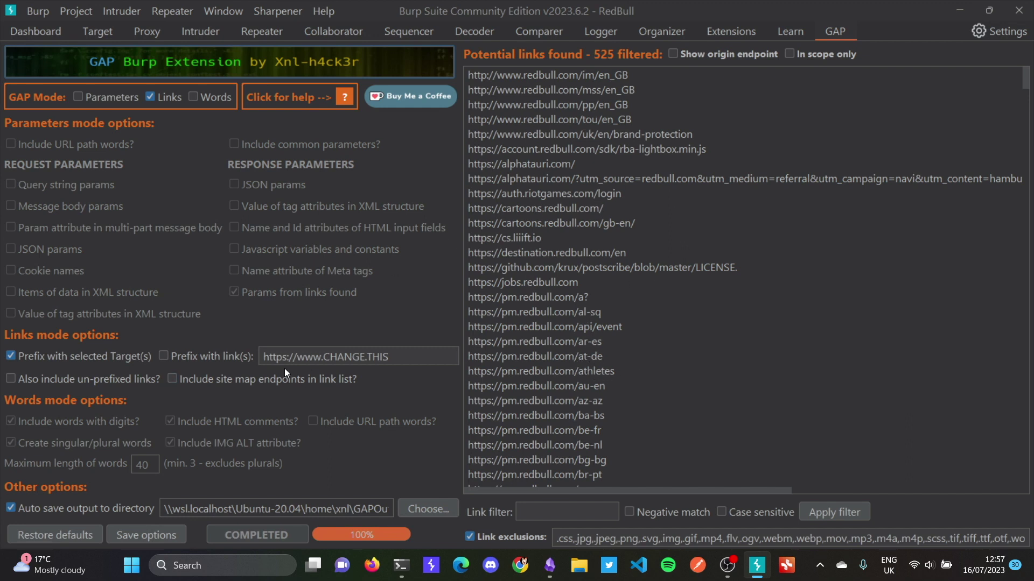
# Step: Compare the target-prefixed links with the three selected site map hosts, examining the pm.redbull.com and qm.redbull.com entries
pyautogui.click(100, 31)
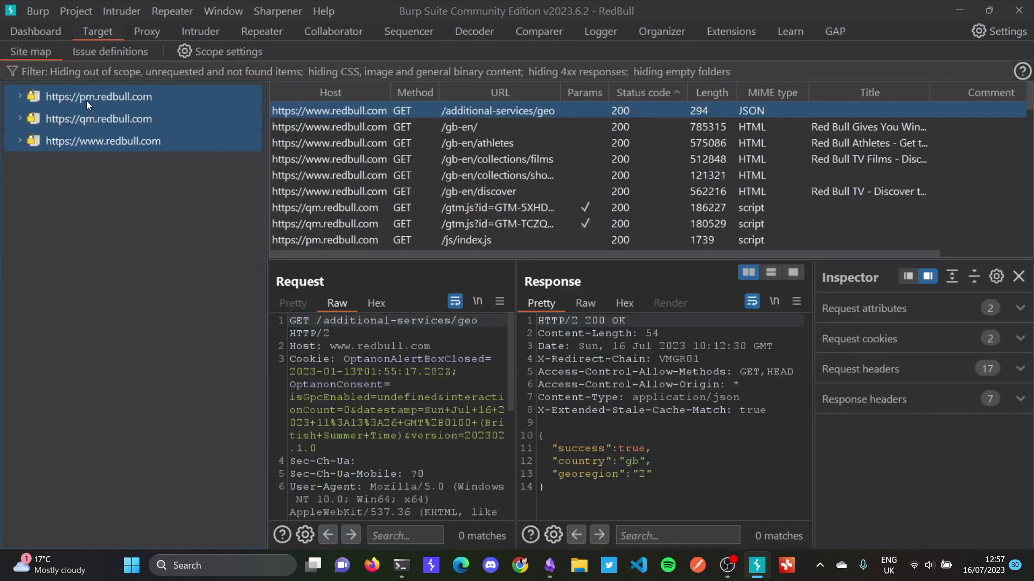
pyautogui.click(835, 31)
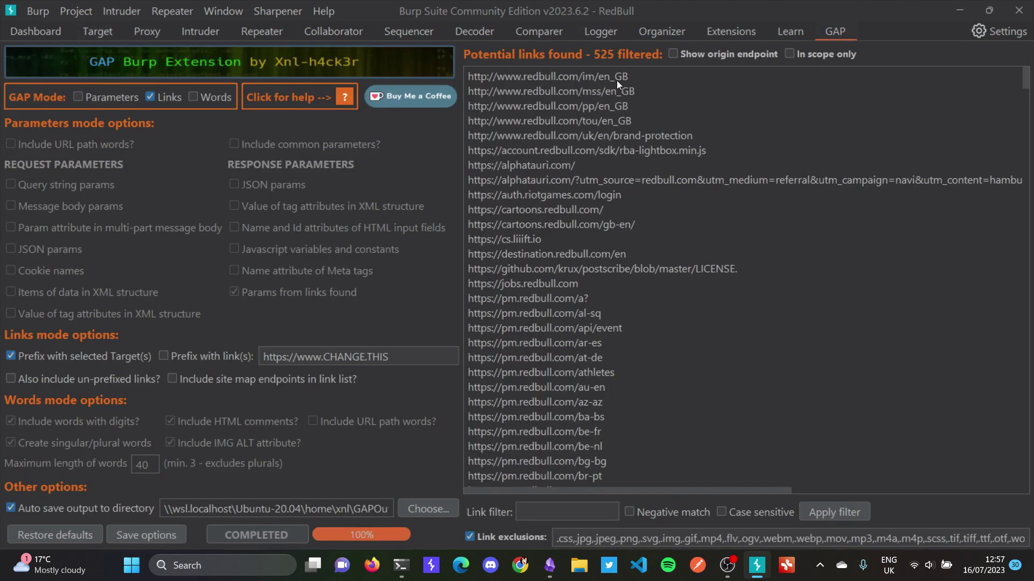
pyautogui.moveTo(599, 76); pyautogui.dragTo(616, 77)
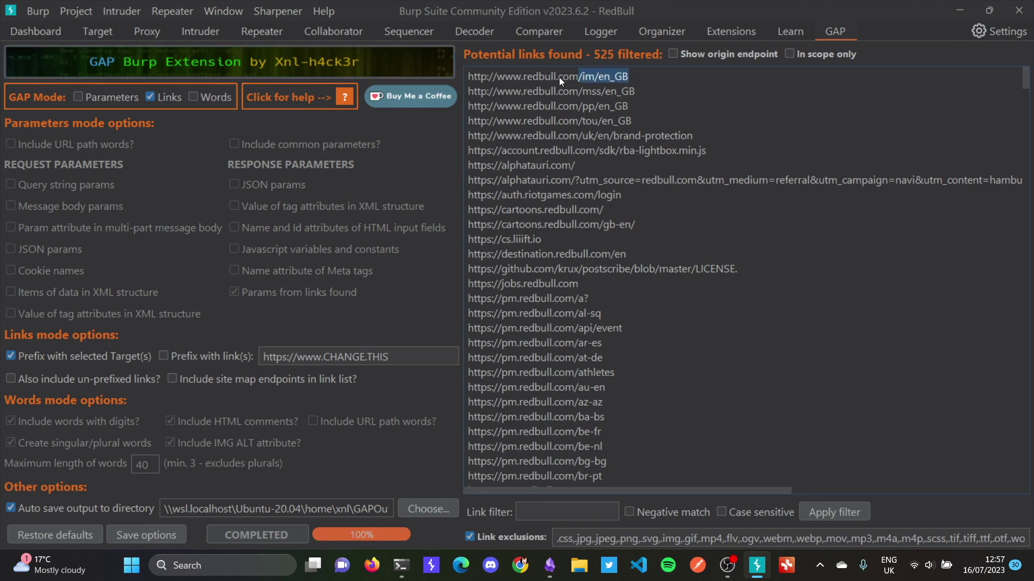
pyautogui.scroll(-20, 556, 329)
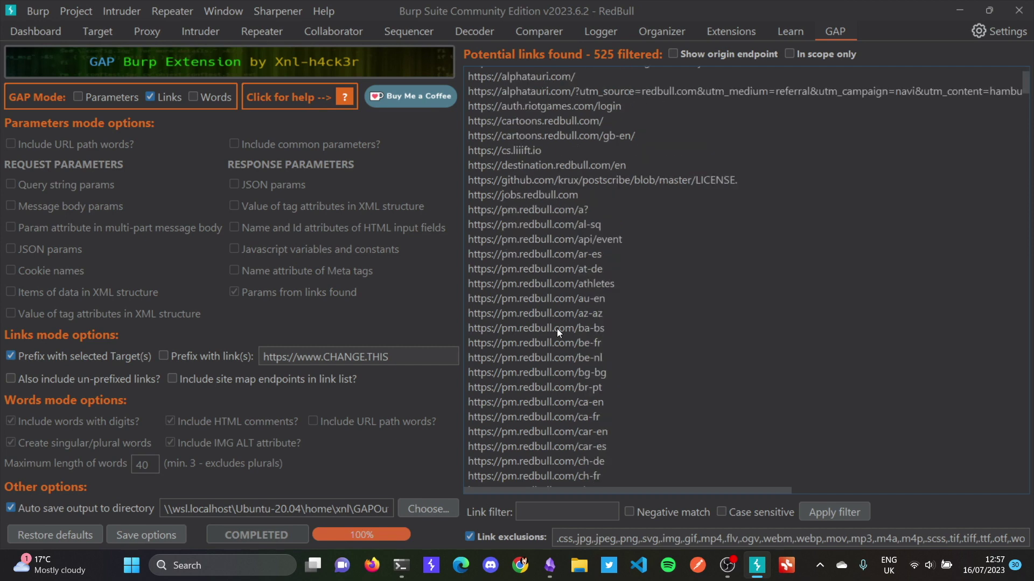
pyautogui.scroll(-20, 546, 327)
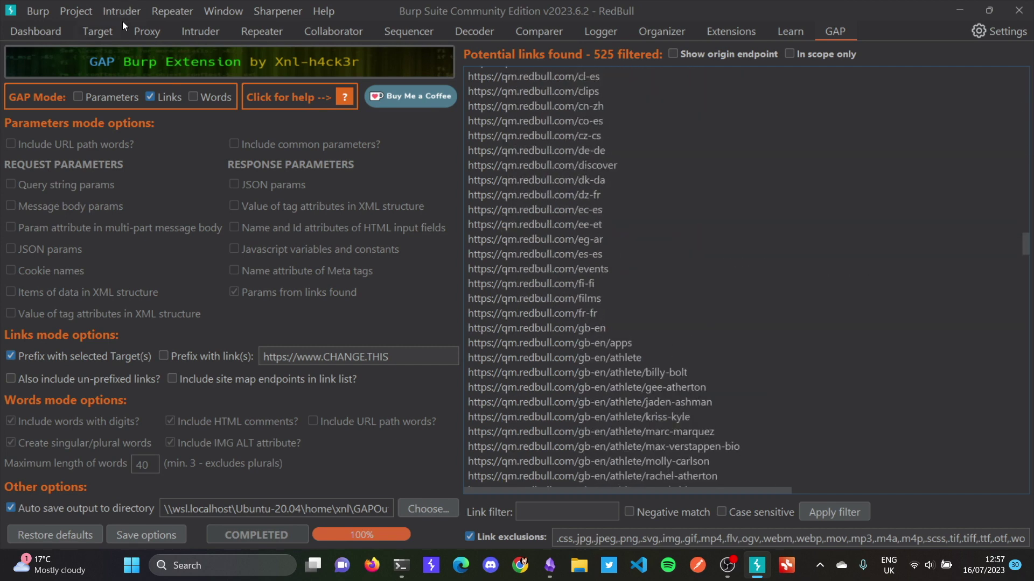
pyautogui.click(97, 32)
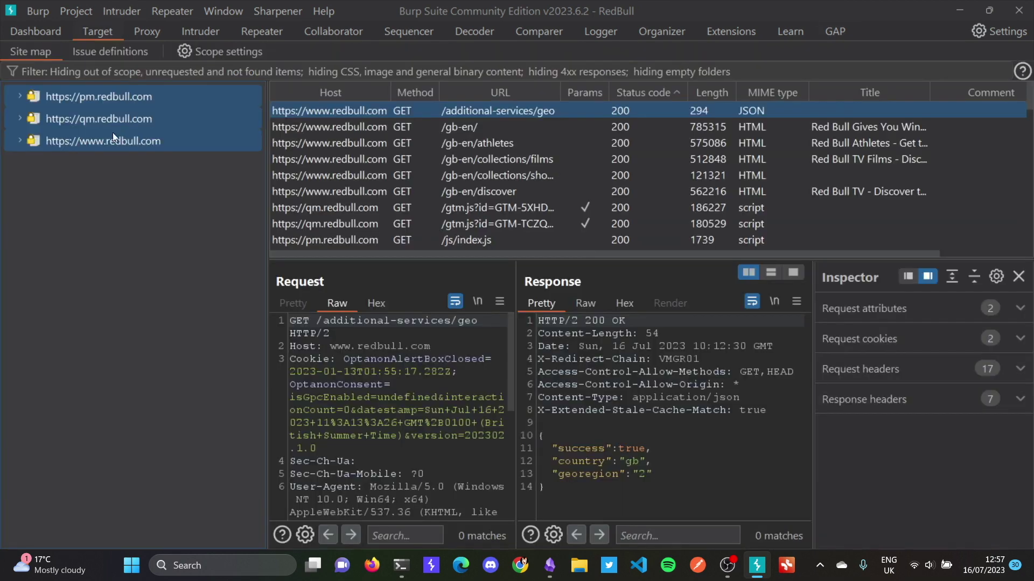
pyautogui.click(834, 37)
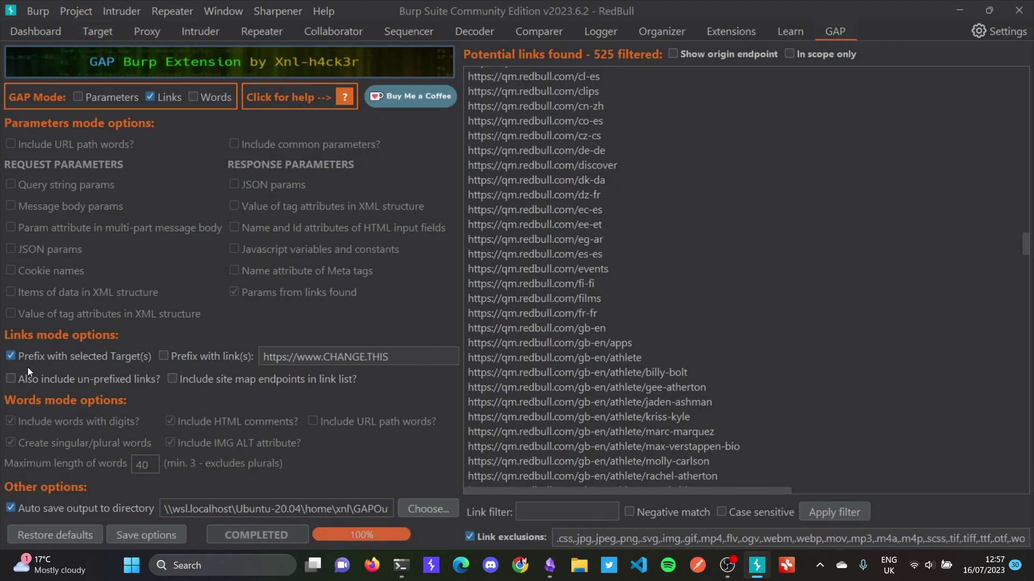
# Step: Switch link prefixing from the selected targets to the custom link redbull.com, rerun GAP on the three hosts and review the links
pyautogui.click(18, 356)
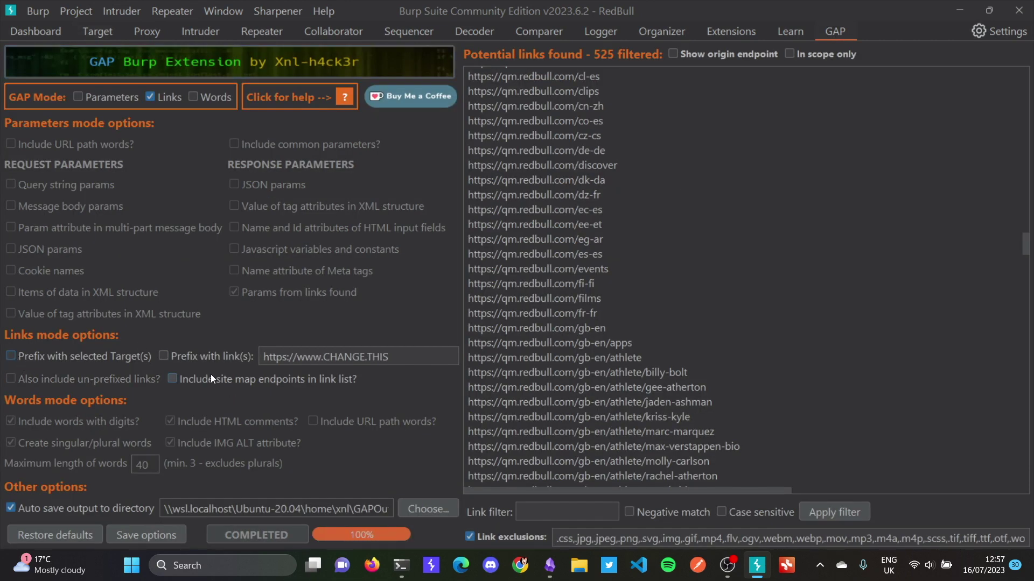
pyautogui.click(164, 356)
pyautogui.moveTo(404, 358); pyautogui.dragTo(263, 357)
pyautogui.write('redbull.com')
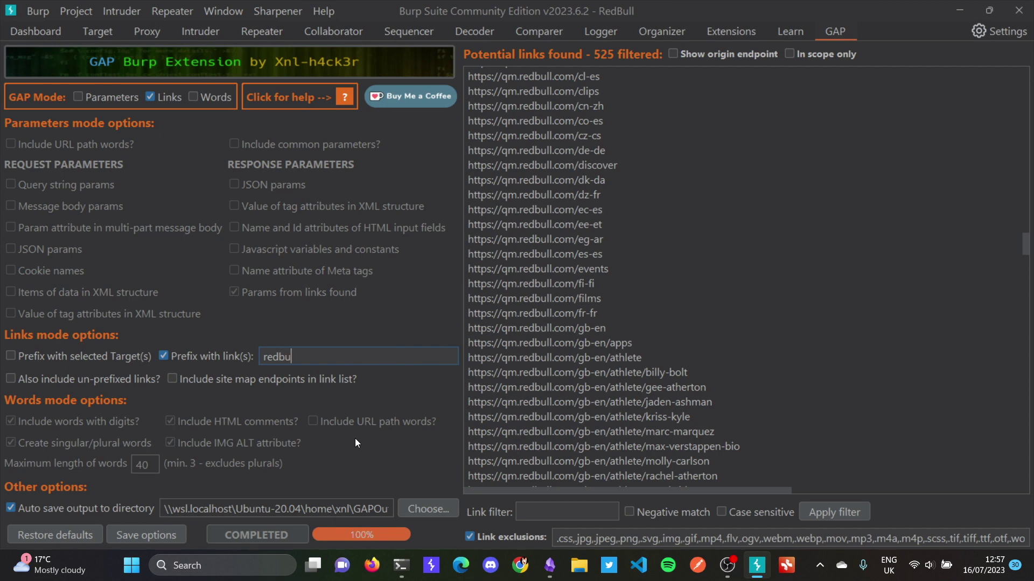
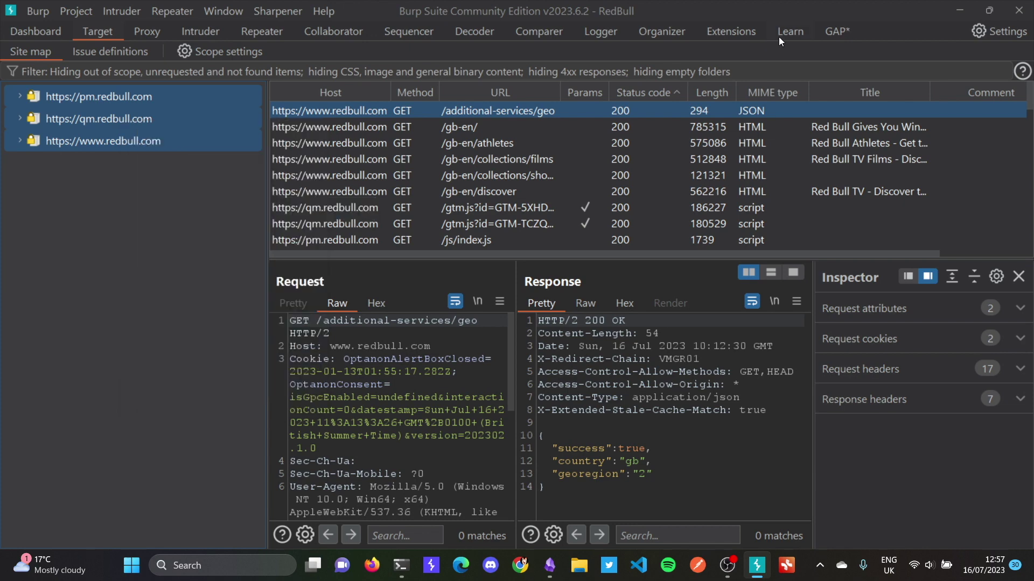
pyautogui.click(835, 34)
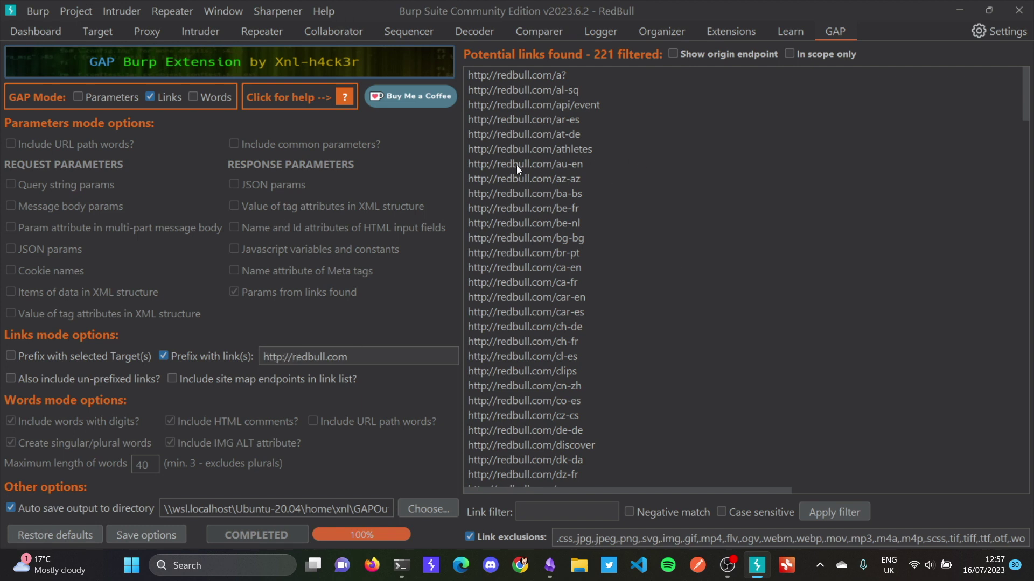
pyautogui.moveTo(1024, 110)
pyautogui.mouseDown()
pyautogui.moveTo(1003, 453)
pyautogui.moveTo(1027, 97)
pyautogui.mouseUp()
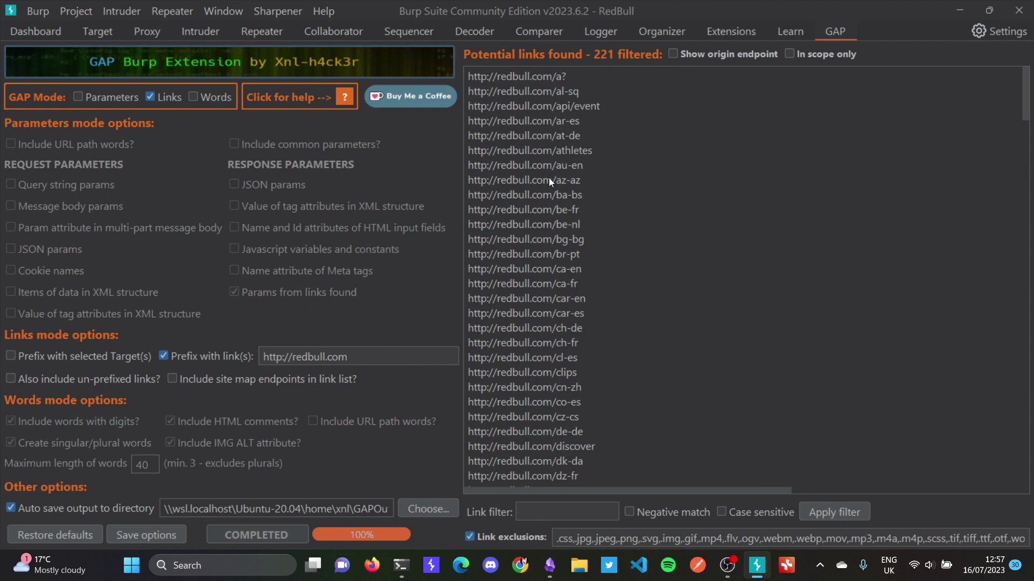
# Step: Add rednull.co.uk as a second, semicolon-separated link prefix and rerun GAP on the redbull.com hosts
pyautogui.click(380, 358)
pyautogui.write(';')
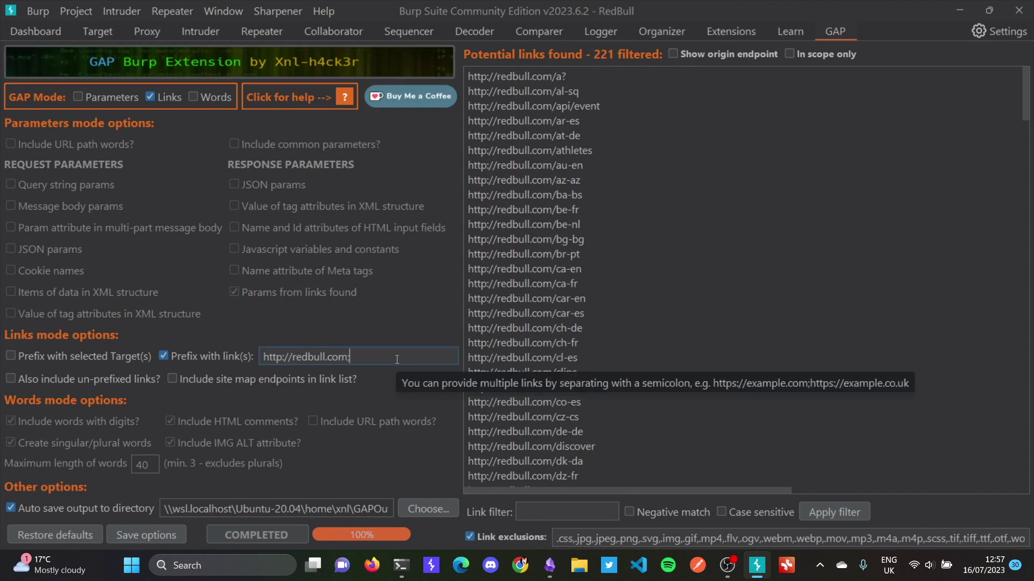
pyautogui.write('red')
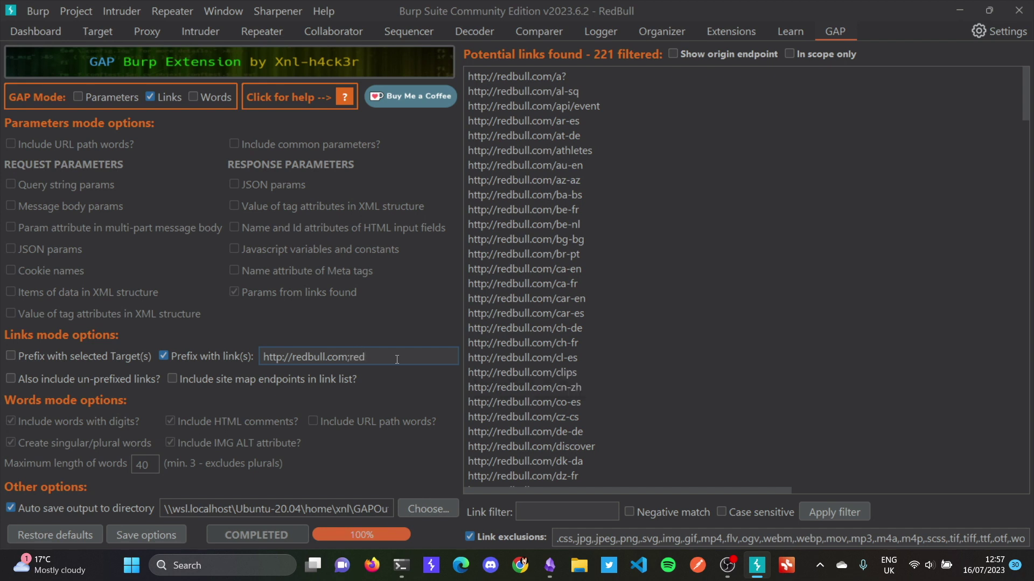
pyautogui.write('null.co.uk')
pyautogui.click(45, 29)
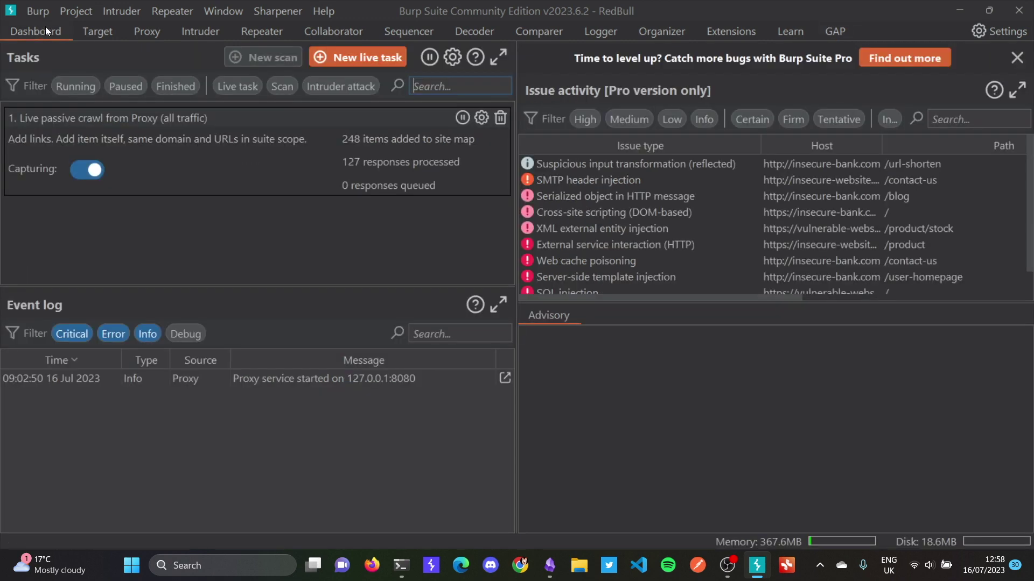
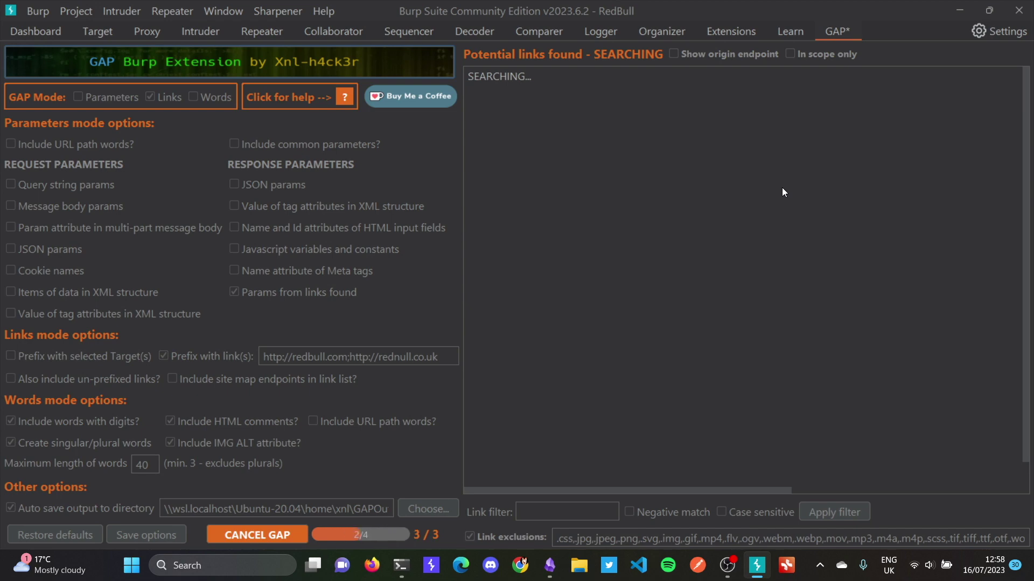
# Step: Review the link results for the redbull.com and rednull.co.uk prefixes and compare them with the semicolon-separated prefix entries
pyautogui.scroll(-5, 560, 231)
pyautogui.scroll(-20, 560, 226)
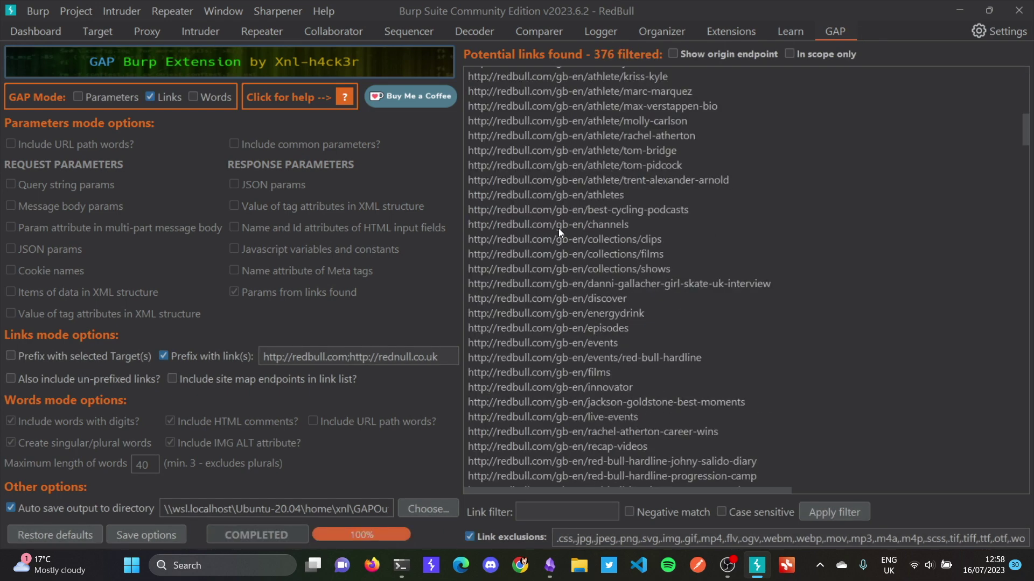
pyautogui.scroll(-6, 560, 224)
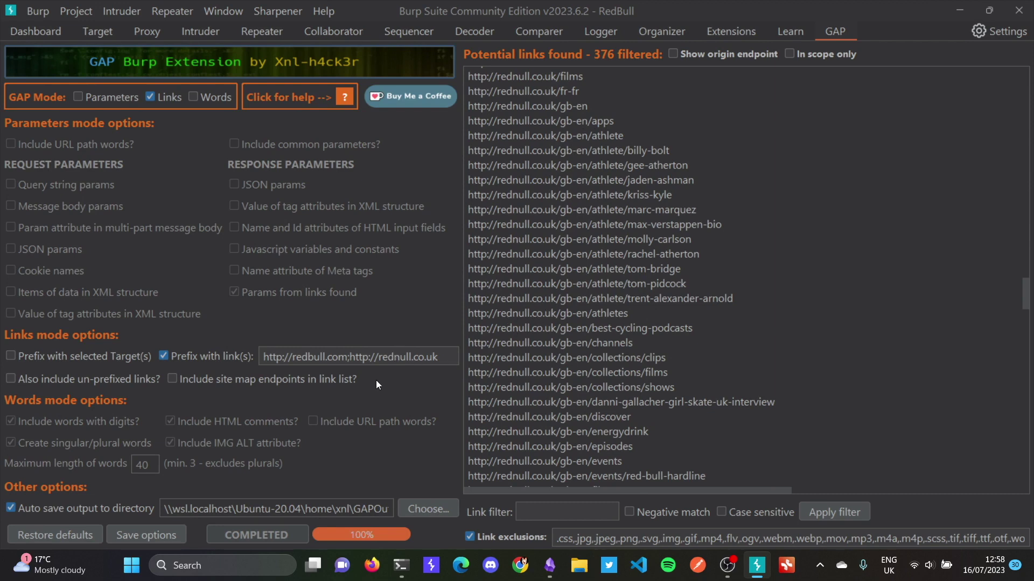
pyautogui.moveTo(440, 358); pyautogui.dragTo(350, 358)
pyautogui.scroll(-6, 560, 323)
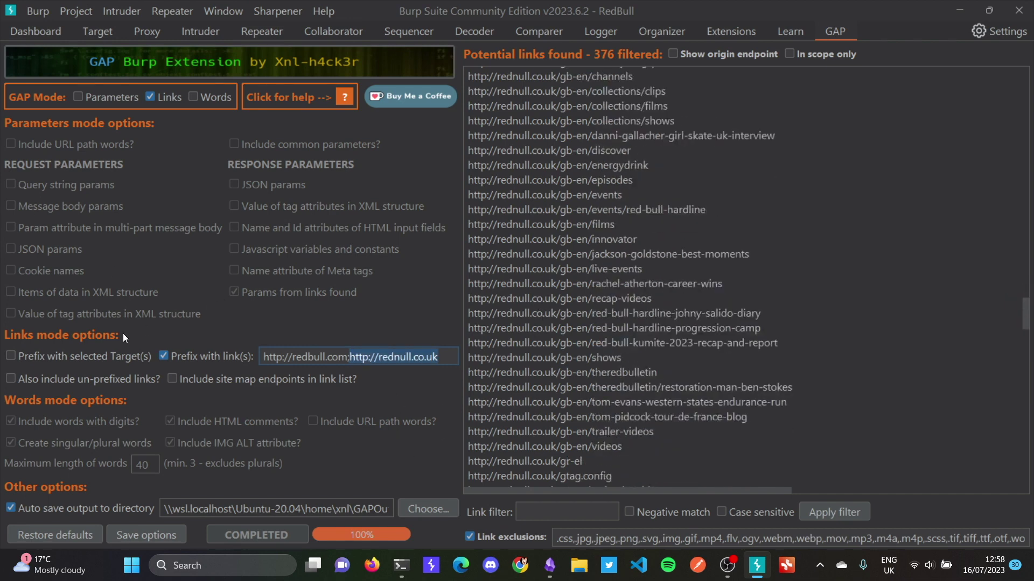
# Step: Switch prefixing from custom links to the selected targets, also include un-prefixed links, and rerun GAP on the three redbull.com hosts
pyautogui.click(164, 356)
pyautogui.click(21, 351)
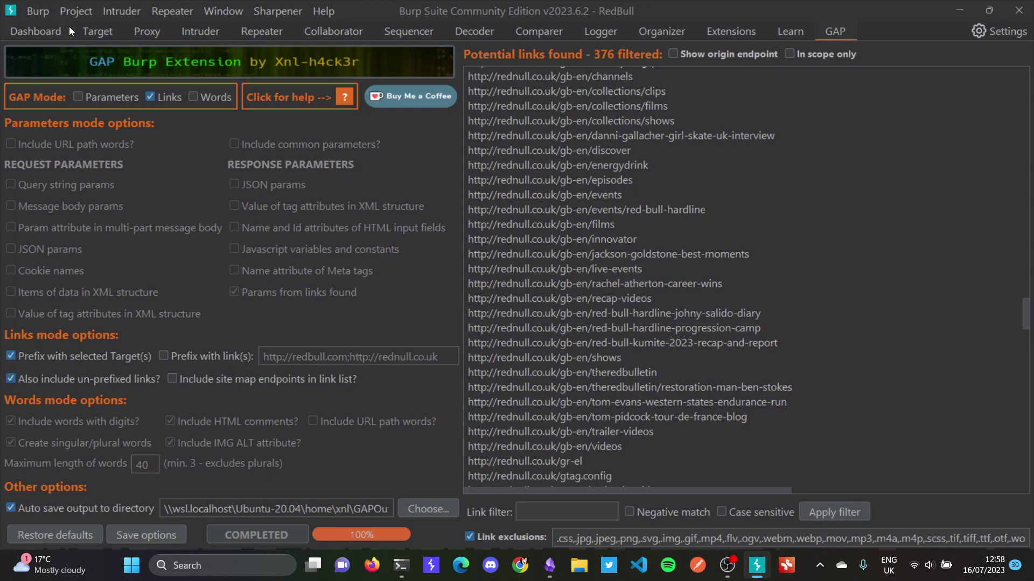
pyautogui.click(98, 31)
pyautogui.rightClick(110, 119)
pyautogui.moveTo(215, 207)
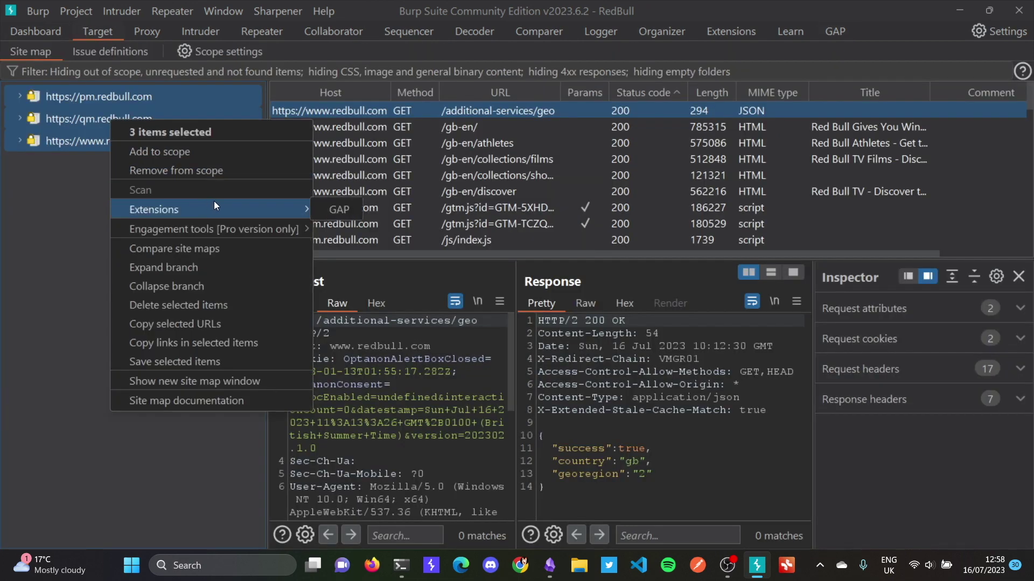
pyautogui.click(334, 212)
pyautogui.click(835, 31)
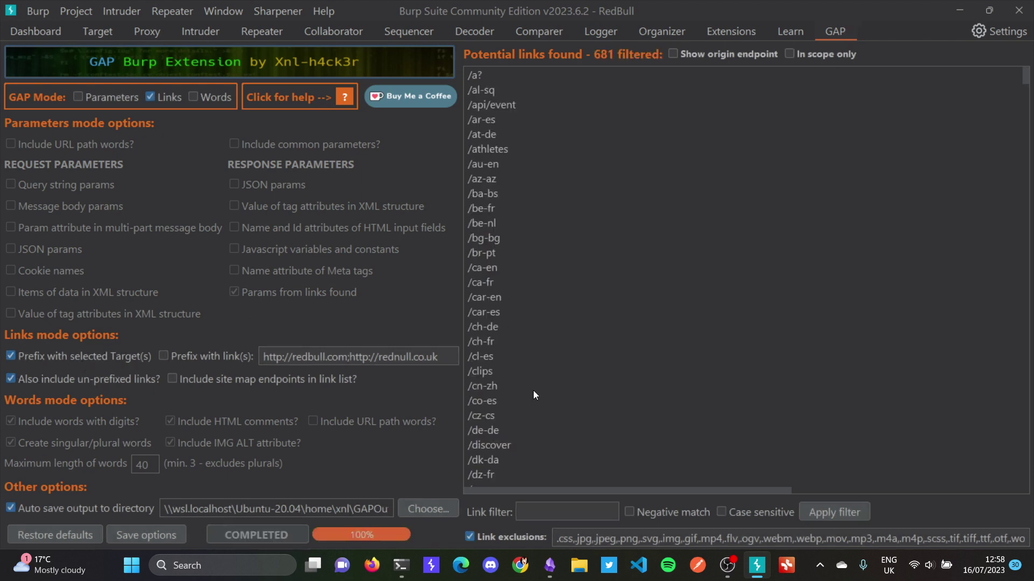
# Step: Examine the link list for un-prefixed paths alongside their qm.redbull.com target-prefixed versions
pyautogui.scroll(-20, 518, 310)
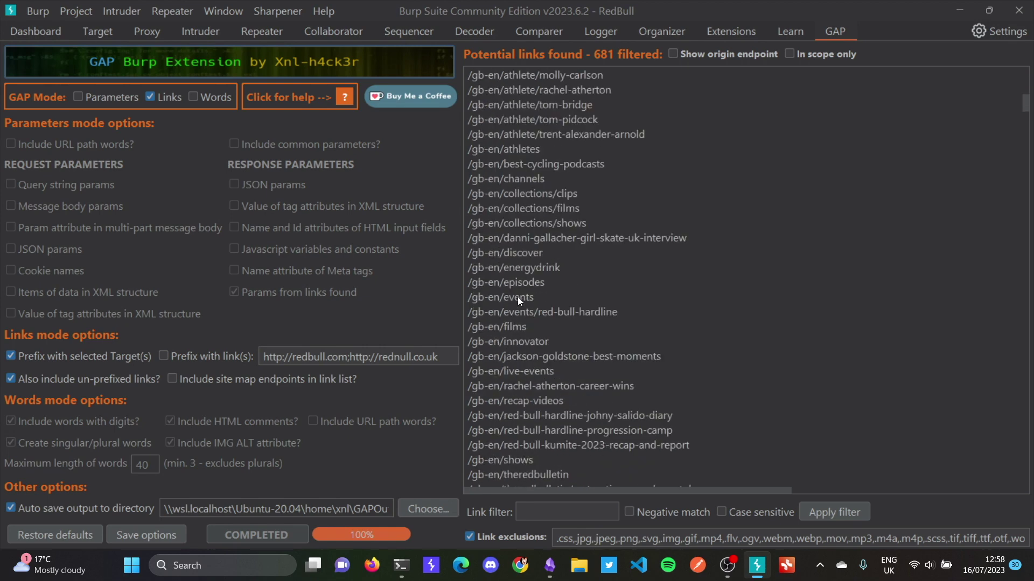
pyautogui.scroll(-7, 518, 299)
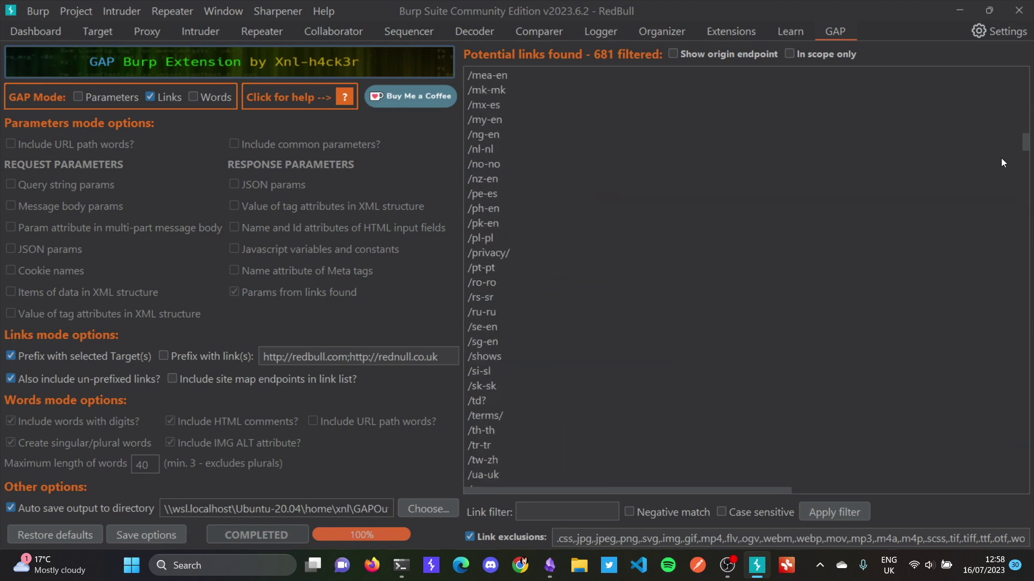
pyautogui.moveTo(1025, 141); pyautogui.dragTo(1007, 272)
pyautogui.scroll(-9, 618, 237)
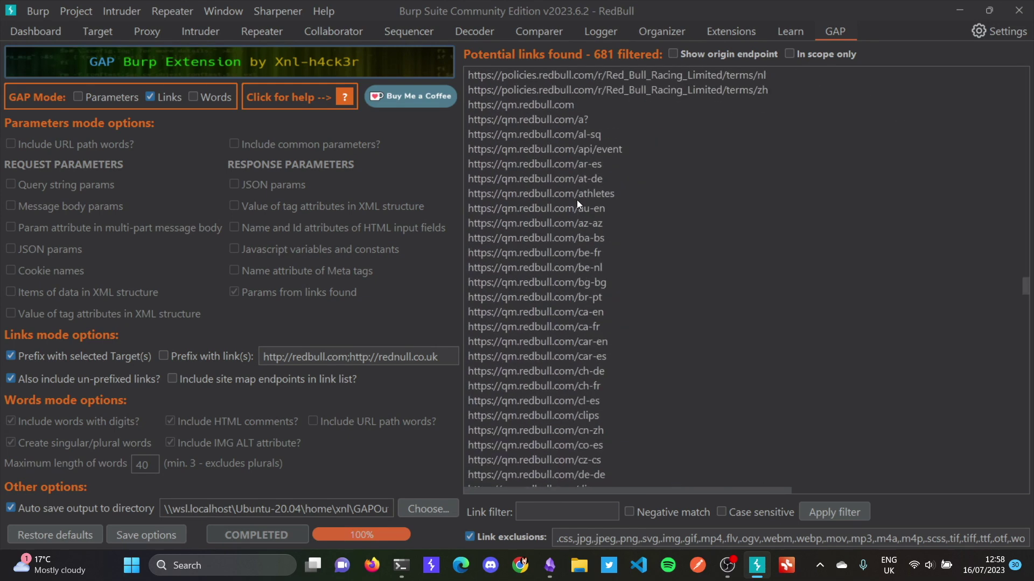
pyautogui.moveTo(1021, 290); pyautogui.dragTo(1022, 95)
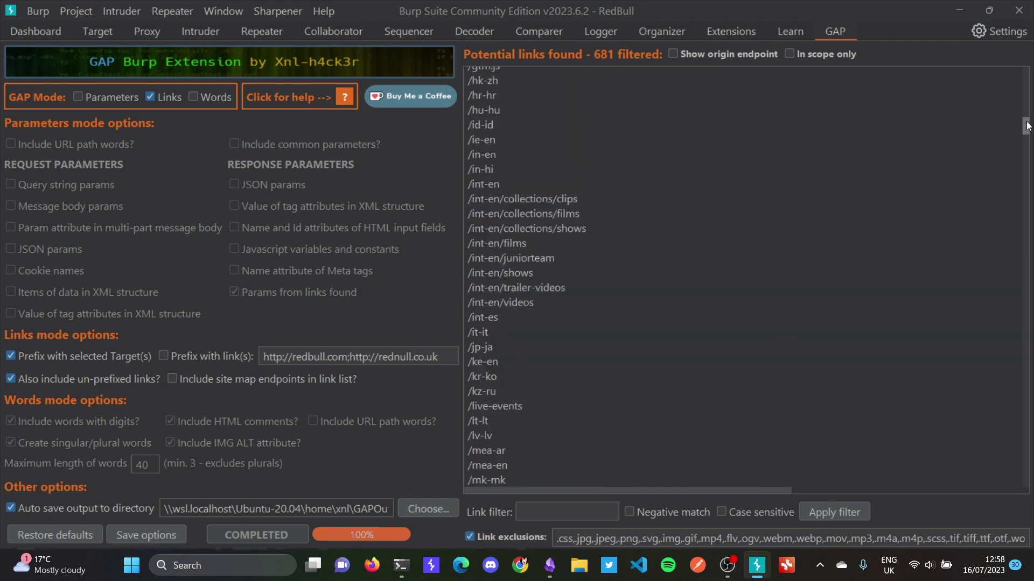
pyautogui.scroll(-9, 578, 242)
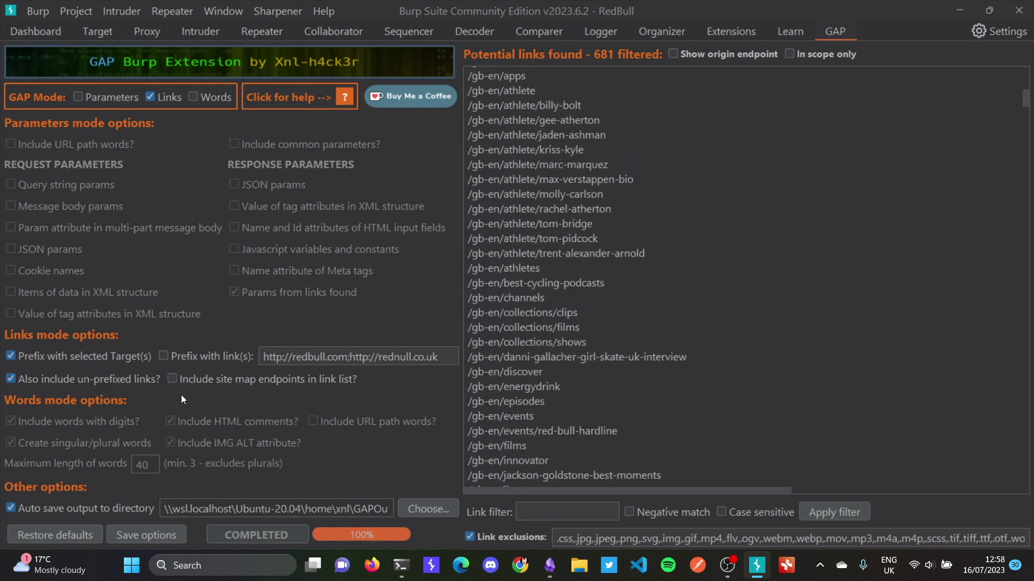
# Step: Turn off prefixing with selected targets and run GAP on the pm.redbull.com host alone
pyautogui.click(13, 355)
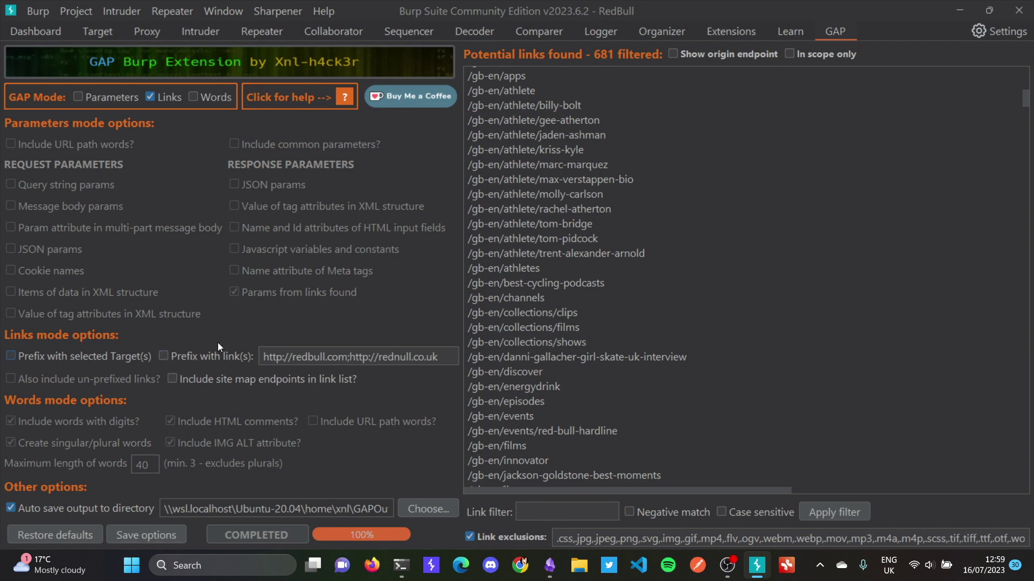
pyautogui.click(95, 32)
pyautogui.click(88, 97)
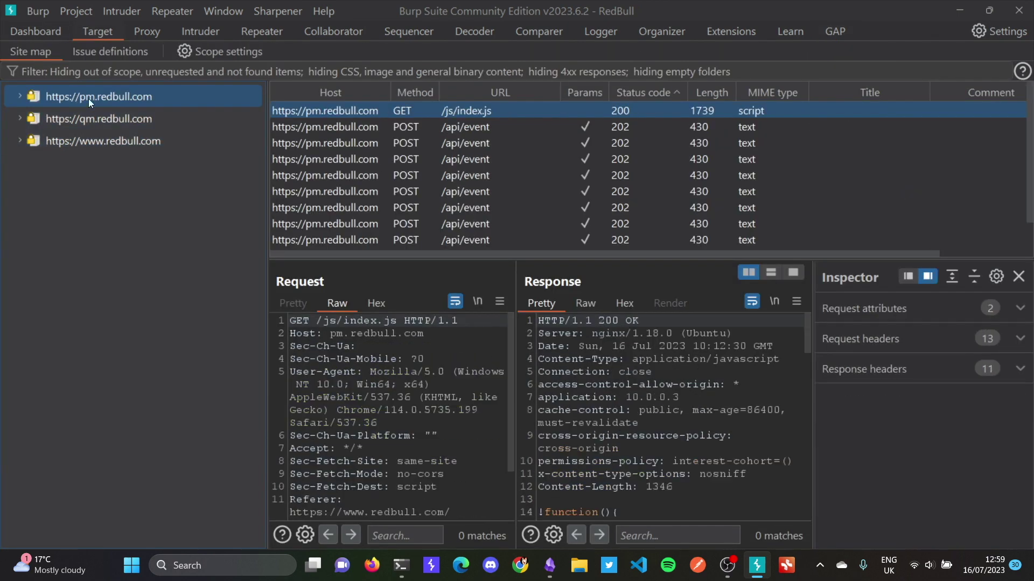
pyautogui.click(827, 31)
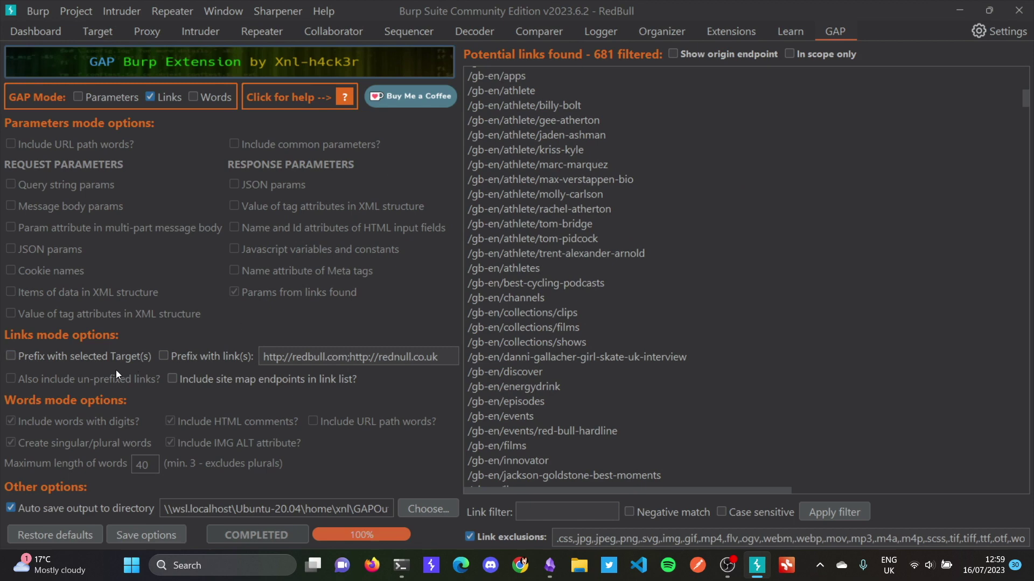
pyautogui.click(101, 34)
pyautogui.rightClick(112, 102)
pyautogui.moveTo(236, 179)
pyautogui.click(358, 176)
pyautogui.click(832, 32)
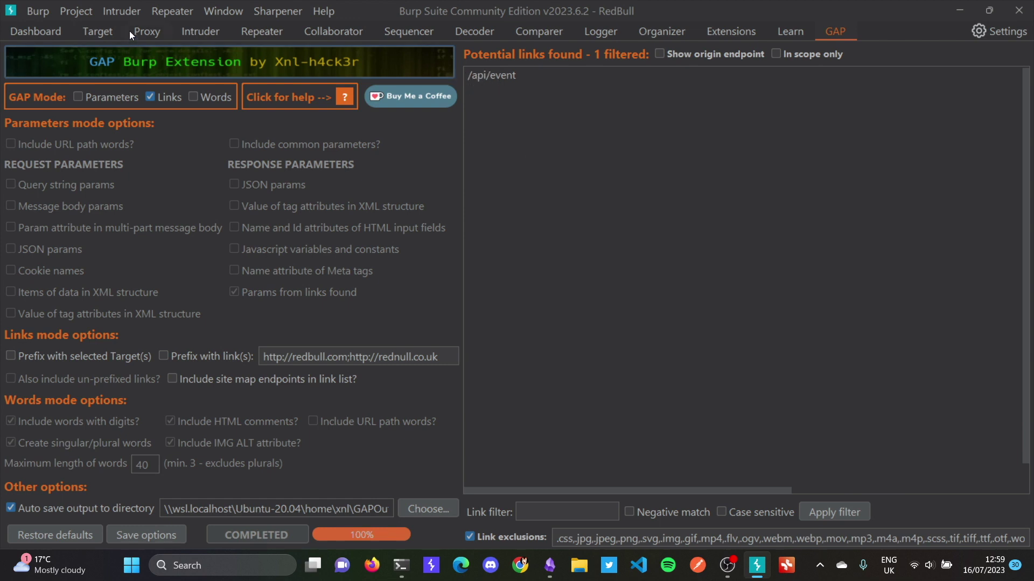
# Step: Include site map endpoints in the link list, rerun GAP on pm.redbull.com and compare the added links with its site map entries
pyautogui.click(172, 379)
pyautogui.click(97, 31)
pyautogui.rightClick(113, 100)
pyautogui.moveTo(232, 169)
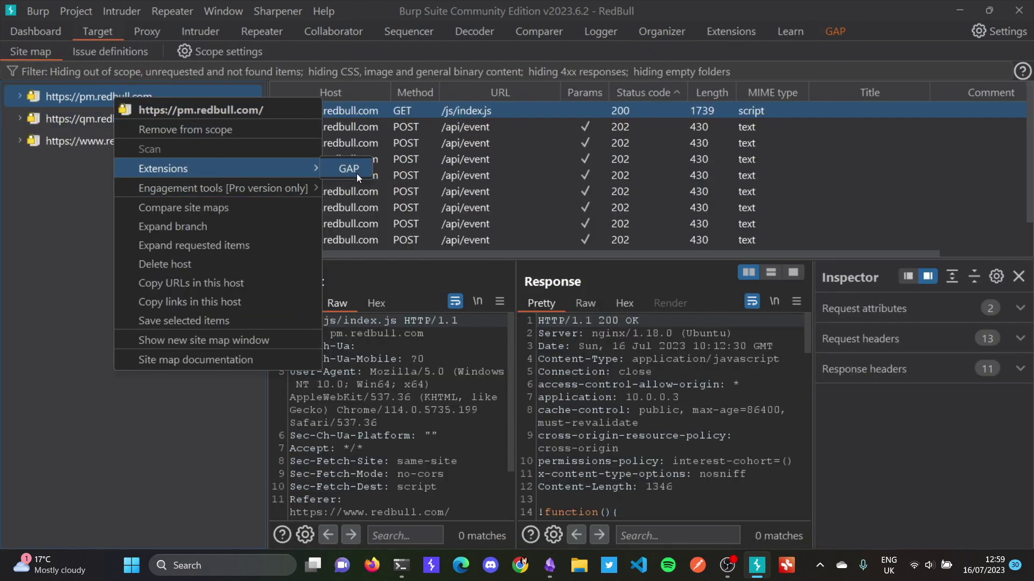
pyautogui.click(356, 173)
pyautogui.click(835, 31)
pyautogui.moveTo(635, 108); pyautogui.dragTo(554, 108)
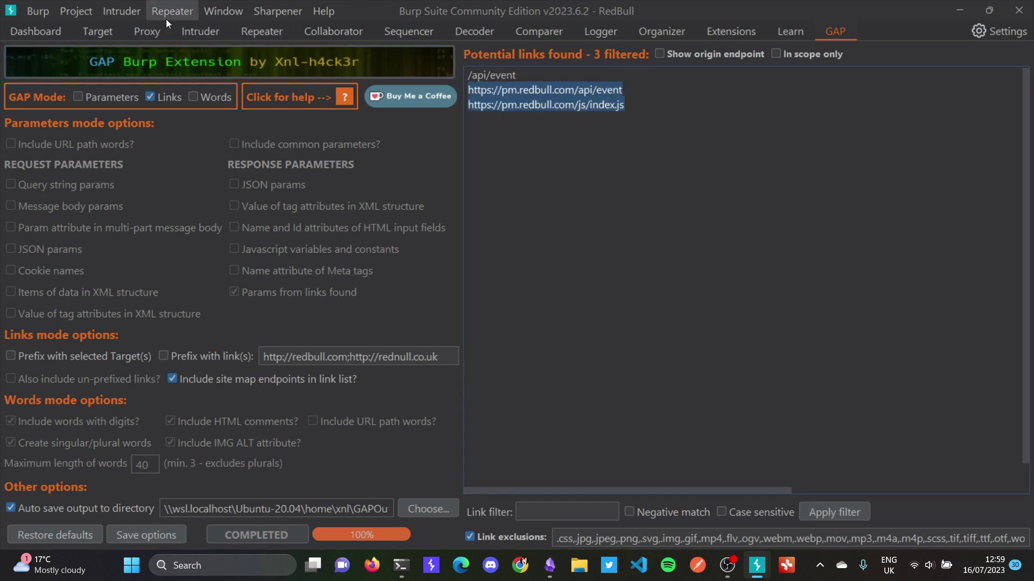
pyautogui.click(115, 34)
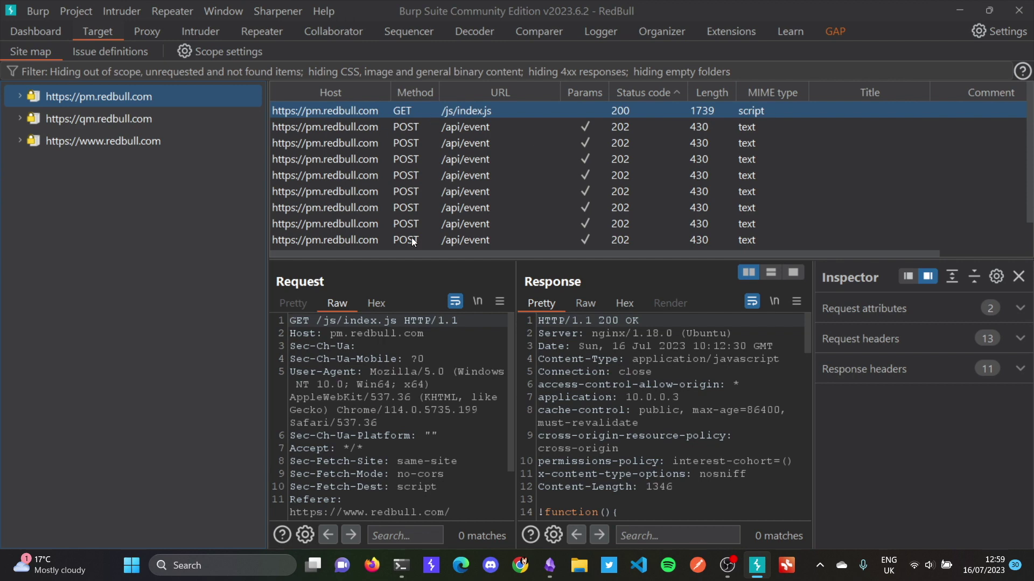
# Step: Exclude site map endpoints from the link list again and rerun GAP on the pm, qm and www redbull.com hosts
pyautogui.click(833, 32)
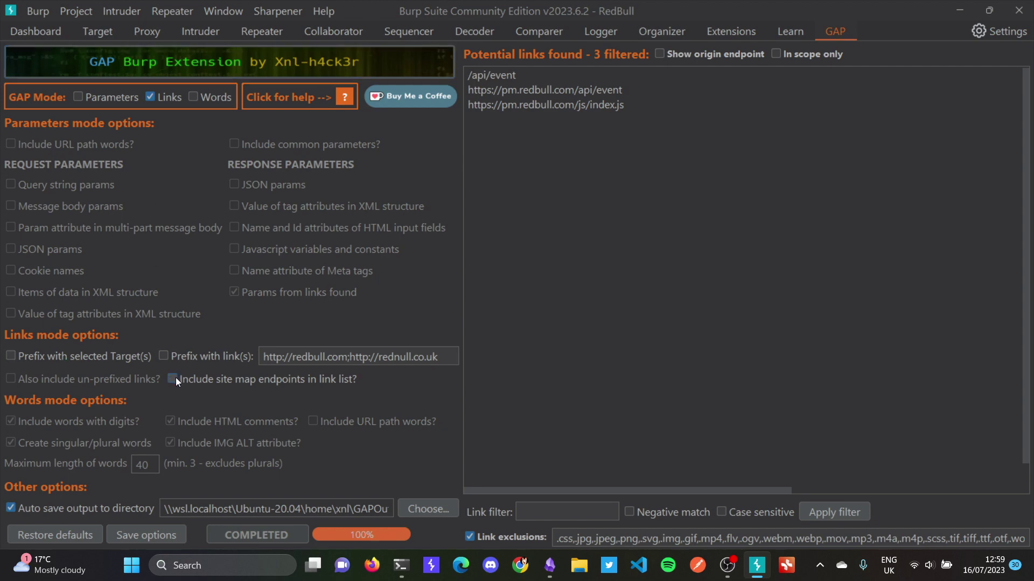
pyautogui.click(100, 33)
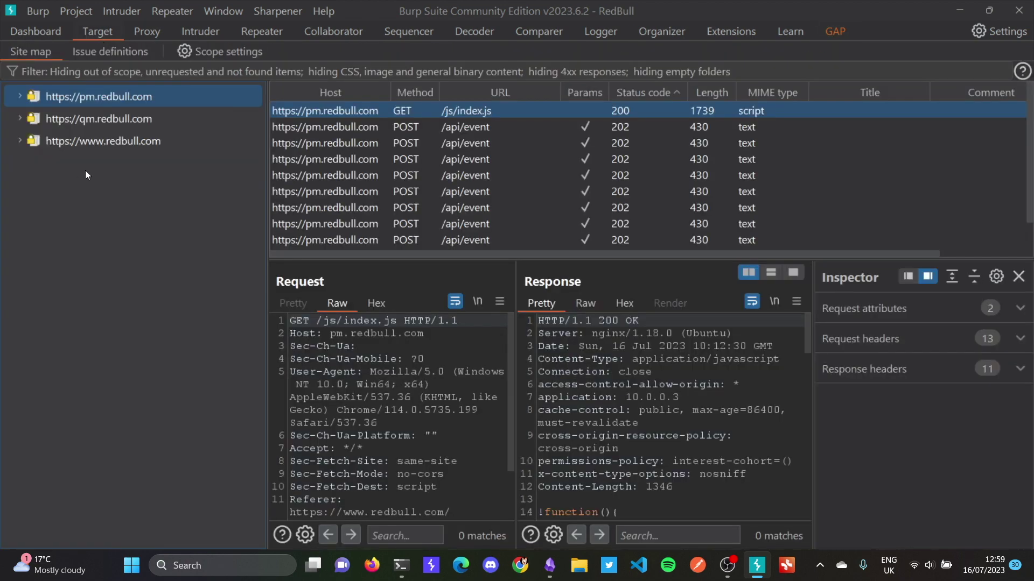
pyautogui.keyDown('shift'); pyautogui.click(121, 144); pyautogui.keyUp('shift')
pyautogui.rightClick(121, 143)
pyautogui.moveTo(253, 215)
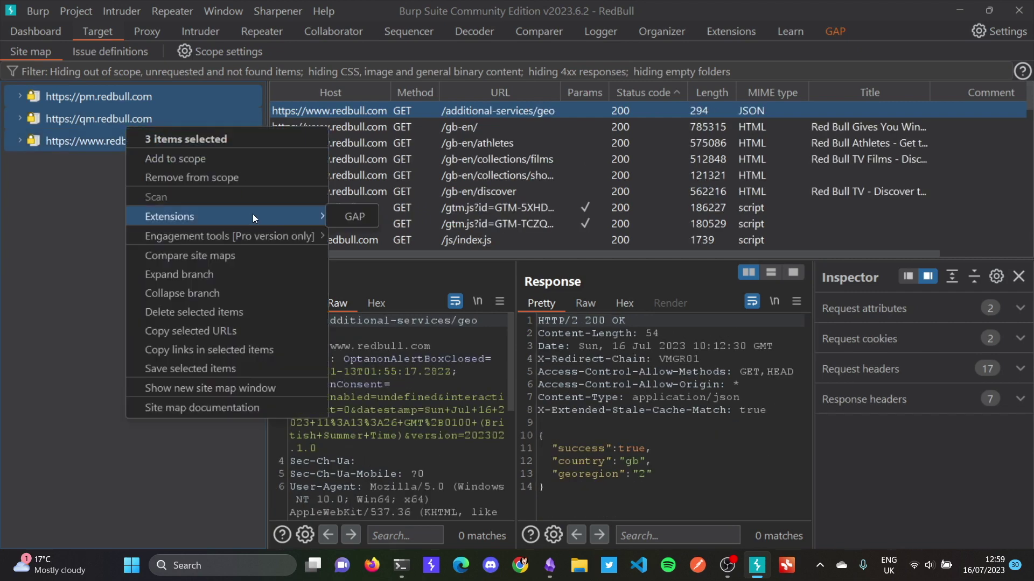
pyautogui.click(353, 217)
pyautogui.click(837, 32)
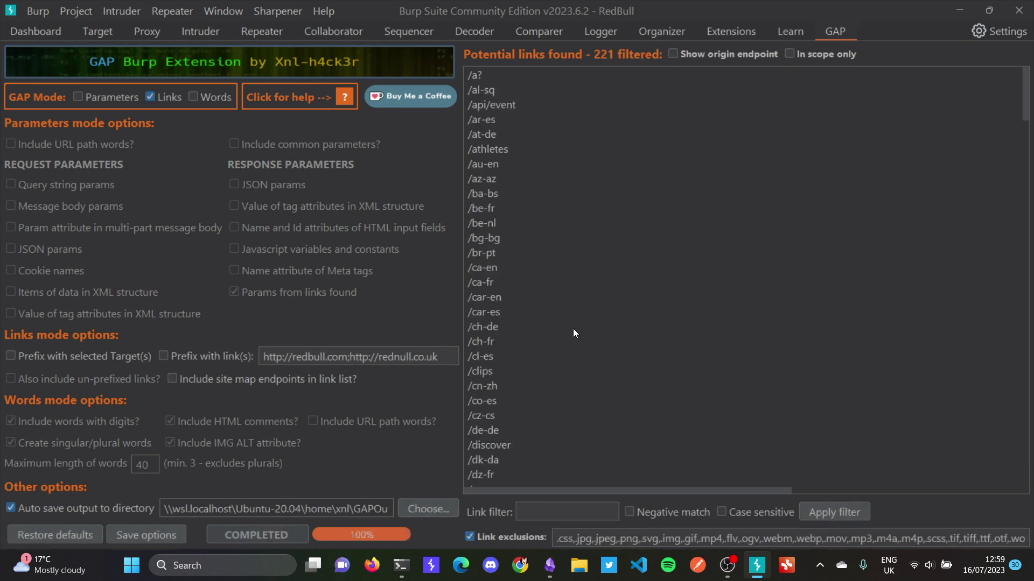
# Step: Copy alphatauri.com from a found link and filter the link list by it
pyautogui.scroll(-20, 573, 331)
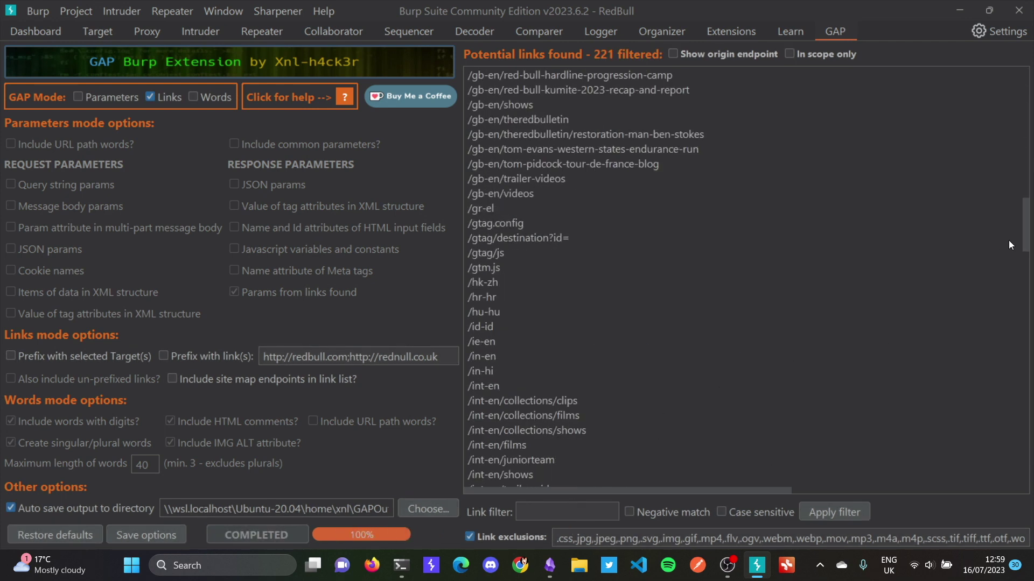
pyautogui.scroll(-20, 1002, 244)
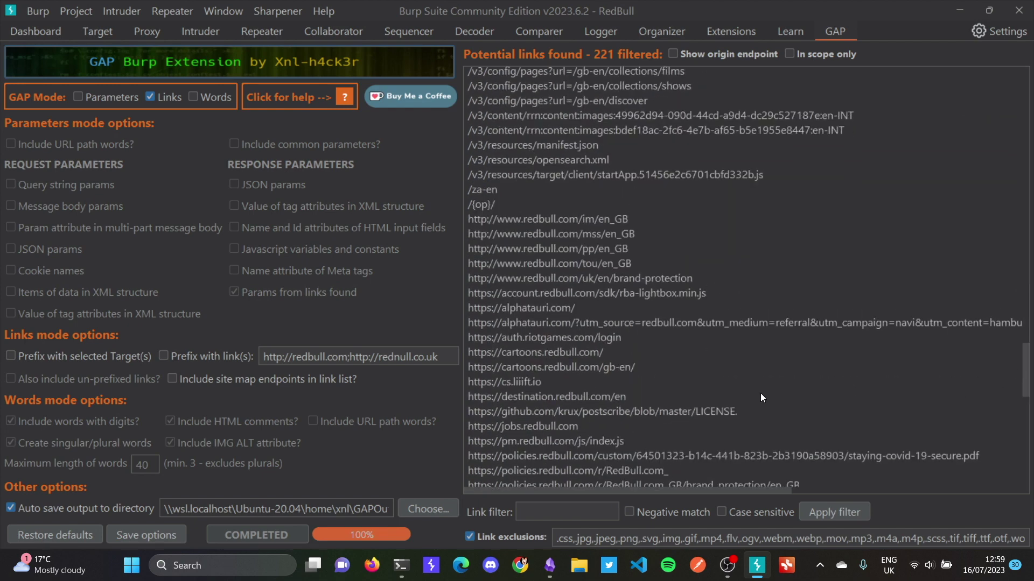
pyautogui.doubleClick(521, 322)
pyautogui.hotkey('ctrl', 'c')
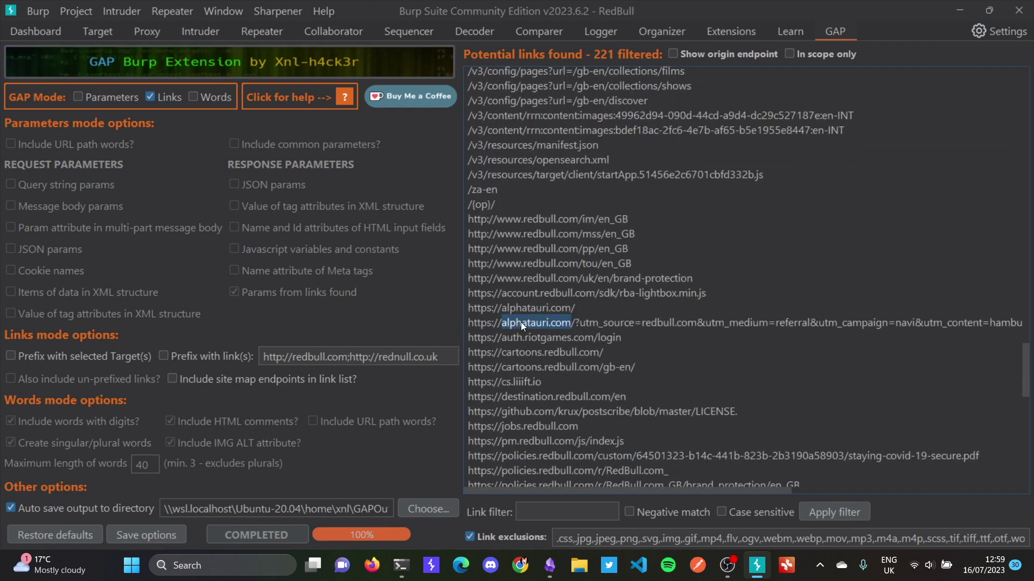
pyautogui.click(566, 512)
pyautogui.hotkey('ctrl', 'v')
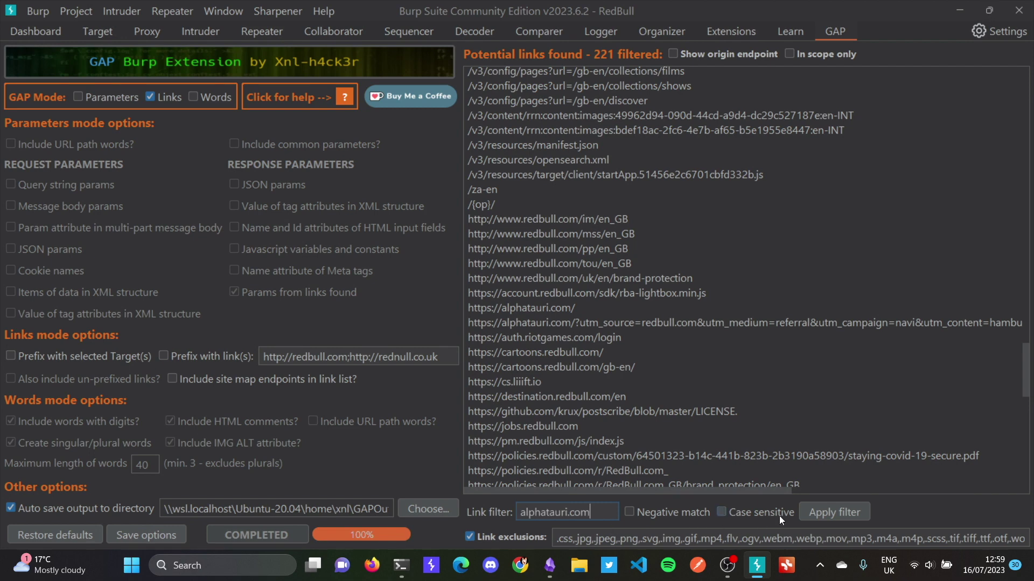
pyautogui.click(834, 512)
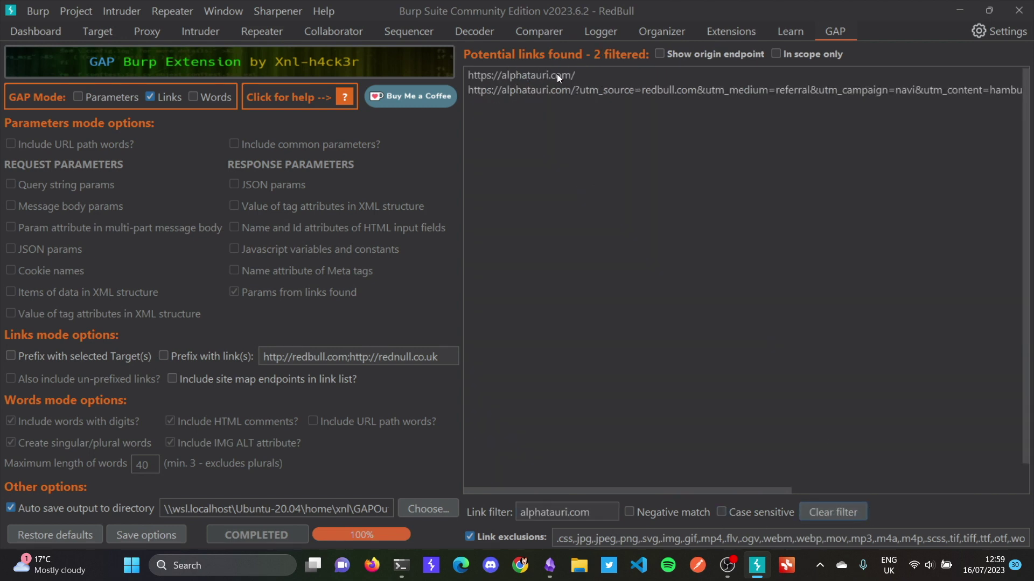
# Step: Clear the link filter, enter alphatauri.com again and apply it as a negative match
pyautogui.click(825, 513)
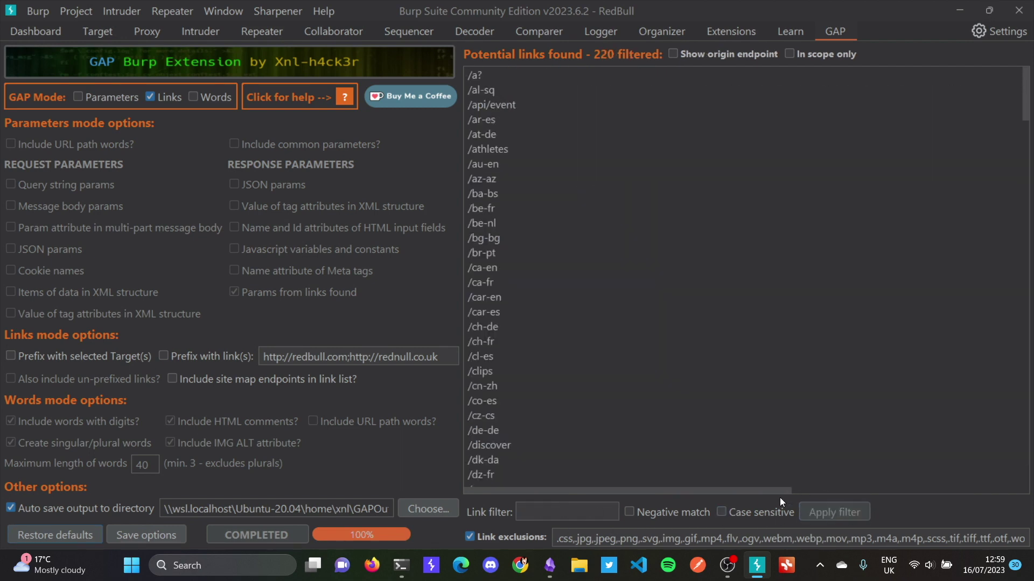
pyautogui.click(558, 514)
pyautogui.hotkey('ctrl', 'v')
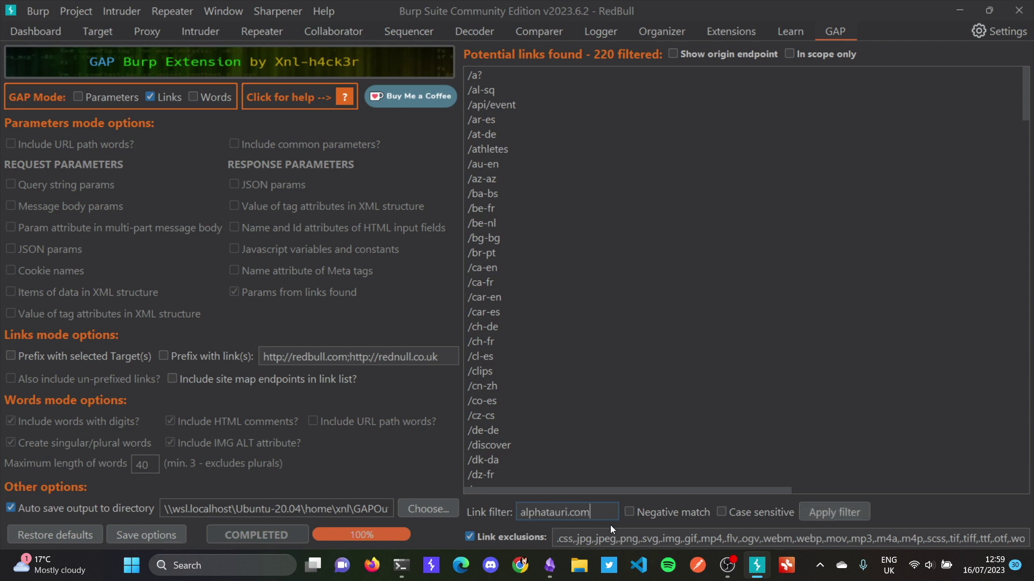
pyautogui.click(835, 512)
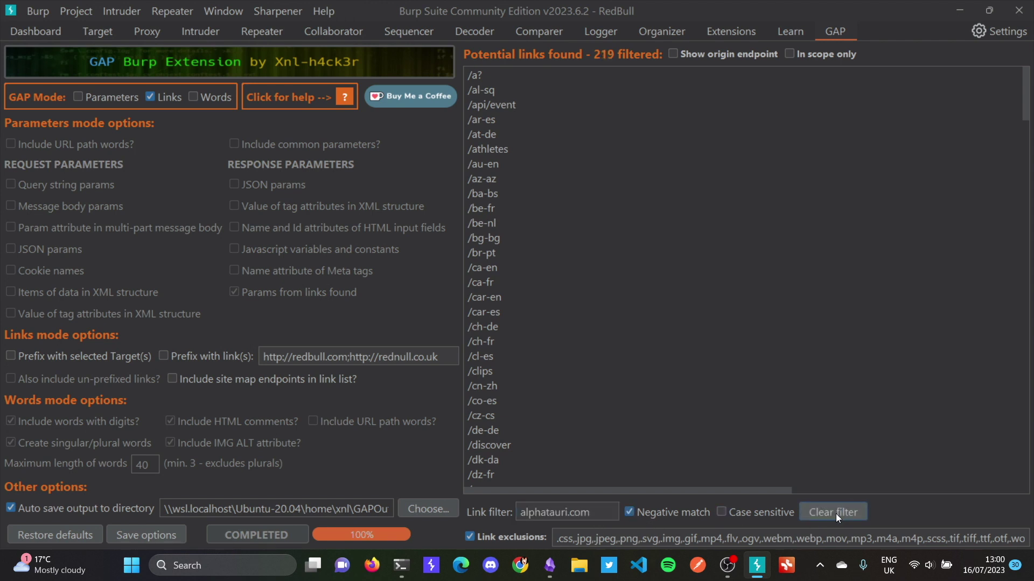
# Step: Clear the alphatauri.com filter and look through the full link list for locale paths
pyautogui.click(832, 514)
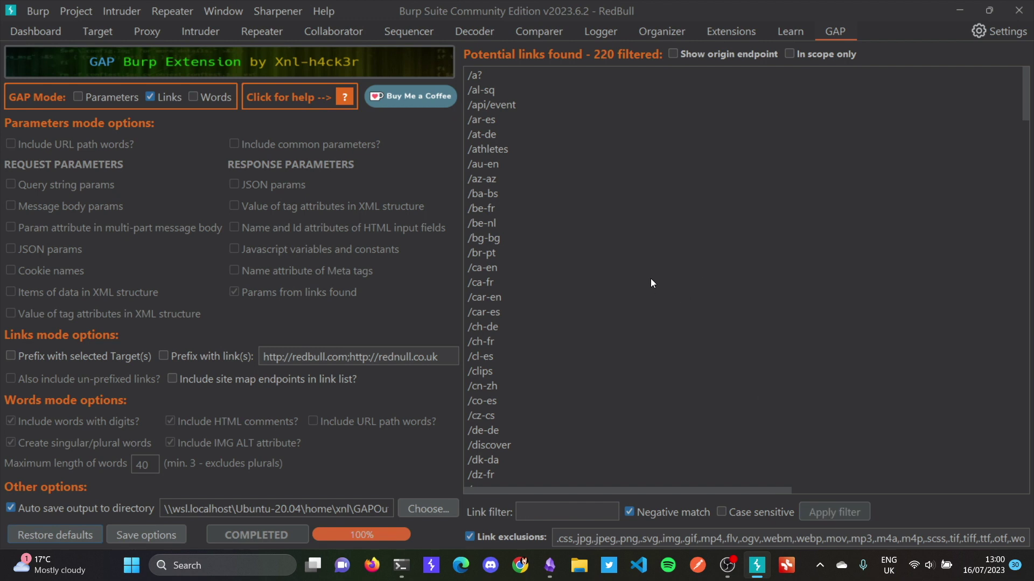
pyautogui.scroll(-5, 672, 323)
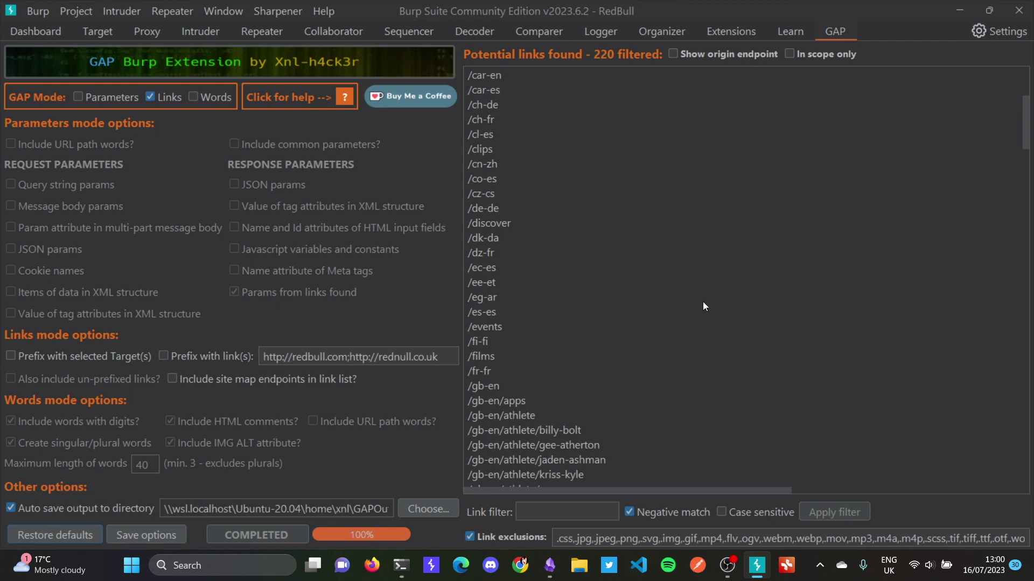
pyautogui.scroll(-12, 683, 292)
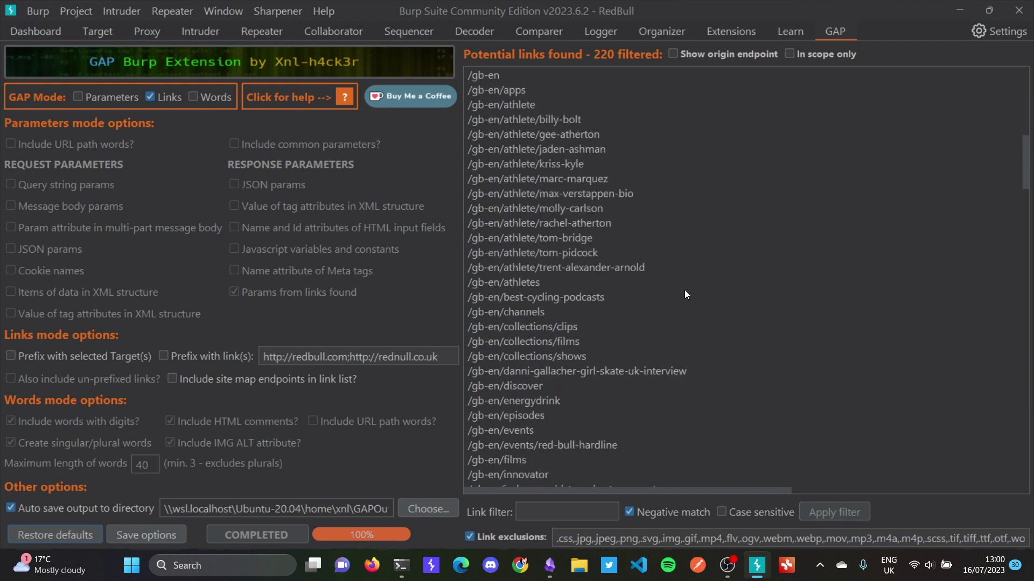
pyautogui.scroll(-7, 722, 305)
pyautogui.scroll(18, 716, 303)
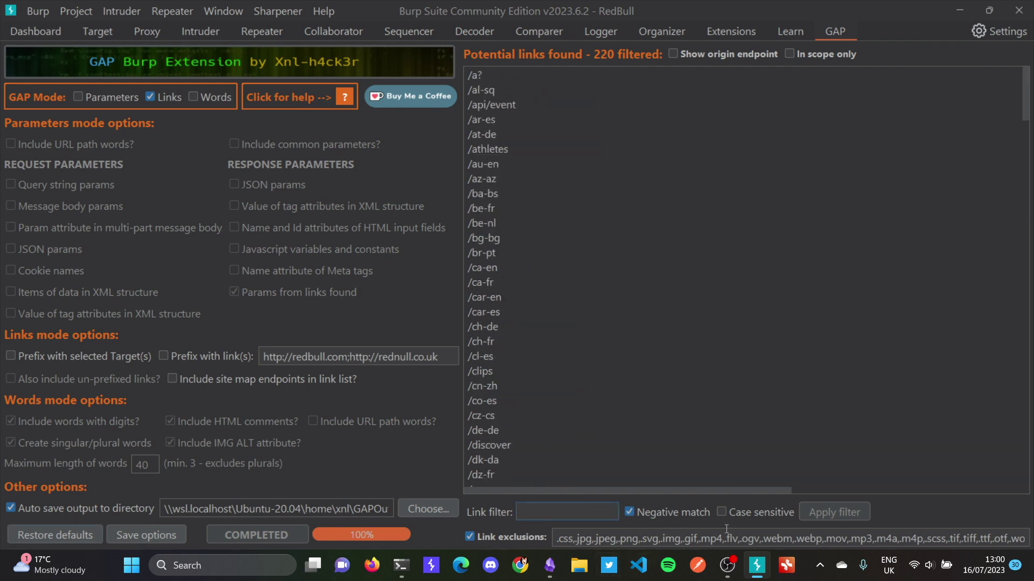
# Step: Copy /de-de from the found links and filter the link list by it with negative match off
pyautogui.moveTo(505, 429); pyautogui.dragTo(451, 429)
pyautogui.hotkey('ctrl', 'c')
pyautogui.click(555, 510)
pyautogui.hotkey('ctrl', 'v')
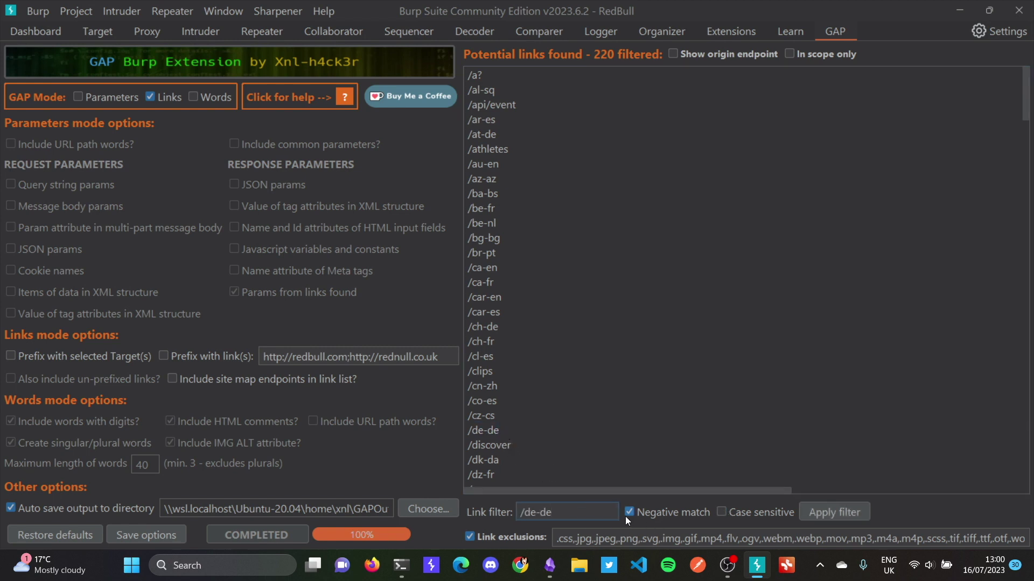
pyautogui.click(839, 513)
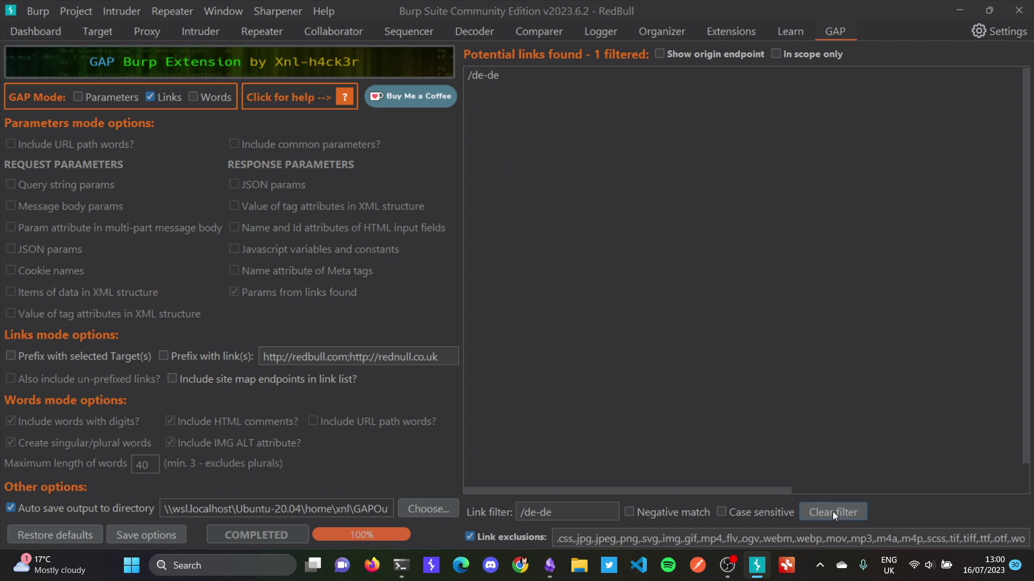
# Step: Replace the link filter with DE-DE and apply it without case sensitivity
pyautogui.click(597, 512)
pyautogui.hotkey('ctrl', 'a')
pyautogui.press('BackSpace')
pyautogui.write('DE')
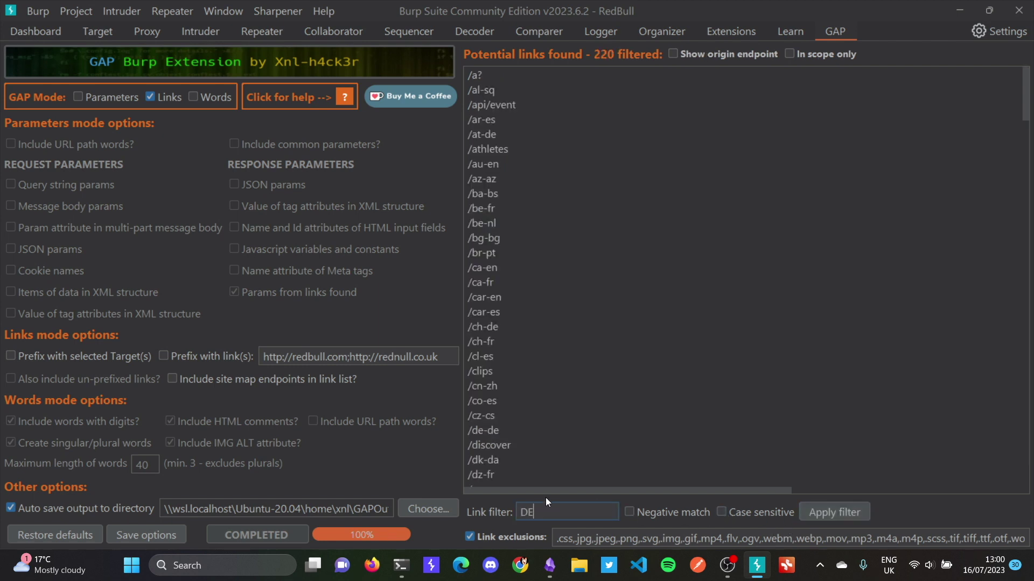
pyautogui.write('-DE')
pyautogui.click(820, 511)
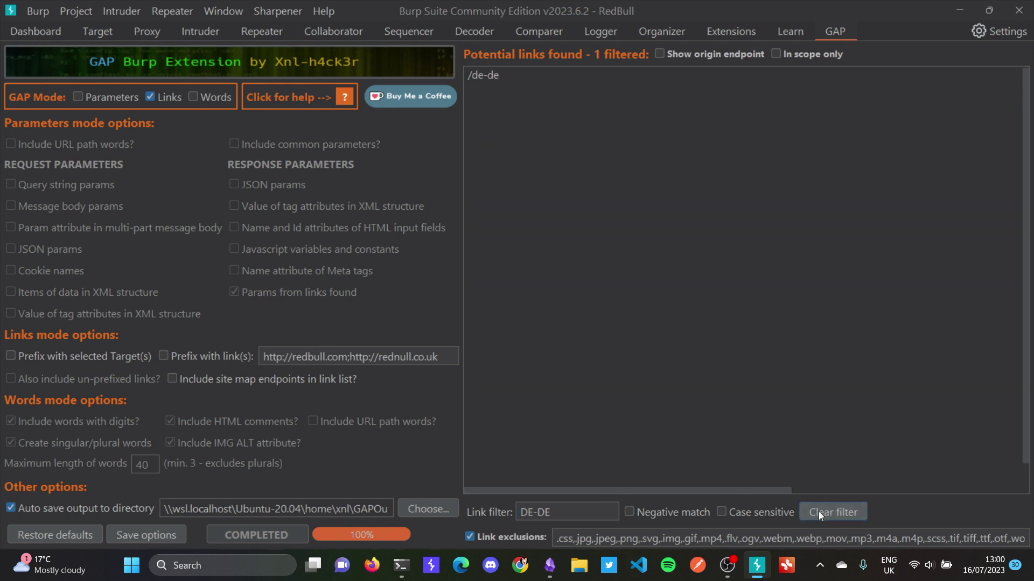
# Step: Make the link filter case sensitive, reapply DE-DE, and clear the filter
pyautogui.click(721, 513)
pyautogui.doubleClick(579, 508)
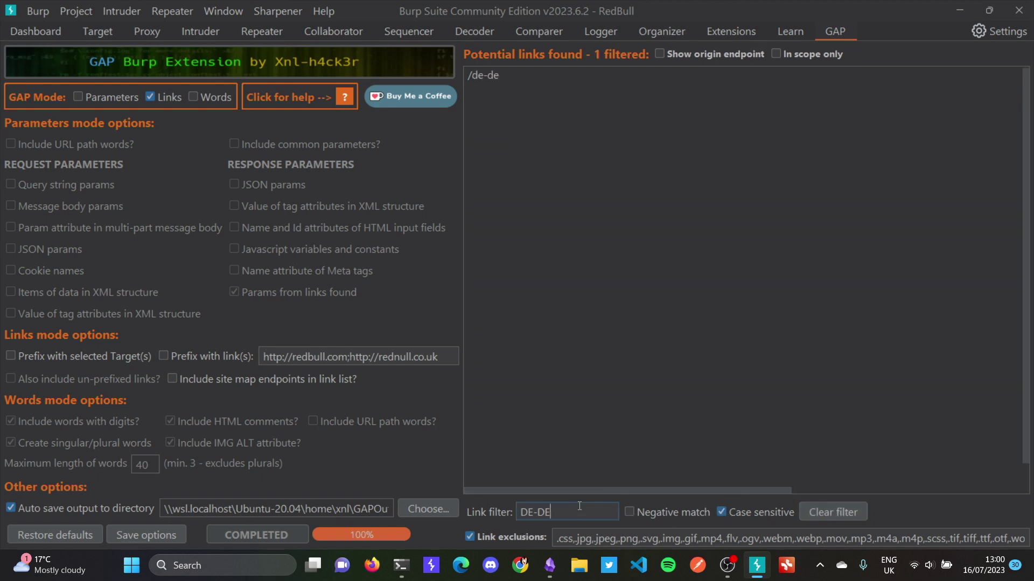
pyautogui.press('BackSpace')
pyautogui.write('D')
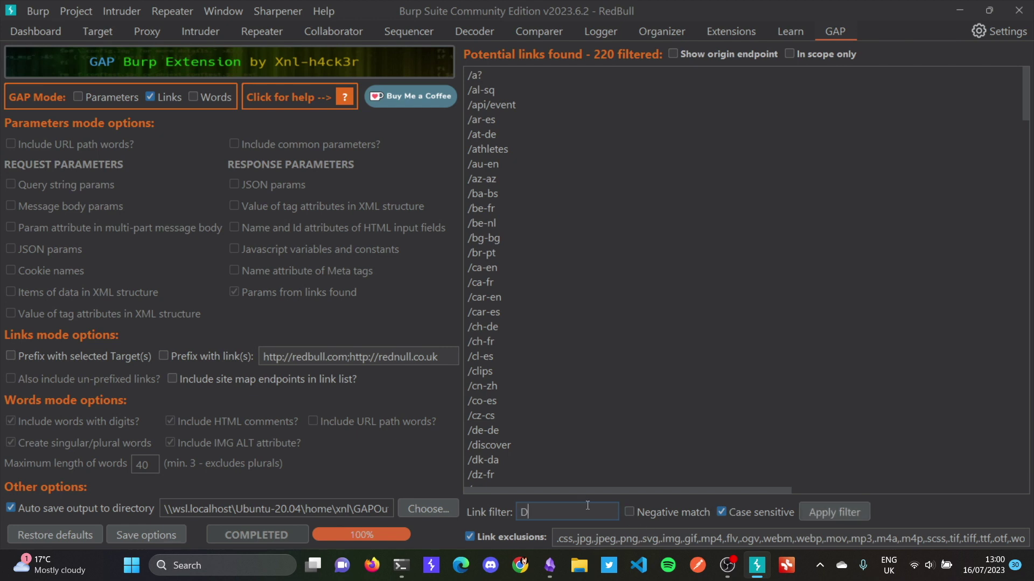
pyautogui.write('E-DE')
pyautogui.click(818, 508)
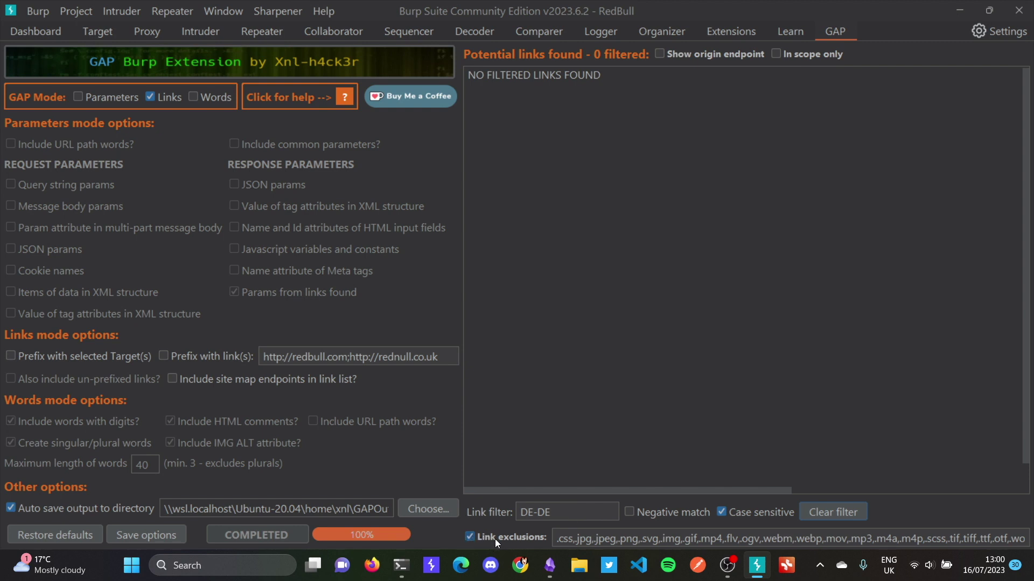
pyautogui.click(838, 514)
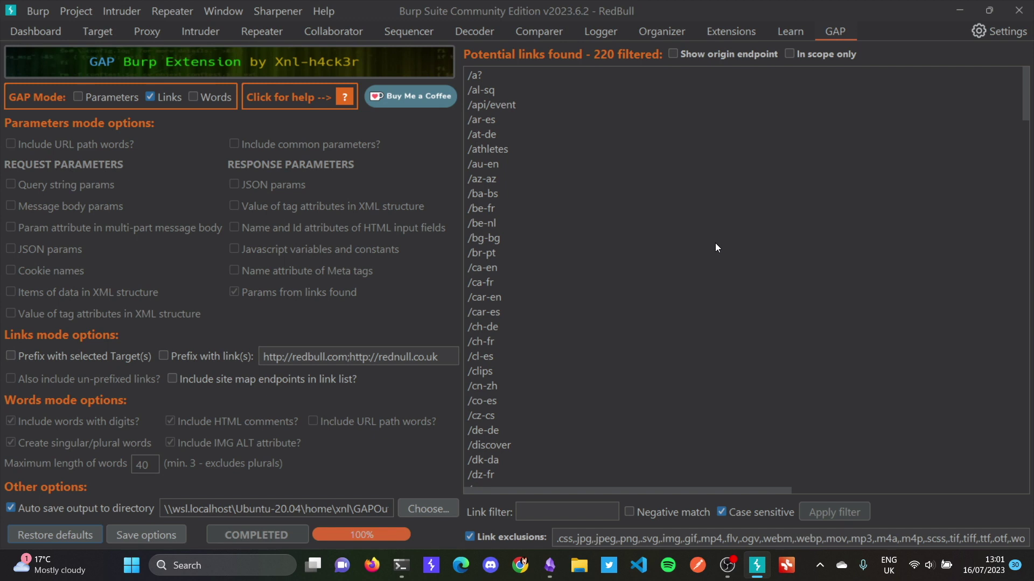
# Step: Add redbull at the start of the link exclusions list
pyautogui.scroll(-1, 636, 285)
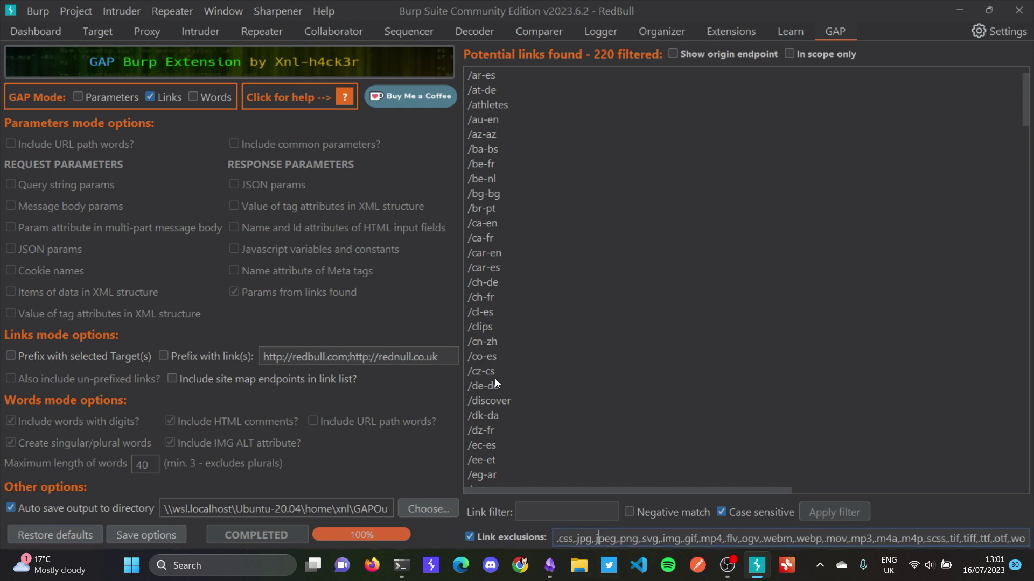
pyautogui.scroll(-15, 702, 363)
pyautogui.click(559, 540)
pyautogui.write('redbull,')
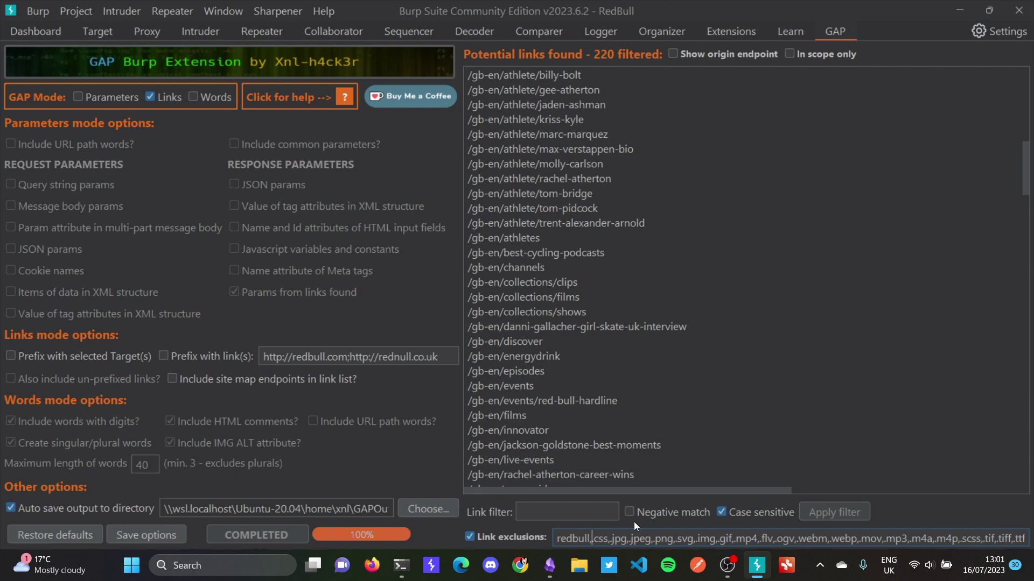
# Step: Rerun GAP on the pm, qm and www redbull.com hosts and check the new link list down to its external URLs
pyautogui.click(108, 34)
pyautogui.rightClick(102, 115)
pyautogui.moveTo(220, 203)
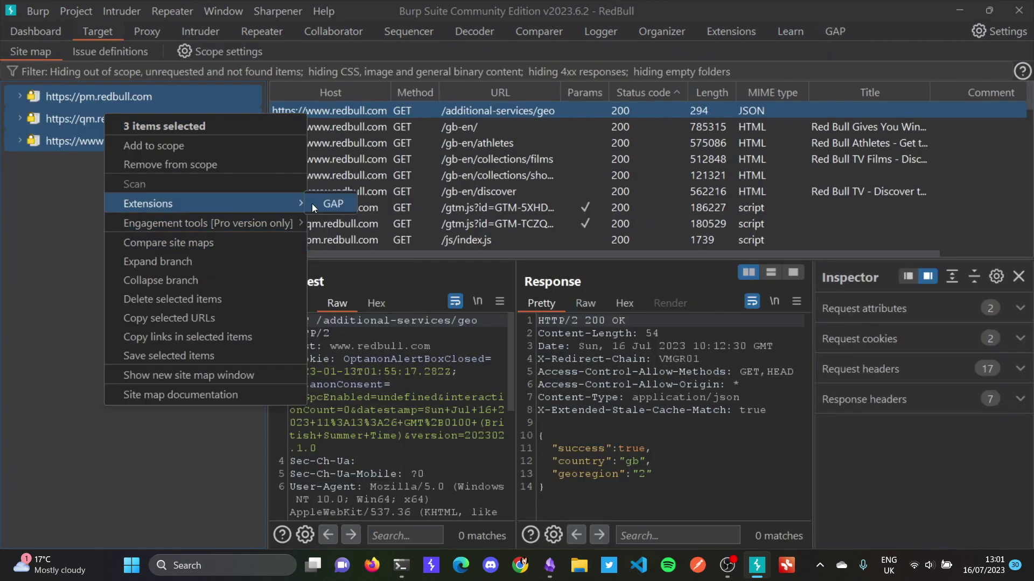
pyautogui.click(317, 205)
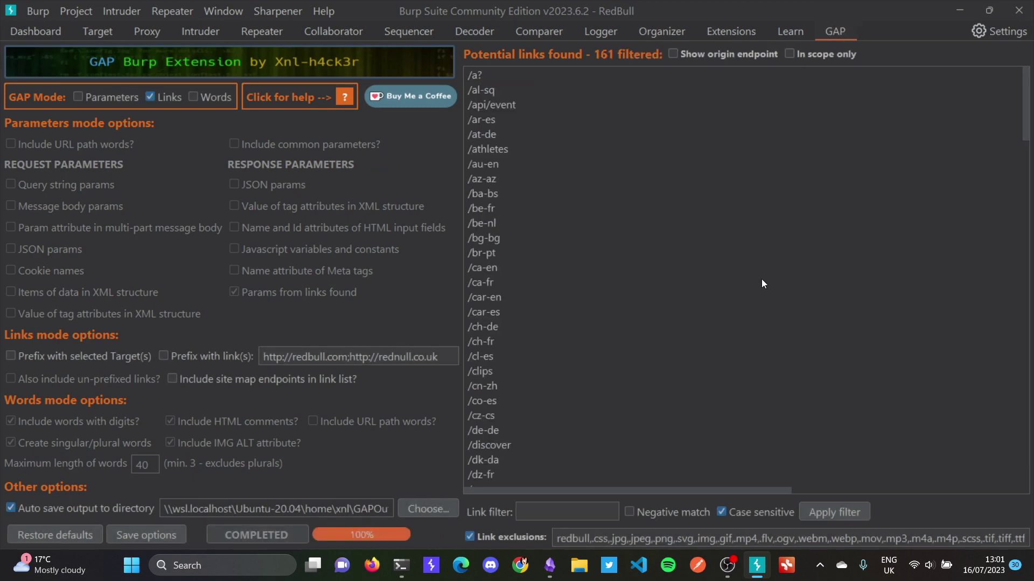
pyautogui.scroll(-15, 960, 212)
pyautogui.scroll(-15, 937, 218)
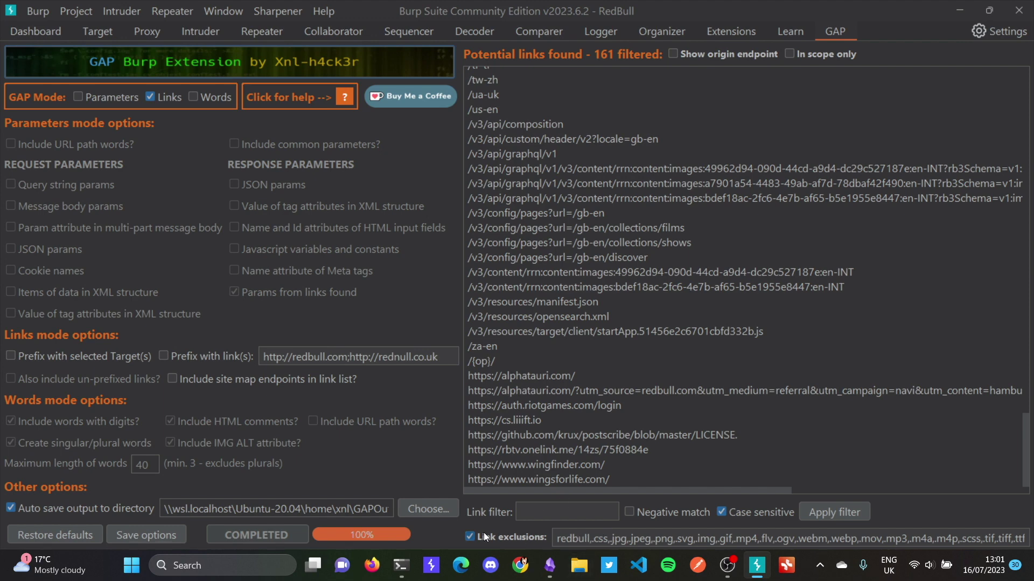
# Step: Remove redbull from the start of the link exclusions and save the options
pyautogui.doubleClick(578, 540)
pyautogui.press('BackSpace')
pyautogui.press('Delete')
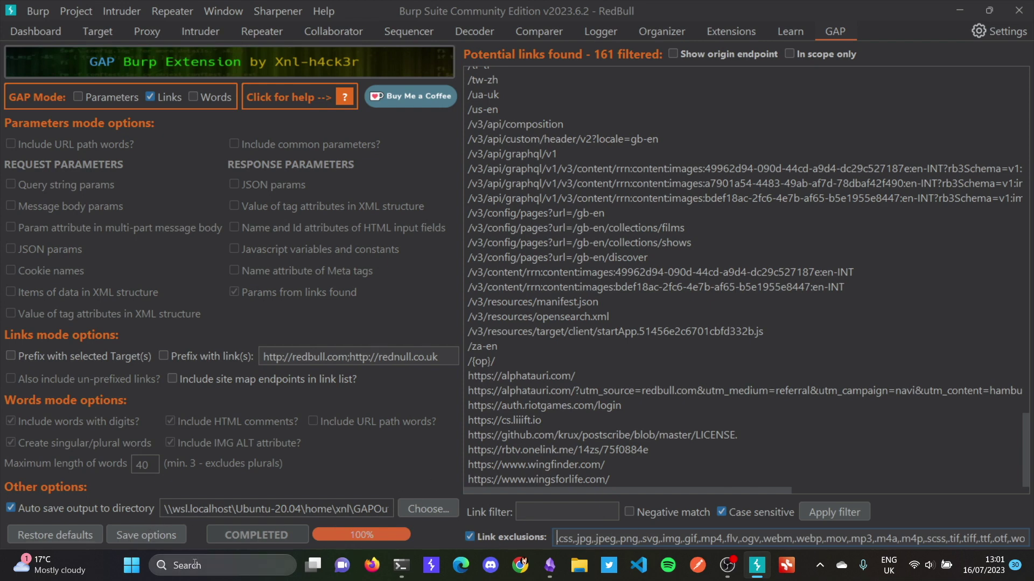
pyautogui.click(169, 542)
pyautogui.click(476, 538)
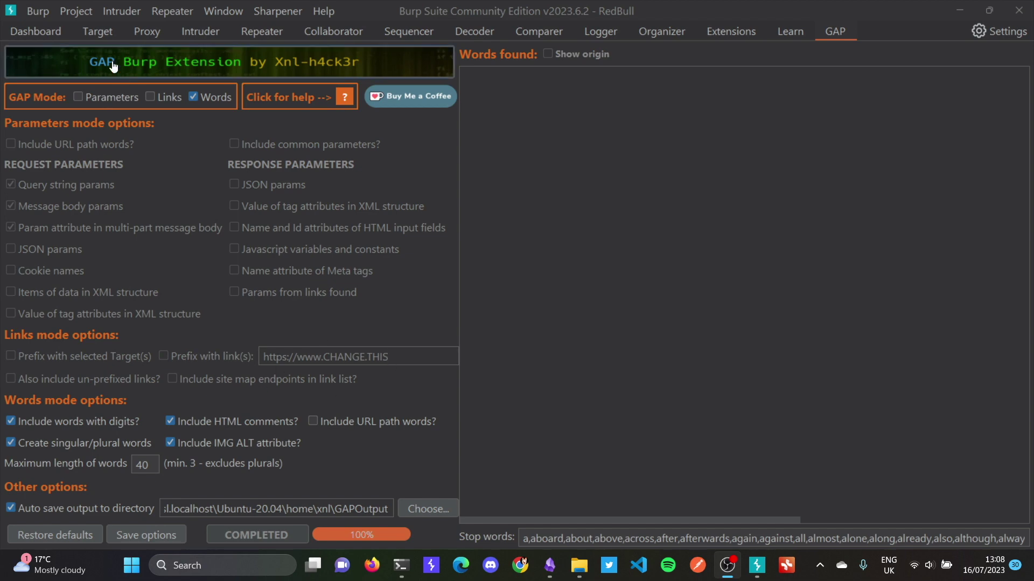
# Step: Run GAP in Words mode on the pm, qm and www redbull.com hosts and open its results
pyautogui.click(99, 33)
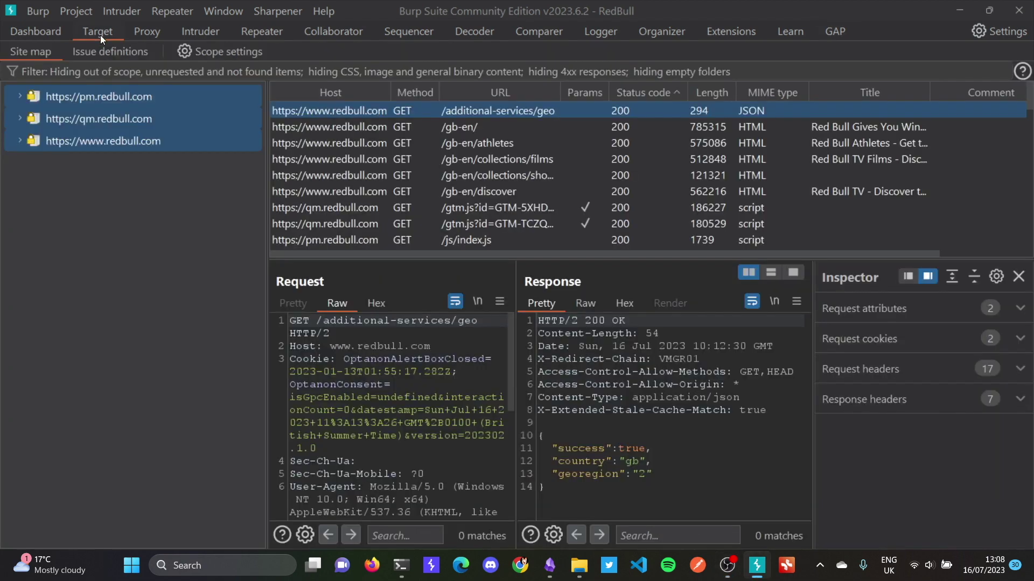
pyautogui.rightClick(110, 131)
pyautogui.moveTo(248, 217)
pyautogui.click(339, 219)
pyautogui.click(848, 29)
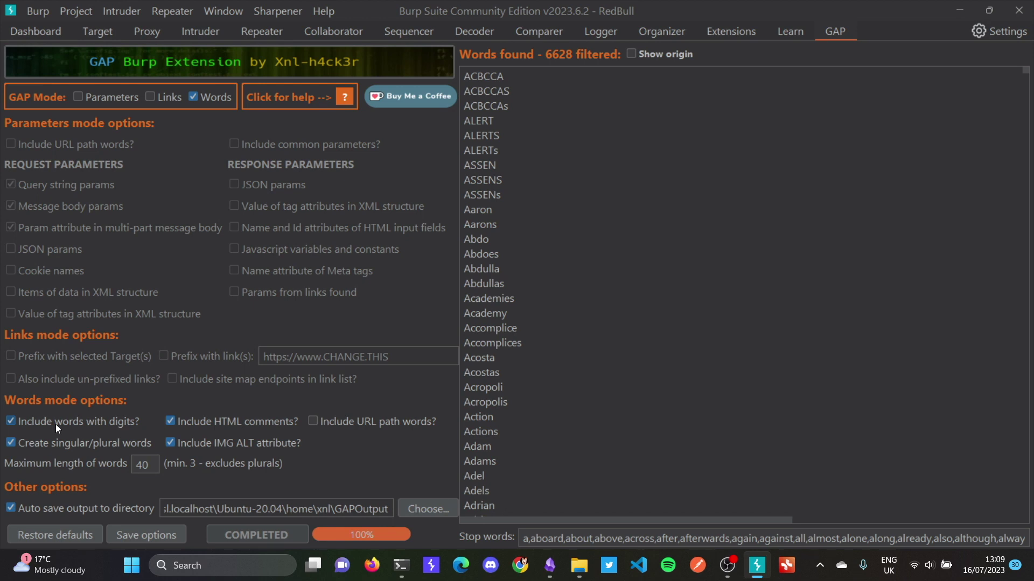
# Step: Find Mexico in the word list and highlight its generated plural, Mexicoes
pyautogui.moveTo(1026, 71); pyautogui.dragTo(1025, 157)
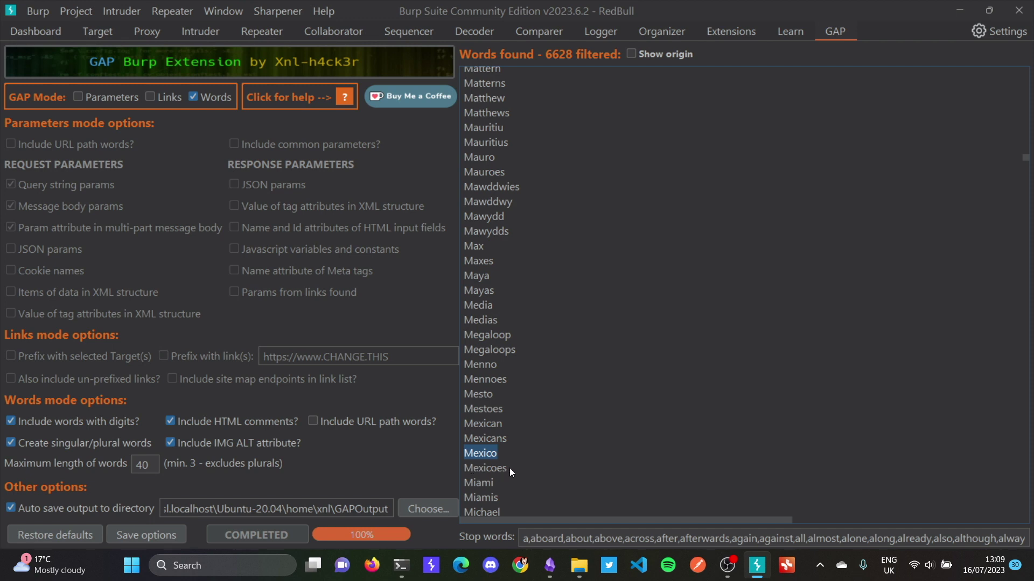
pyautogui.click(487, 469)
pyautogui.scroll(-2, 502, 446)
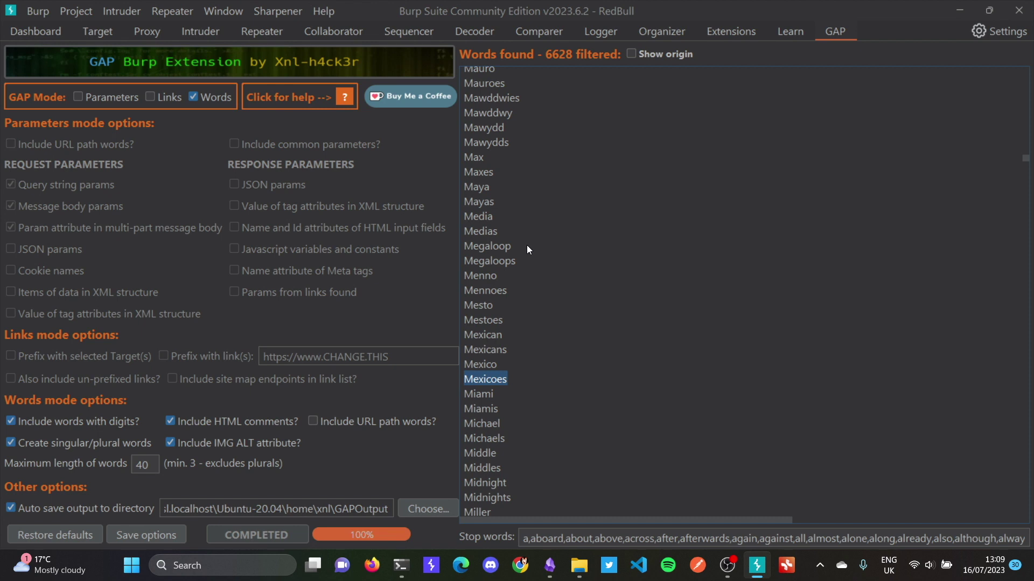
# Step: Look back through the capitalised words from M to I for singular and plural pairs
pyautogui.scroll(1, 527, 245)
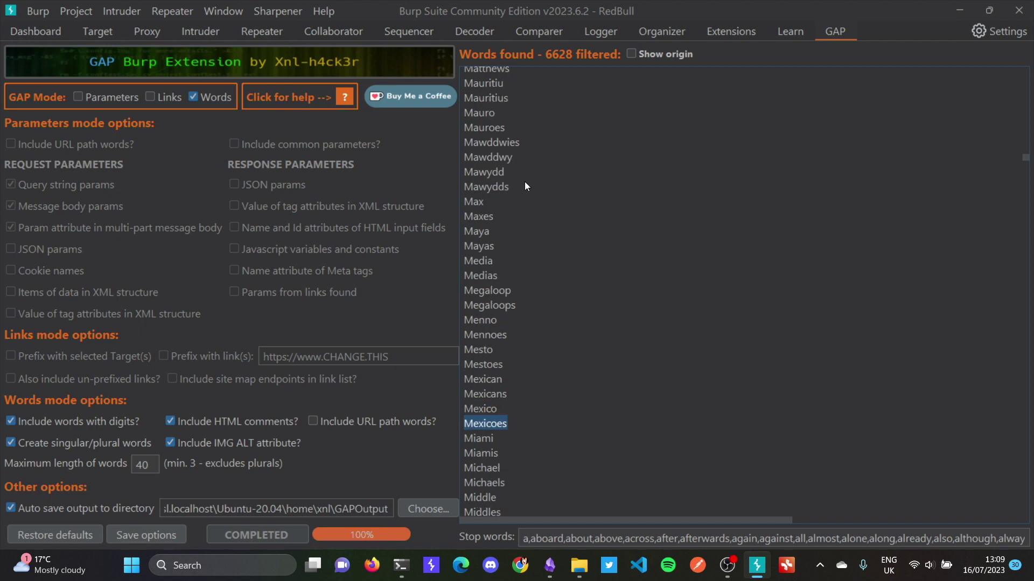
pyautogui.scroll(10, 525, 185)
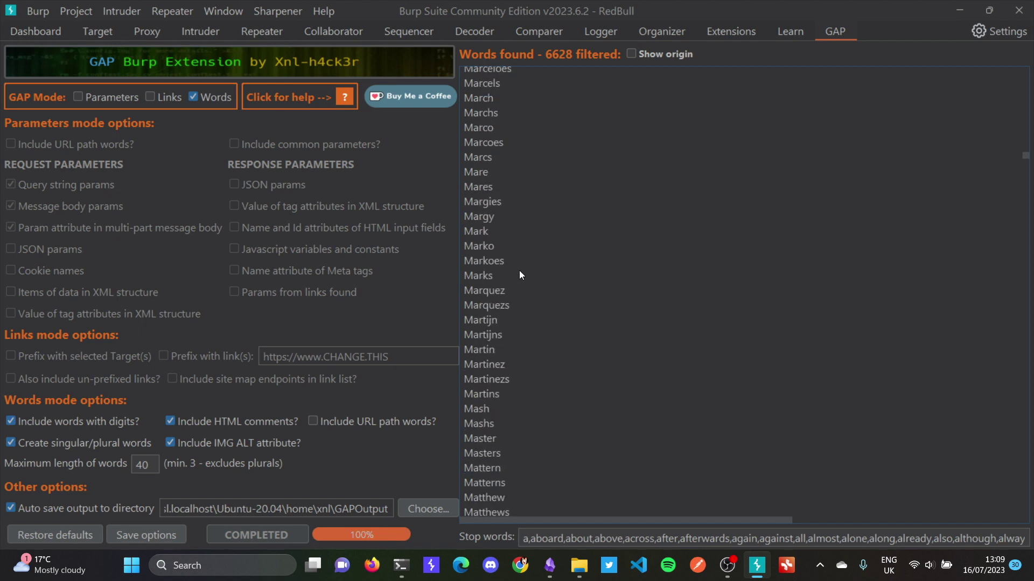
pyautogui.scroll(4, 489, 244)
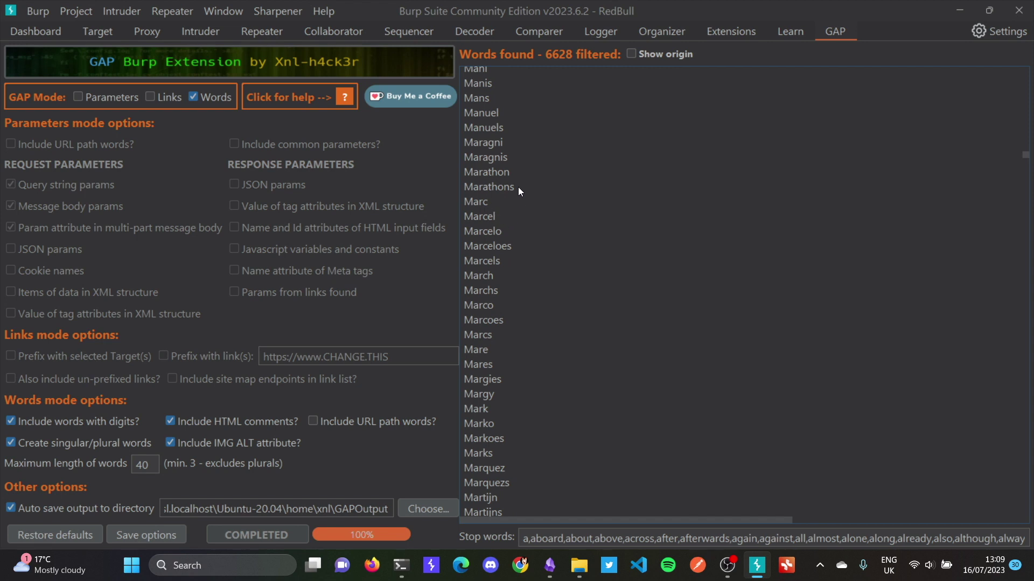
pyautogui.scroll(3, 522, 202)
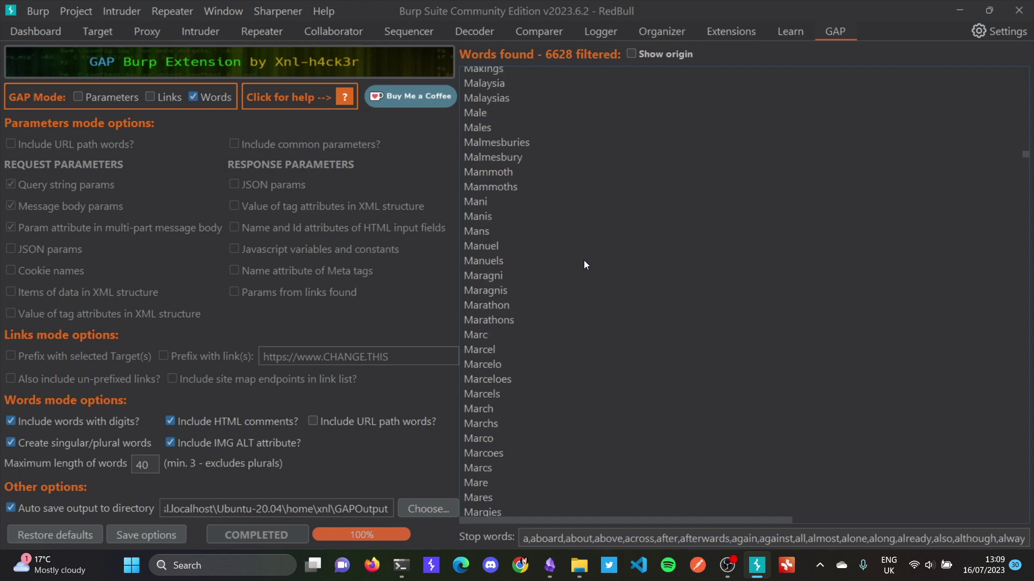
pyautogui.scroll(3, 602, 256)
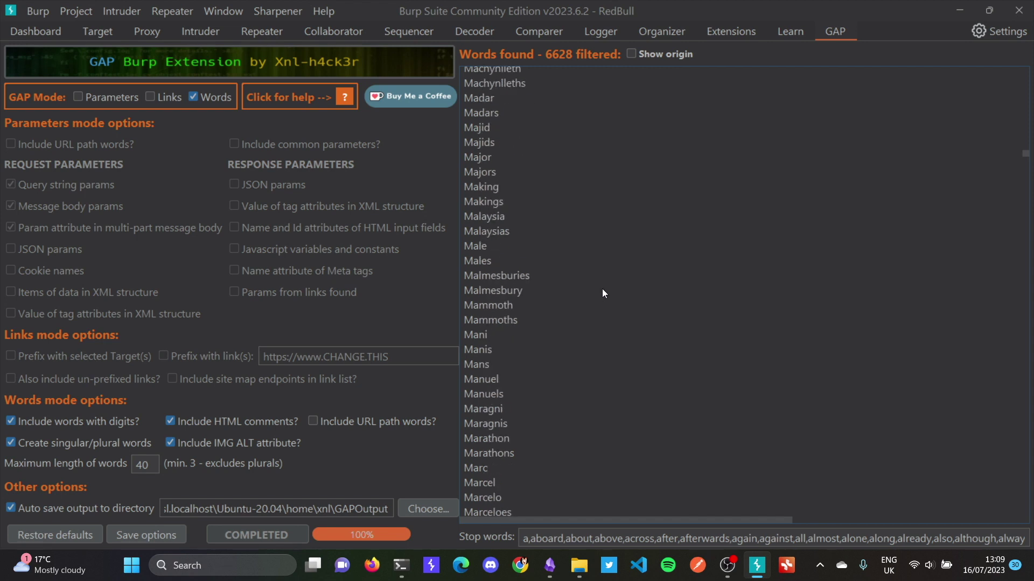
pyautogui.scroll(4, 597, 277)
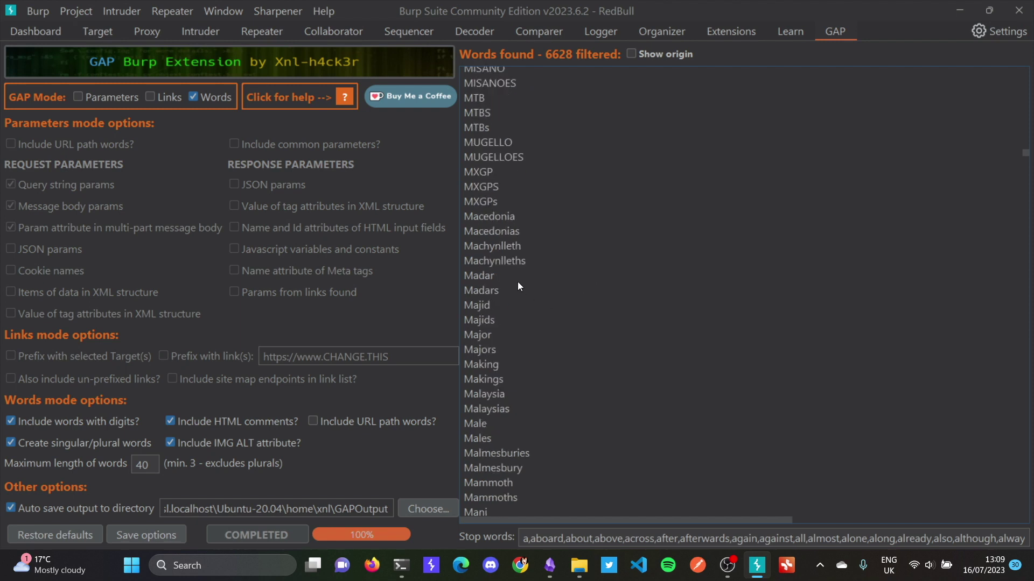
pyautogui.scroll(7, 601, 247)
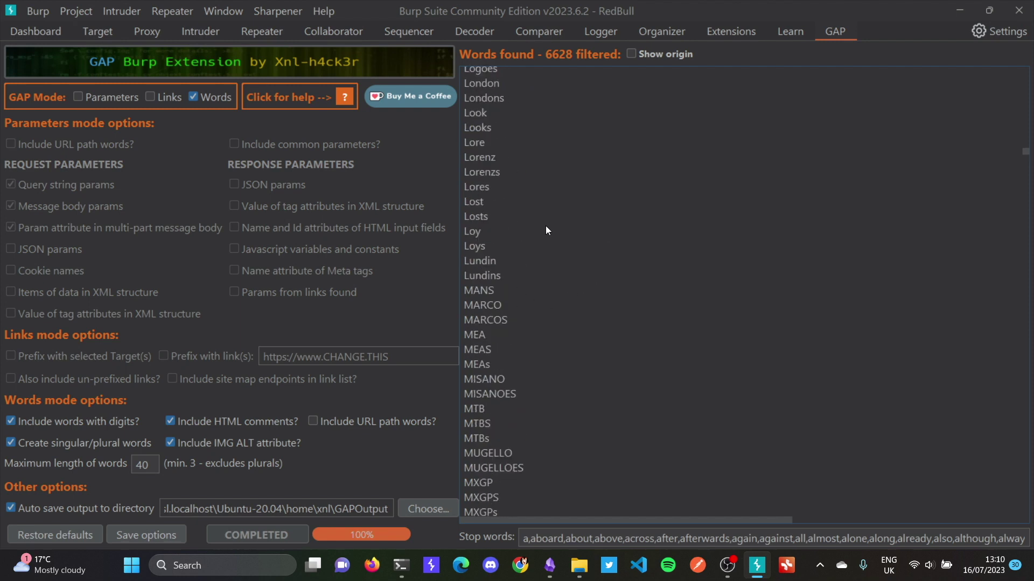
pyautogui.scroll(6, 535, 224)
pyautogui.scroll(6, 558, 211)
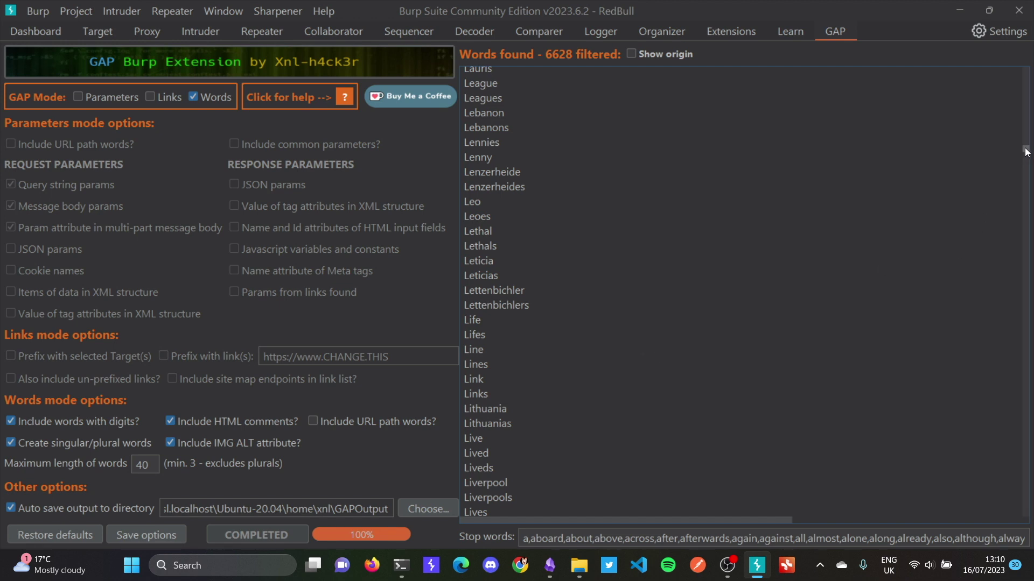
pyautogui.moveTo(1025, 148); pyautogui.dragTo(1026, 145)
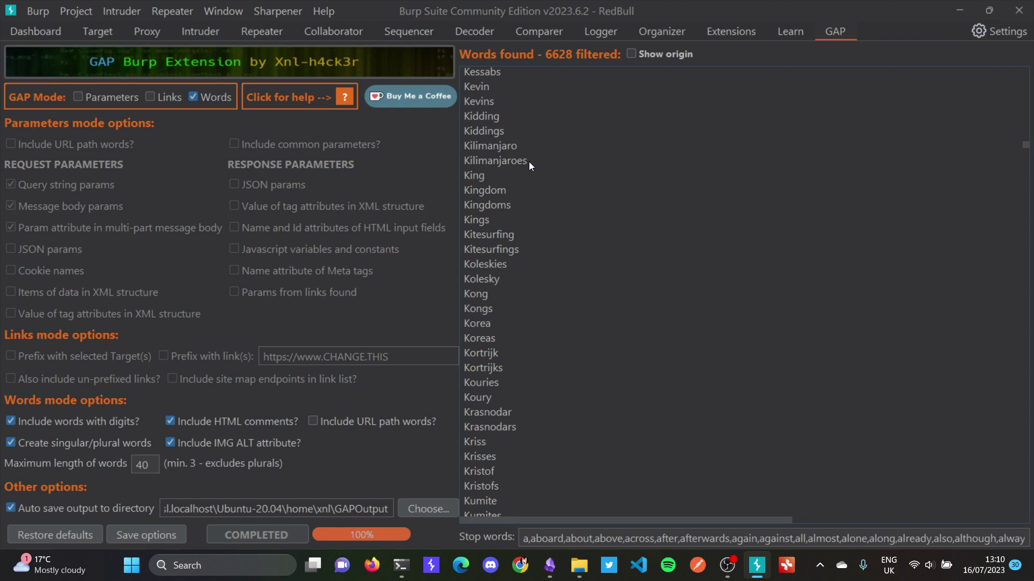
pyautogui.scroll(1, 529, 159)
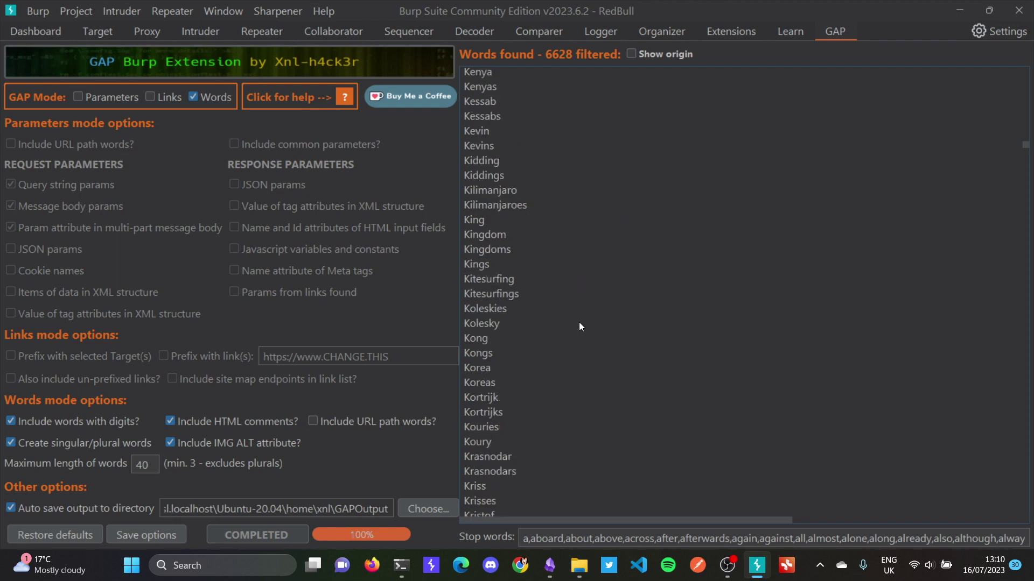
pyautogui.moveTo(1030, 146); pyautogui.dragTo(1029, 139)
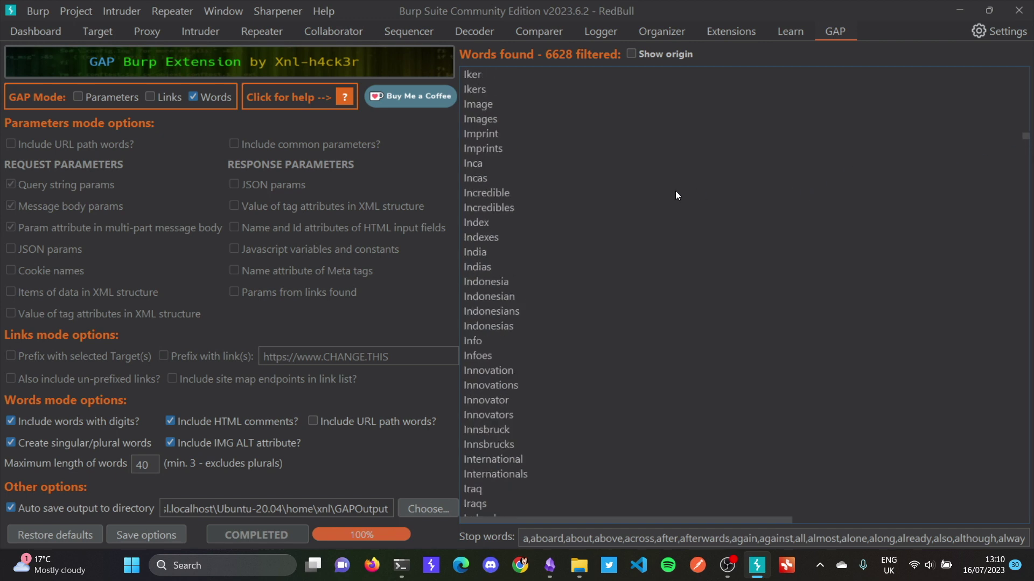
pyautogui.scroll(-5, 753, 178)
# Step: Examine the lowercase words starting with c, highlighting cloudinaries beside cloudinary and continuing to the content words
pyautogui.moveTo(1025, 137); pyautogui.dragTo(1022, 262)
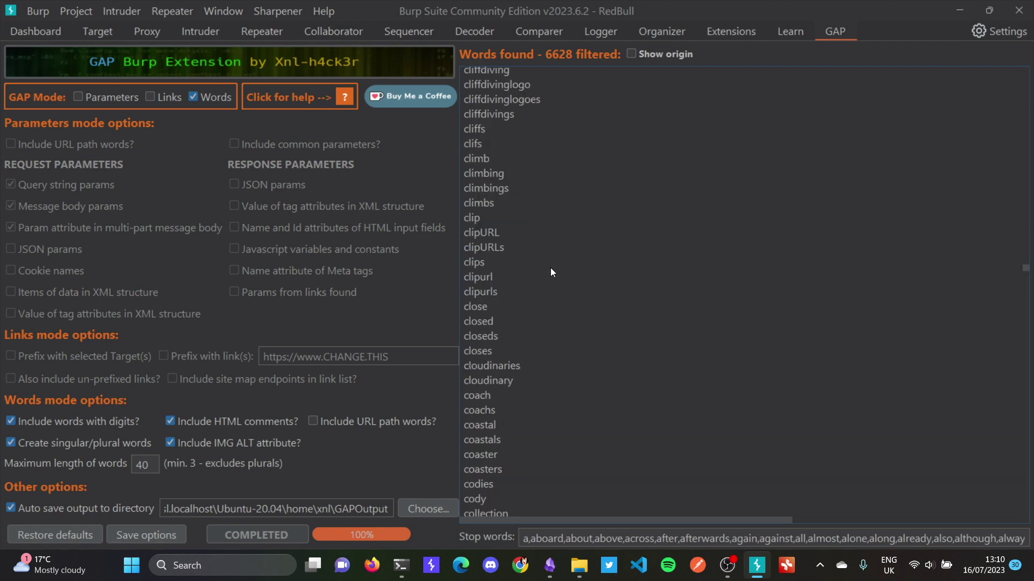
pyautogui.scroll(-4, 541, 265)
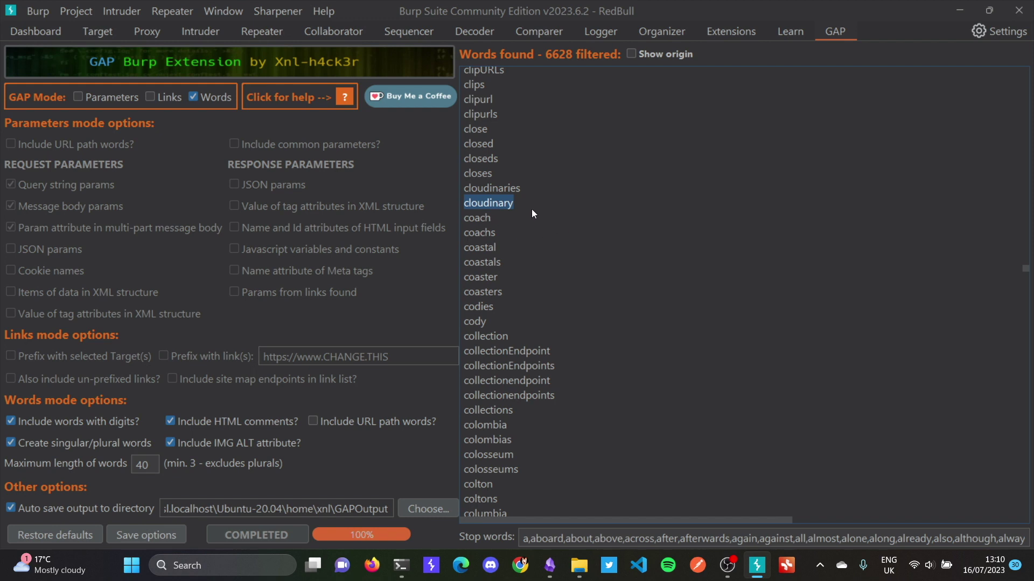
pyautogui.moveTo(524, 187); pyautogui.dragTo(516, 186)
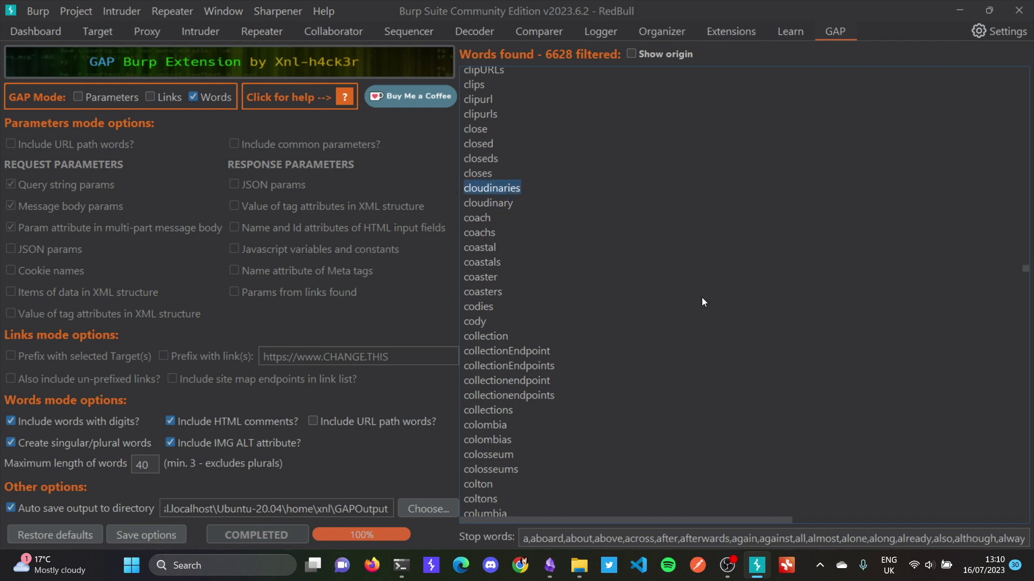
pyautogui.scroll(-20, 754, 339)
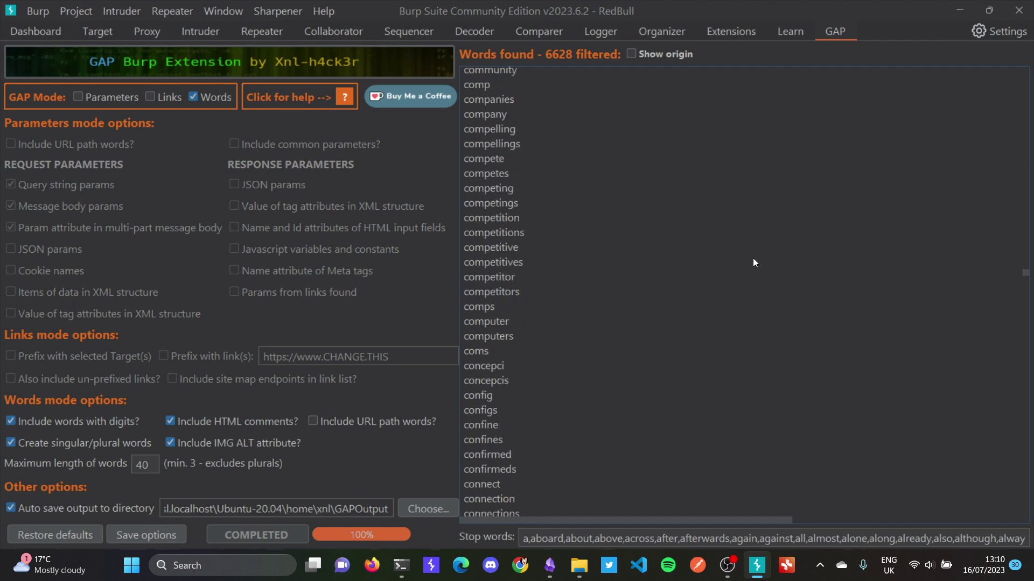
pyautogui.scroll(-15, 756, 262)
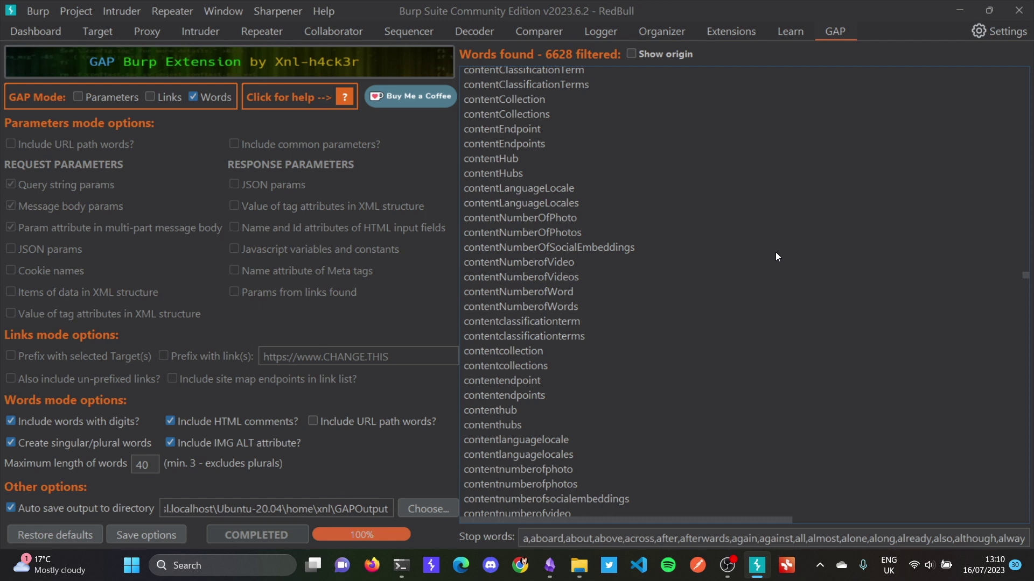
# Step: Examine the word list from the content words through the country words to the words starting with creat
pyautogui.scroll(-5, 711, 250)
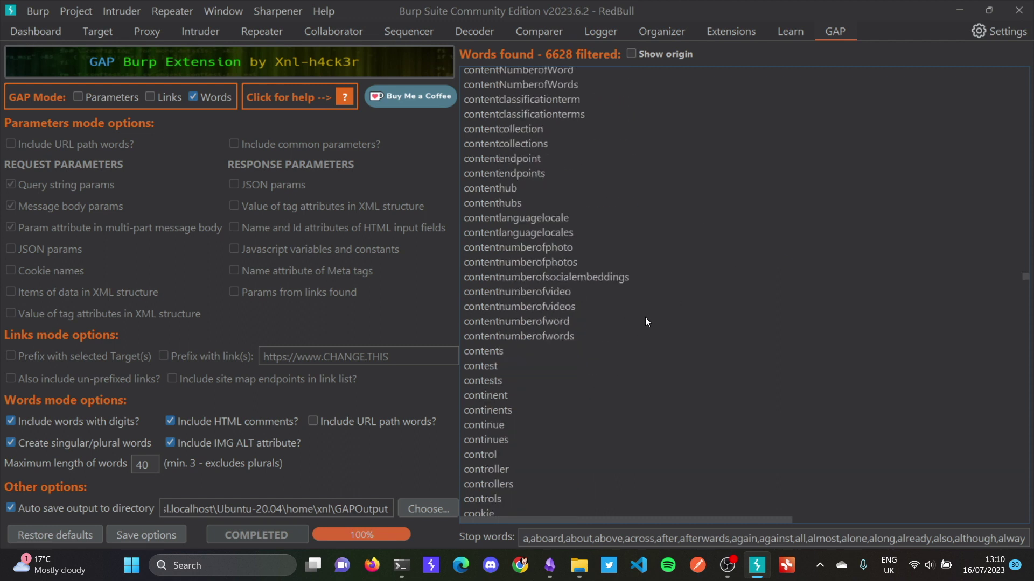
pyautogui.scroll(-9, 657, 312)
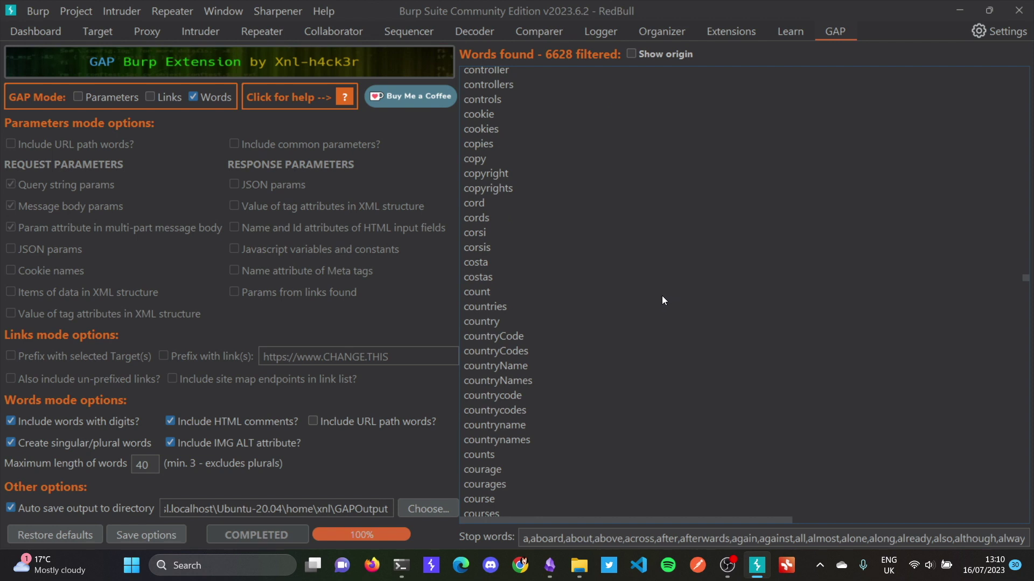
pyautogui.scroll(-2, 663, 301)
pyautogui.scroll(-3, 662, 272)
pyautogui.scroll(-5, 661, 271)
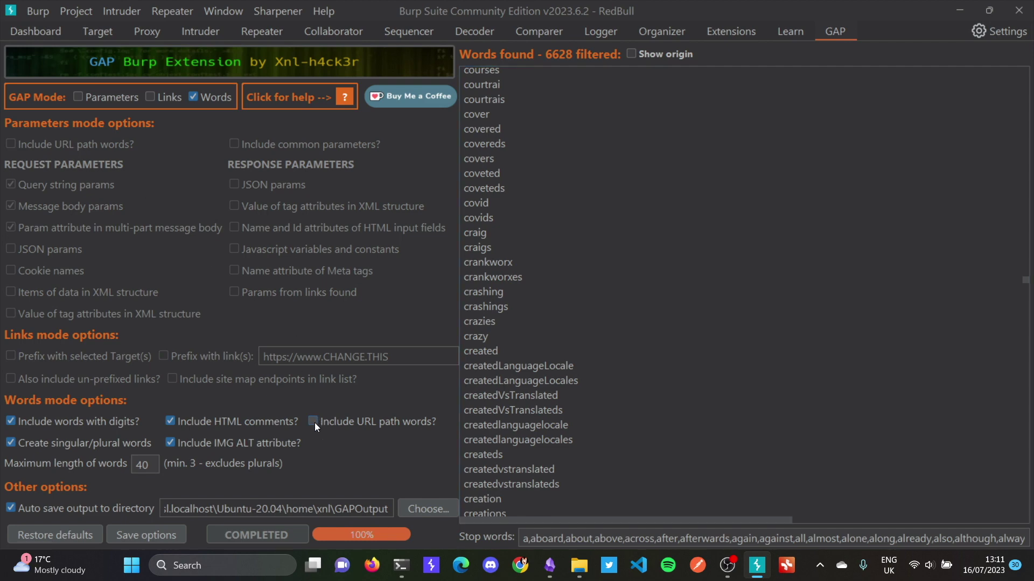
# Step: Include URL path words, rerun GAP on the pm, qm and www redbull.com hosts and open its results
pyautogui.click(110, 34)
pyautogui.rightClick(127, 139)
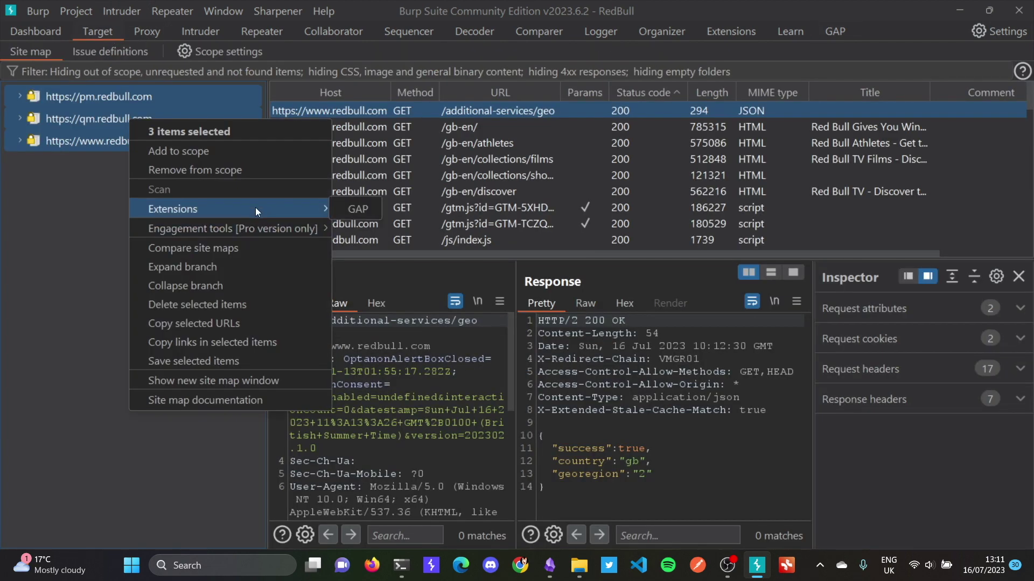
pyautogui.click(360, 216)
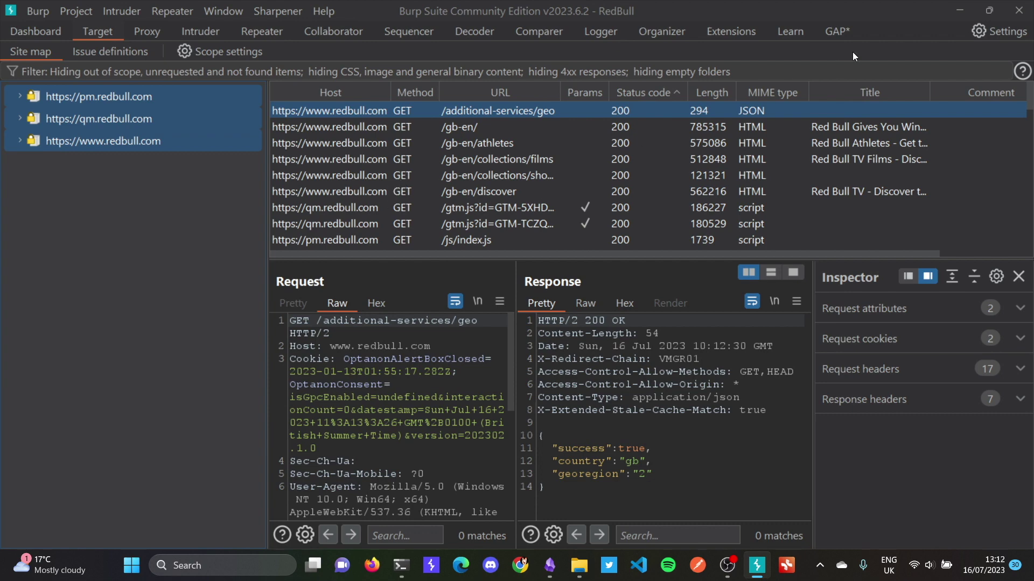
pyautogui.click(831, 35)
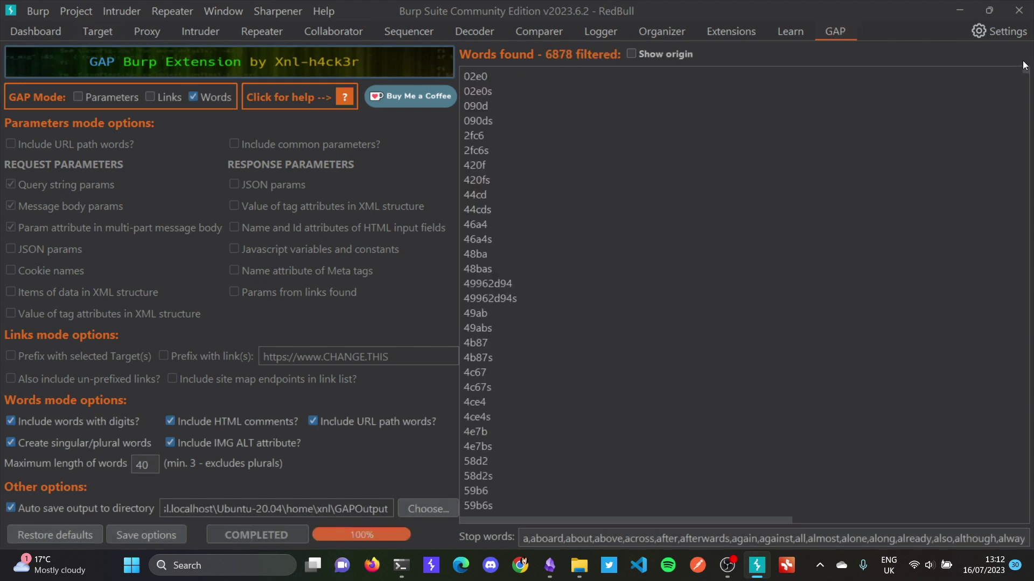
# Step: Examine the words containing digits at the start of the list, highlighting 6ea2f02cab4a, 8a6da843s and 962721ee9a30
pyautogui.scroll(-5, 598, 311)
pyautogui.scroll(-1, 599, 312)
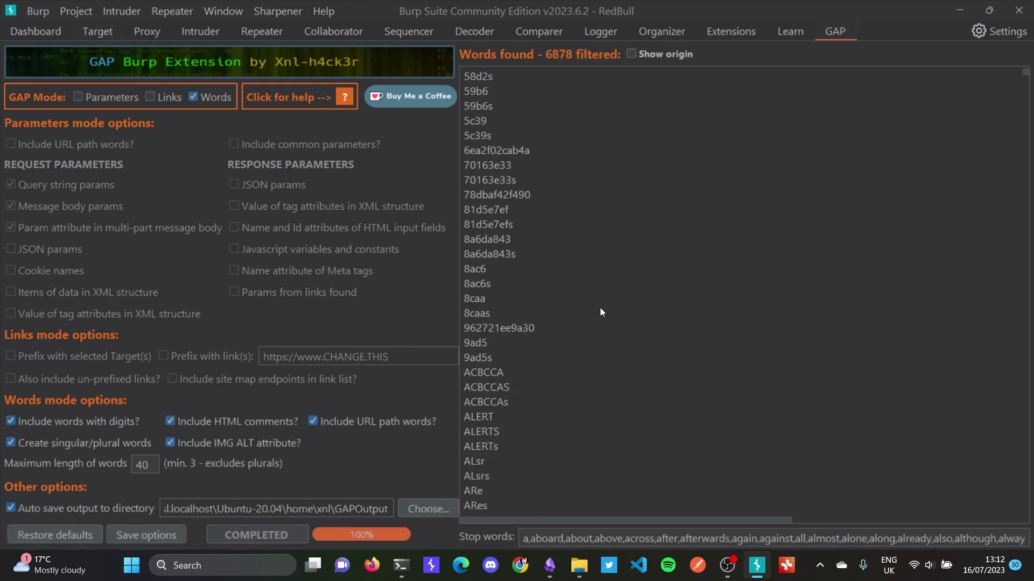
pyautogui.scroll(-4, 625, 277)
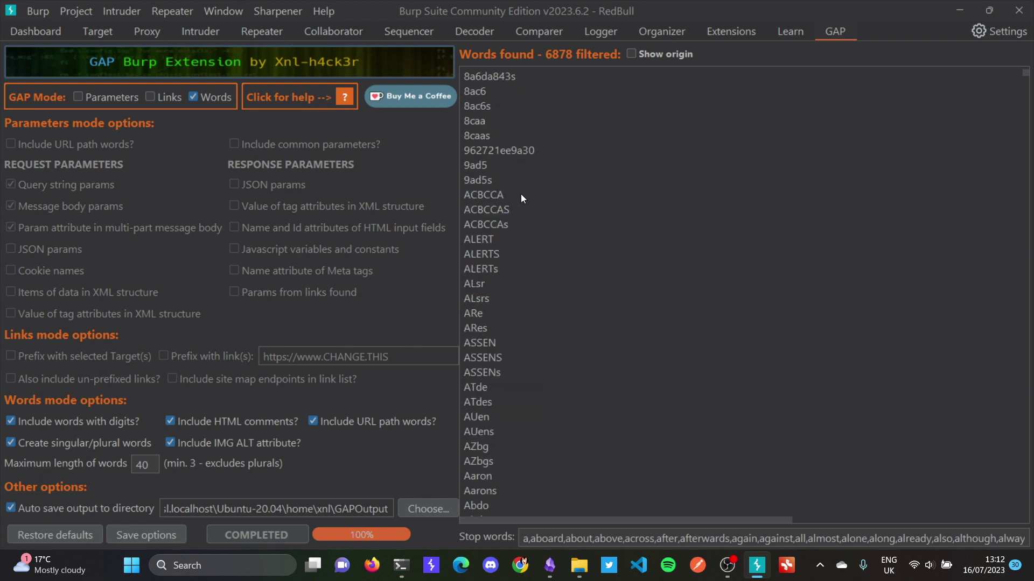
pyautogui.scroll(5, 521, 196)
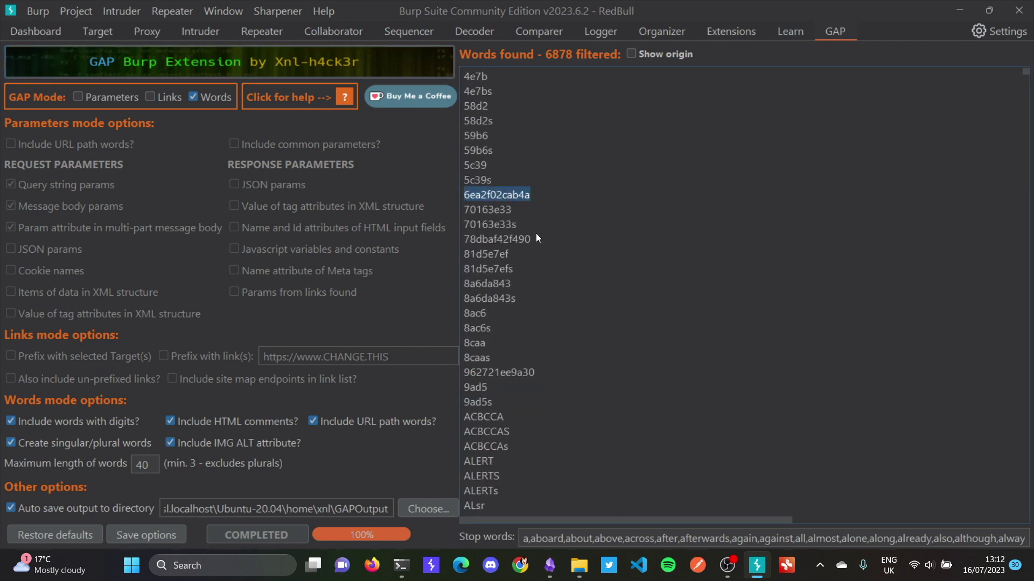
pyautogui.click(468, 240)
pyautogui.click(500, 299)
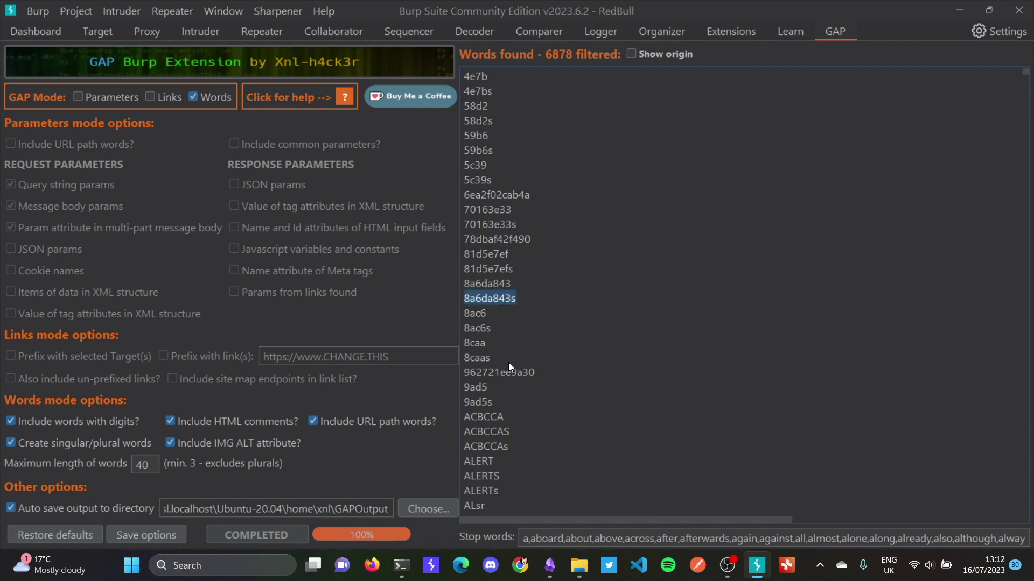
pyautogui.click(501, 373)
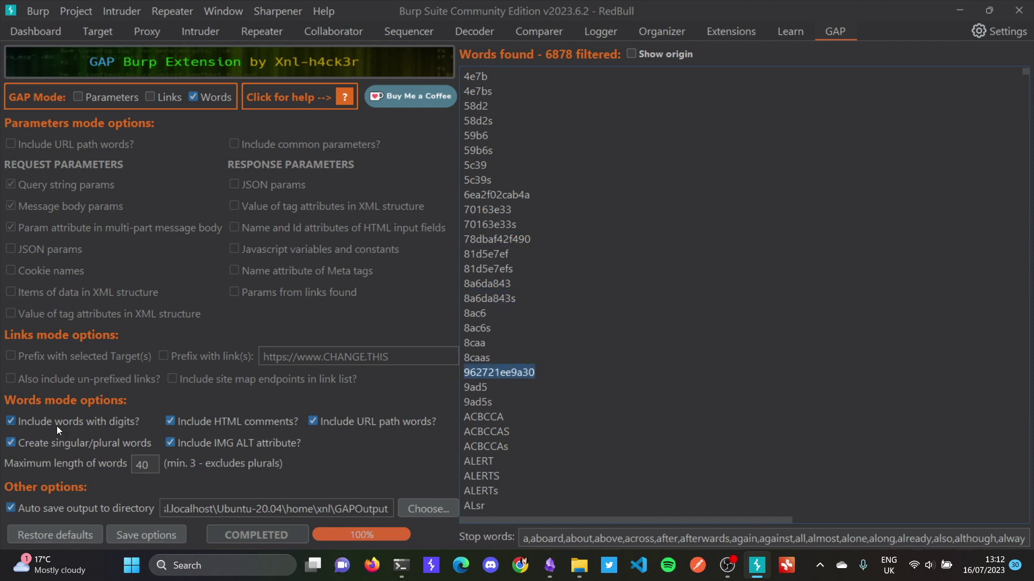
# Step: Exclude words with digits, rerun GAP on the three selected redbull.com hosts and check the new word list
pyautogui.click(97, 31)
pyautogui.rightClick(149, 129)
pyautogui.moveTo(266, 217)
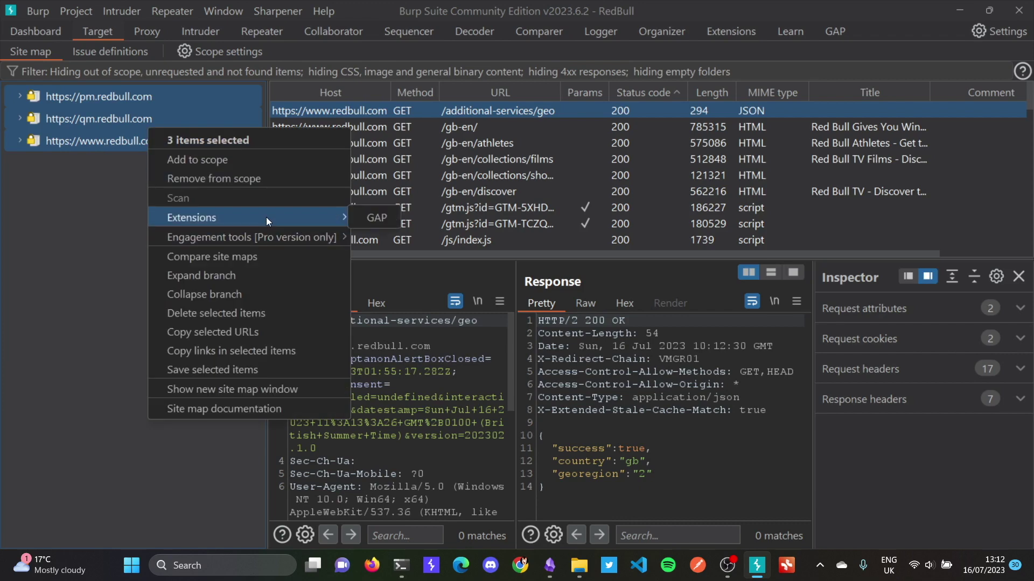
pyautogui.click(378, 221)
pyautogui.click(833, 33)
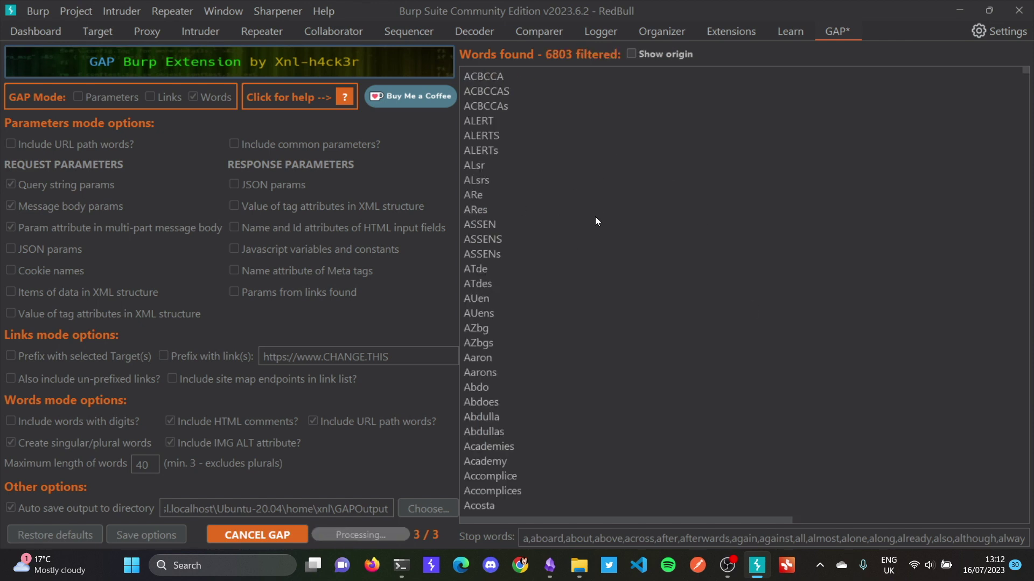
pyautogui.scroll(-15, 581, 276)
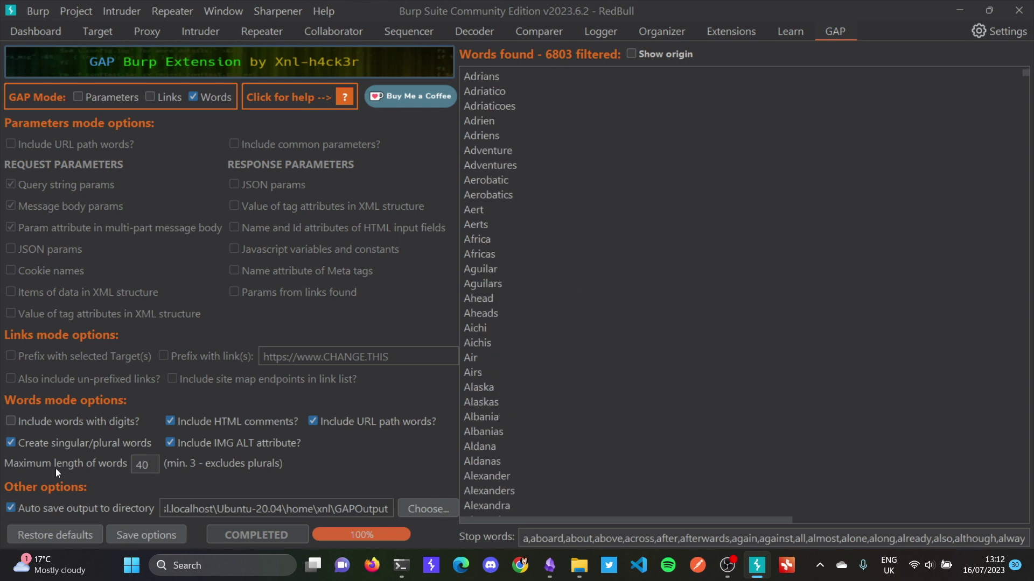
# Step: Set the maximum length of words to 5, rerun GAP on the three selected hosts and open its results
pyautogui.click(154, 466)
pyautogui.press('Delete')
pyautogui.press('Delete')
pyautogui.write('5')
pyautogui.click(108, 35)
pyautogui.rightClick(109, 124)
pyautogui.moveTo(285, 213)
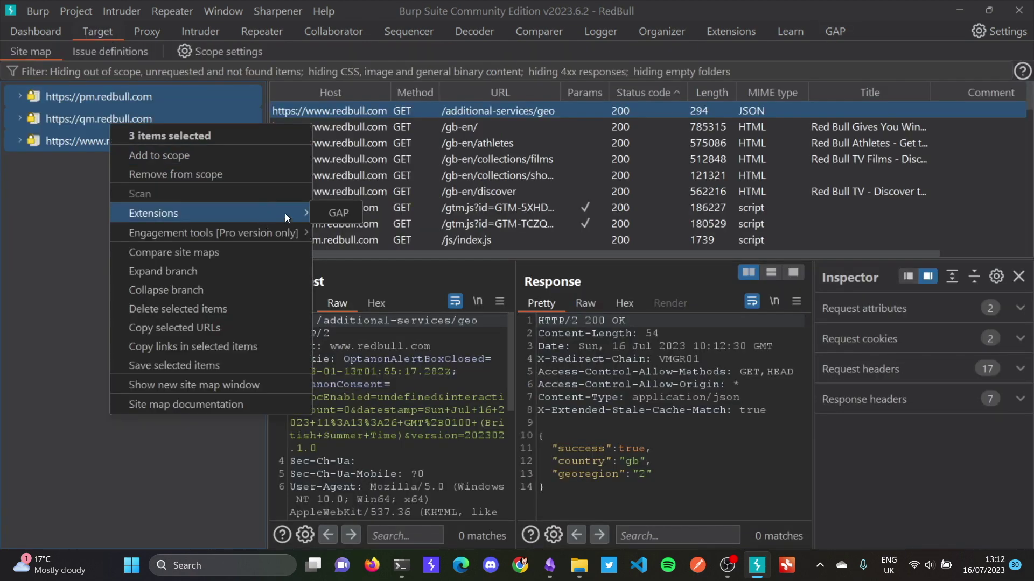
pyautogui.click(340, 211)
pyautogui.click(831, 30)
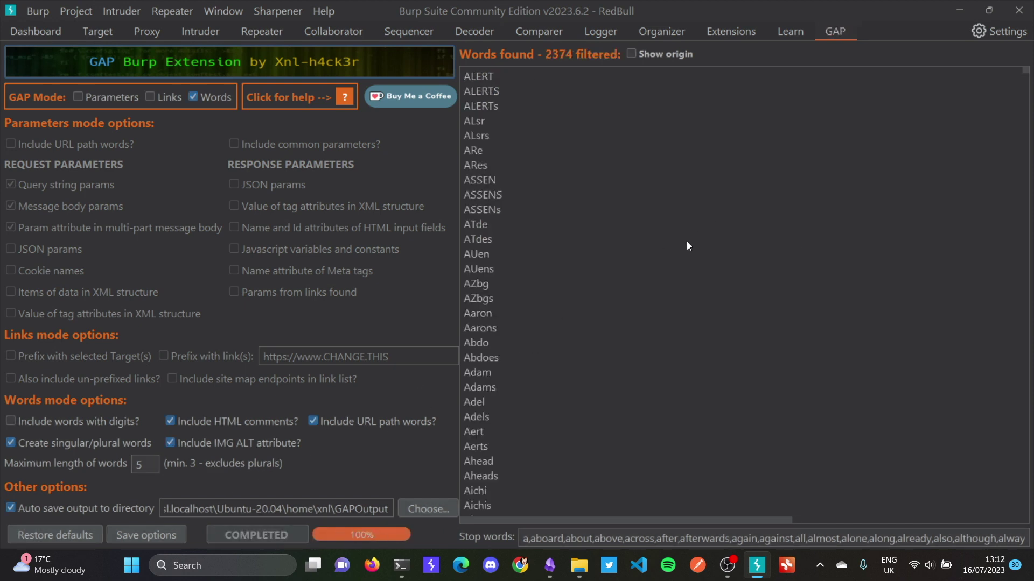
# Step: Look through the length-limited word list, highlighting the plural Aprils among the words starting with A
pyautogui.scroll(-9, 656, 256)
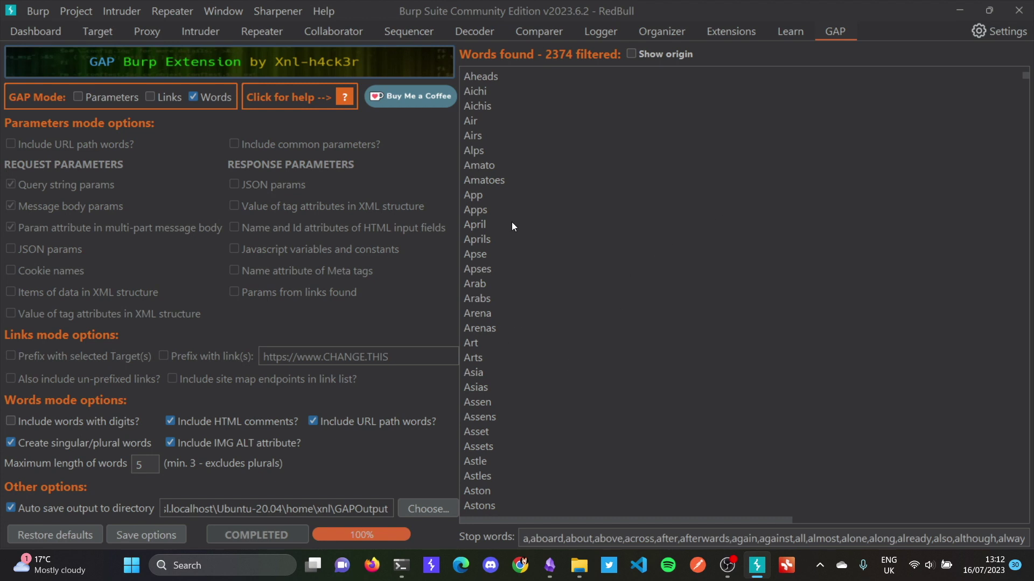
pyautogui.click(494, 239)
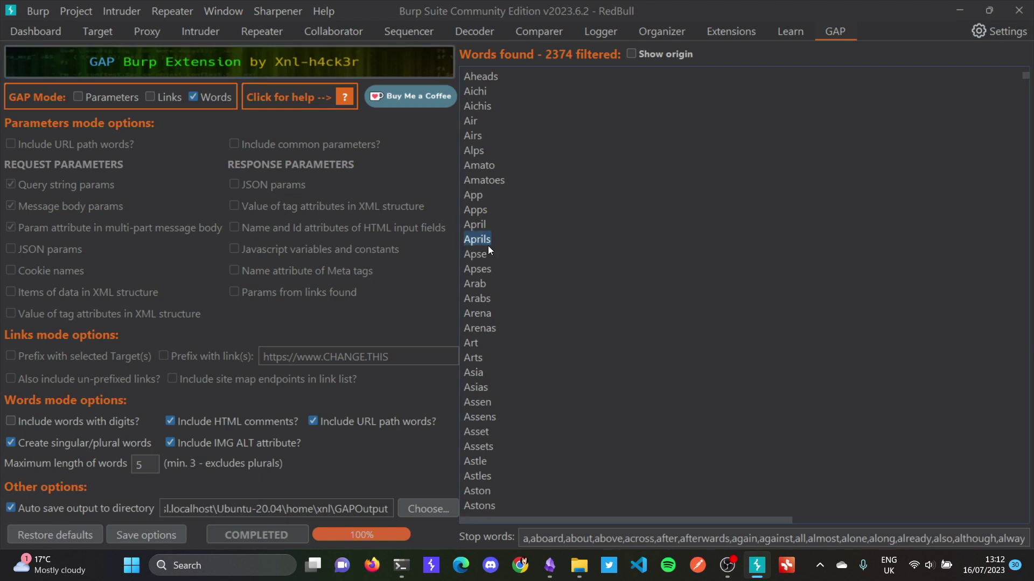
pyautogui.scroll(-3, 578, 222)
pyautogui.scroll(1, 496, 176)
pyautogui.scroll(-1, 549, 305)
pyautogui.scroll(-20, 828, 315)
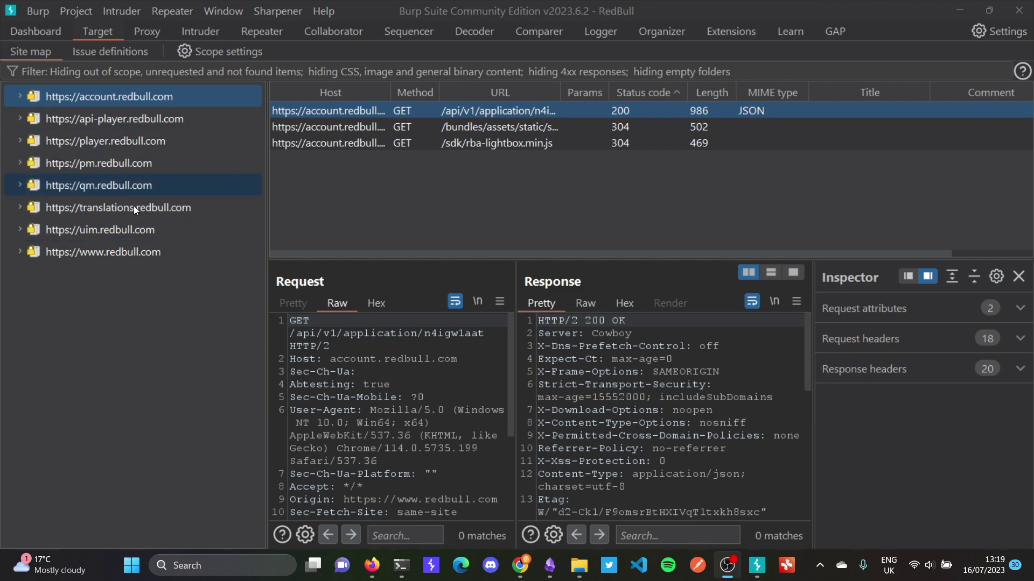
# Step: Start GAP in Words mode on all eight redbull.com hosts and cancel the run while it is processing
pyautogui.keyDown('shift'); pyautogui.click(150, 249); pyautogui.keyUp('shift')
pyautogui.rightClick(151, 155)
pyautogui.moveTo(306, 243)
pyautogui.click(377, 244)
pyautogui.click(840, 33)
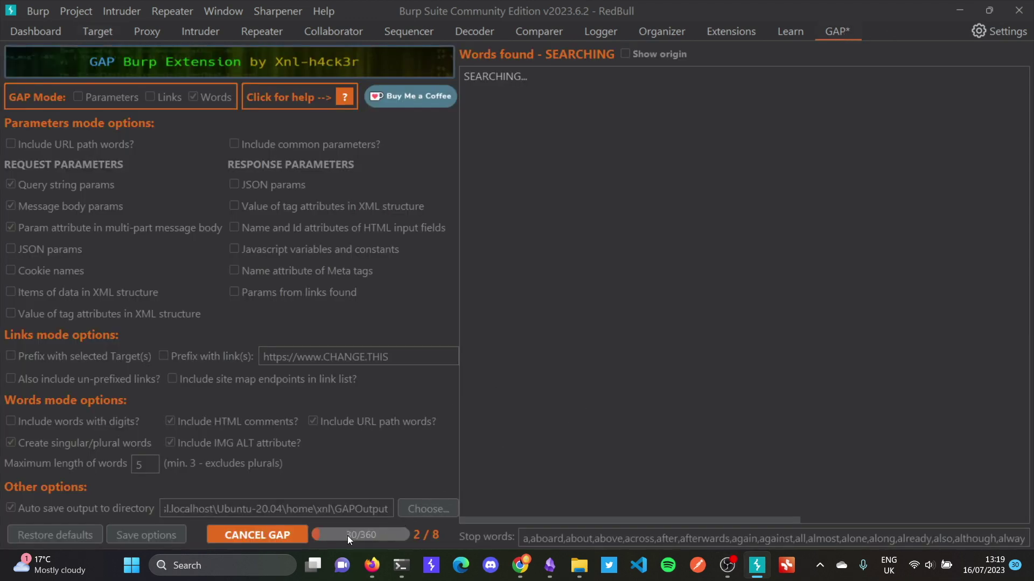
pyautogui.click(258, 534)
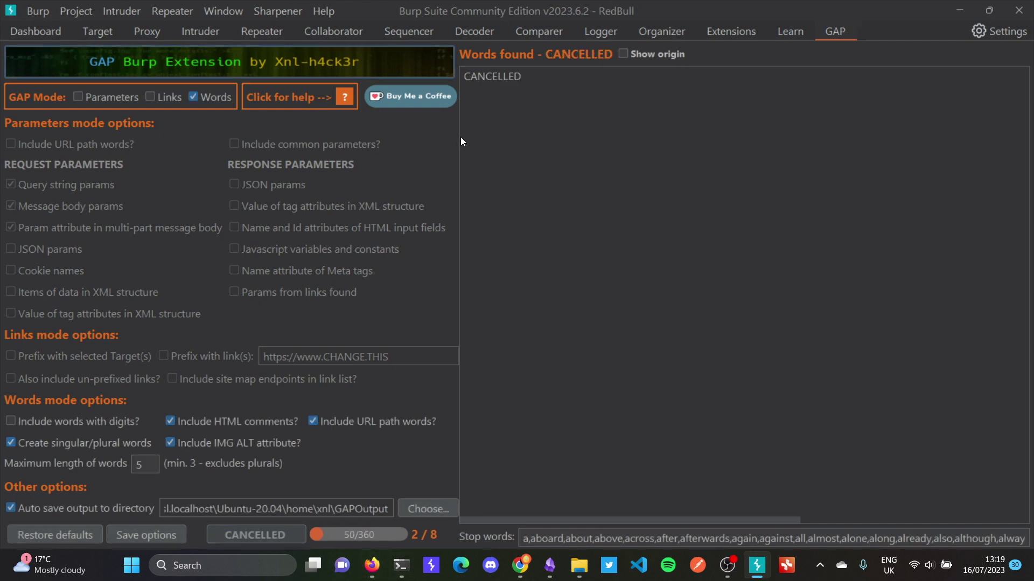
pyautogui.click(101, 32)
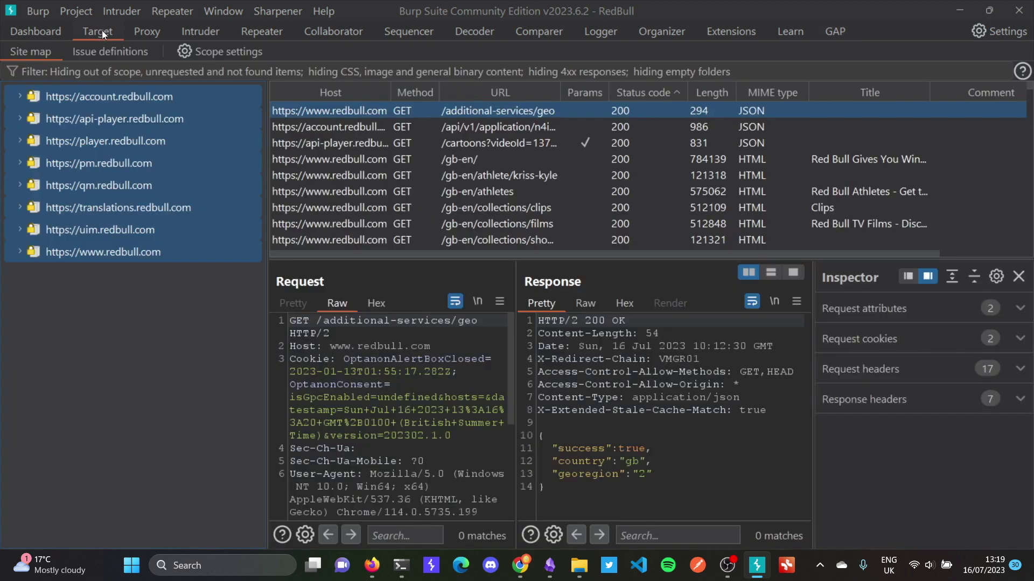
pyautogui.click(835, 32)
pyautogui.hscroll(1, 549, 478)
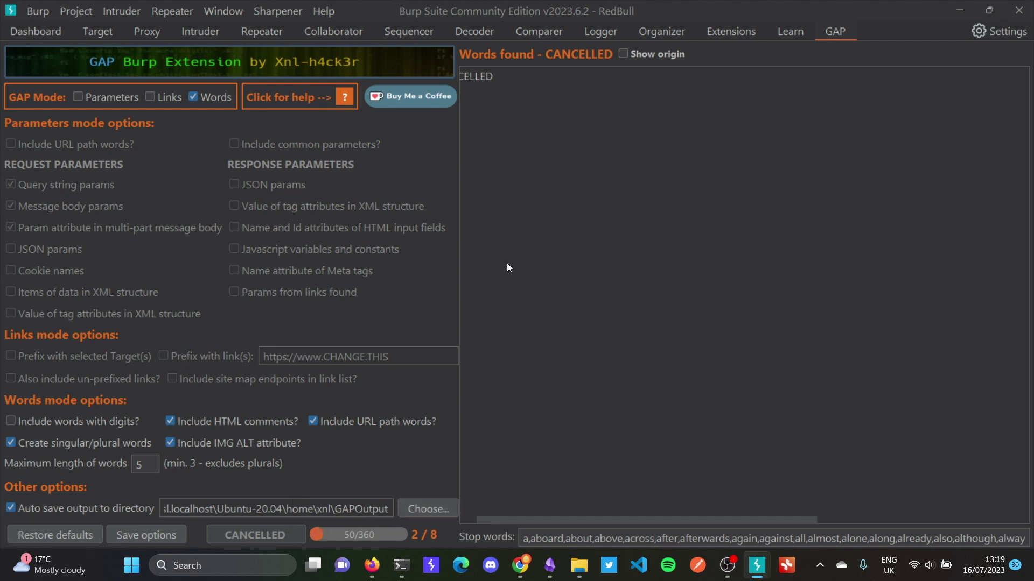
pyautogui.click(97, 33)
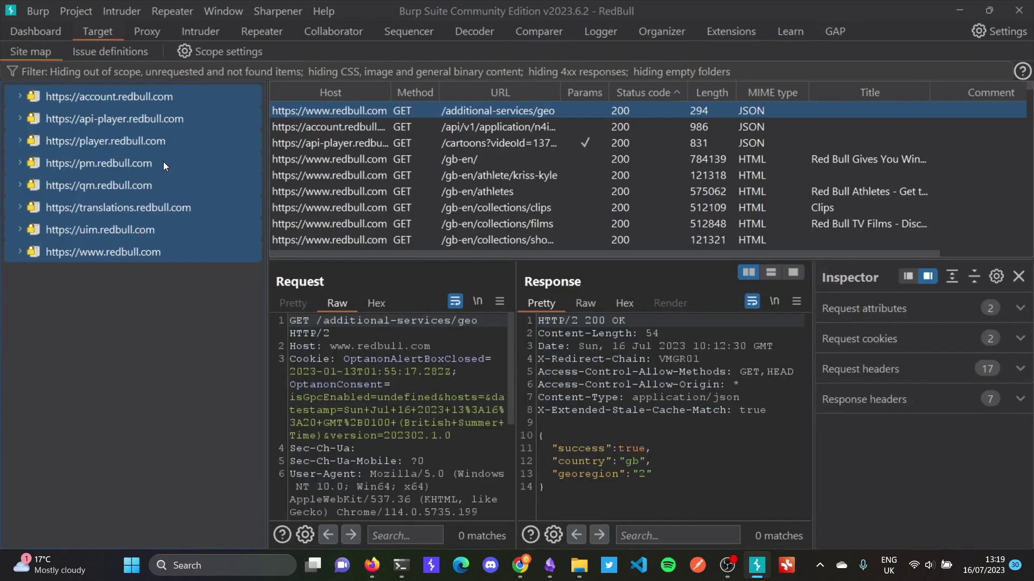
pyautogui.click(832, 32)
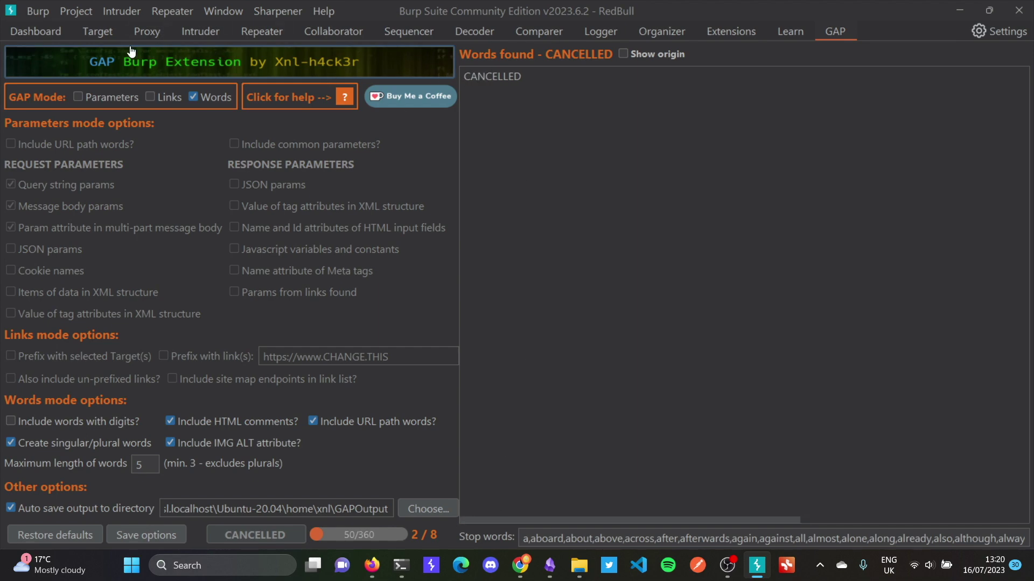
pyautogui.click(102, 34)
pyautogui.click(136, 99)
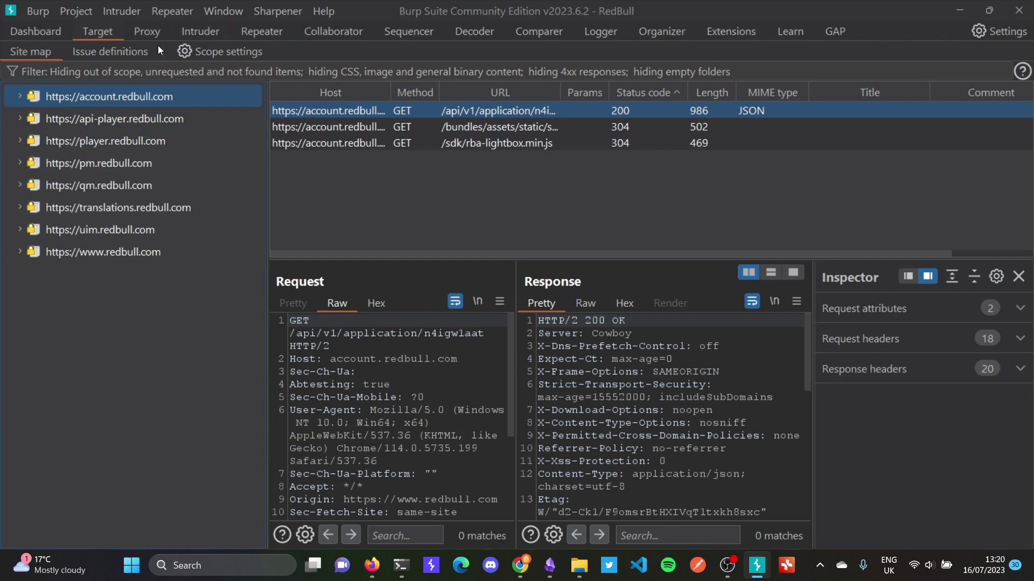
pyautogui.click(266, 31)
pyautogui.rightClick(224, 366)
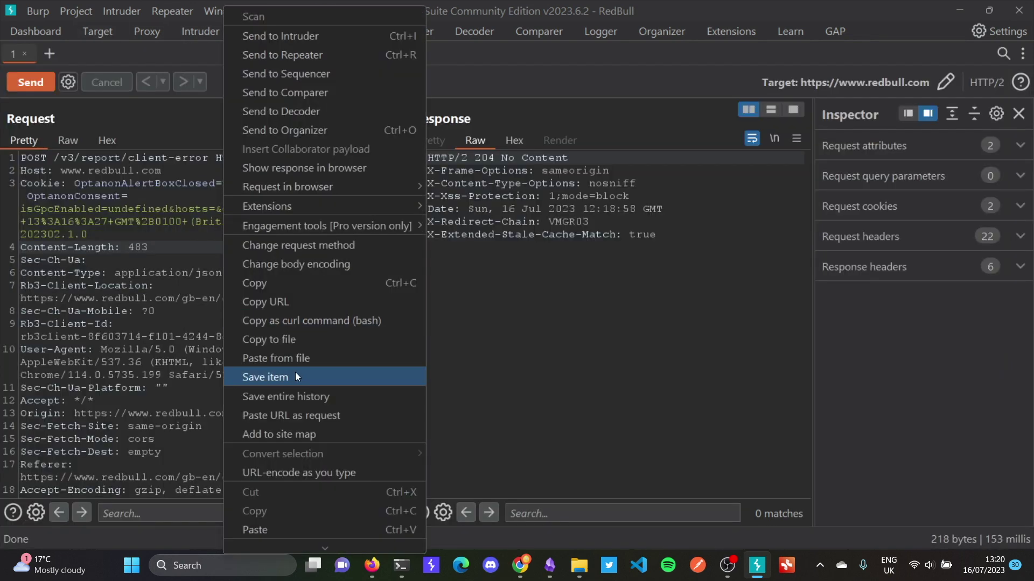
pyautogui.moveTo(374, 208)
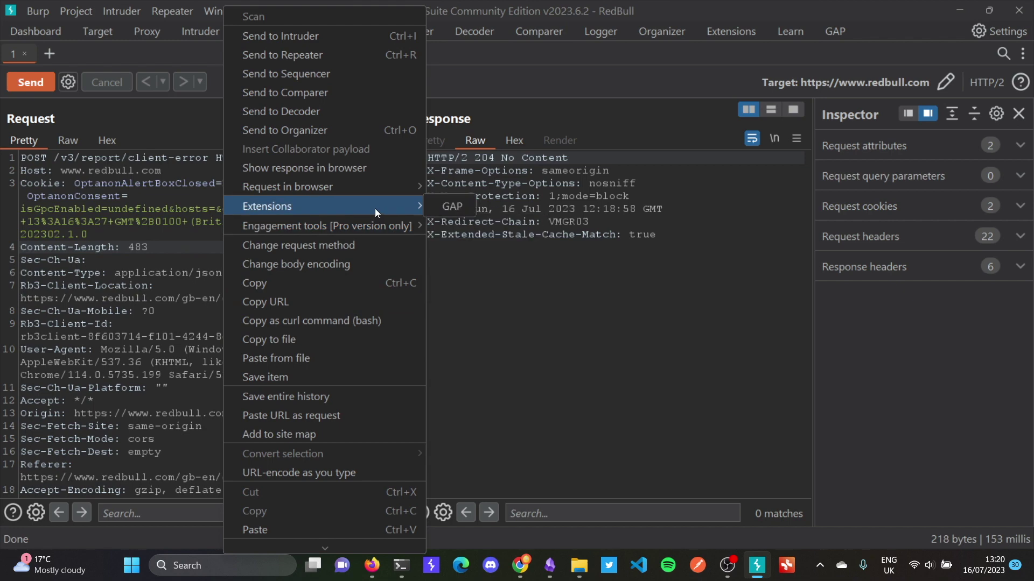
pyautogui.click(432, 209)
pyautogui.click(833, 30)
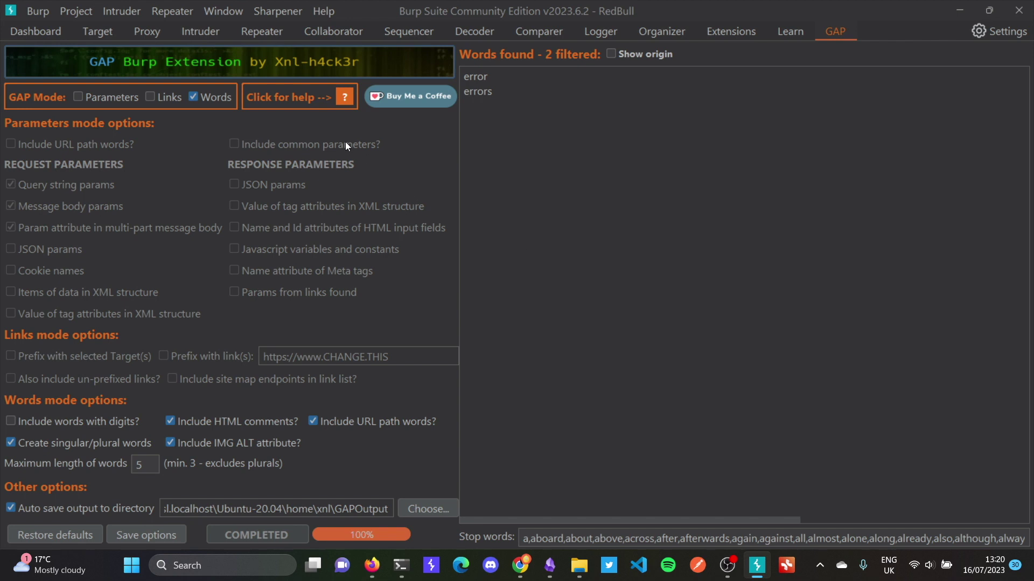
# Step: Switch to the GAP-Burp-Extension repository in Chrome, tick Releases among the custom watch events and dismiss the choice without applying it
pyautogui.click(525, 572)
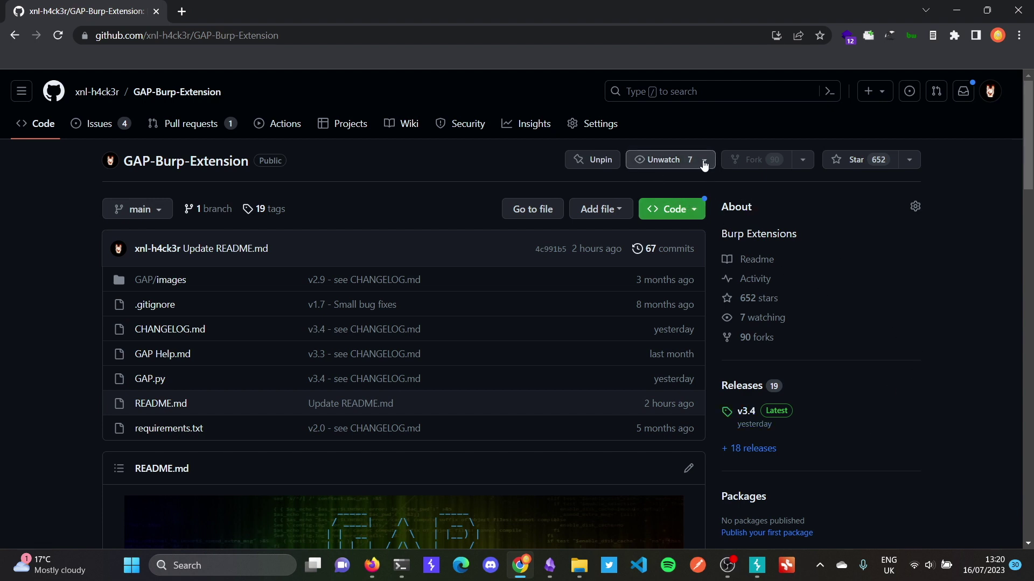
pyautogui.click(680, 161)
pyautogui.click(731, 360)
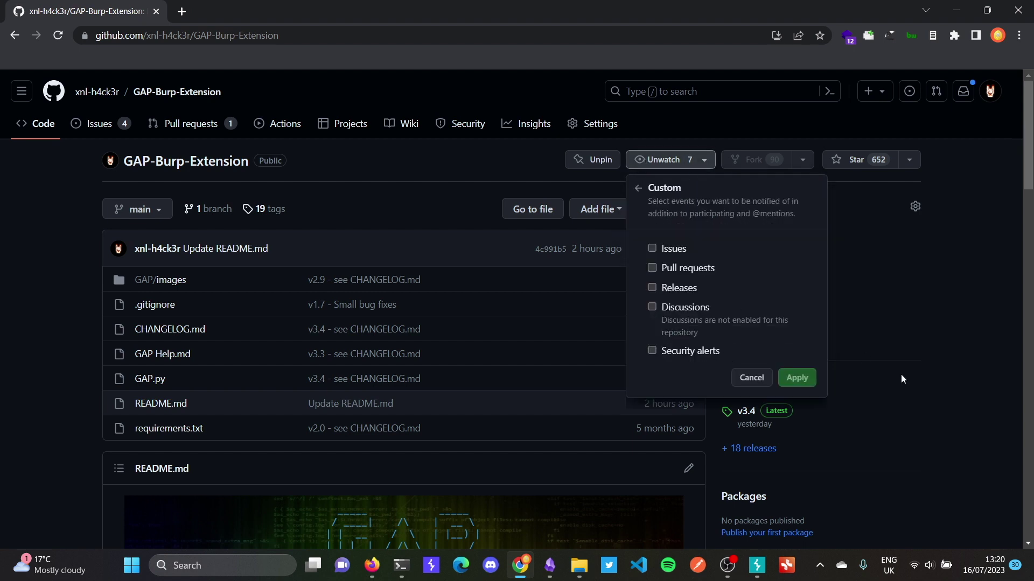
pyautogui.click(667, 291)
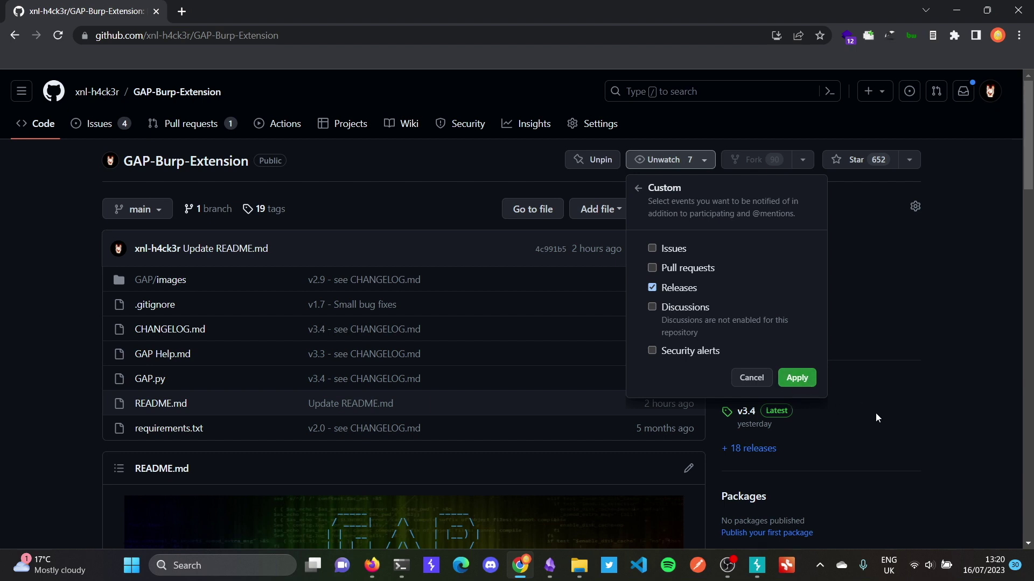
pyautogui.click(897, 409)
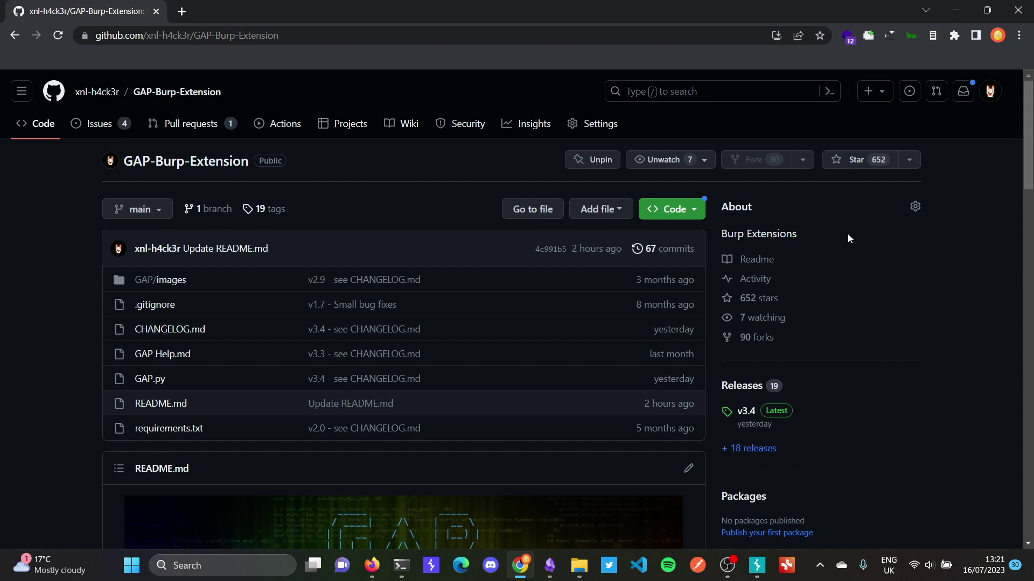
pyautogui.scroll(-3, 802, 247)
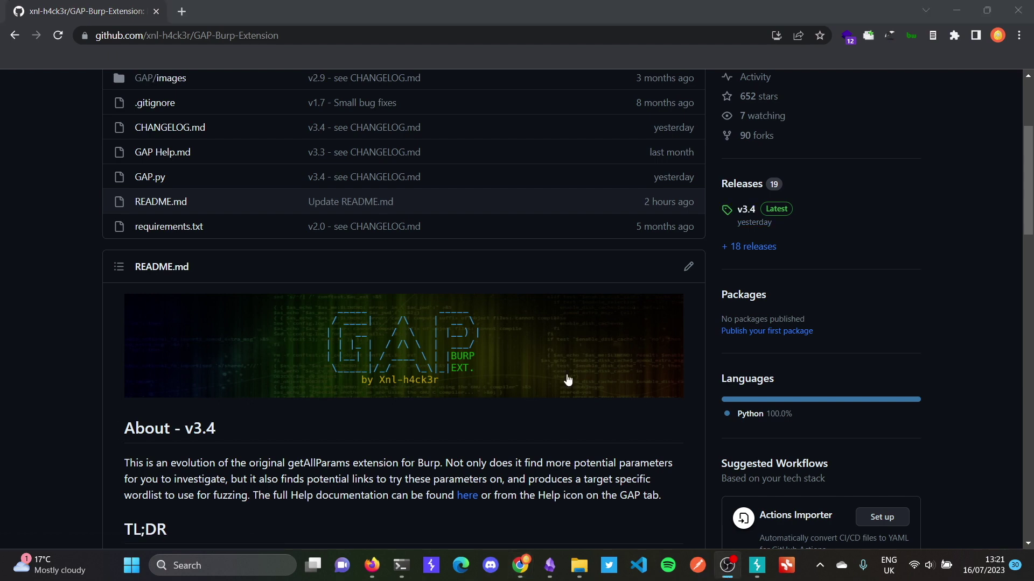
pyautogui.scroll(4, 508, 285)
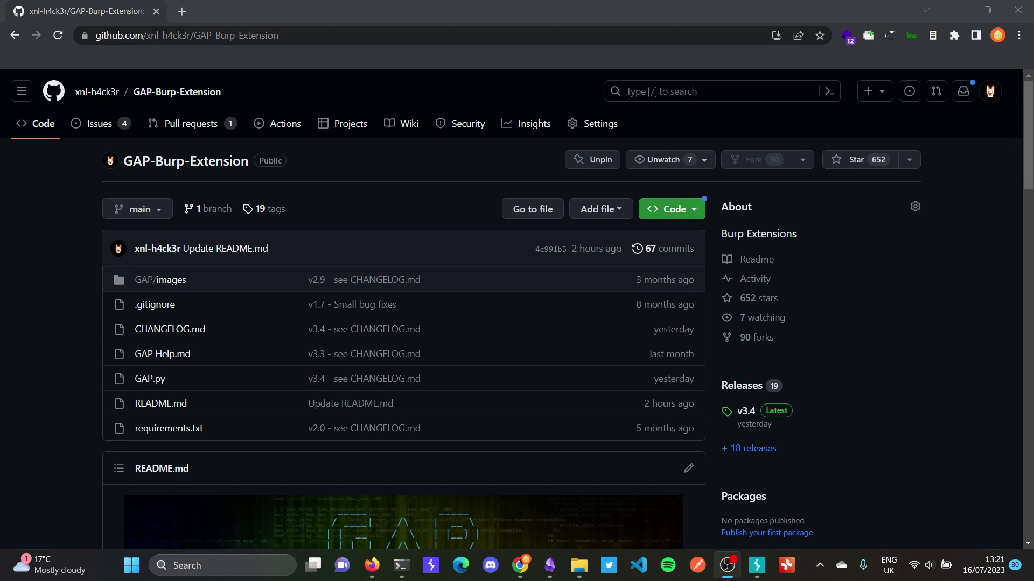